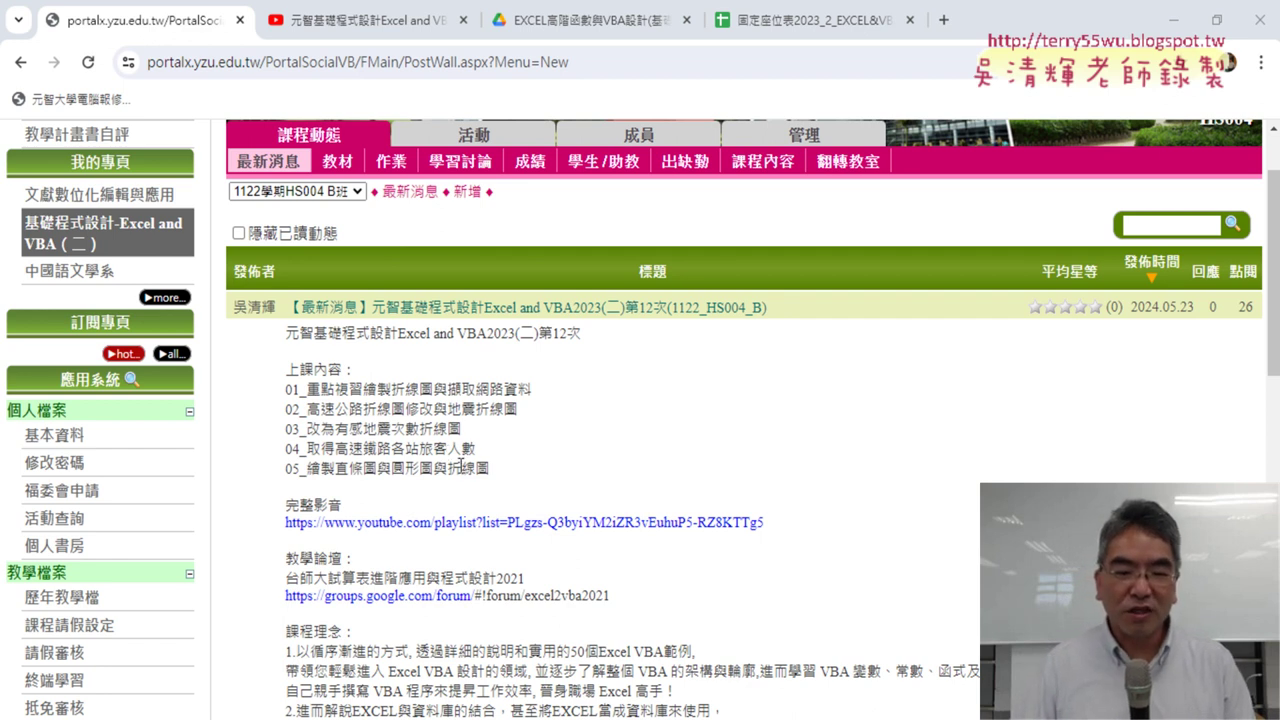
Highlight 折線圖 in lesson topics 05 and 02, then switch to the Excel earthquake workbook
drag(446, 474, 477, 473)
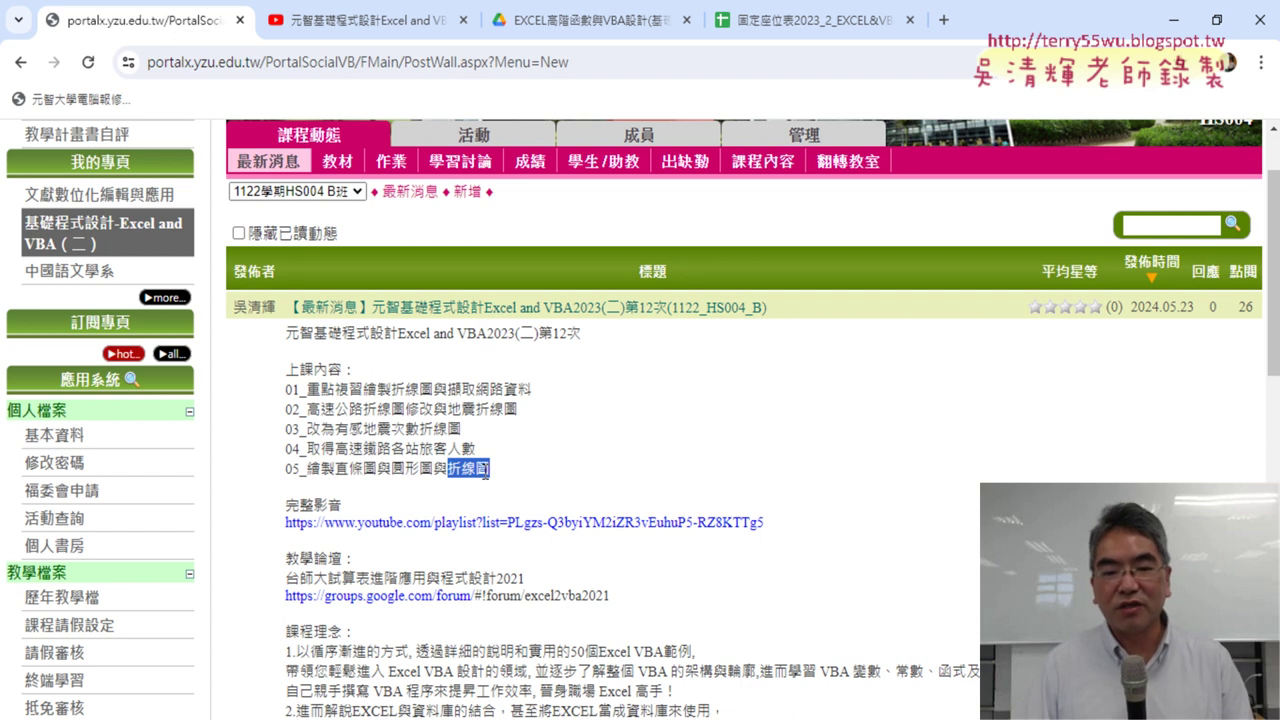
drag(476, 410, 515, 408)
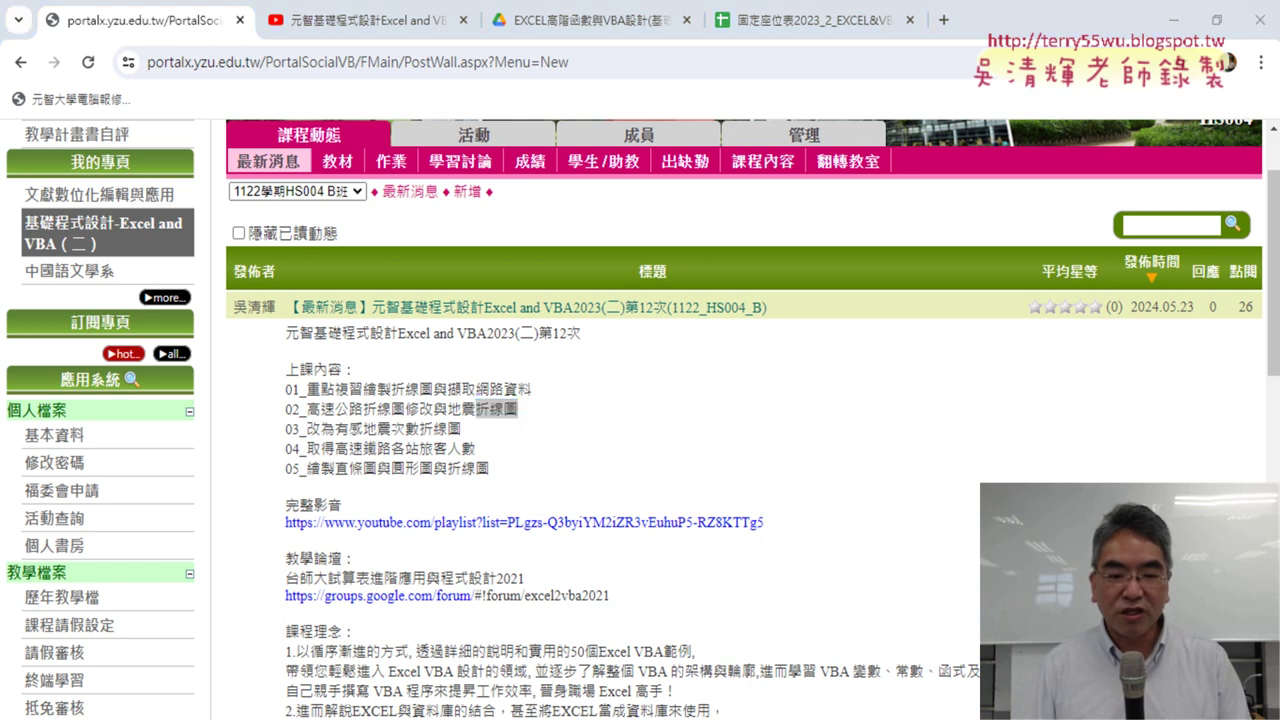
key(alt+Tab)
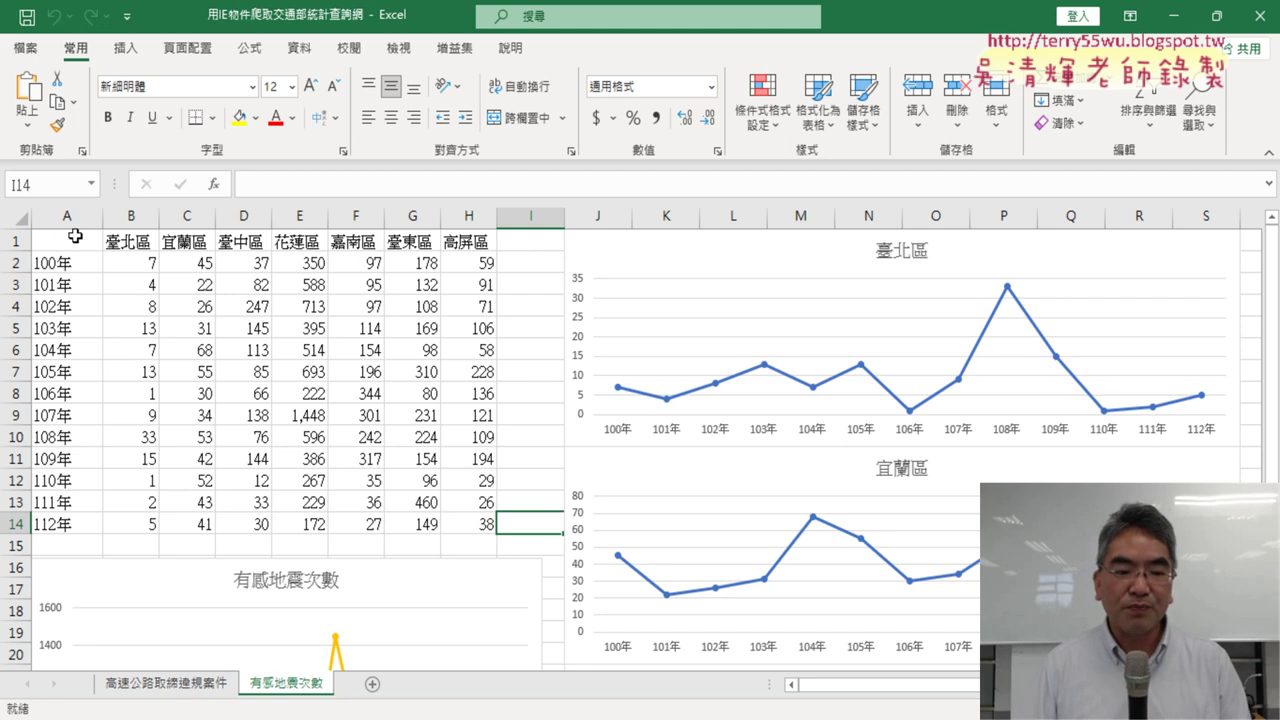
drag(70, 244, 469, 529)
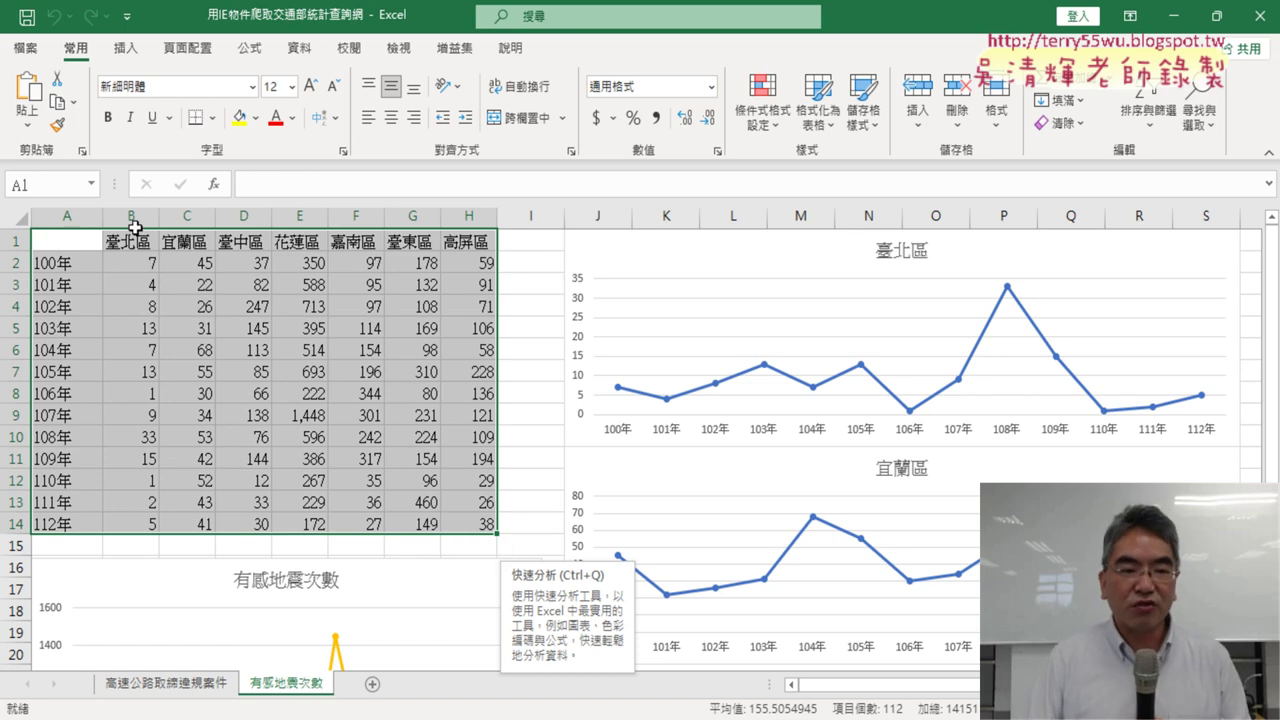
drag(60, 262, 140, 527)
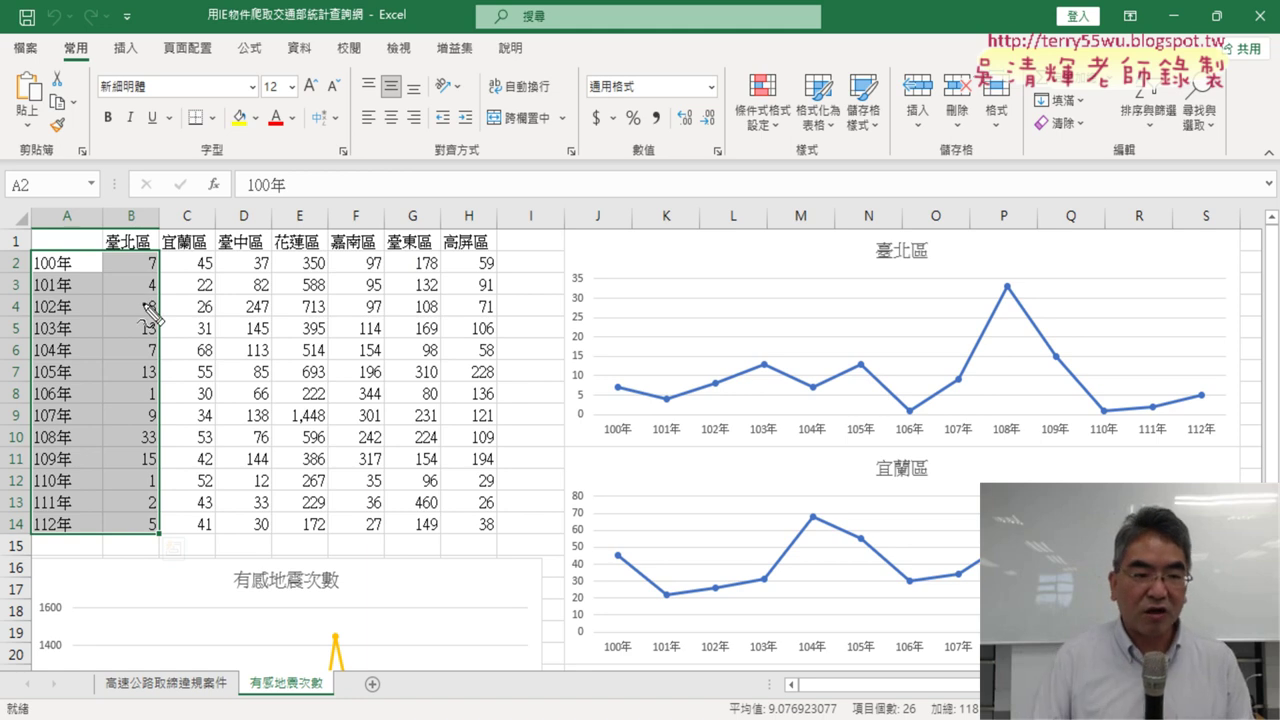
mouse_move(30, 230)
mouse_down()
mouse_move(36, 482)
mouse_move(180, 481)
mouse_move(34, 540)
mouse_up()
mouse_move(128, 200)
mouse_down()
mouse_move(770, 225)
mouse_move(730, 222)
mouse_up()
drag(780, 180, 762, 228)
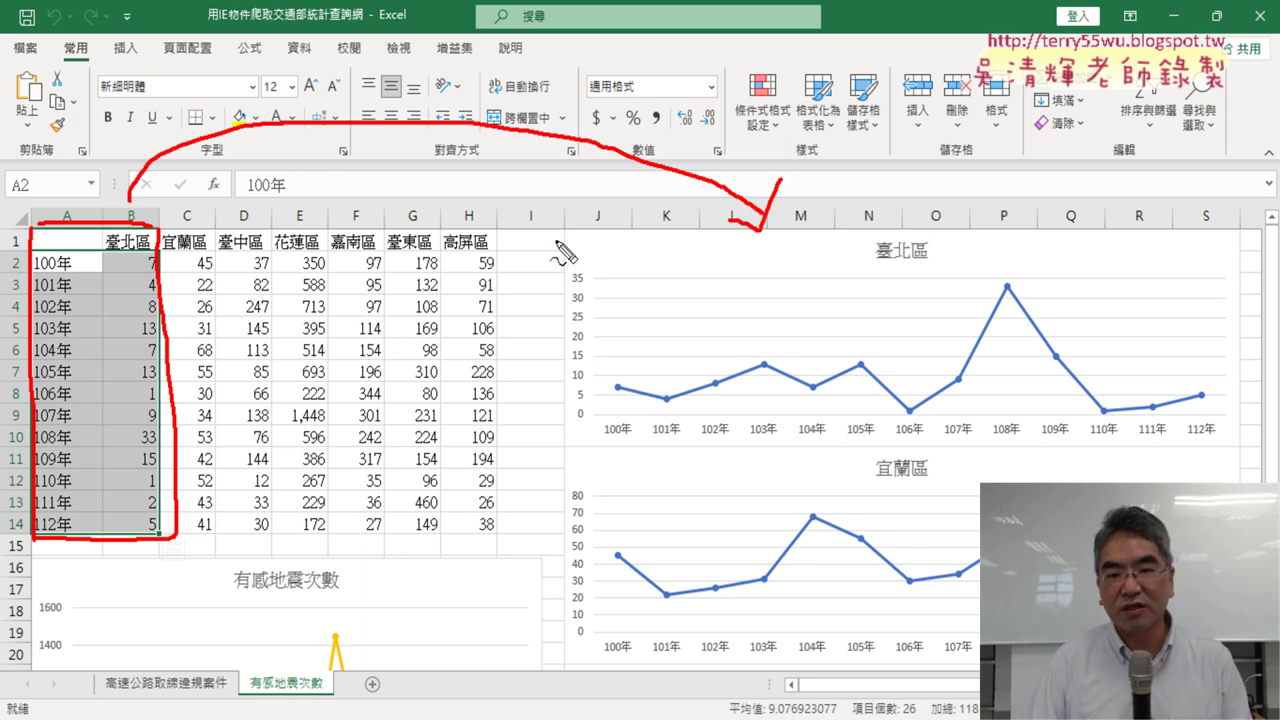
mouse_move(556, 238)
mouse_down()
mouse_move(563, 465)
mouse_move(1183, 400)
mouse_up()
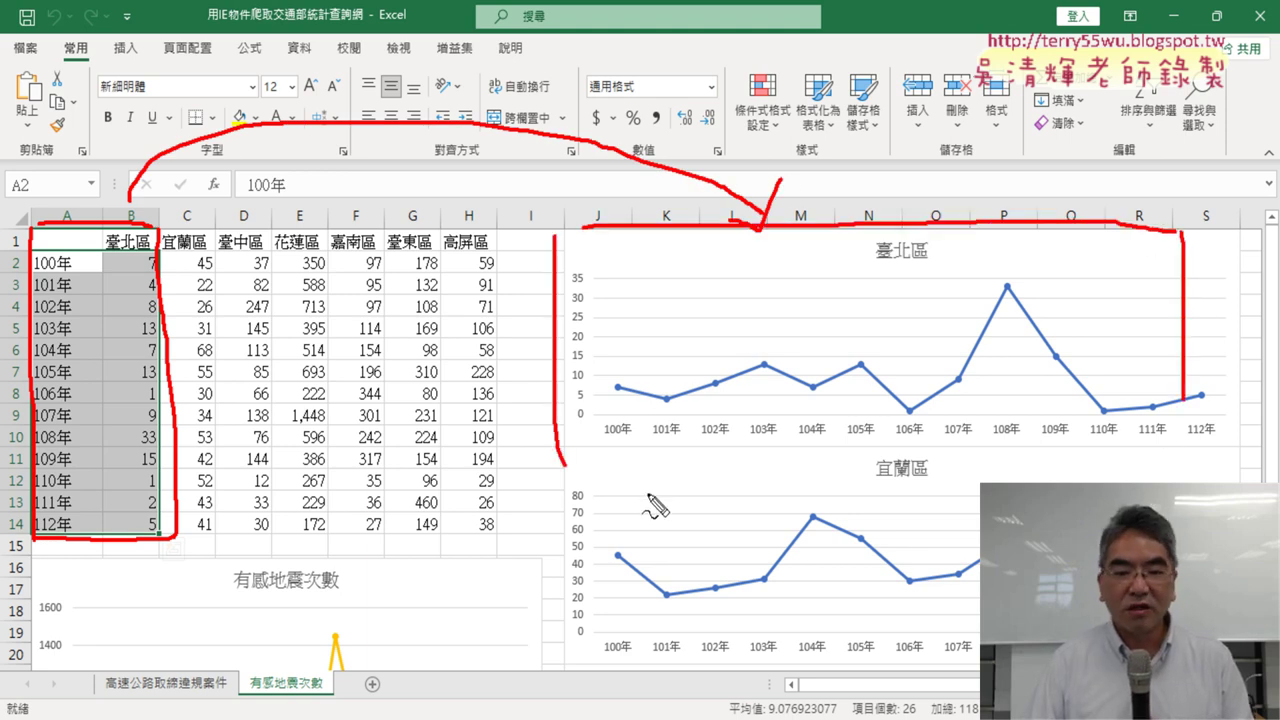
drag(565, 463, 1183, 449)
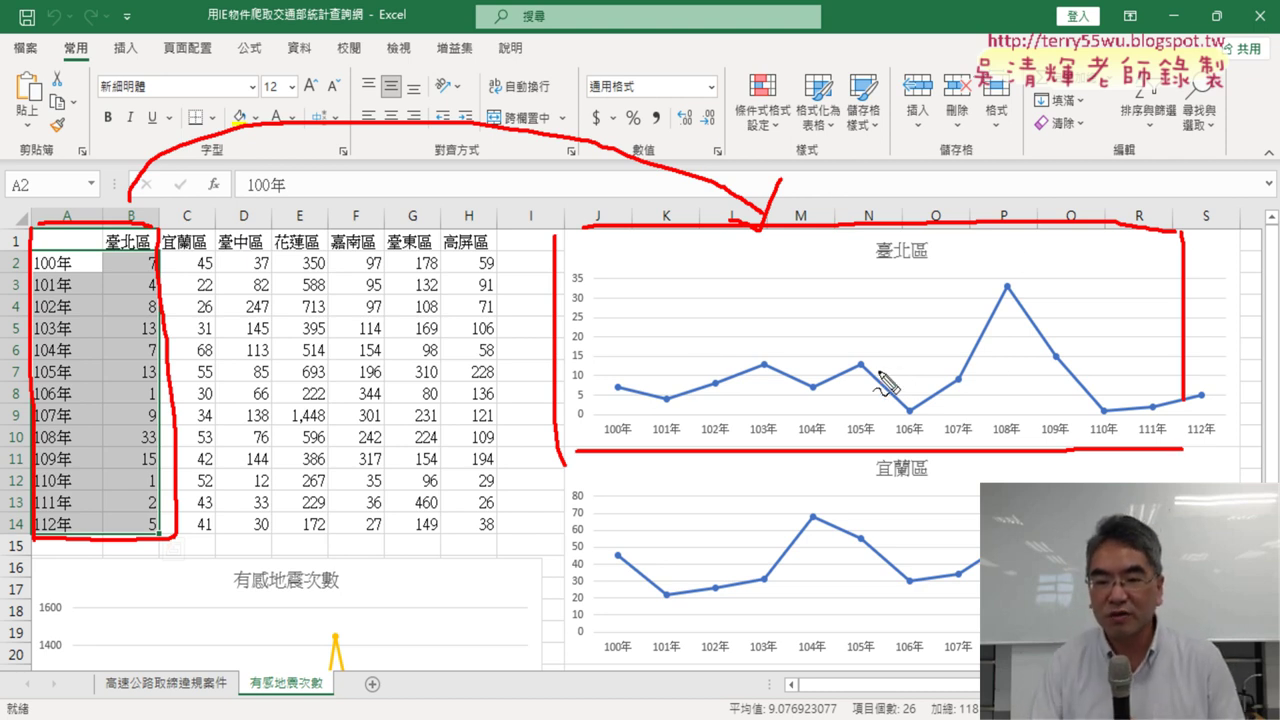
drag(631, 361, 1161, 347)
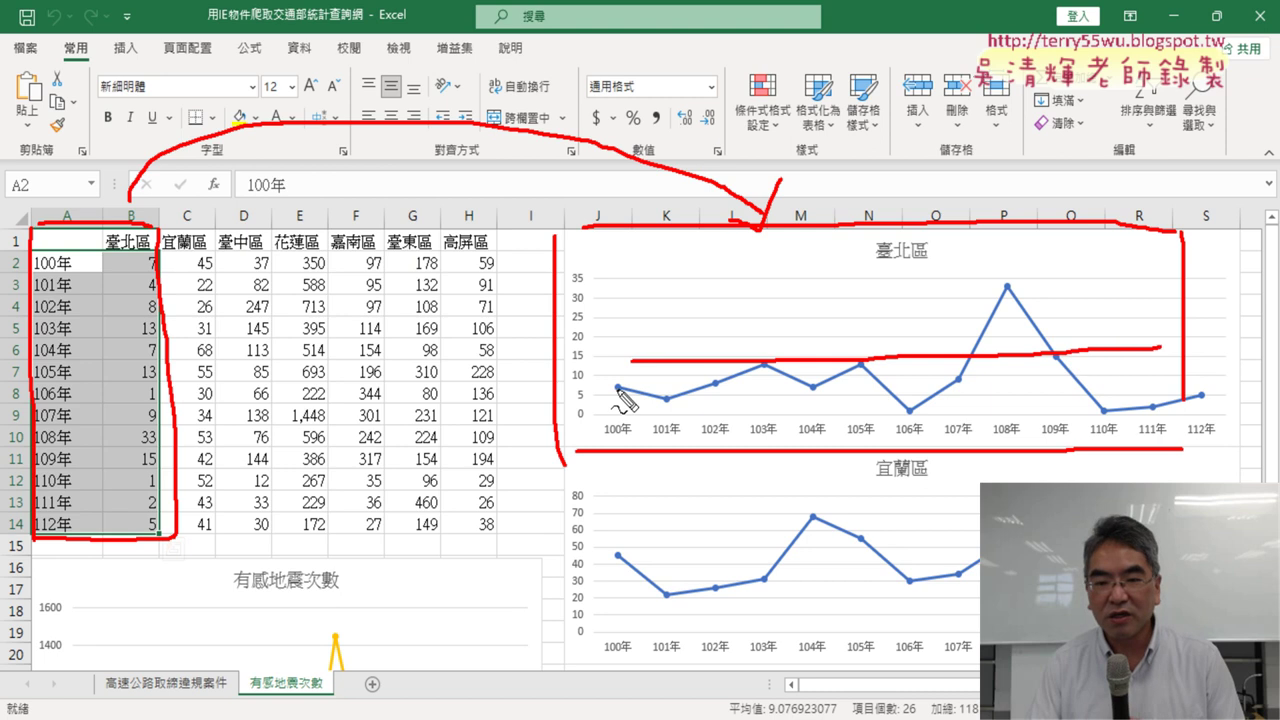
drag(600, 346, 584, 344)
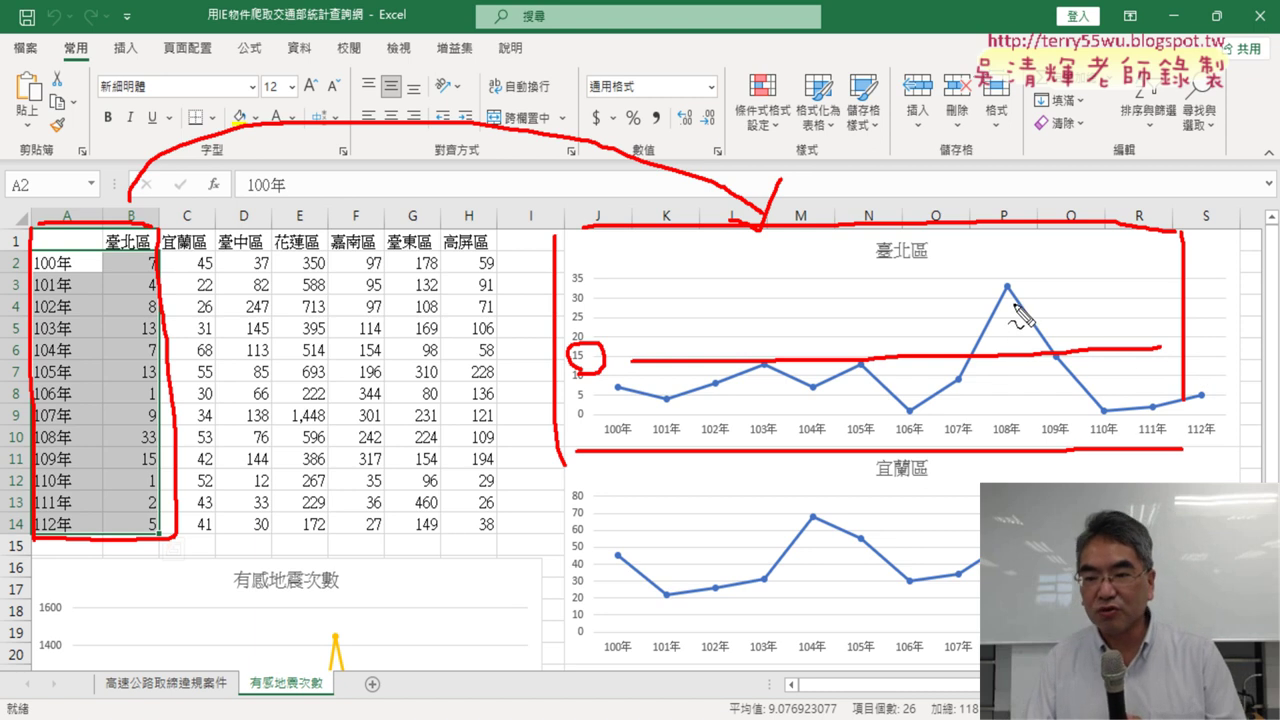
drag(1004, 272, 1010, 298)
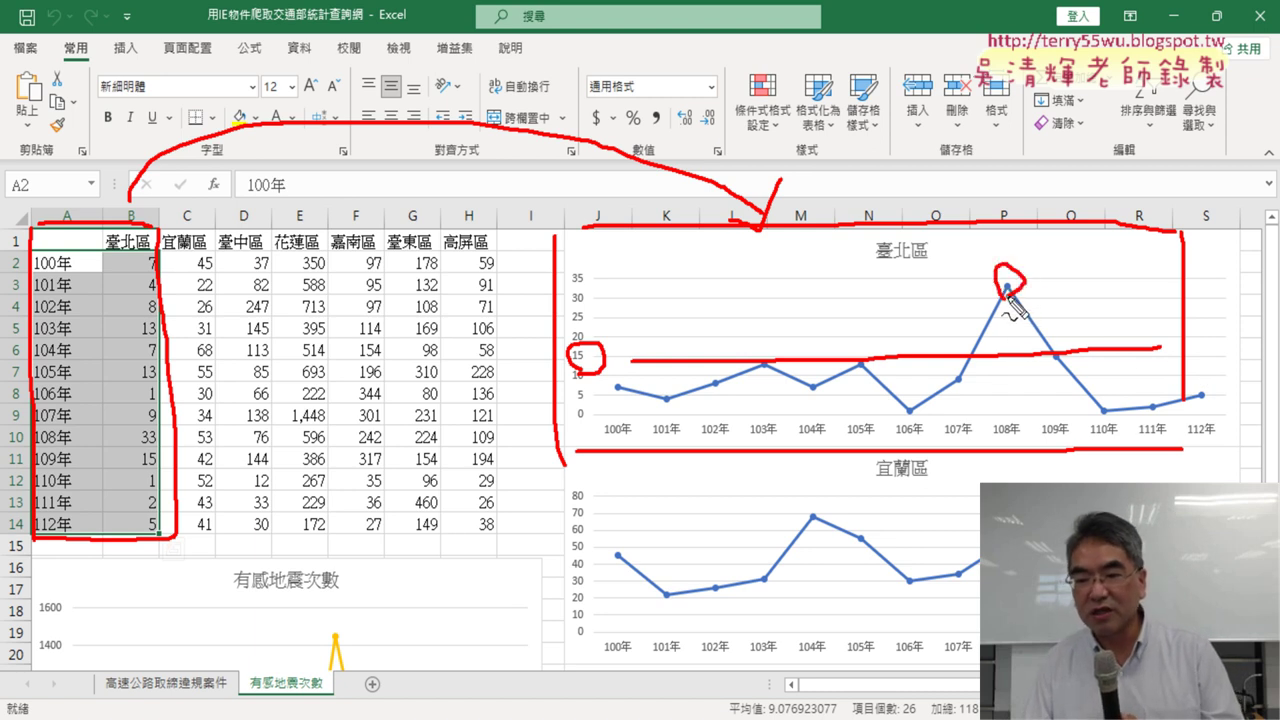
drag(1012, 420, 1000, 444)
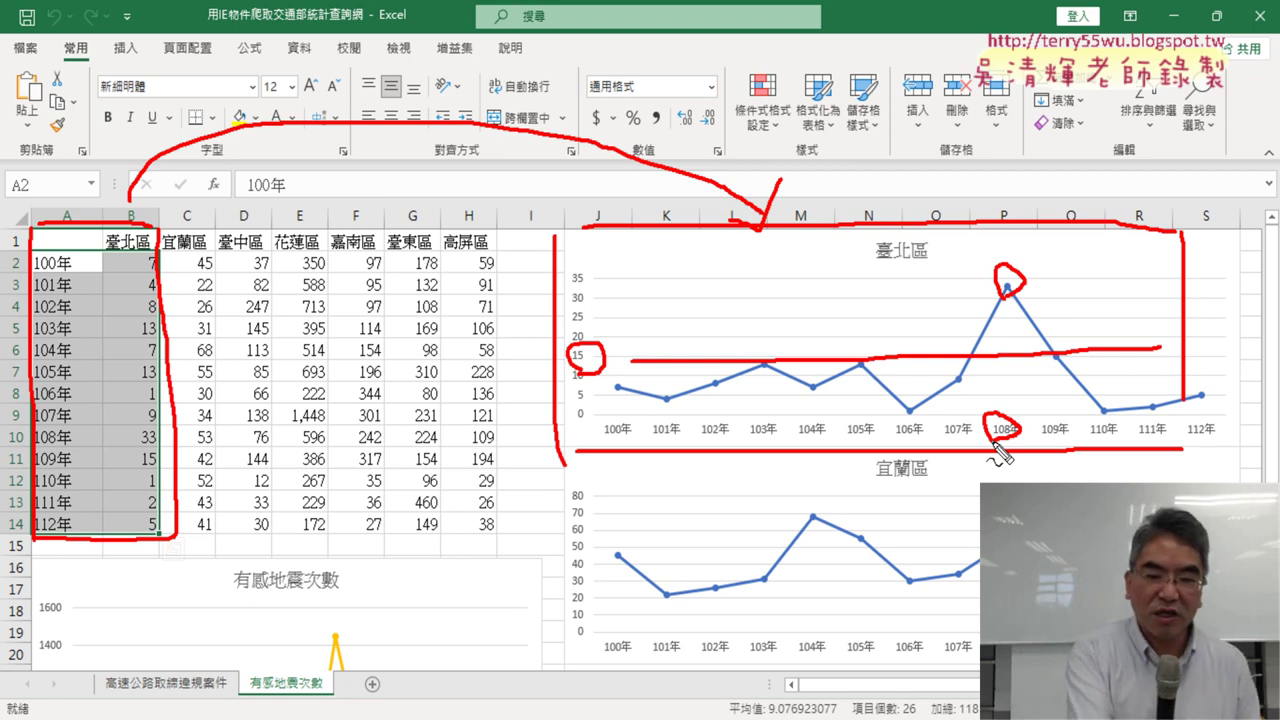
key(Escape)
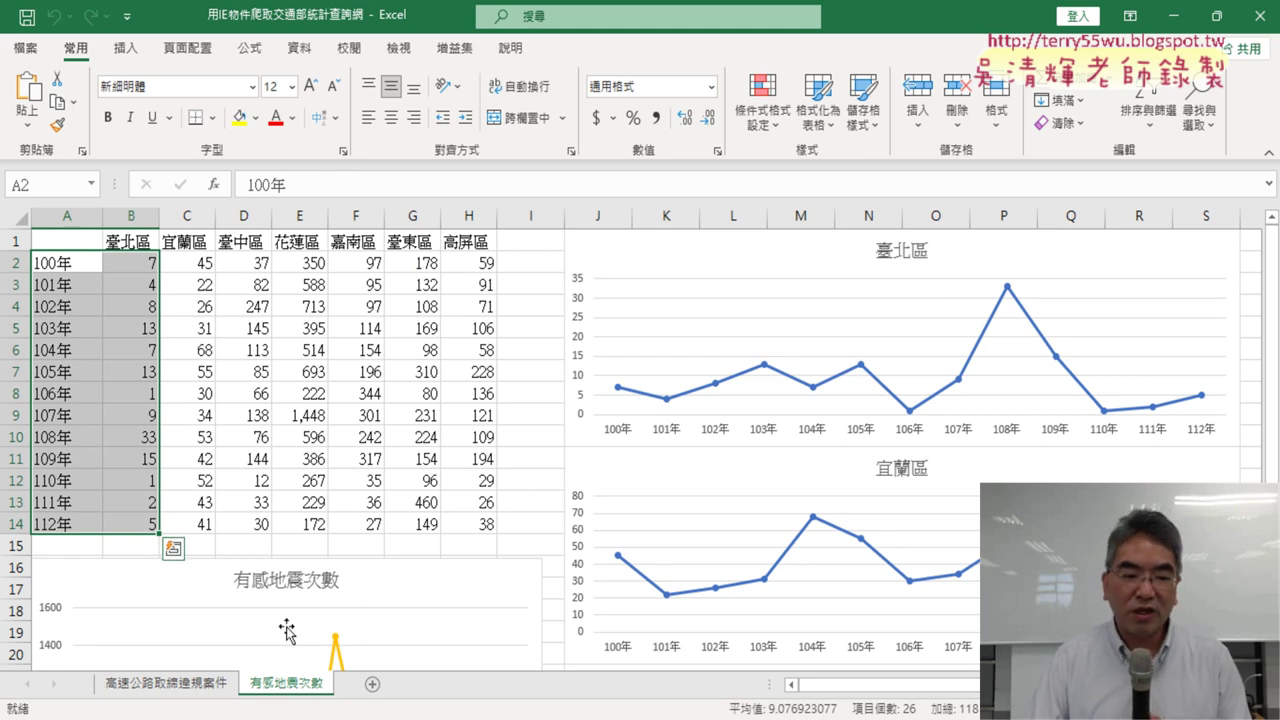
click(172, 690)
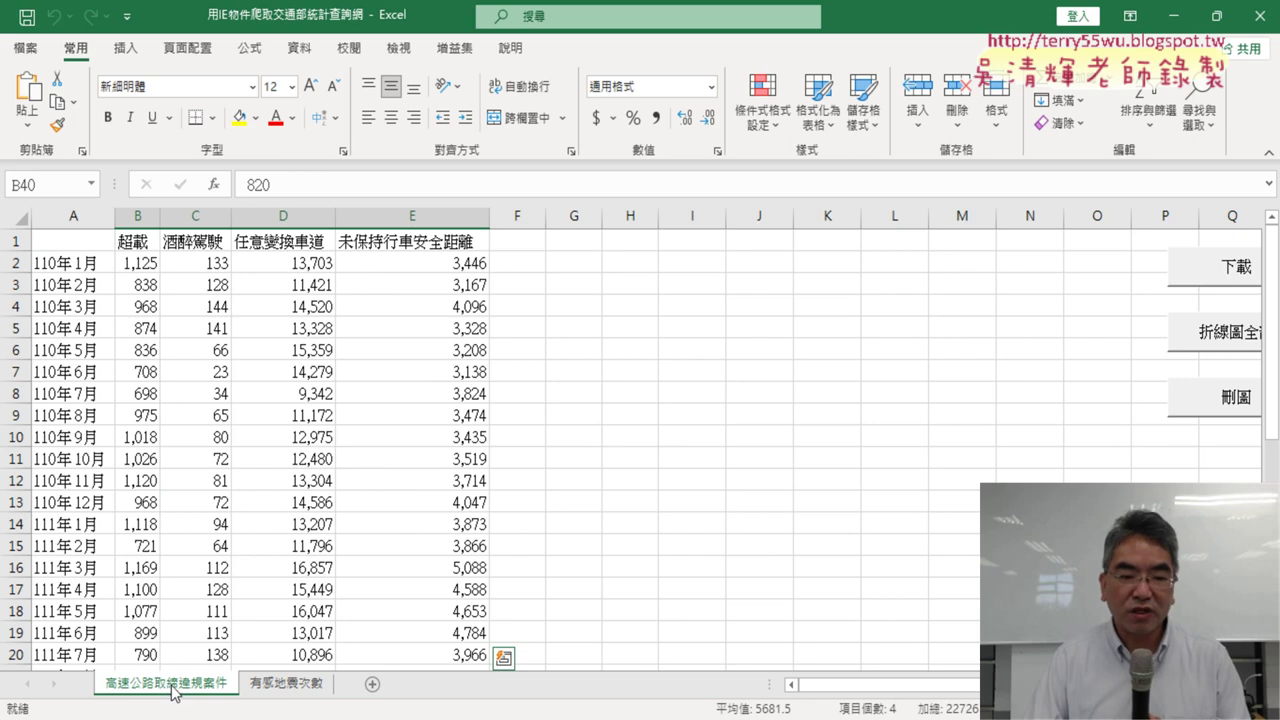
click(1222, 345)
click(647, 422)
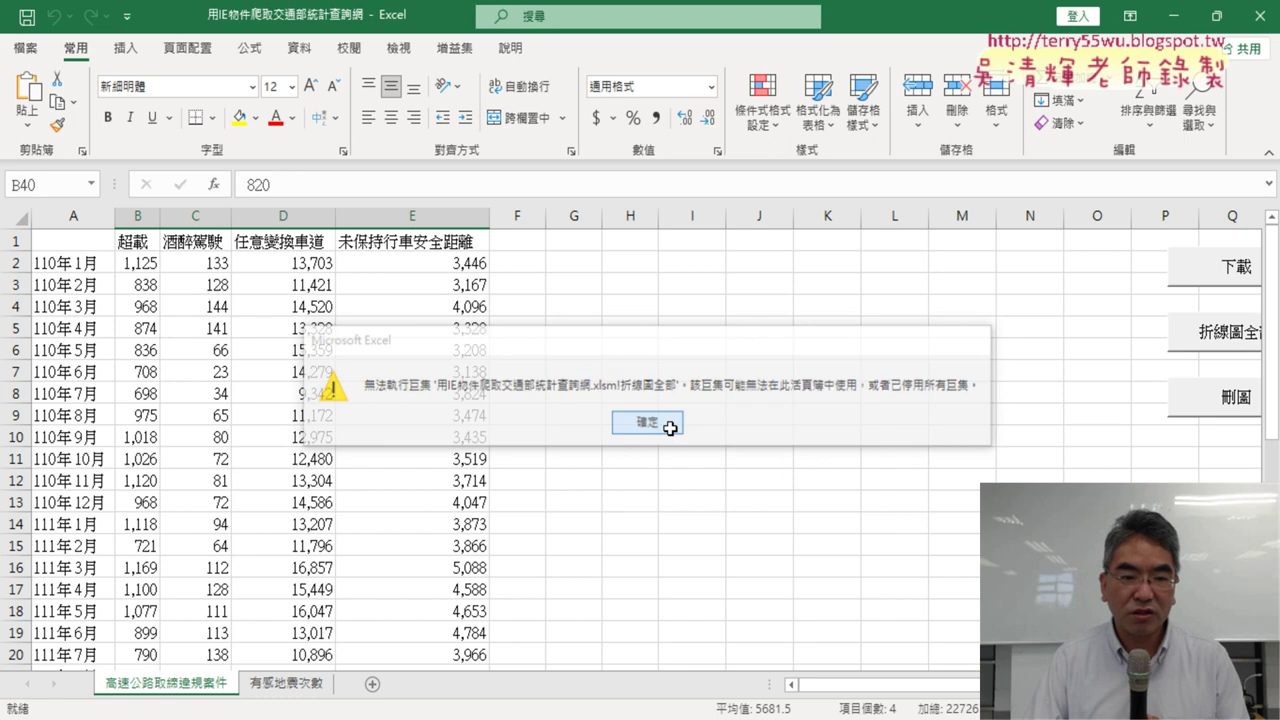
right_click(1228, 338)
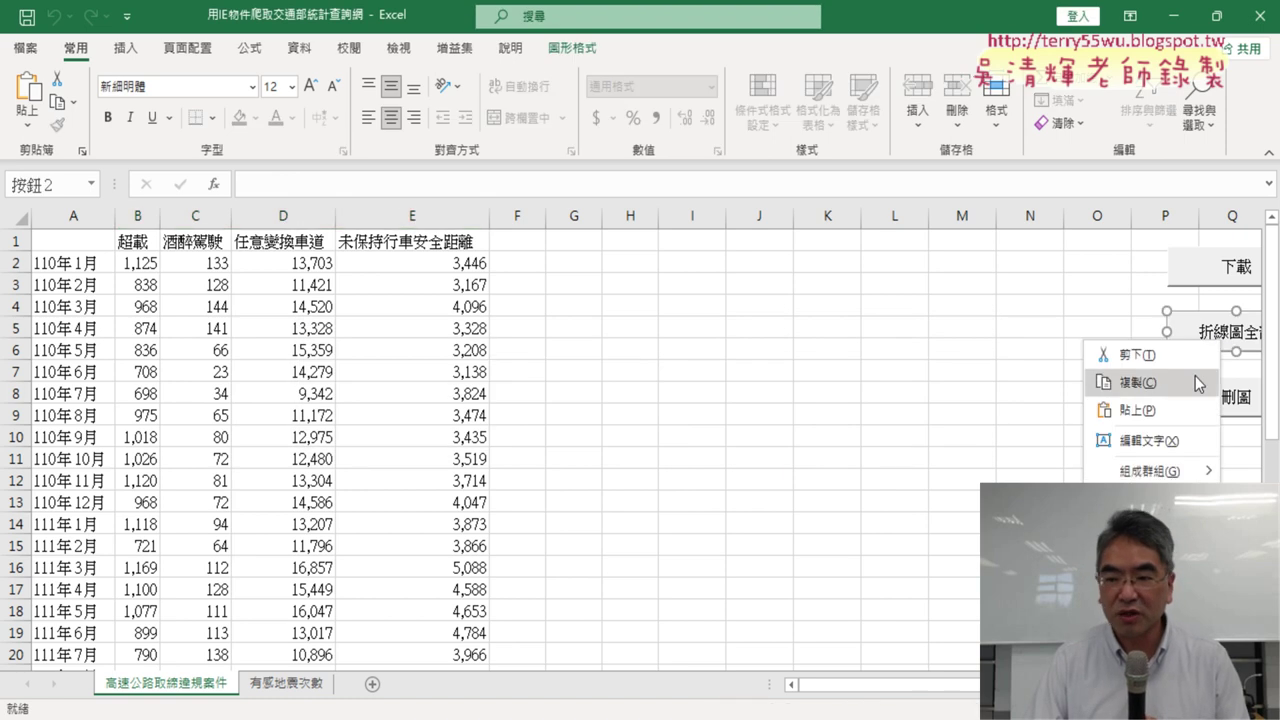
click(1115, 474)
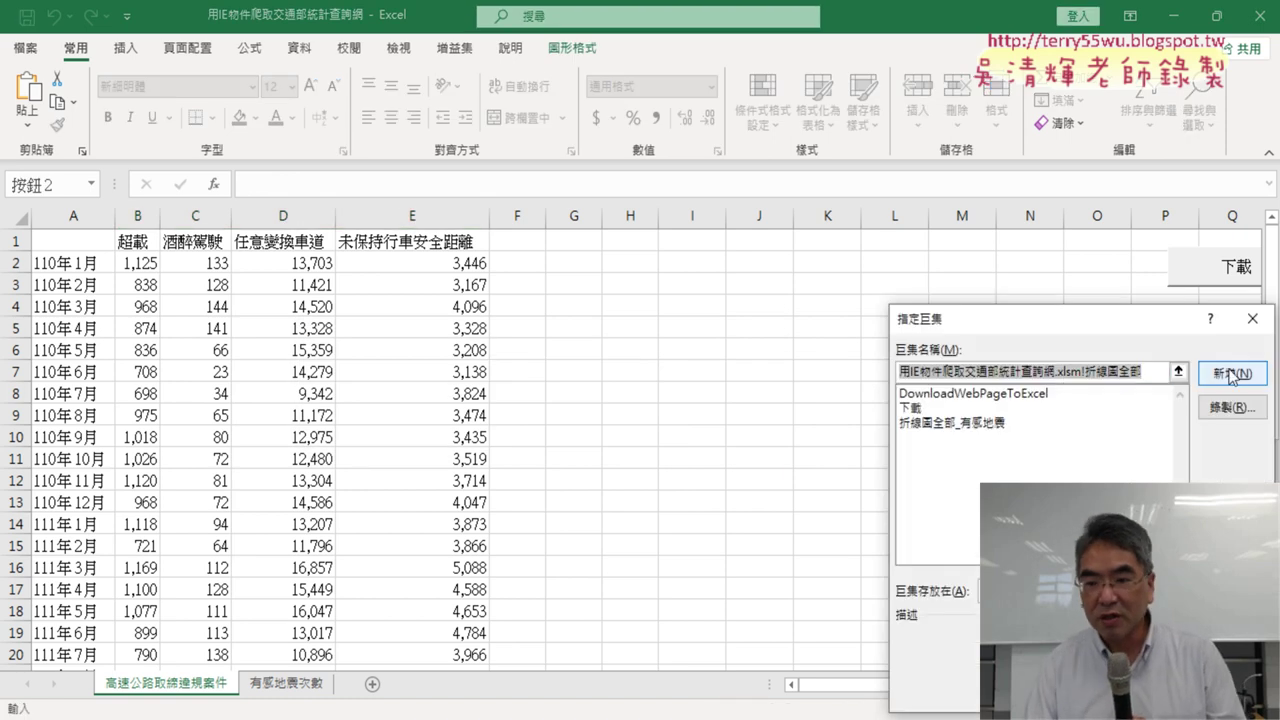
click(1252, 318)
click(289, 683)
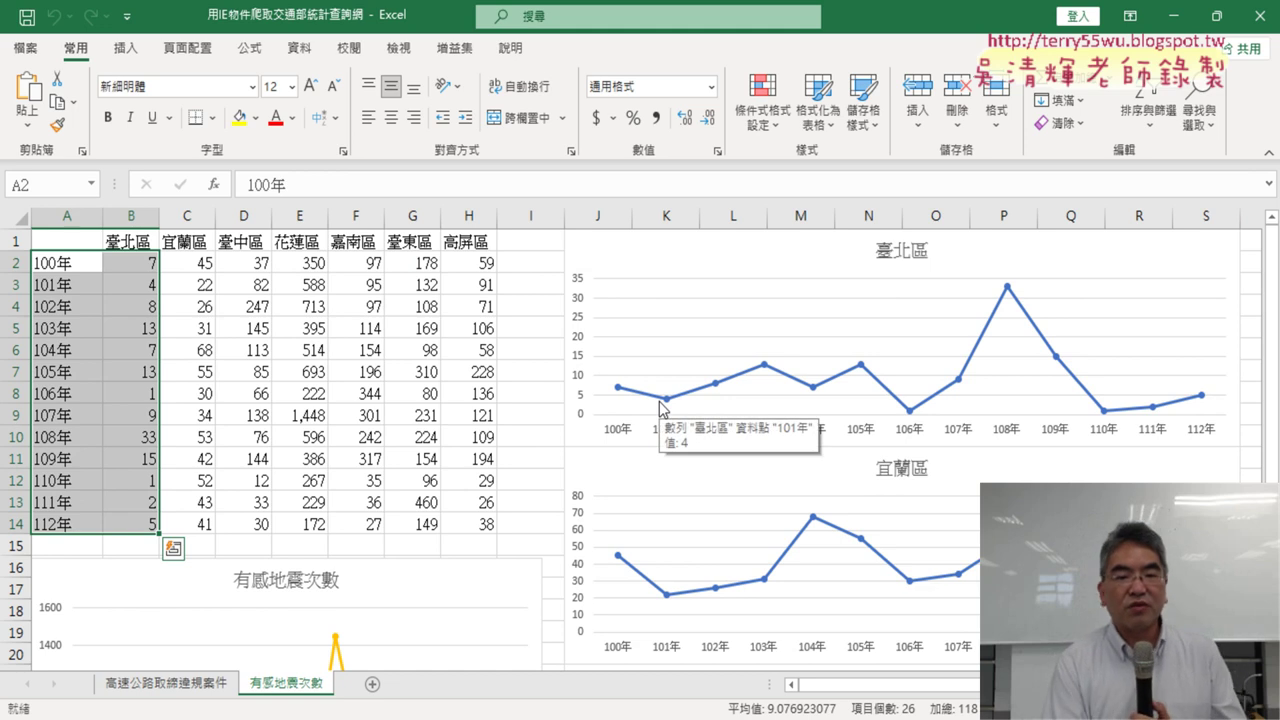
mouse_move(666, 398)
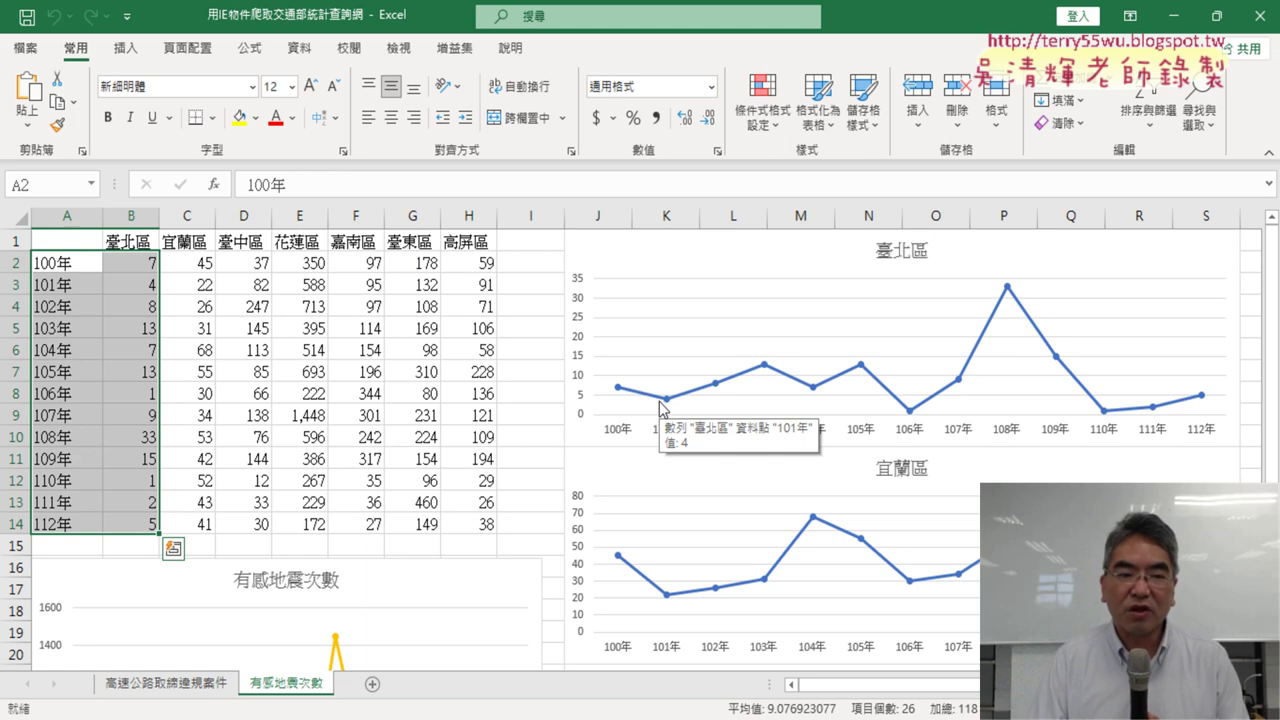
Select the whole A1:H14 table and delete its contents, emptying the district line charts
click(66, 242)
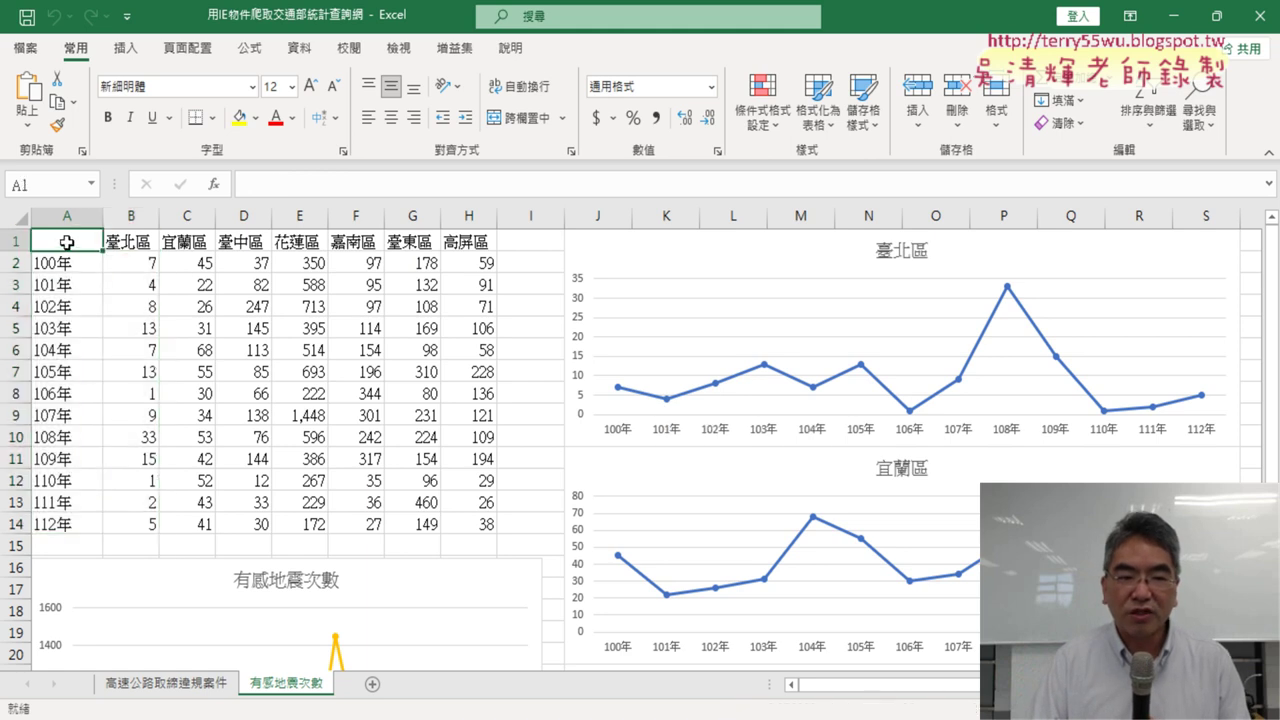
drag(66, 242, 458, 523)
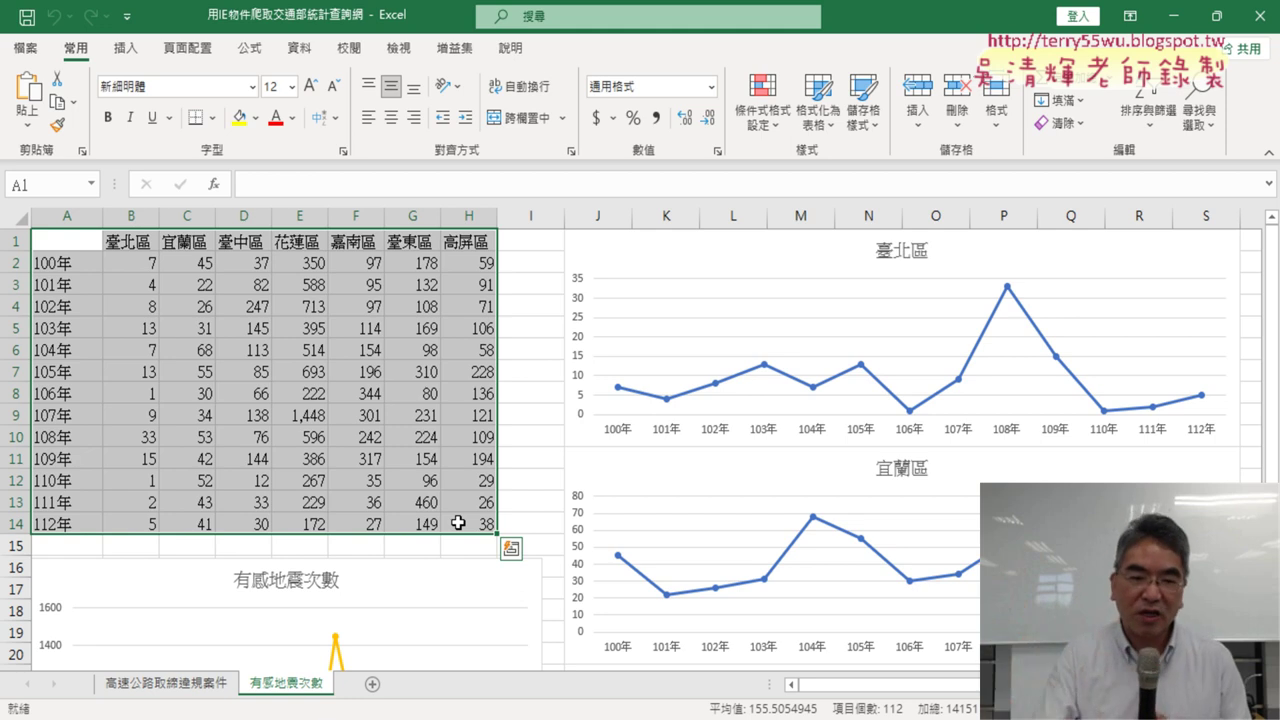
key(Delete)
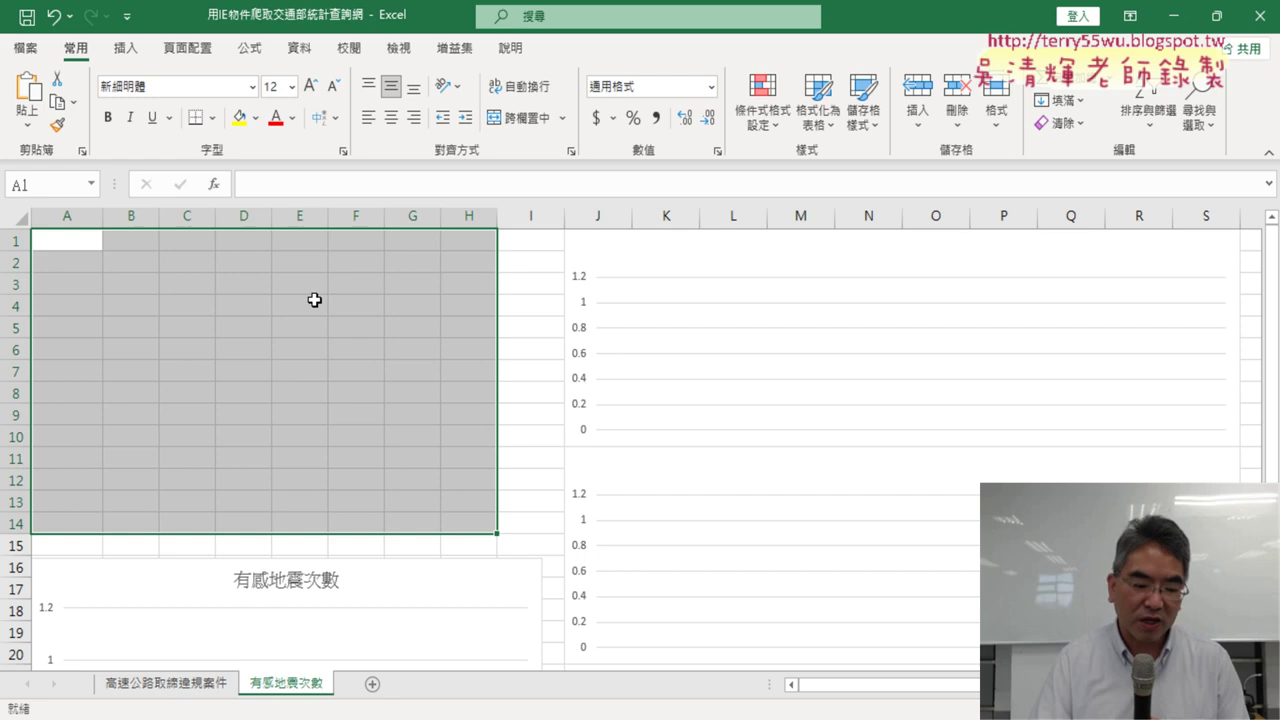
Undo the deletion with Ctrl+Z to restore the yearly counts in A1:H14
key(ctrl+z)
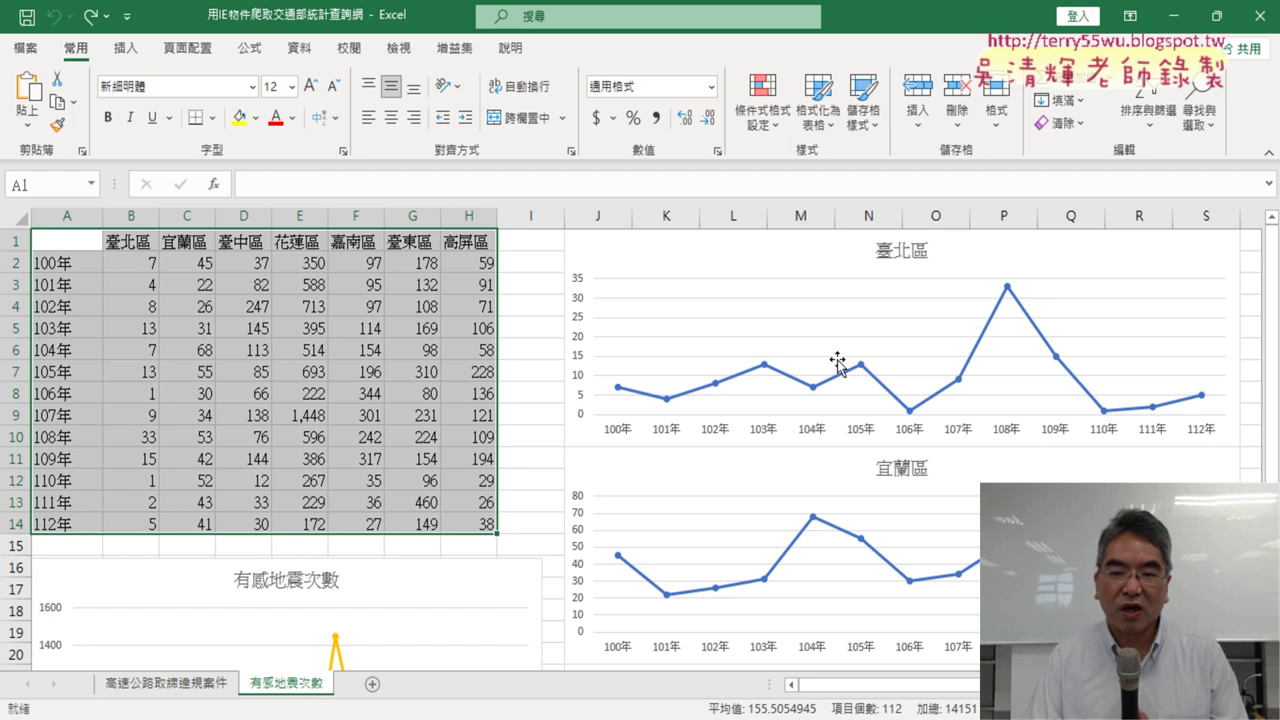
drag(38, 243, 480, 527)
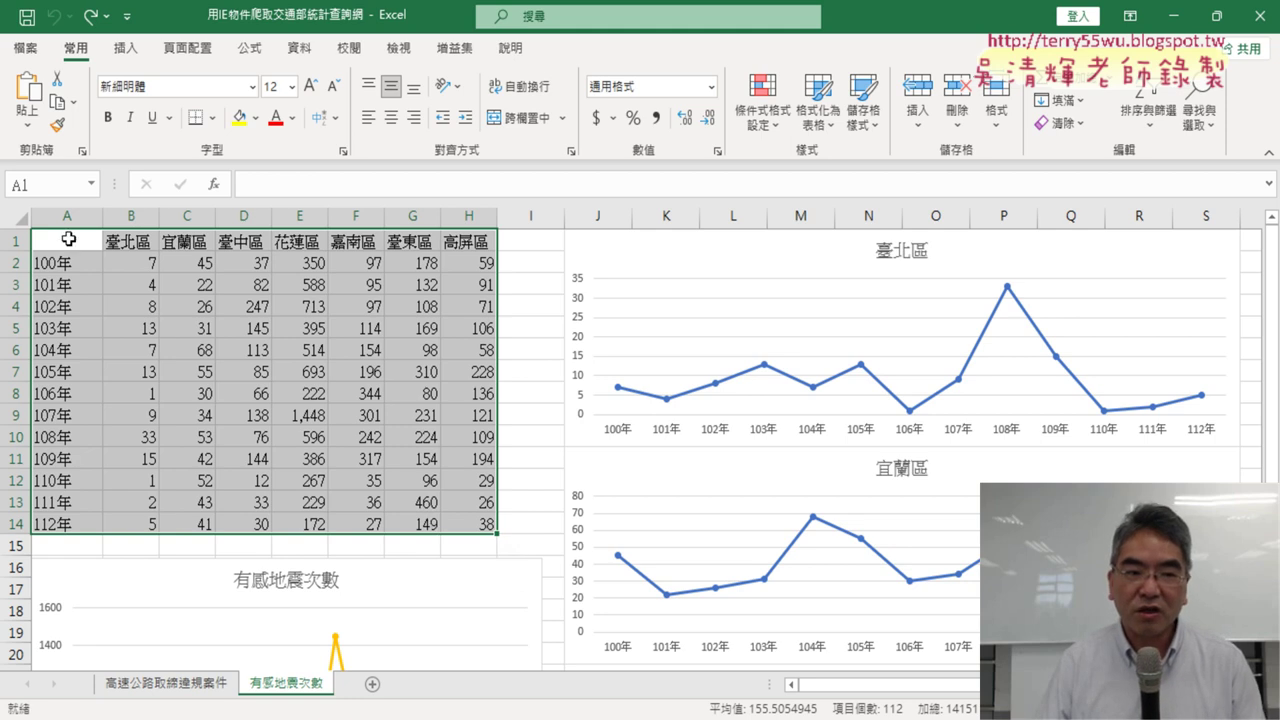
drag(68, 238, 465, 528)
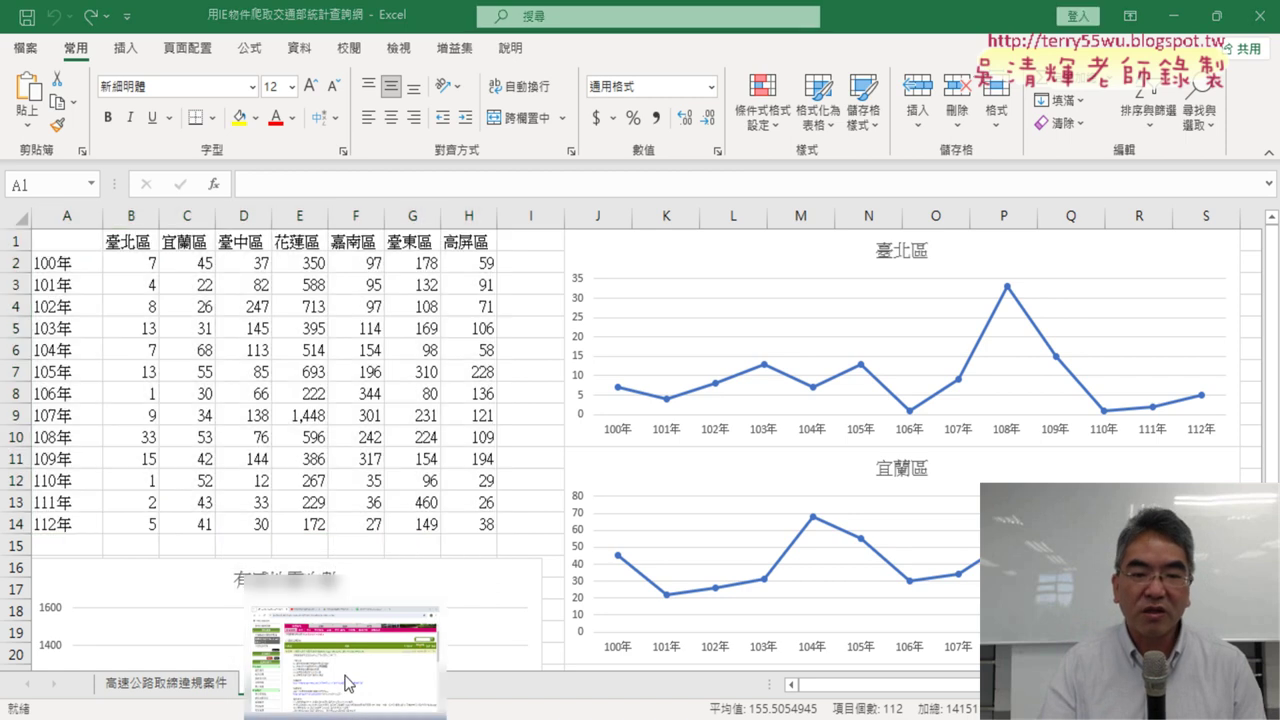
Open the 用IE物件爬取交通部統計查詢網 document from the course's Google Drive folder
click(345, 640)
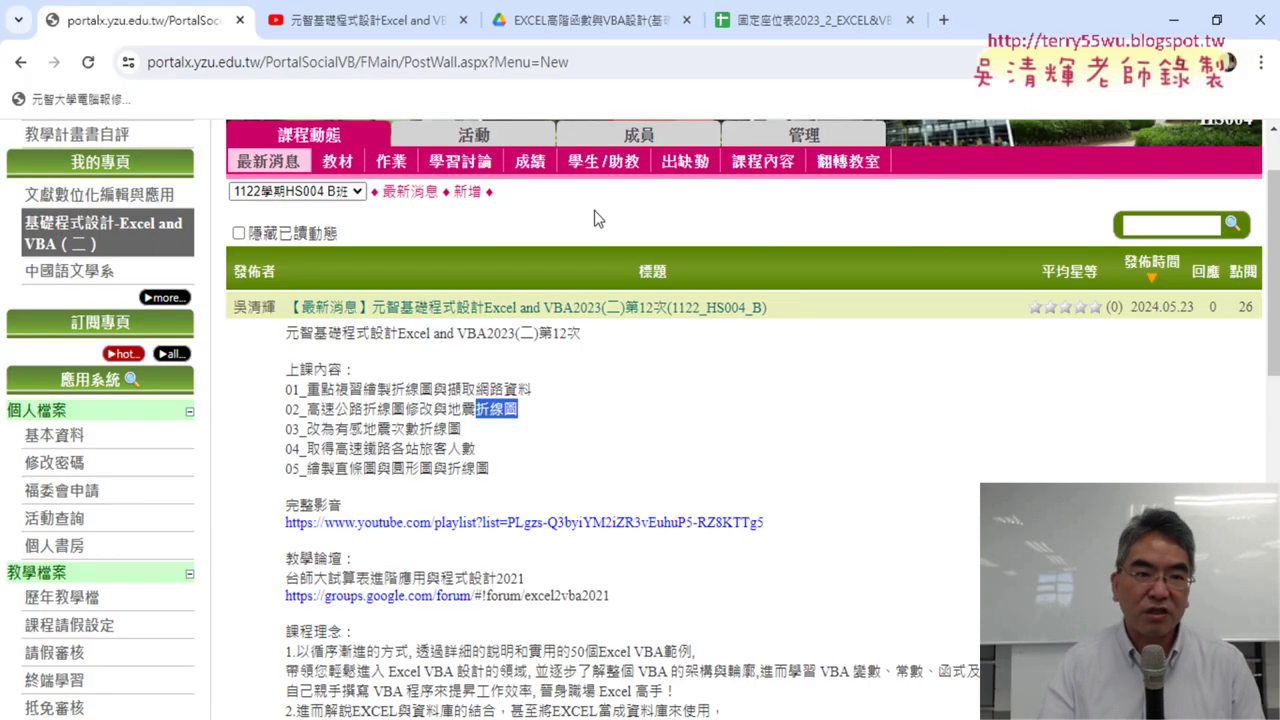
click(563, 27)
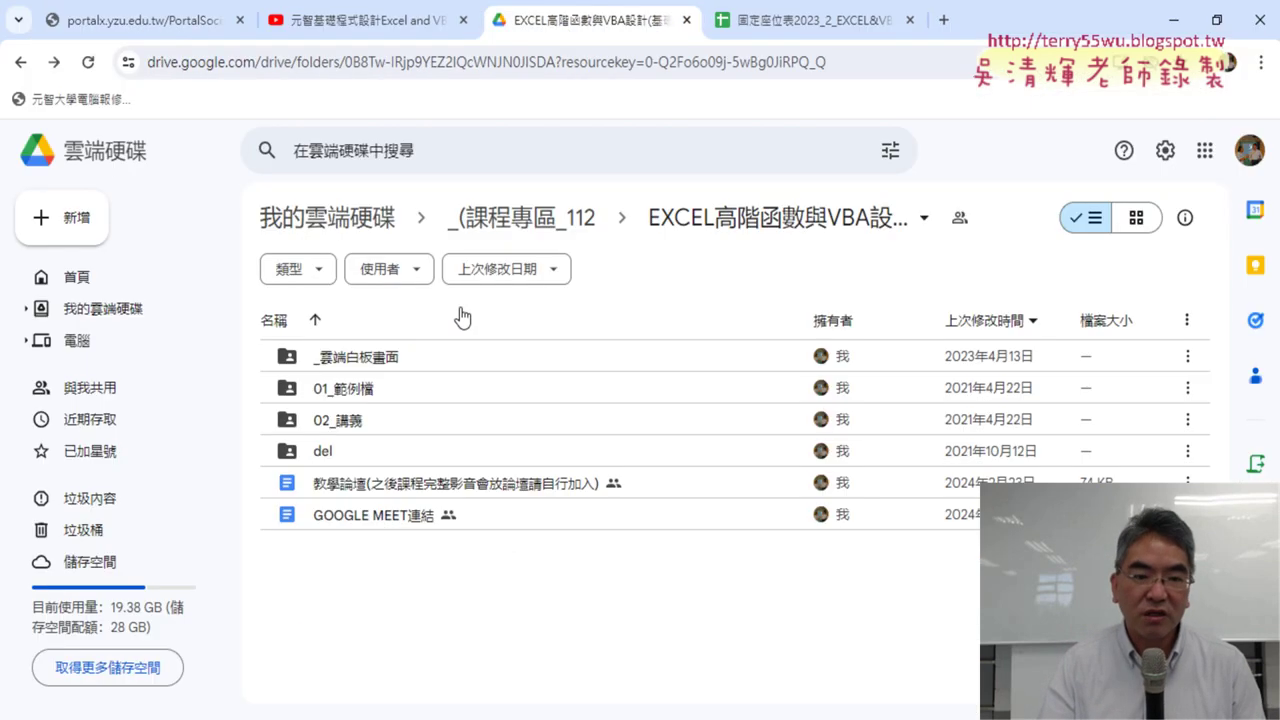
double_click(417, 362)
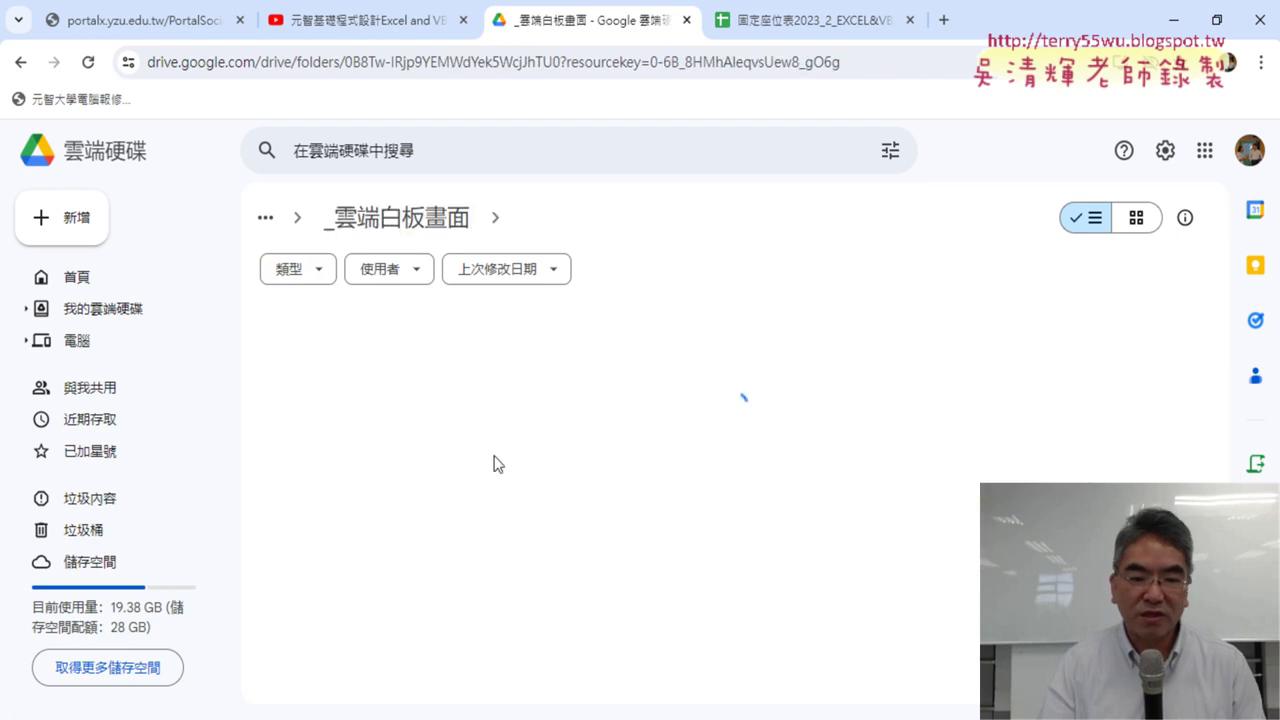
scroll(494, 463, down, 2)
scroll(494, 463, down, 2)
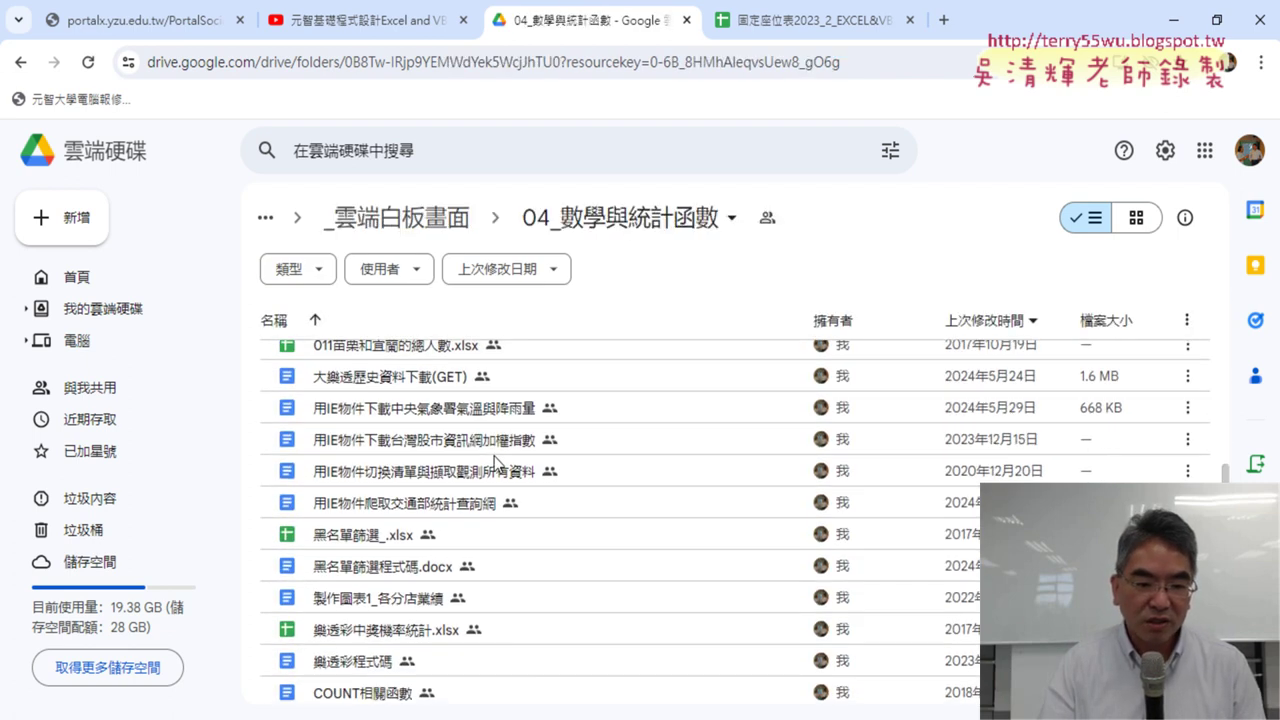
double_click(474, 506)
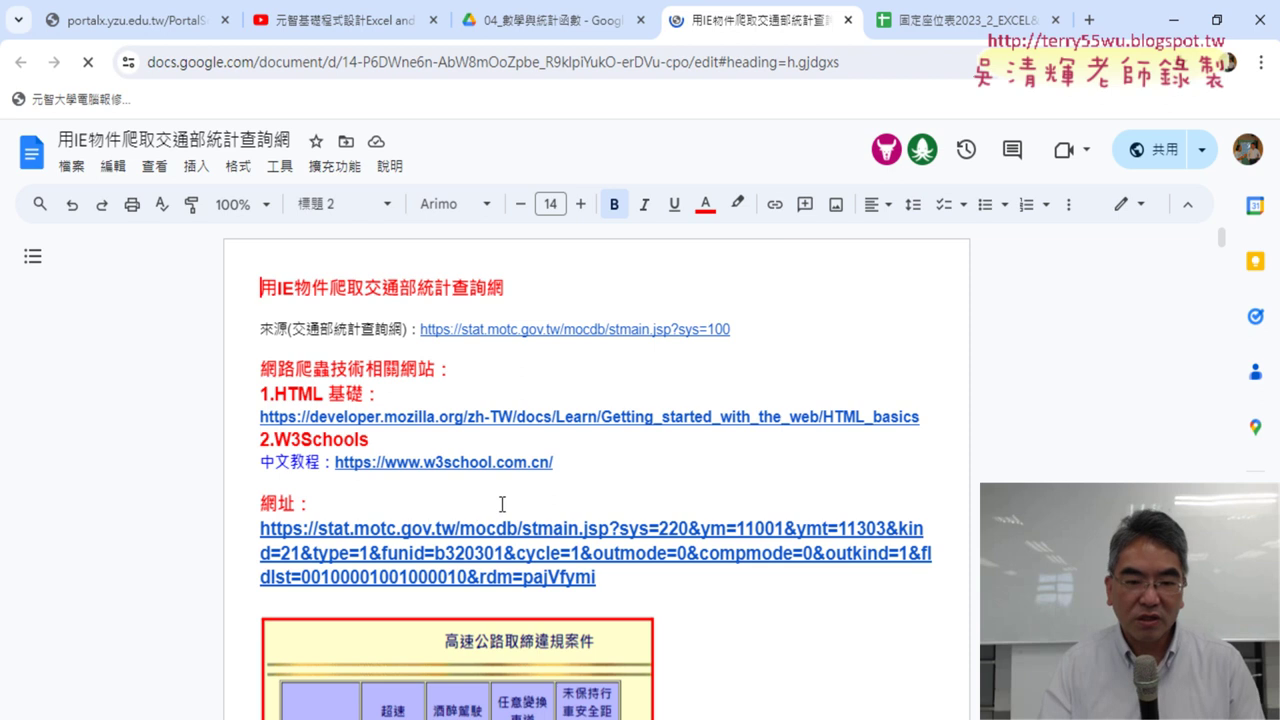
Return to the top of the notes and show the stat.motc.gov.tw/mocdb/stmain.jsp?sys=100 link preview
scroll(698, 493, down, 4)
scroll(698, 493, down, 5)
scroll(720, 495, down, 5)
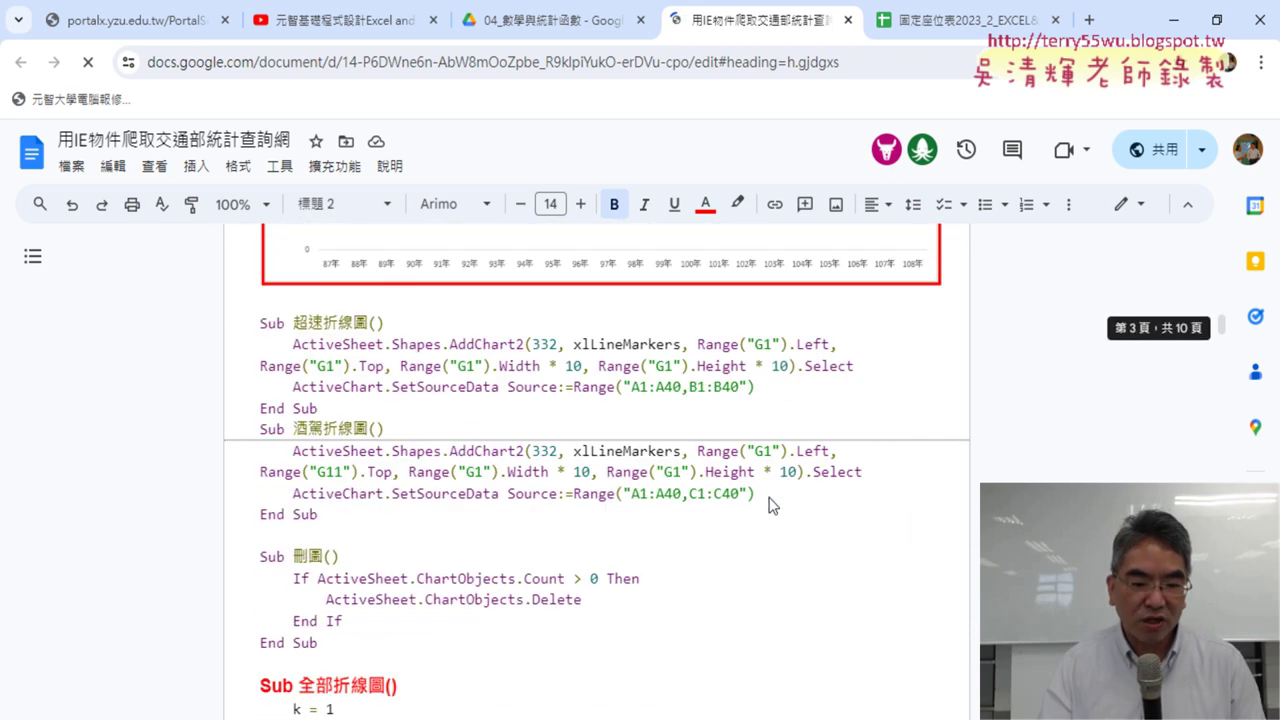
scroll(740, 496, down, 5)
scroll(770, 497, down, 5)
scroll(770, 497, down, 5)
scroll(770, 497, down, 5)
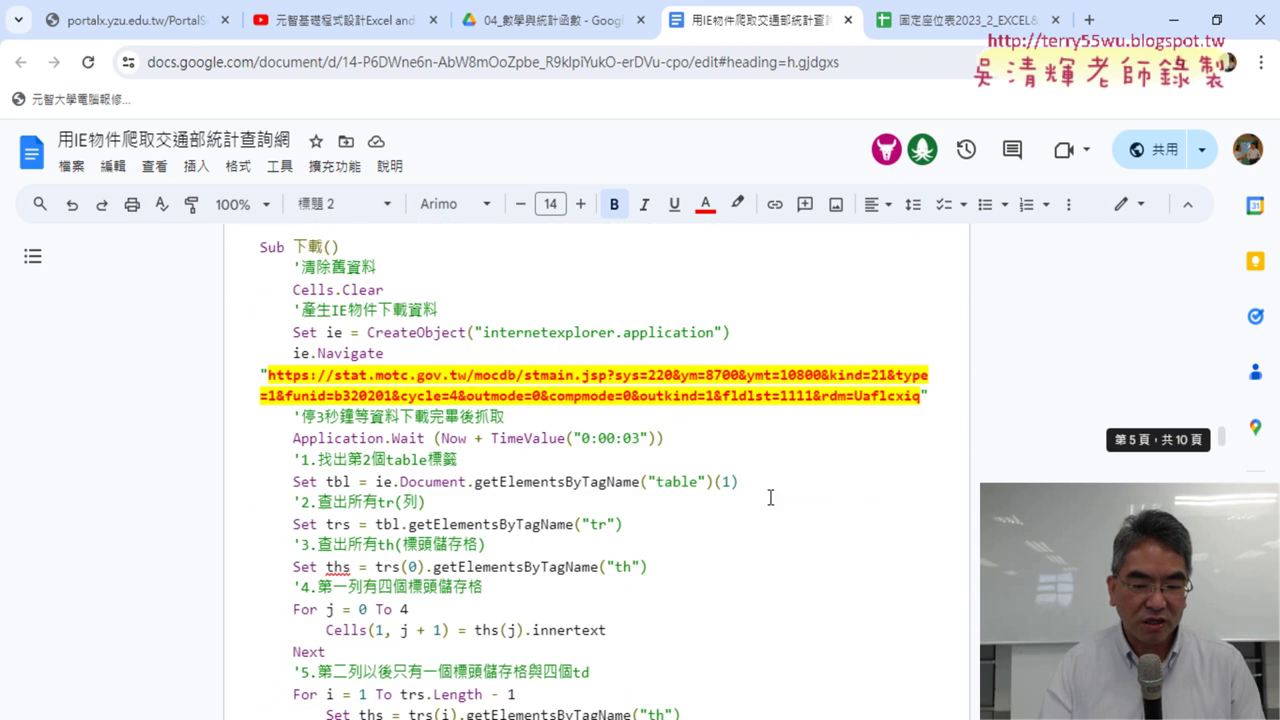
scroll(770, 497, down, 5)
scroll(769, 497, down, 5)
scroll(769, 497, up, 2)
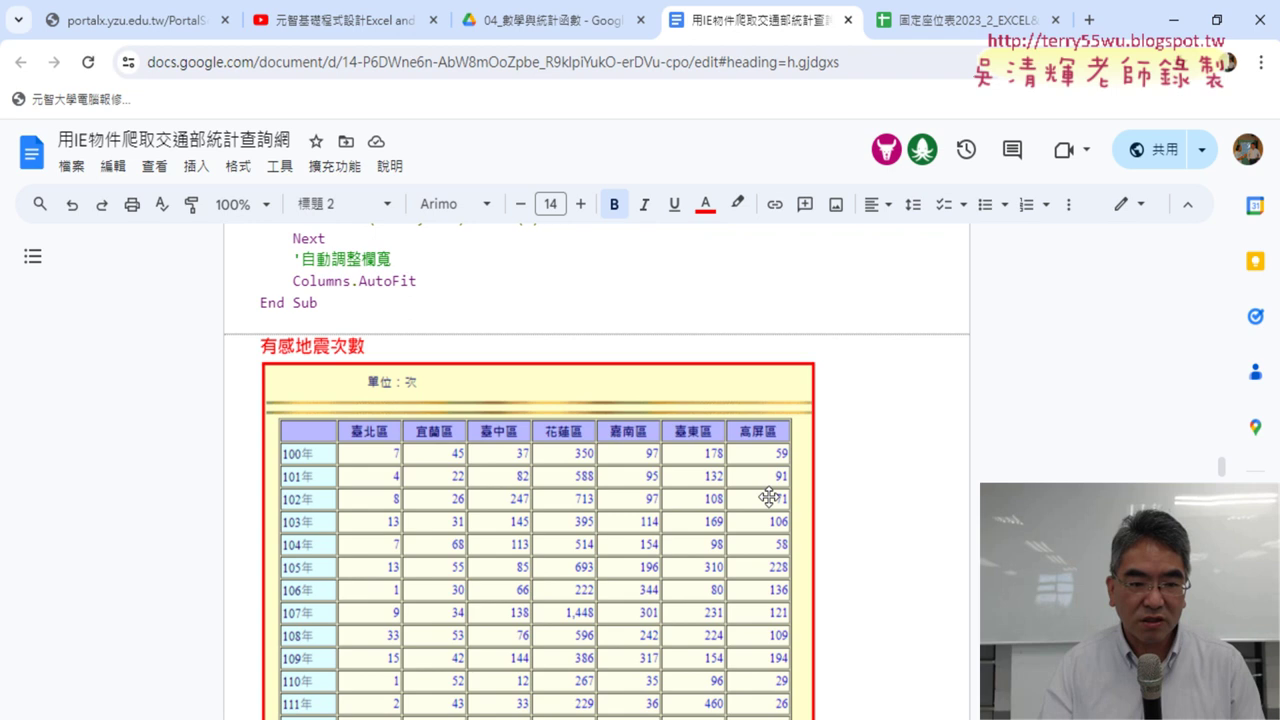
scroll(769, 497, down, 6)
scroll(770, 497, down, 3)
scroll(770, 497, down, 4)
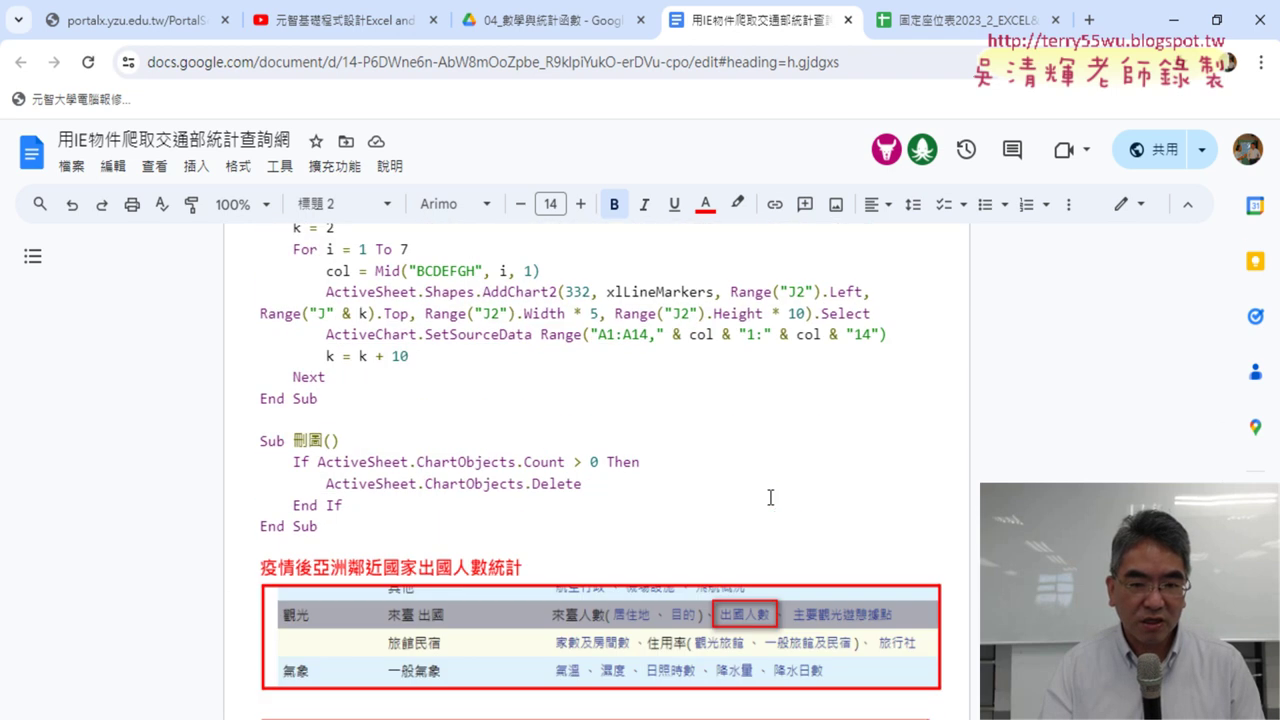
scroll(770, 497, up, 4)
scroll(770, 497, up, 1)
scroll(770, 497, up, 5)
scroll(768, 497, up, 4)
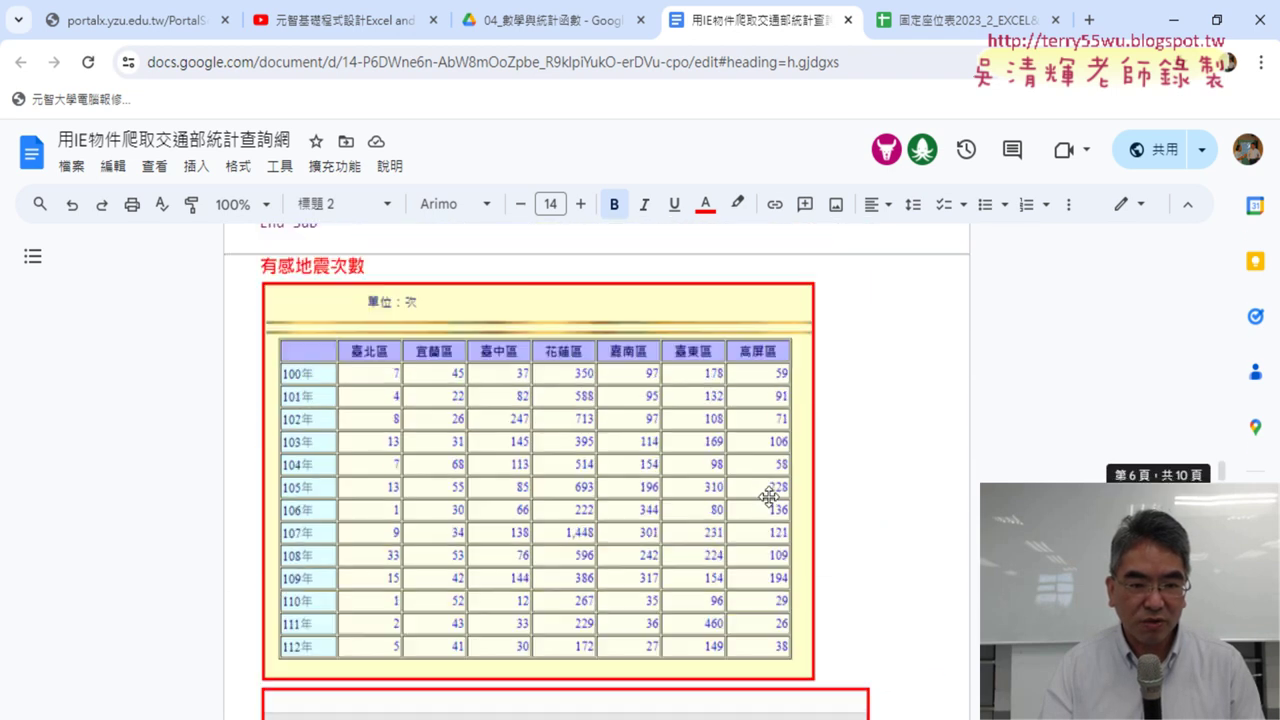
scroll(769, 497, up, 3)
scroll(770, 497, up, 8)
scroll(770, 497, up, 1)
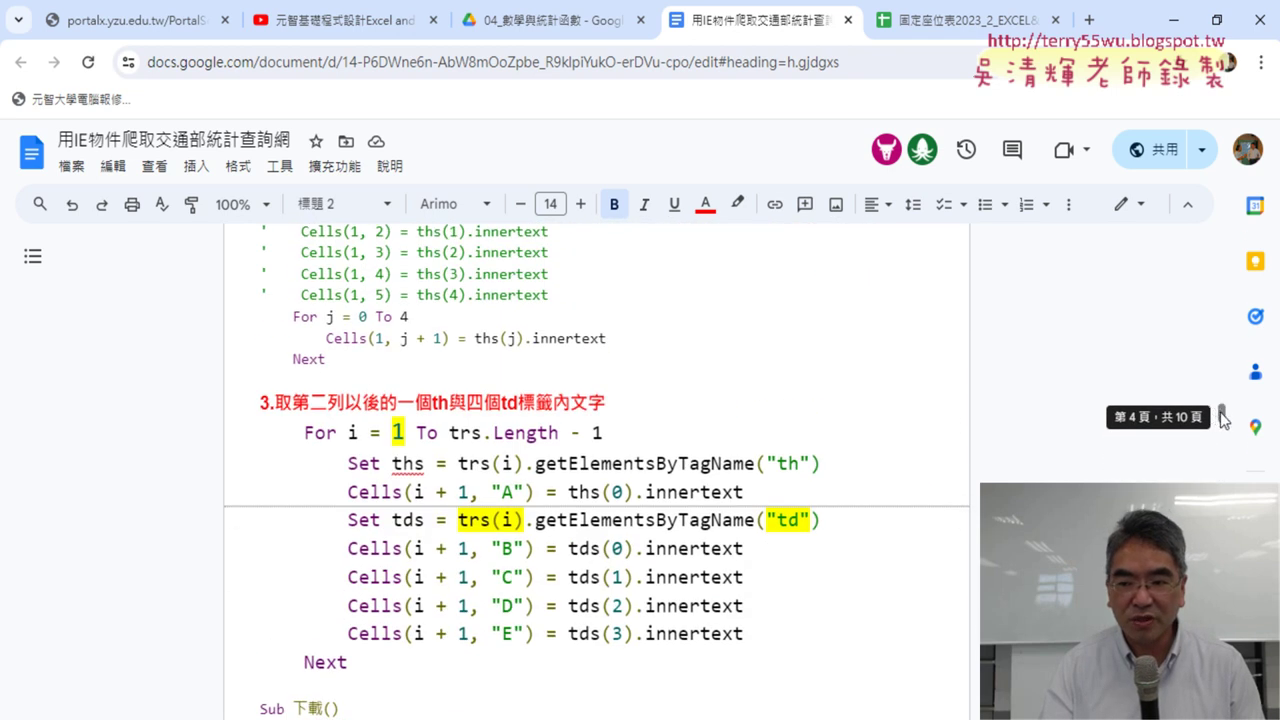
drag(1222, 418, 1222, 237)
click(575, 330)
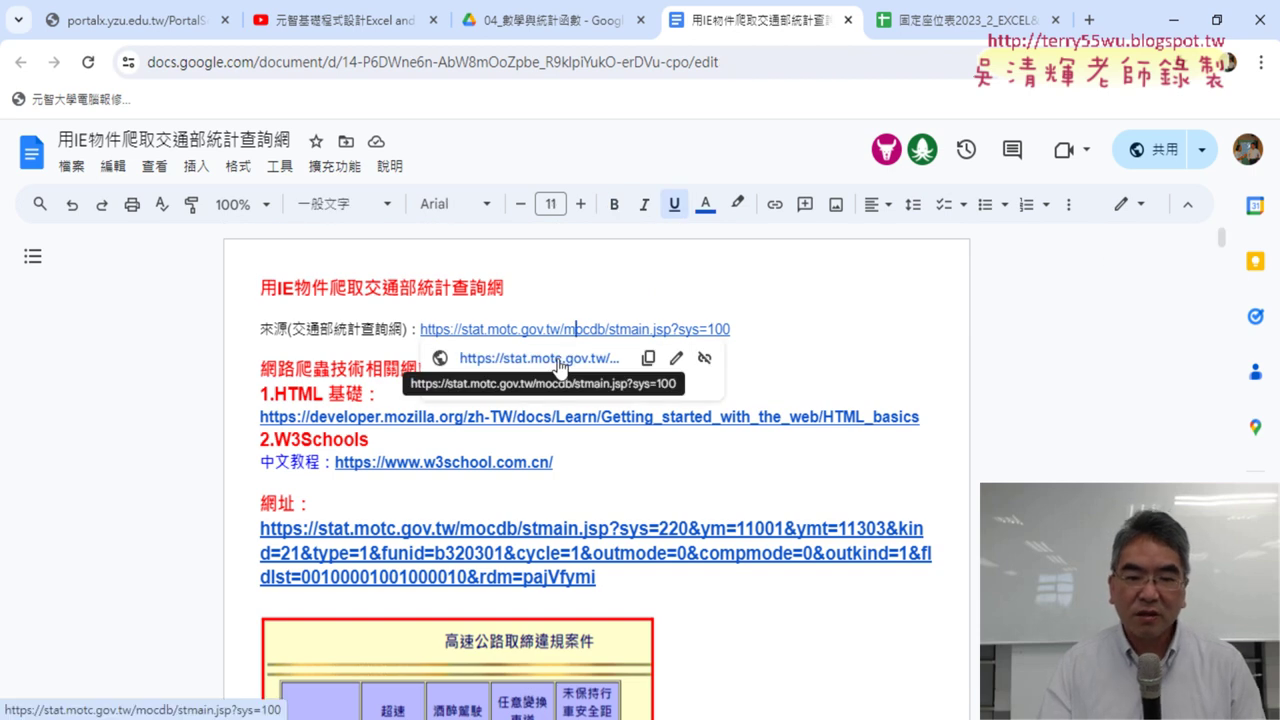
Open stat.motc.gov.tw in a new tab and go to the 地震數 (有感地震次數) query page
click(560, 359)
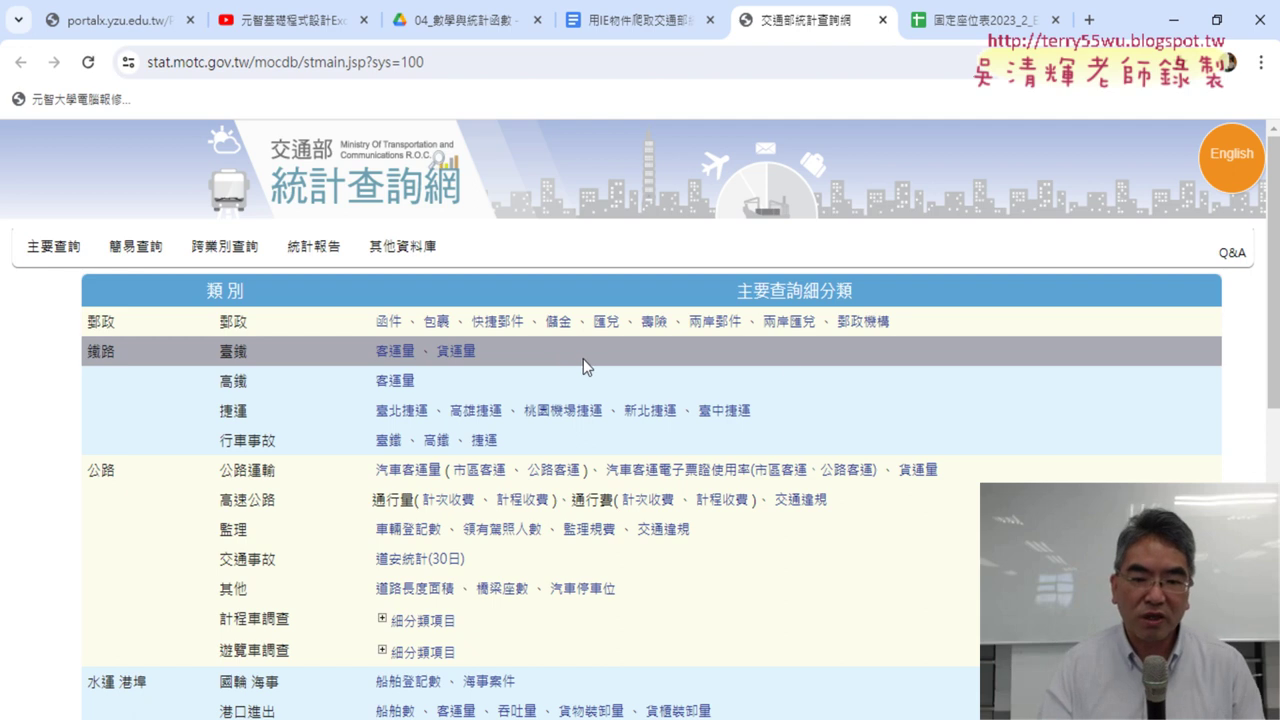
scroll(1020, 400, down, 1)
scroll(1005, 400, down, 3)
scroll(953, 417, down, 2)
scroll(770, 452, down, 1)
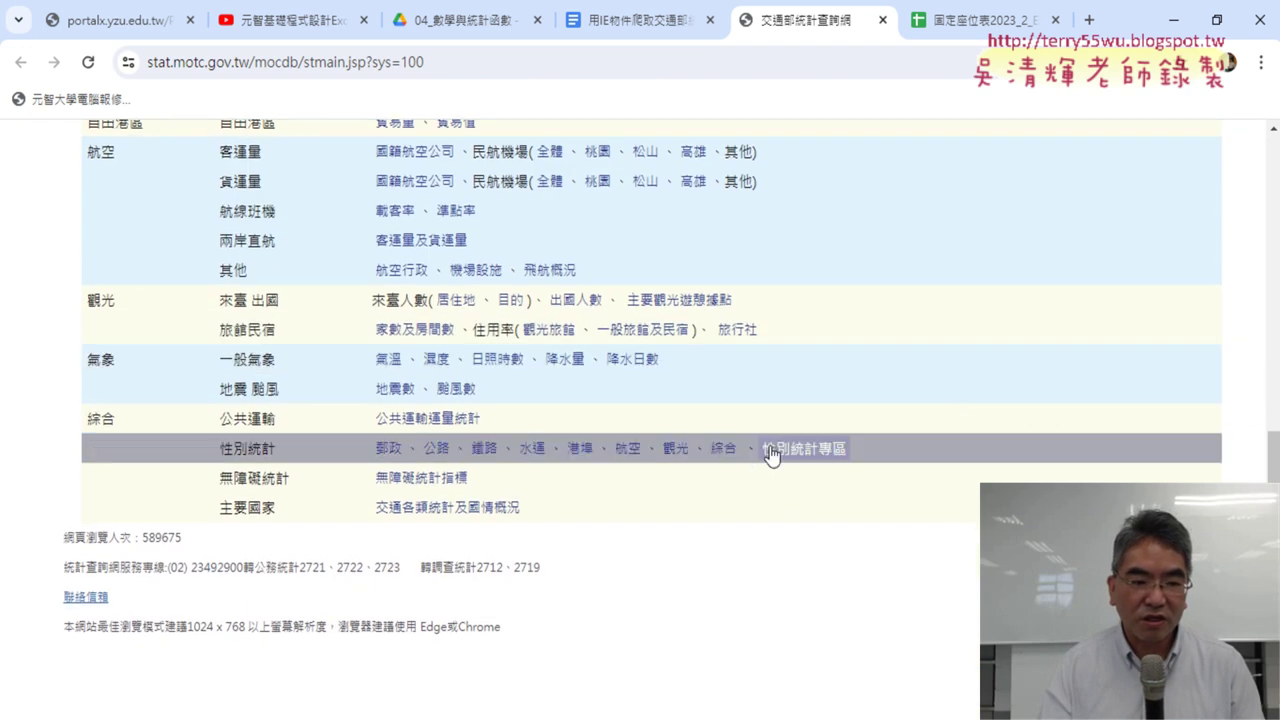
click(394, 390)
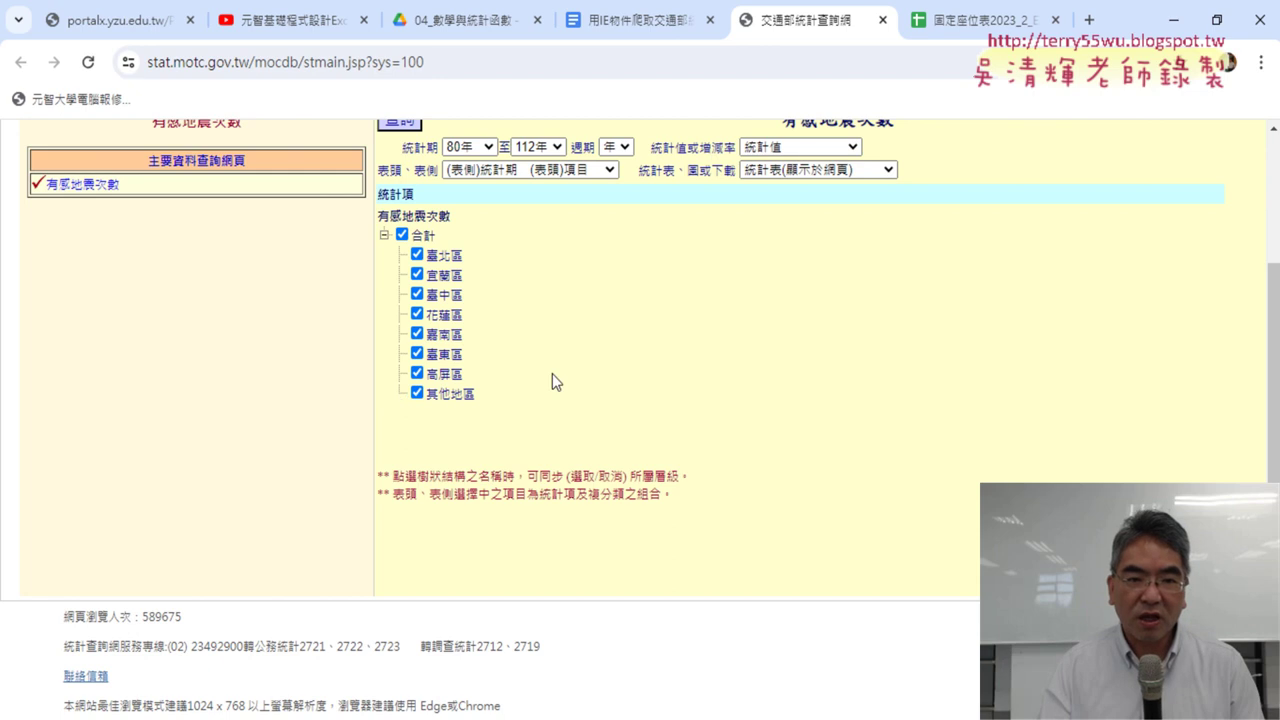
scroll(667, 374, up, 1)
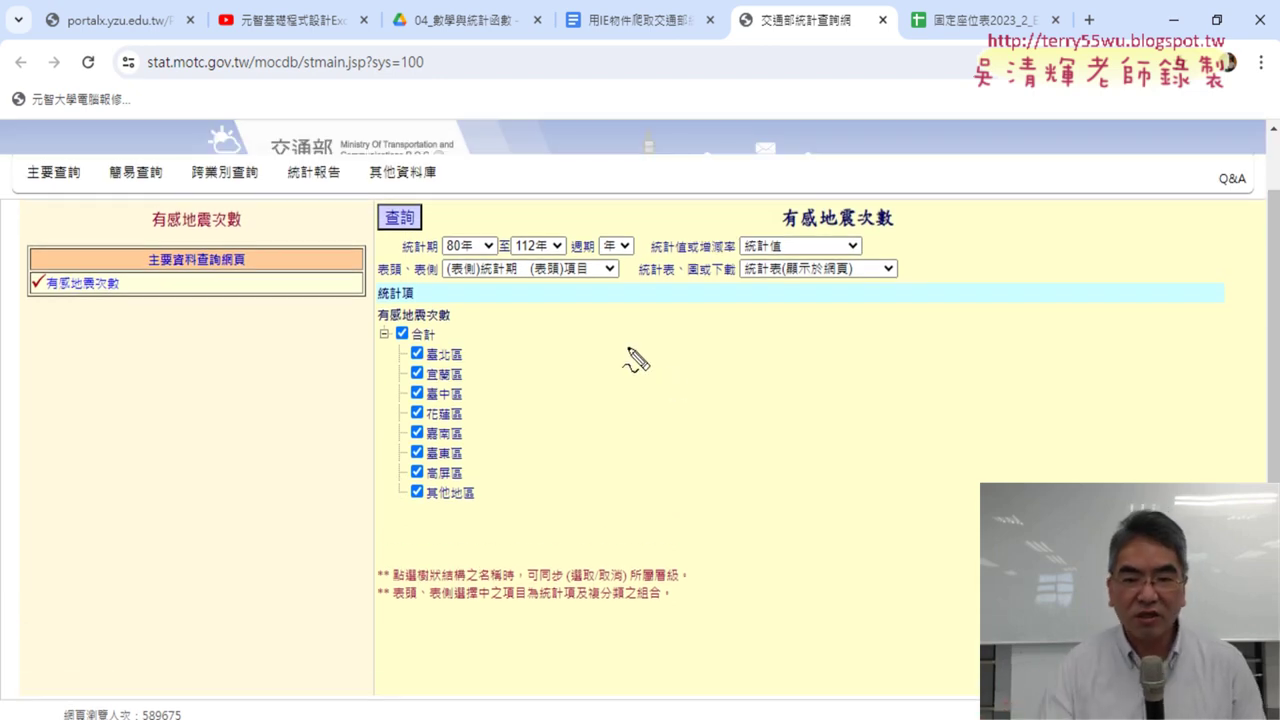
mouse_move(640, 258)
mouse_down()
mouse_move(415, 252)
mouse_move(640, 248)
mouse_up()
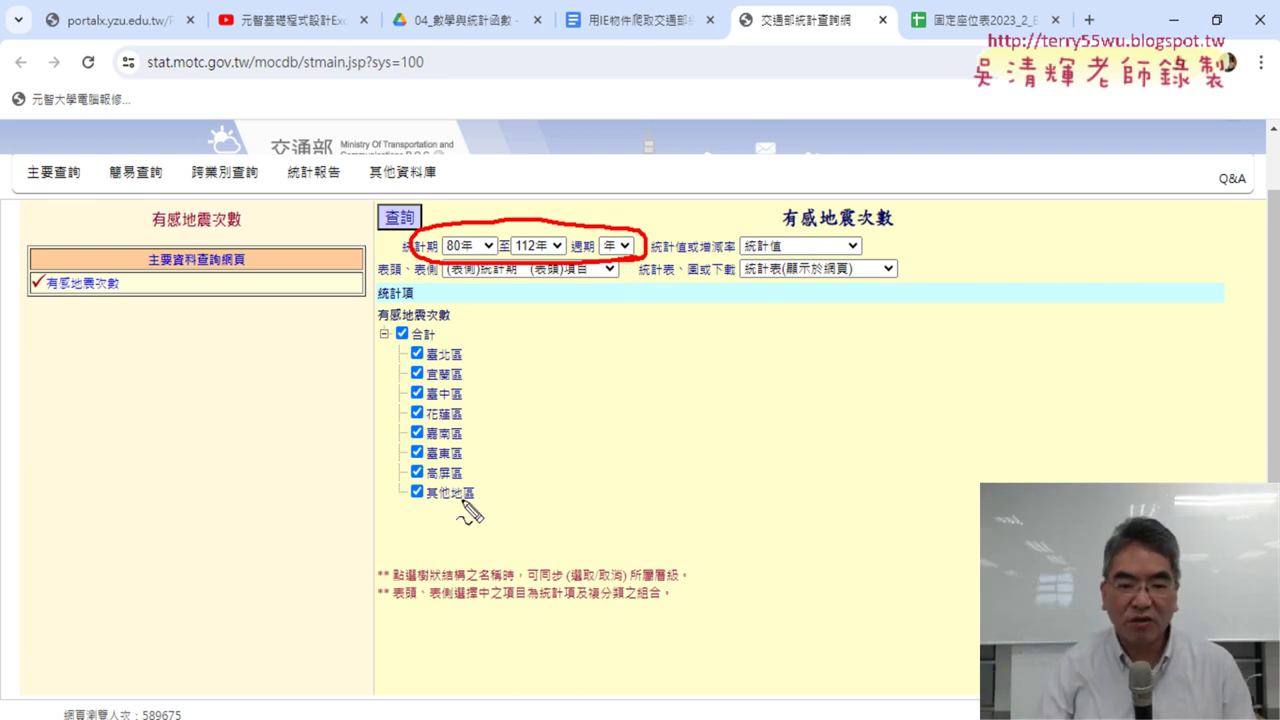
Start the query period at 100年 with cycle 年, and untick 合計, keeping all eight regions
drag(445, 510, 437, 333)
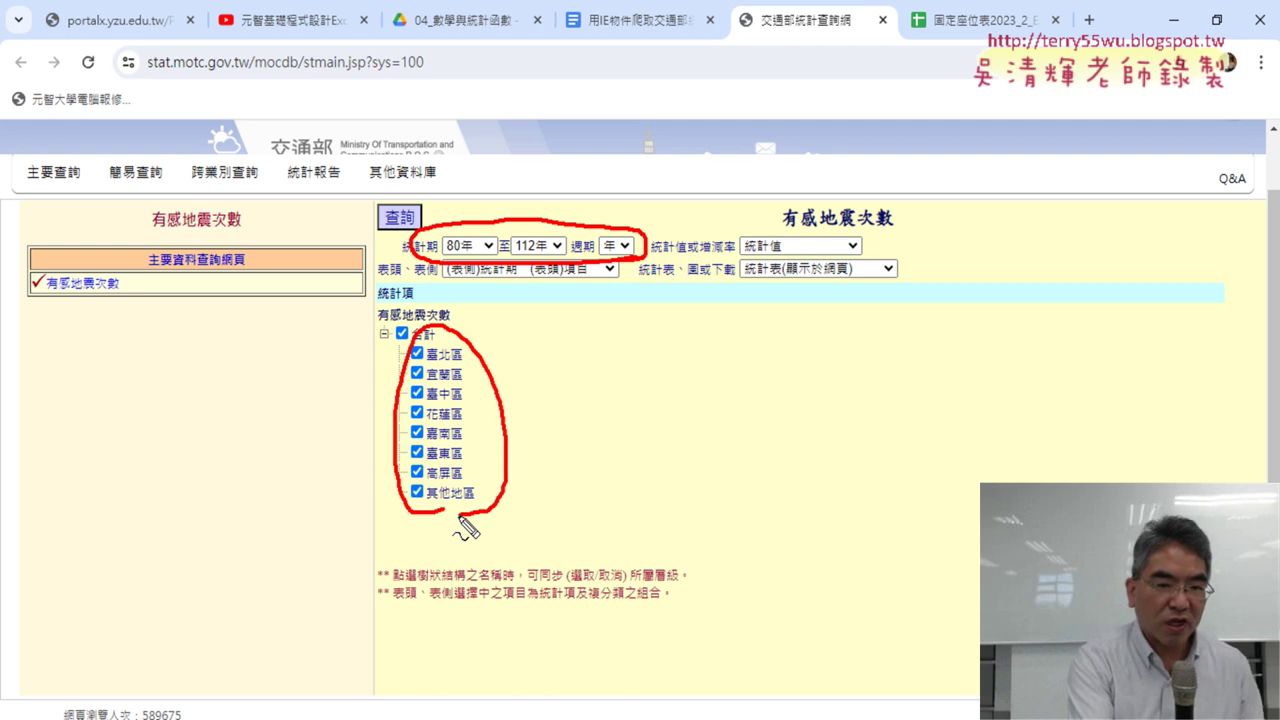
key(Escape)
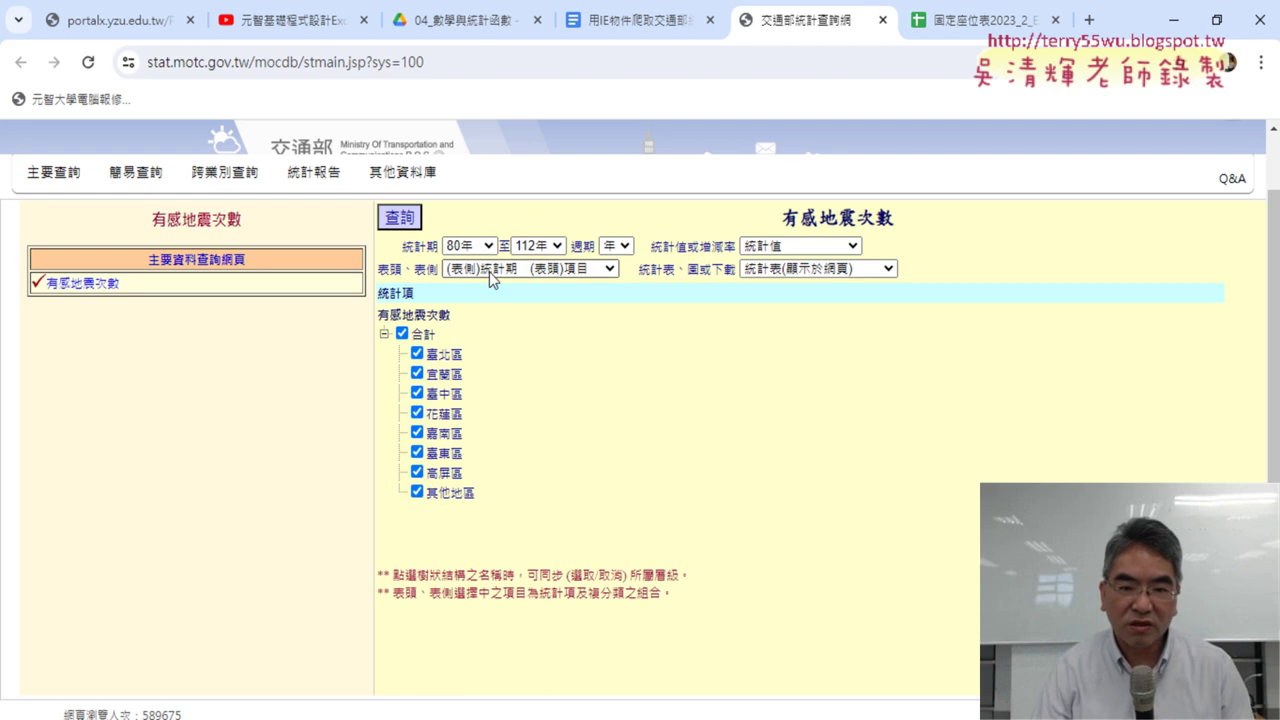
click(488, 248)
drag(491, 434, 501, 292)
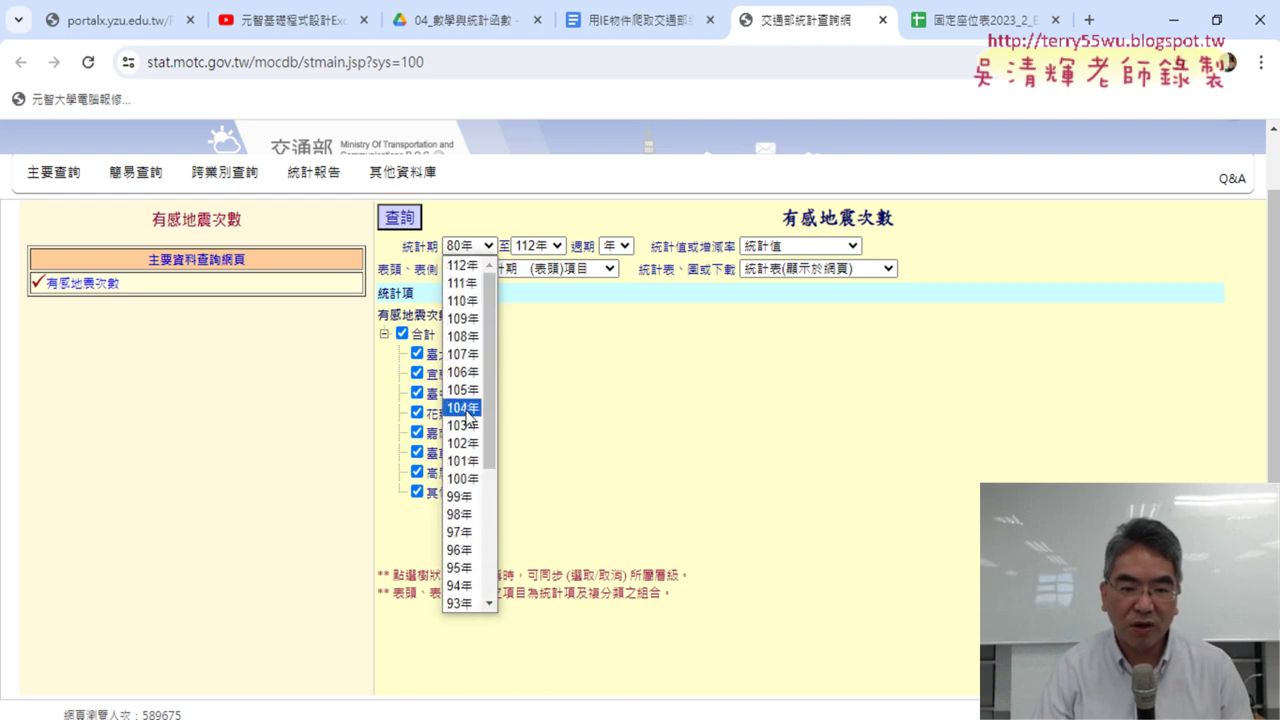
click(465, 480)
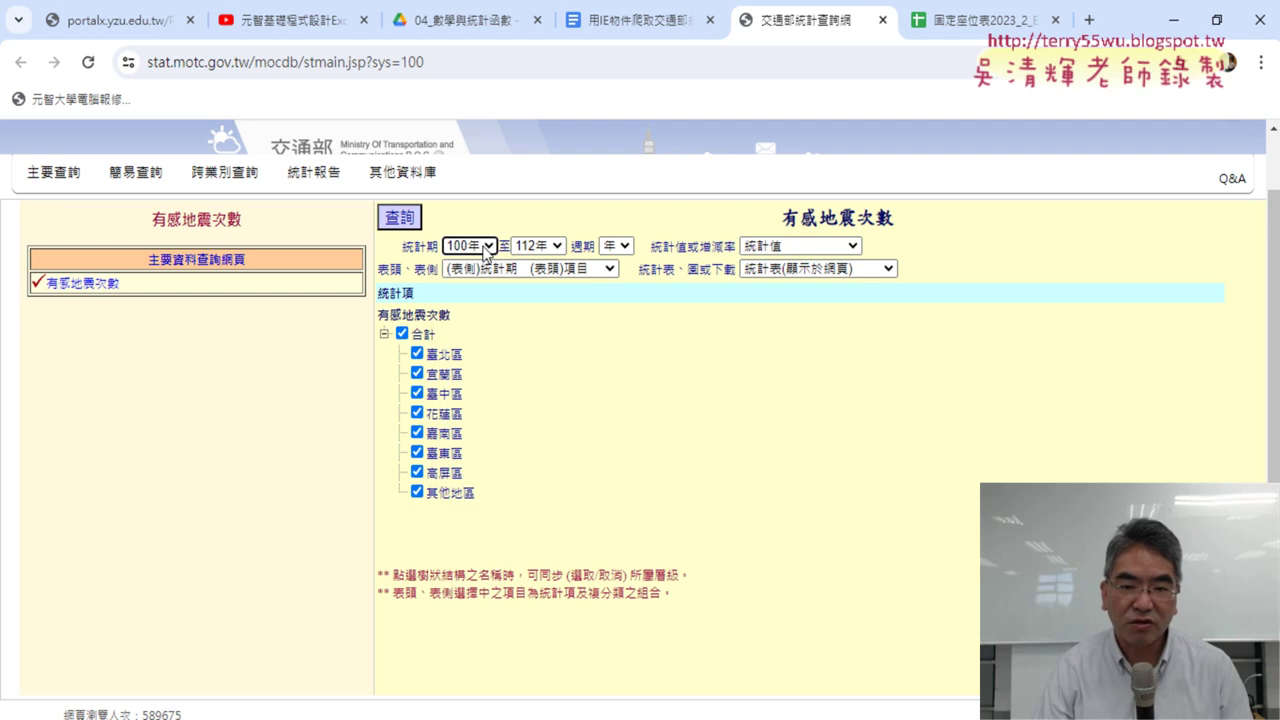
click(613, 248)
click(611, 262)
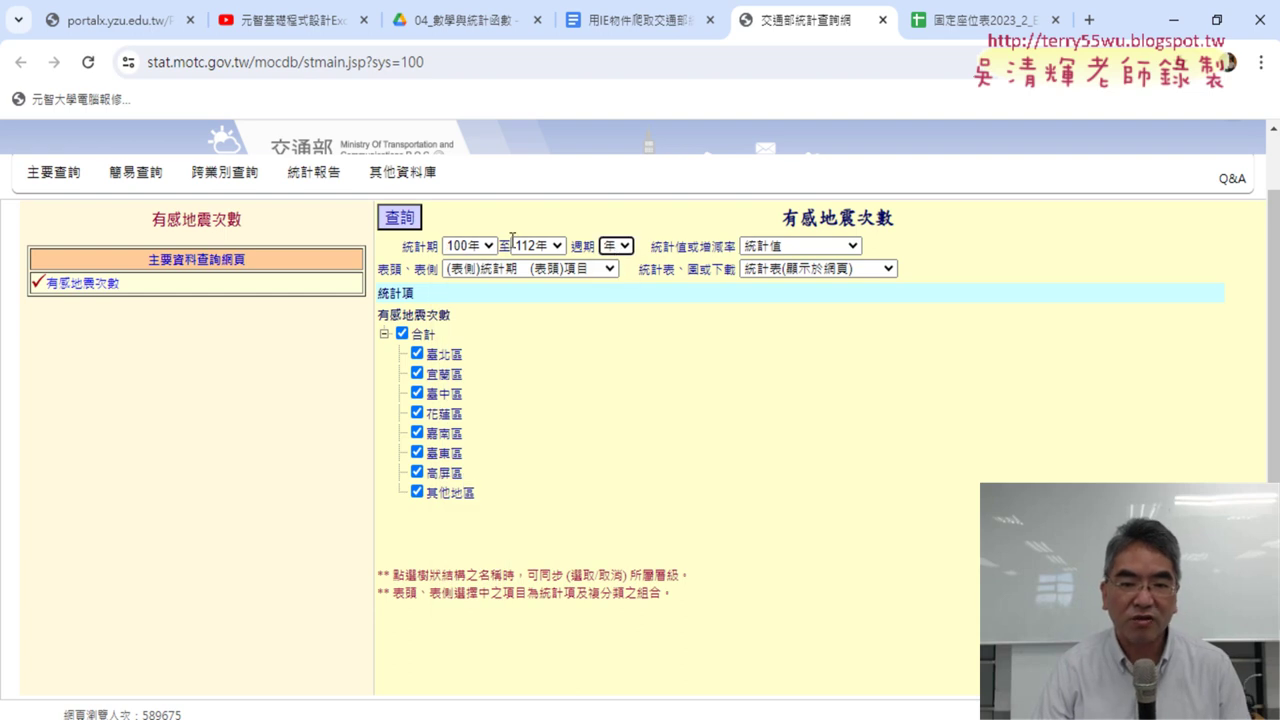
click(401, 334)
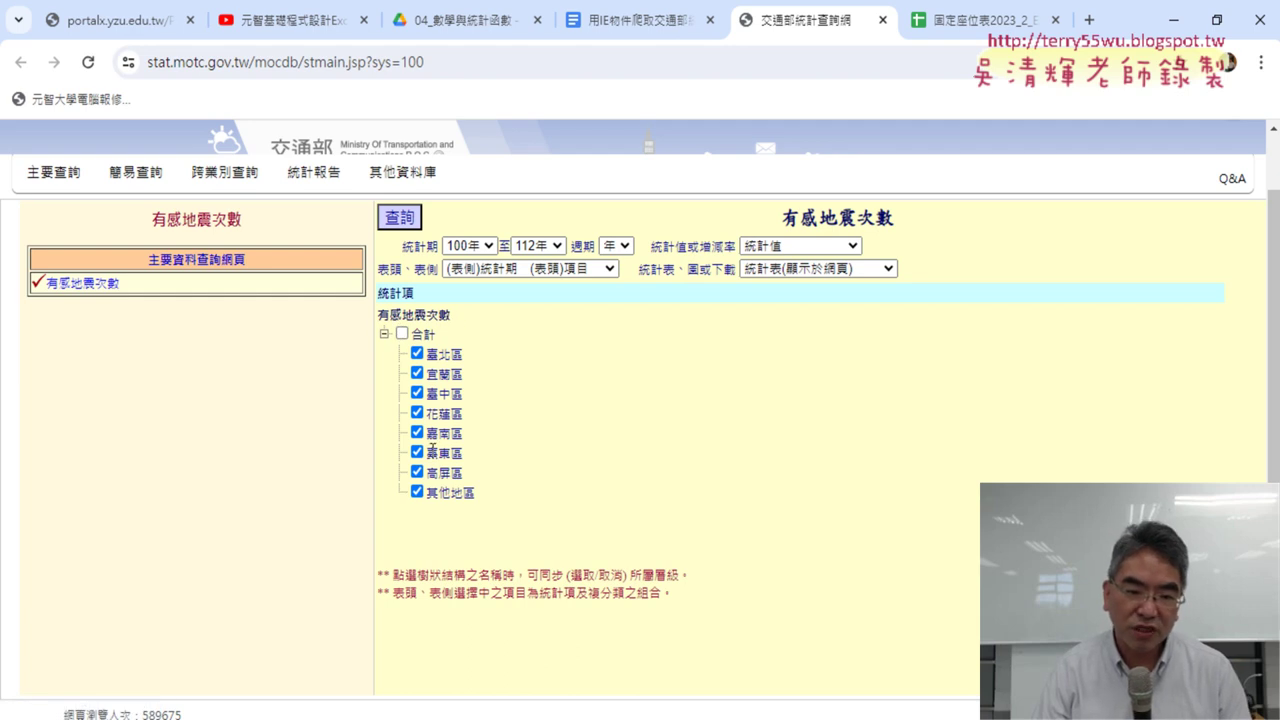
click(401, 334)
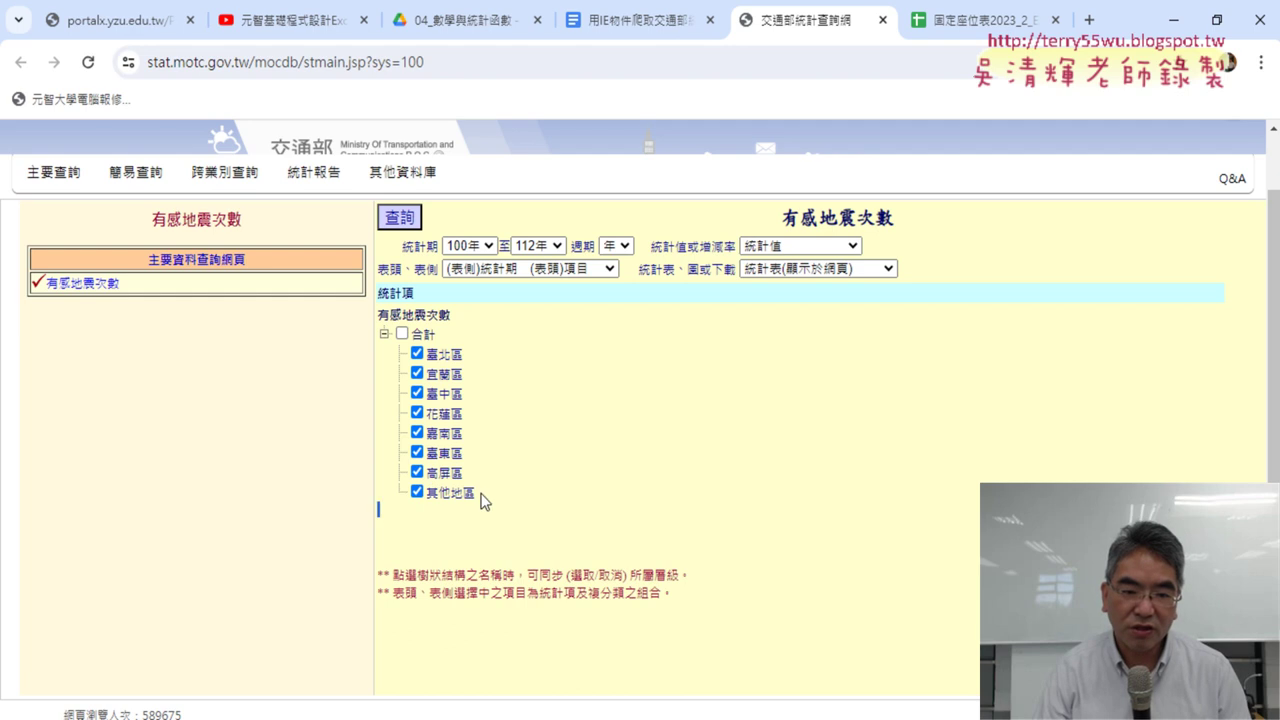
drag(481, 501, 428, 355)
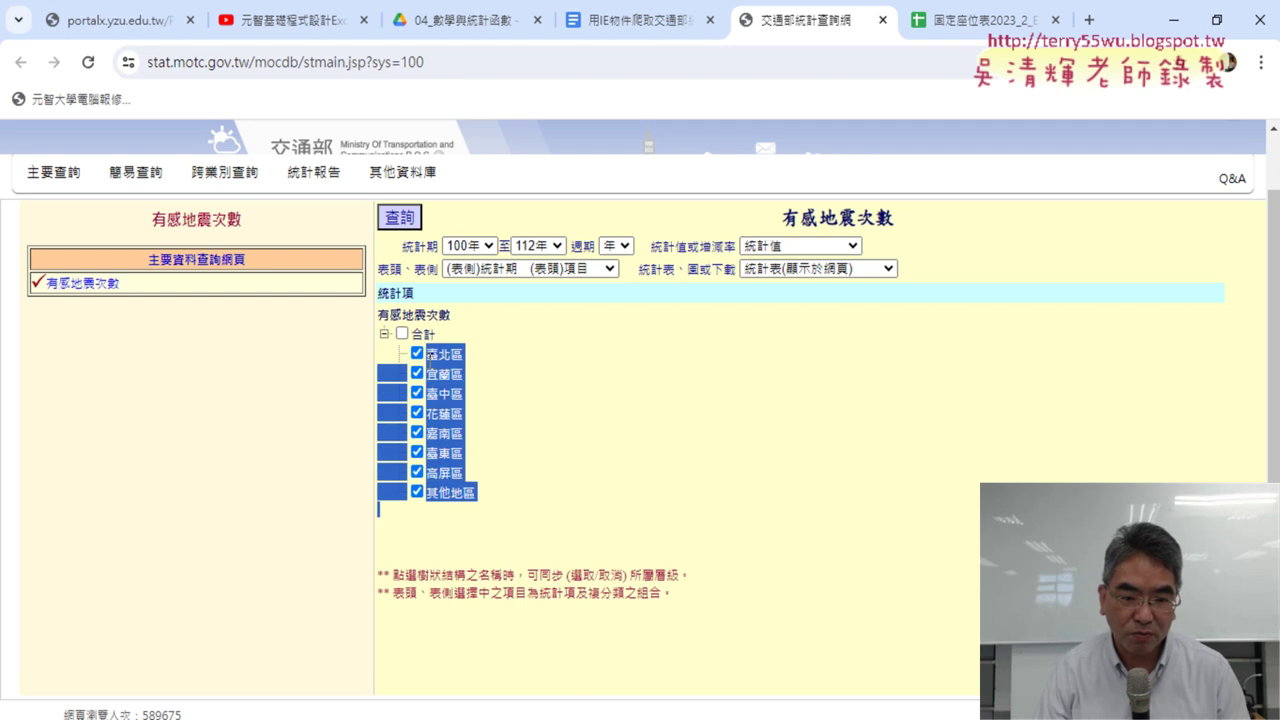
click(562, 398)
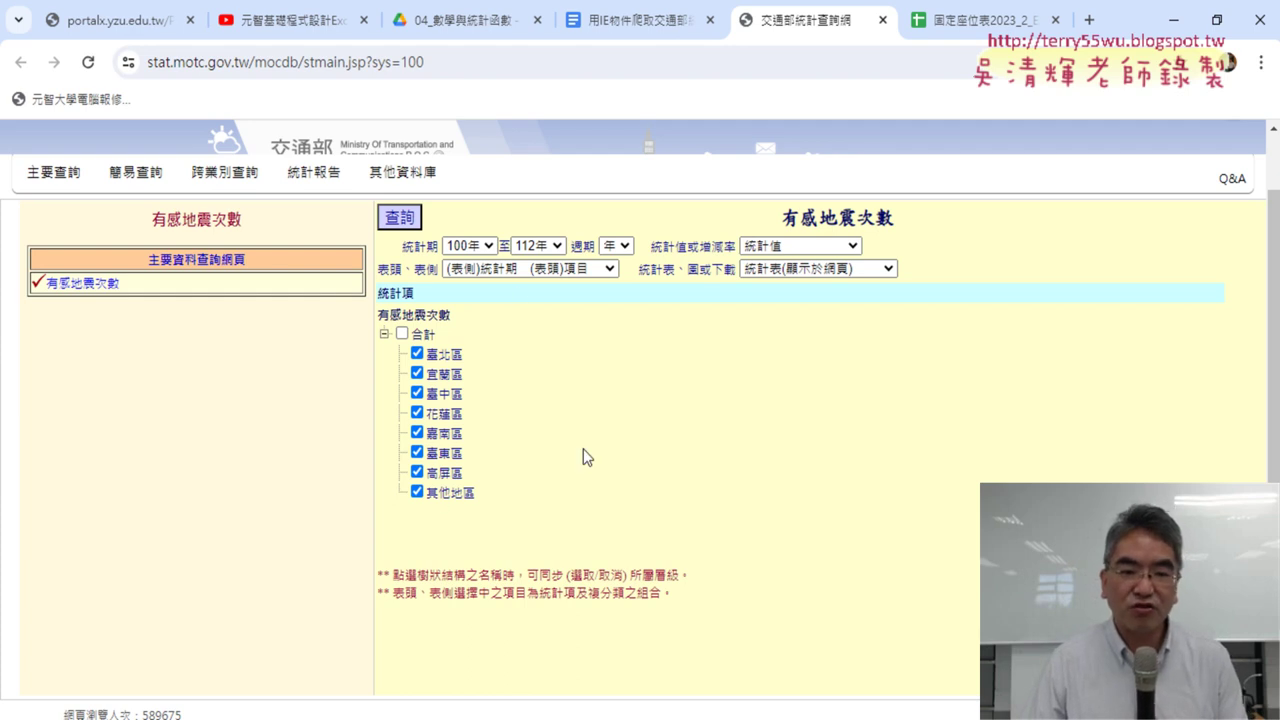
Run the query to show the 100年–112年 table and mark its year column and region headers
click(411, 222)
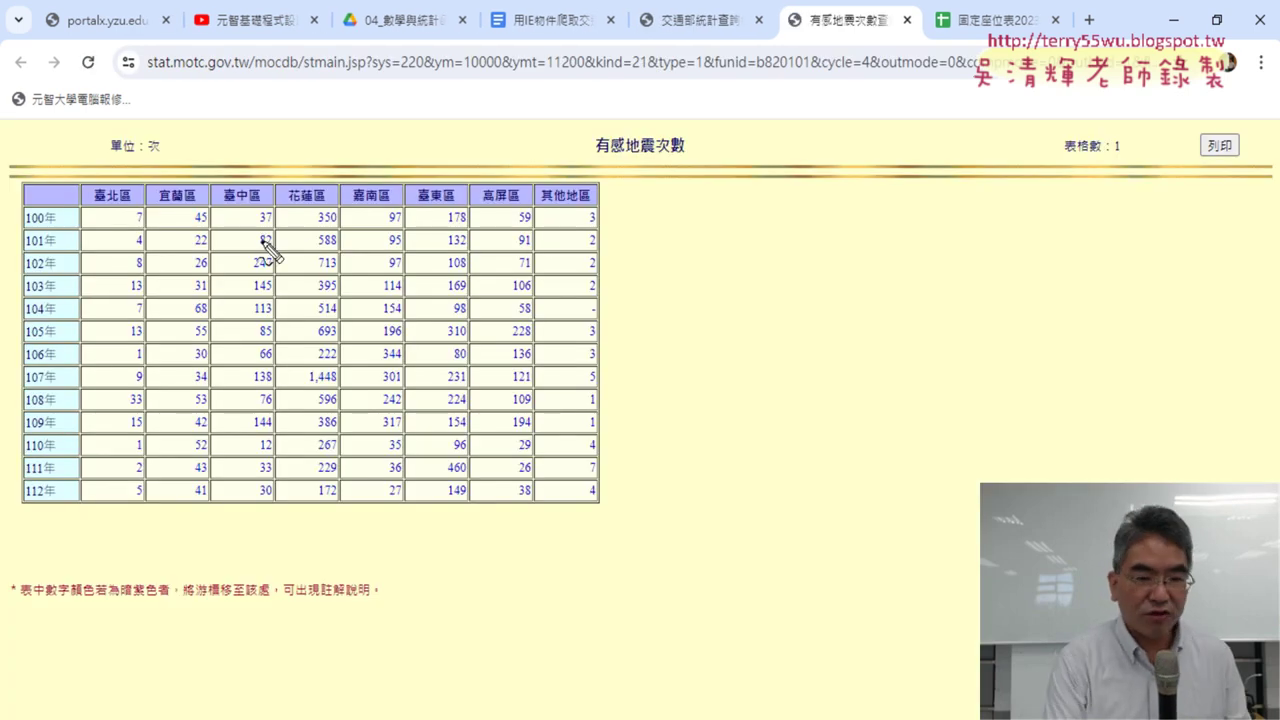
drag(14, 185, 20, 508)
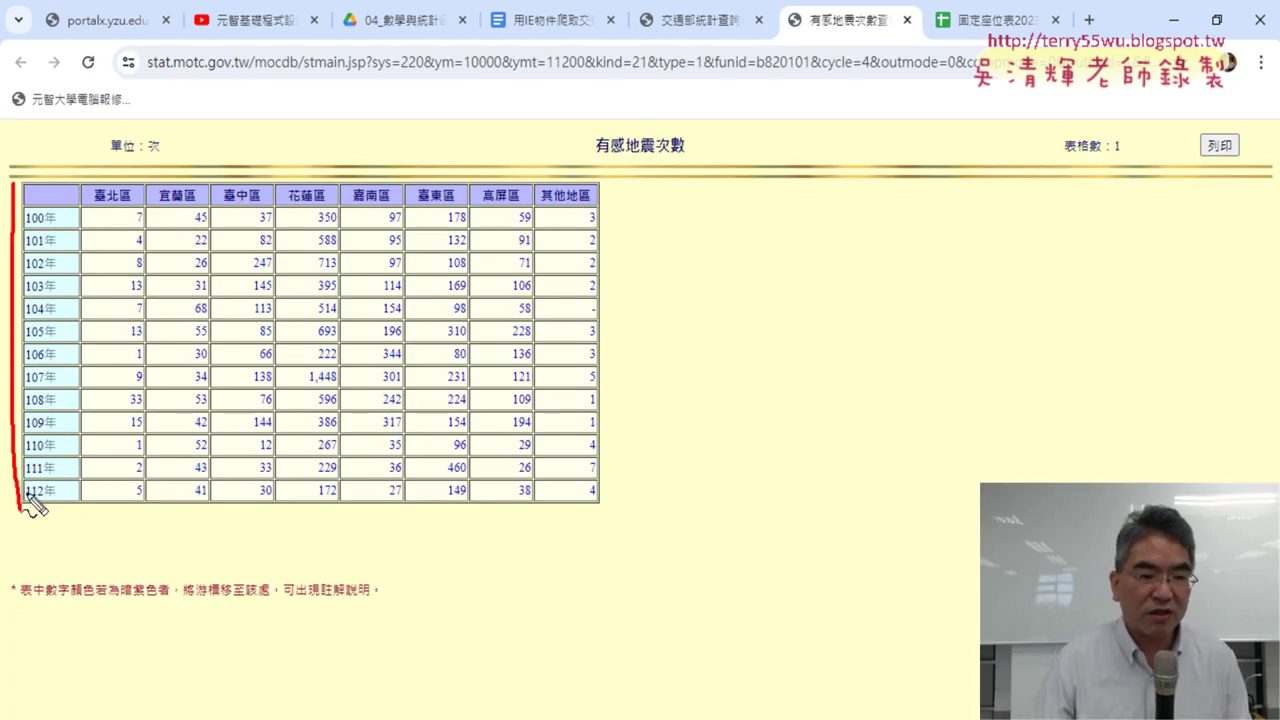
drag(28, 175, 15, 515)
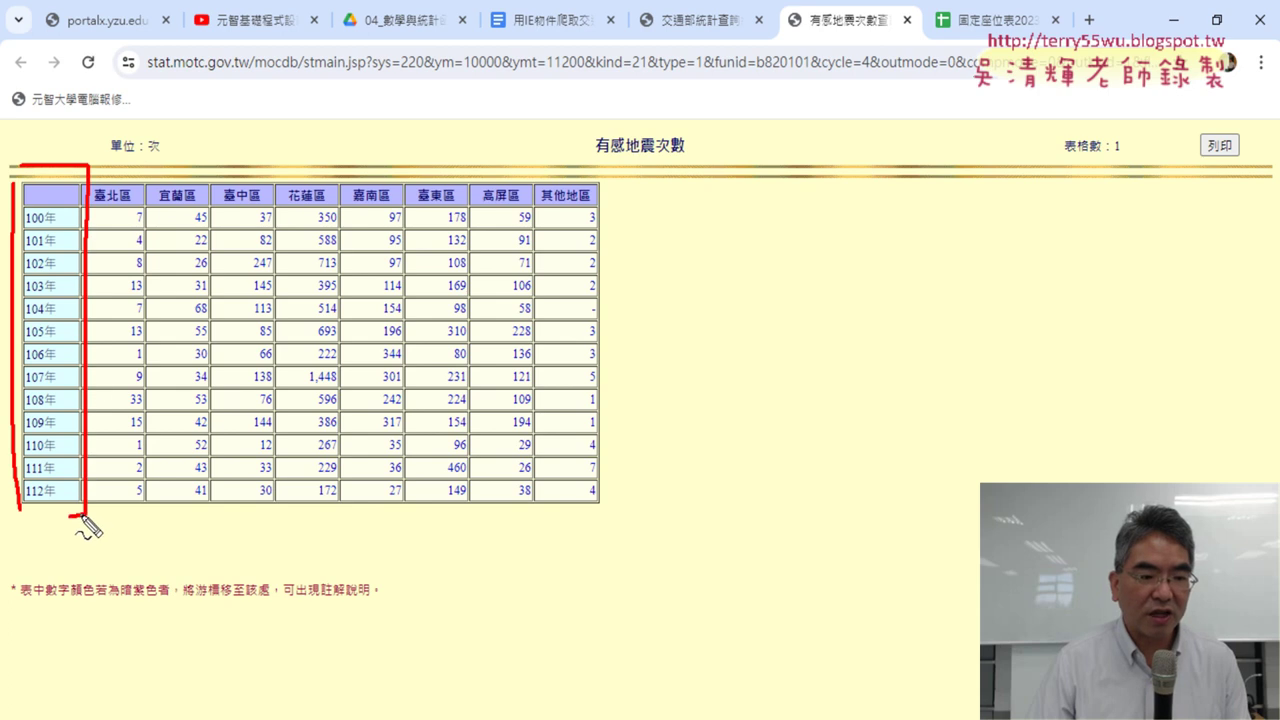
drag(80, 213, 88, 213)
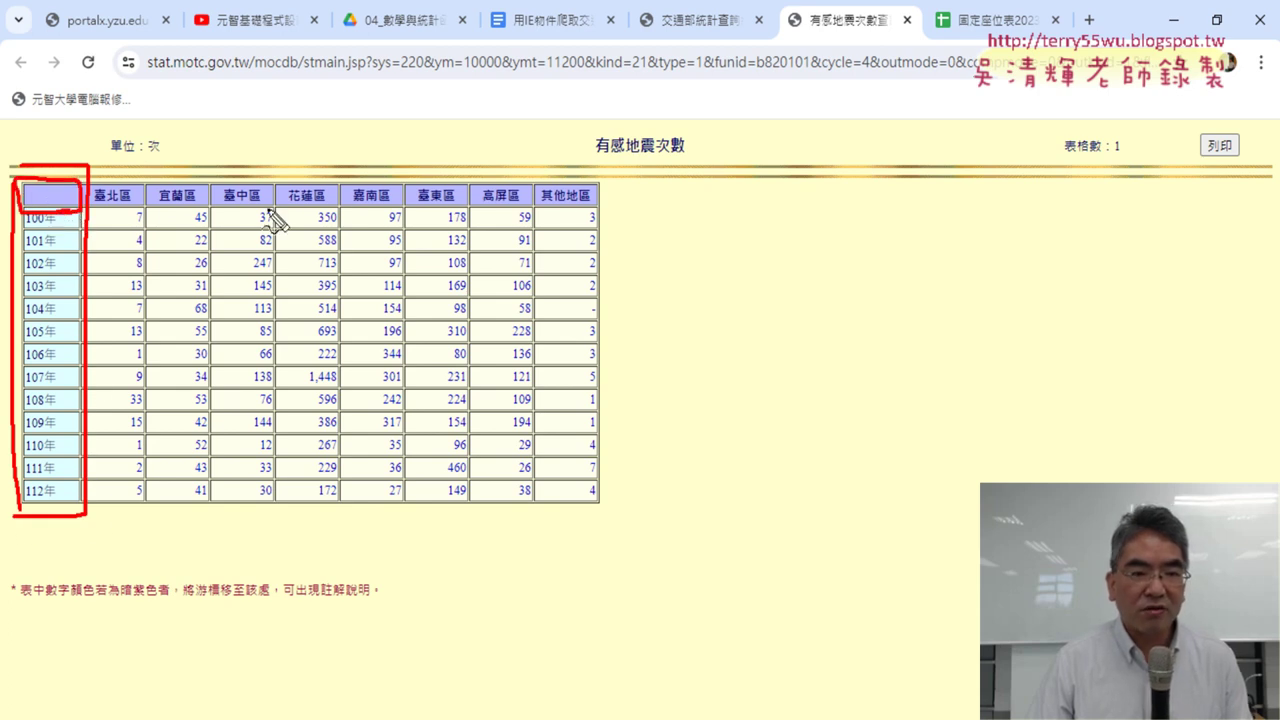
drag(104, 174, 603, 205)
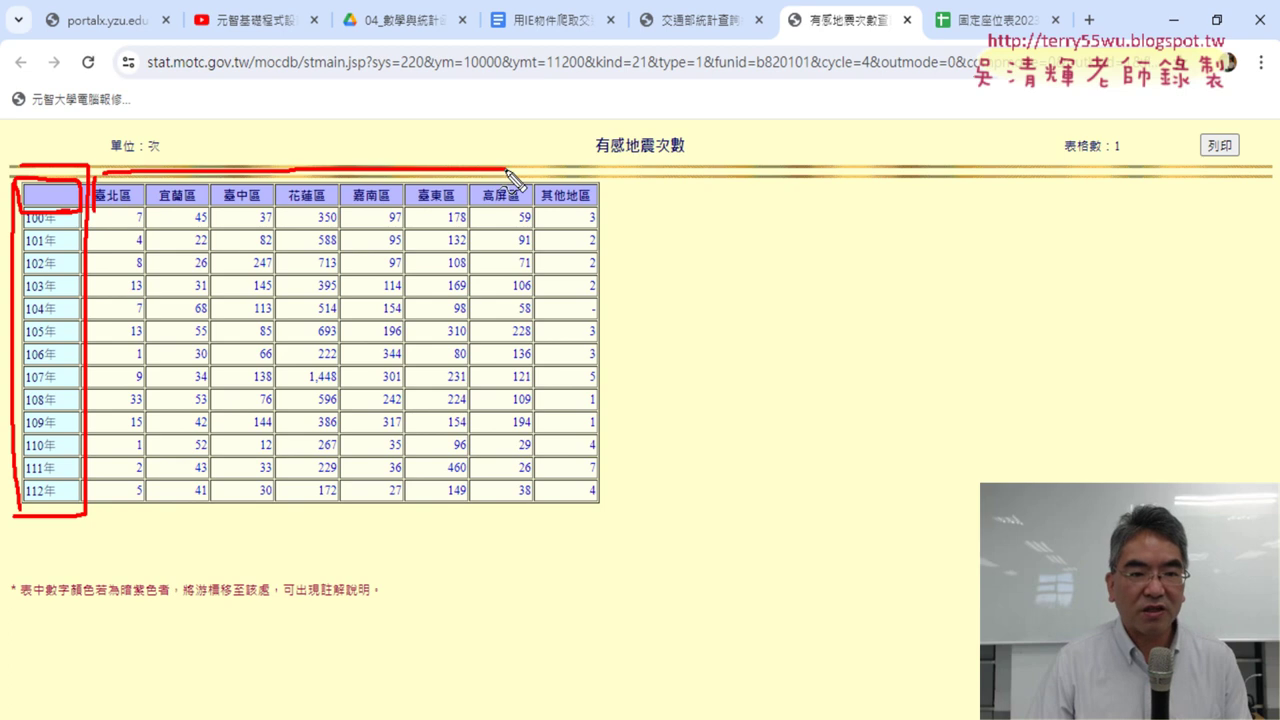
drag(100, 212, 603, 200)
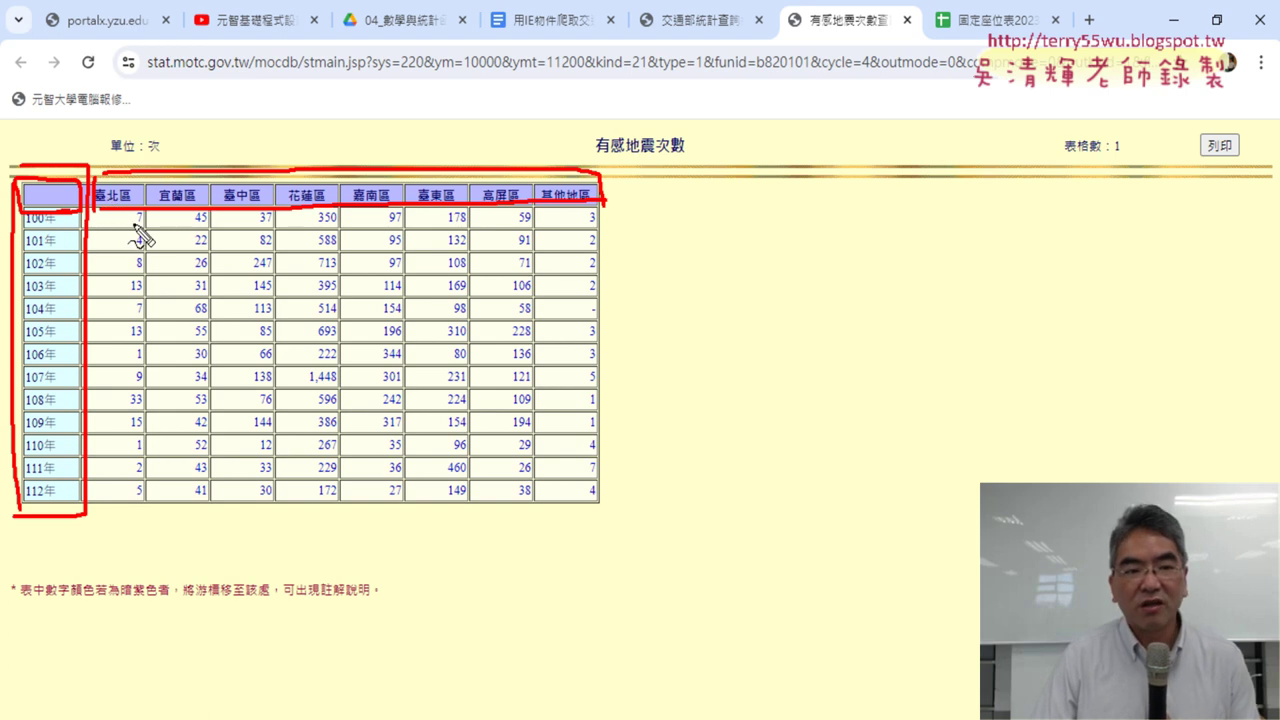
mouse_move(44, 97)
mouse_down()
mouse_move(48, 157)
mouse_move(68, 128)
mouse_up()
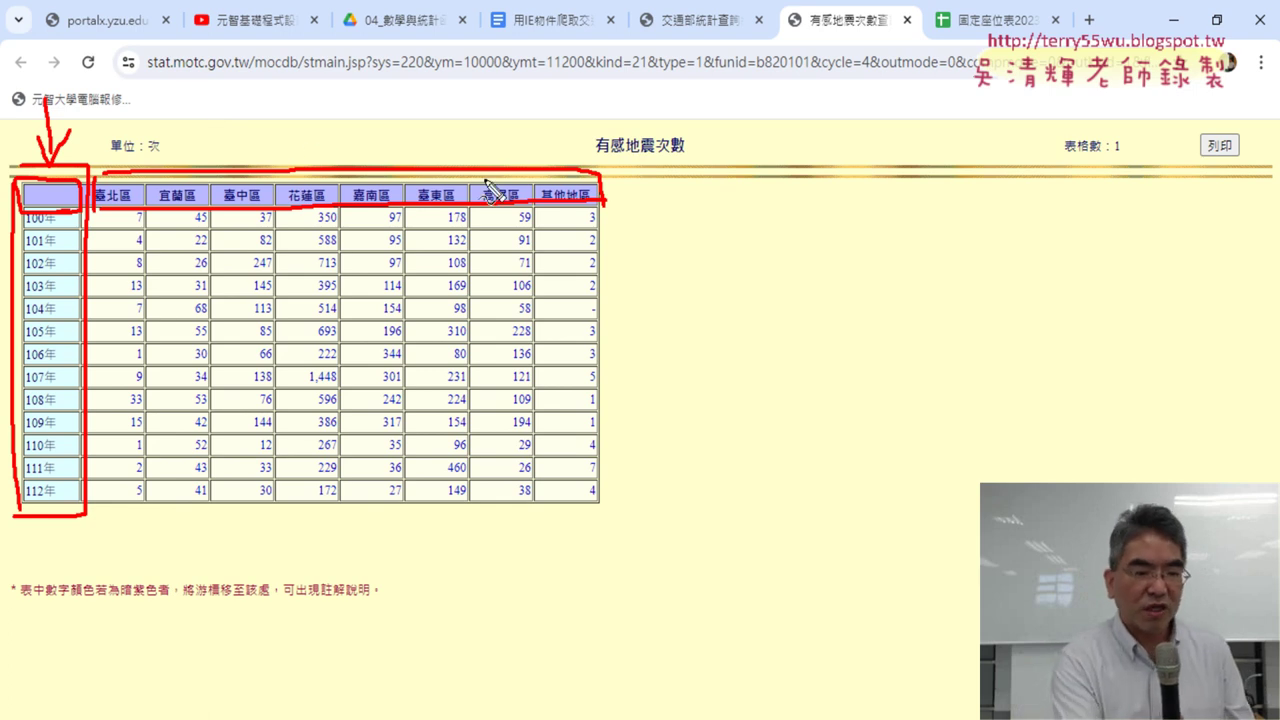
key(Escape)
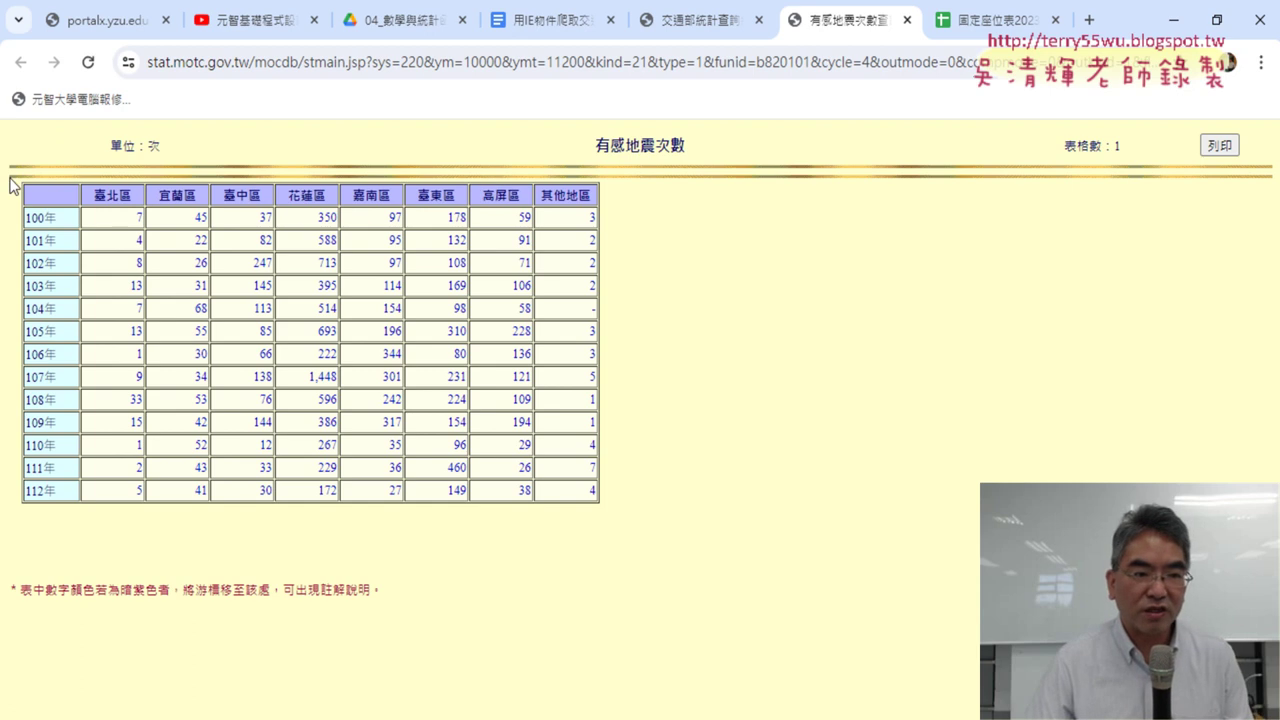
Select the whole 有感地震次數 results table, 100年–112年 across the eight districts
mouse_move(29, 193)
mouse_down()
mouse_move(491, 371)
mouse_move(615, 514)
mouse_up()
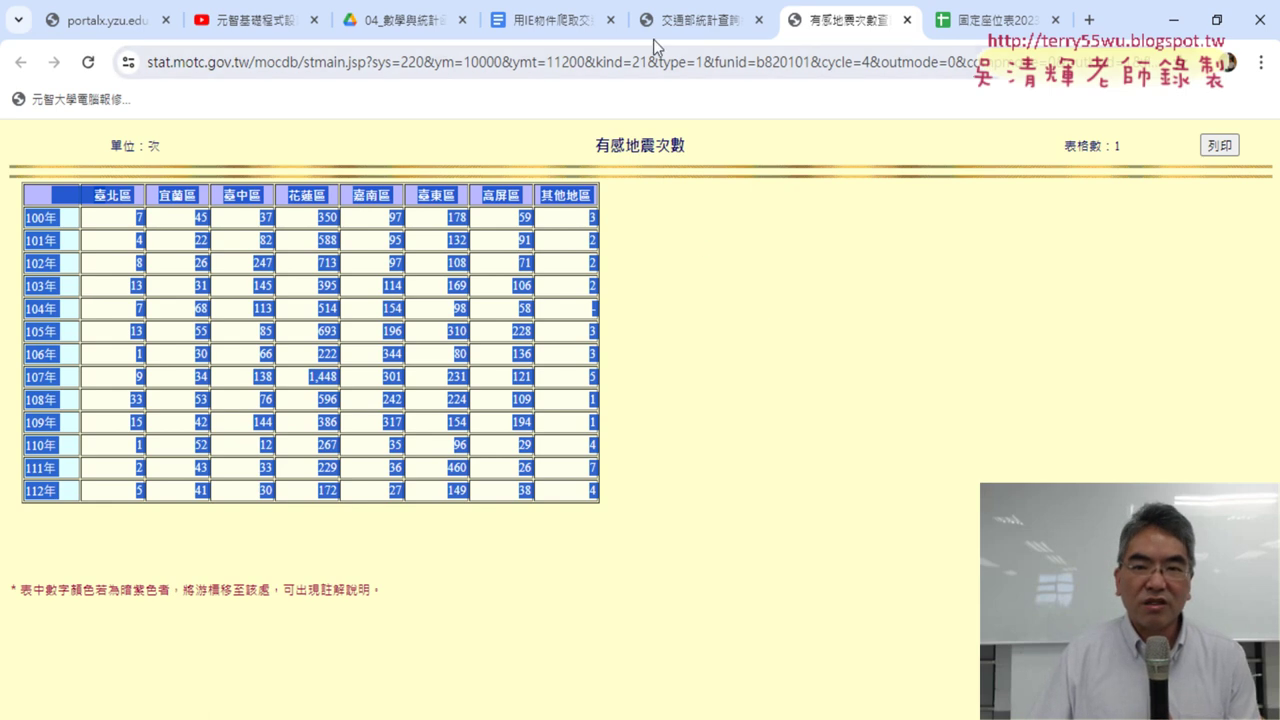
click(677, 22)
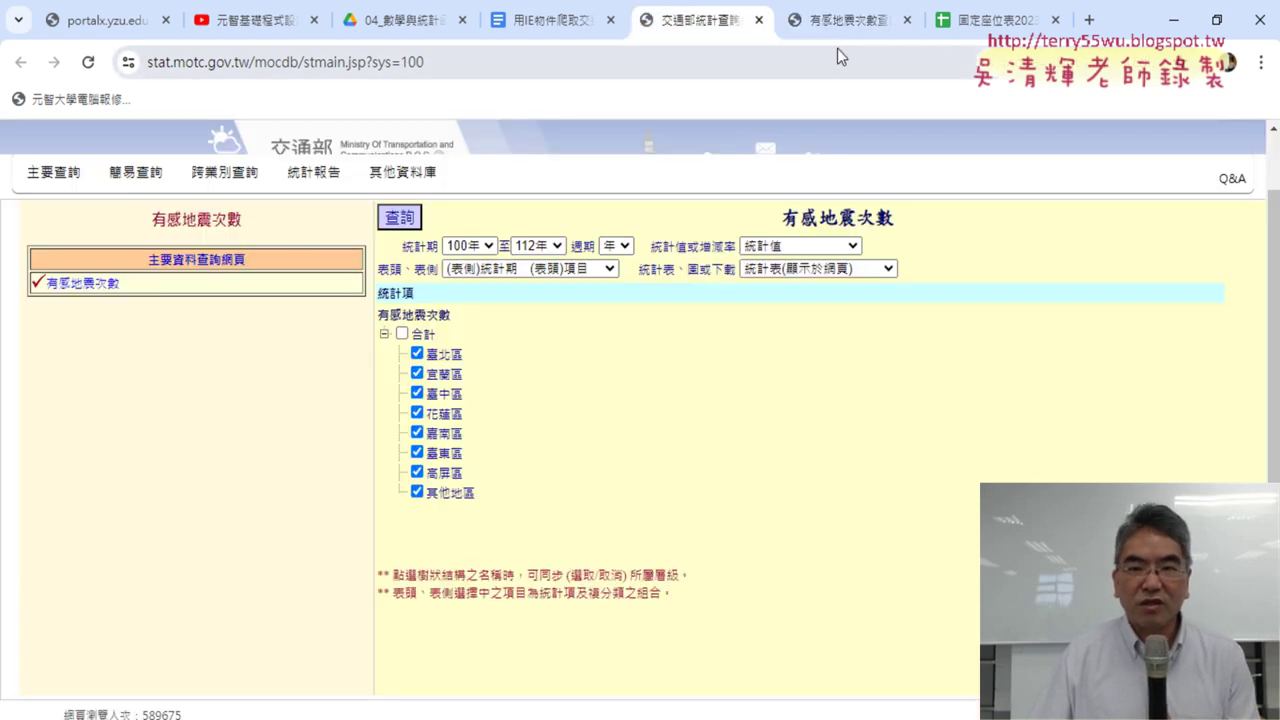
click(833, 22)
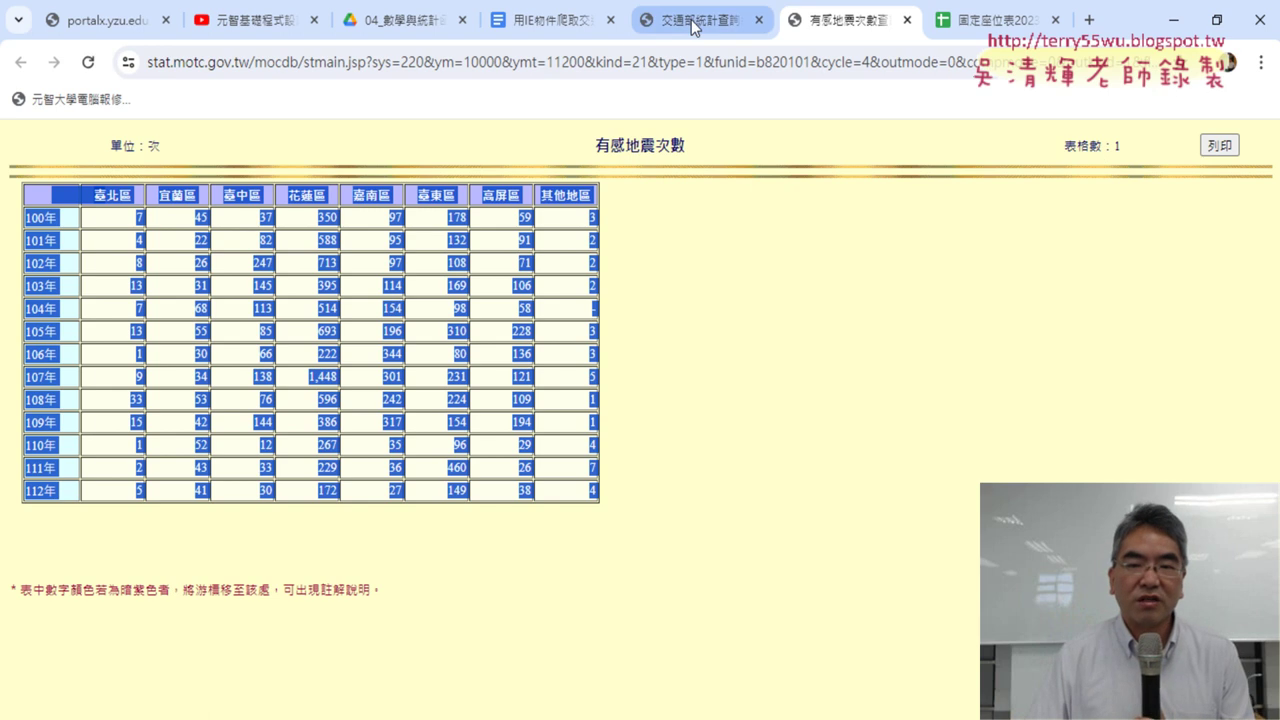
mouse_move(695, 20)
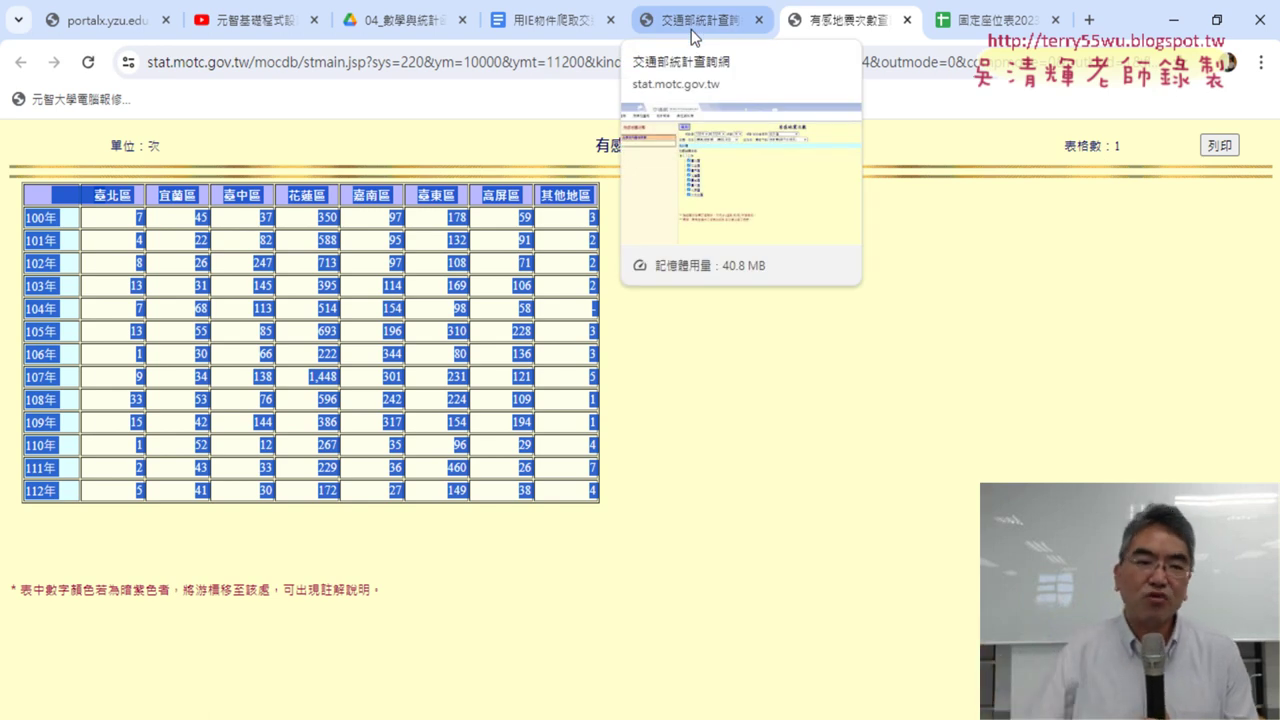
Search 'GPT' in a new tab and go to chatgpt.com from the results
click(1089, 20)
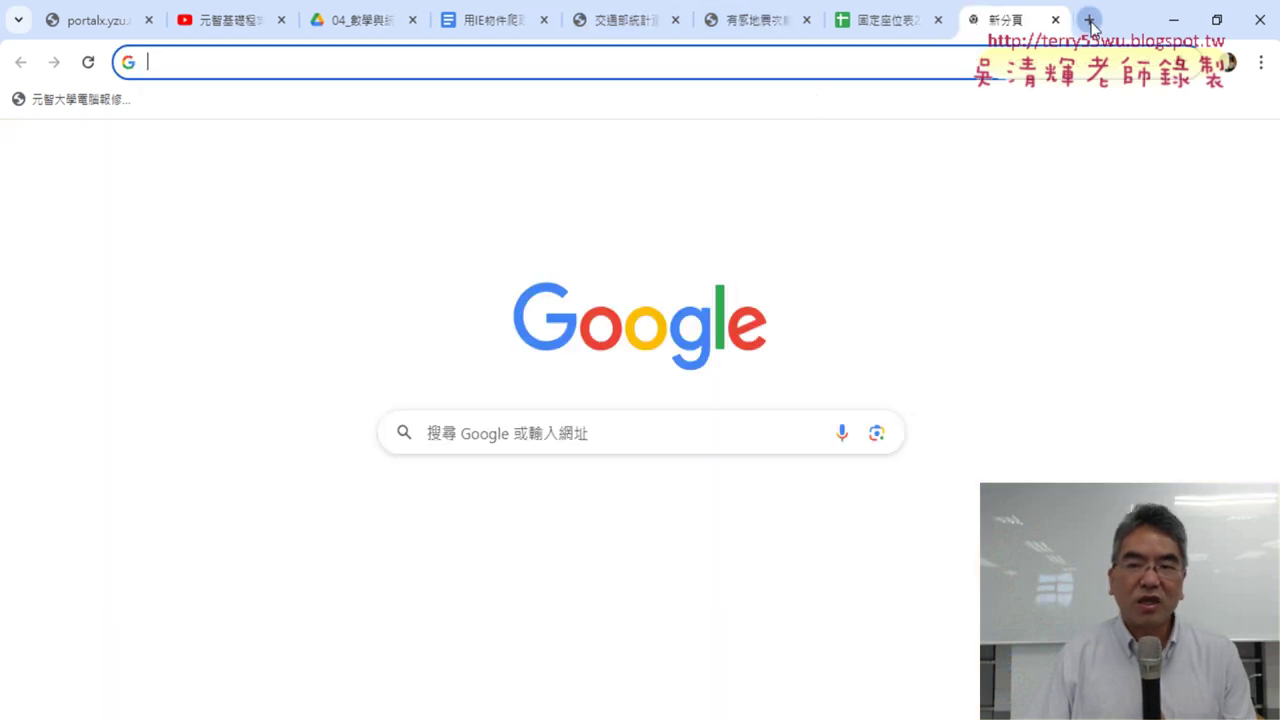
text(G)
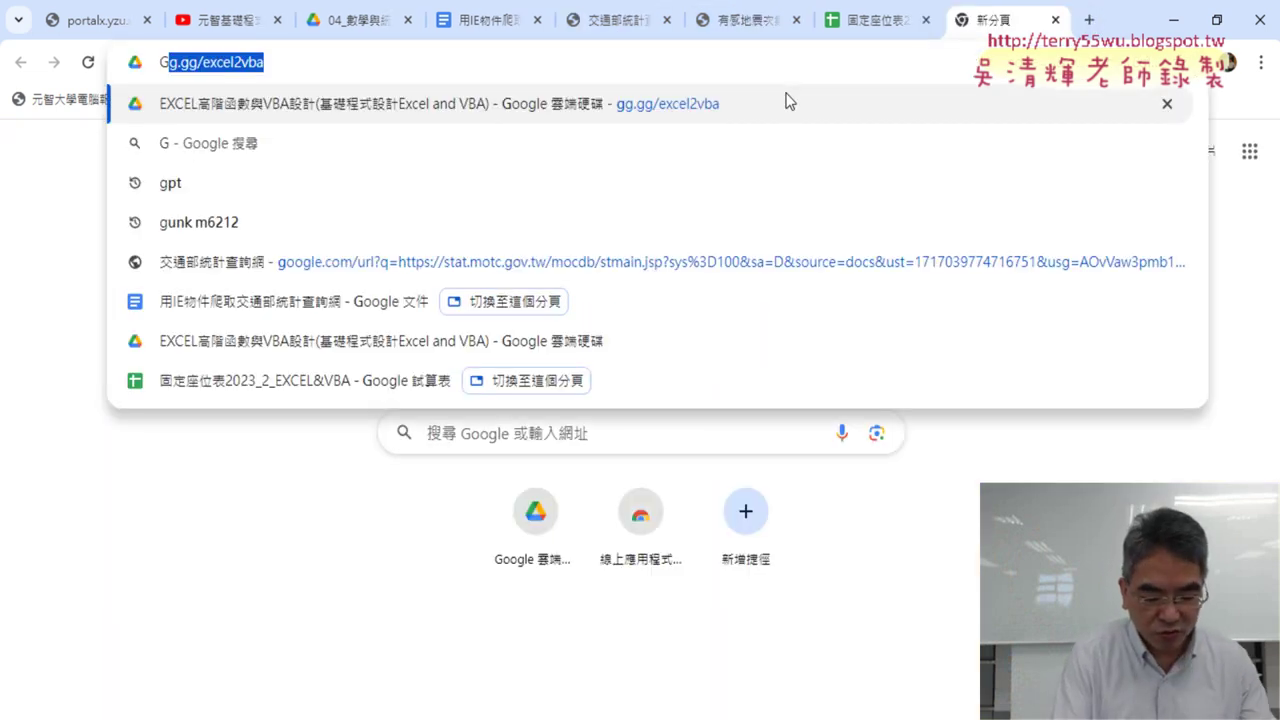
text(PT)
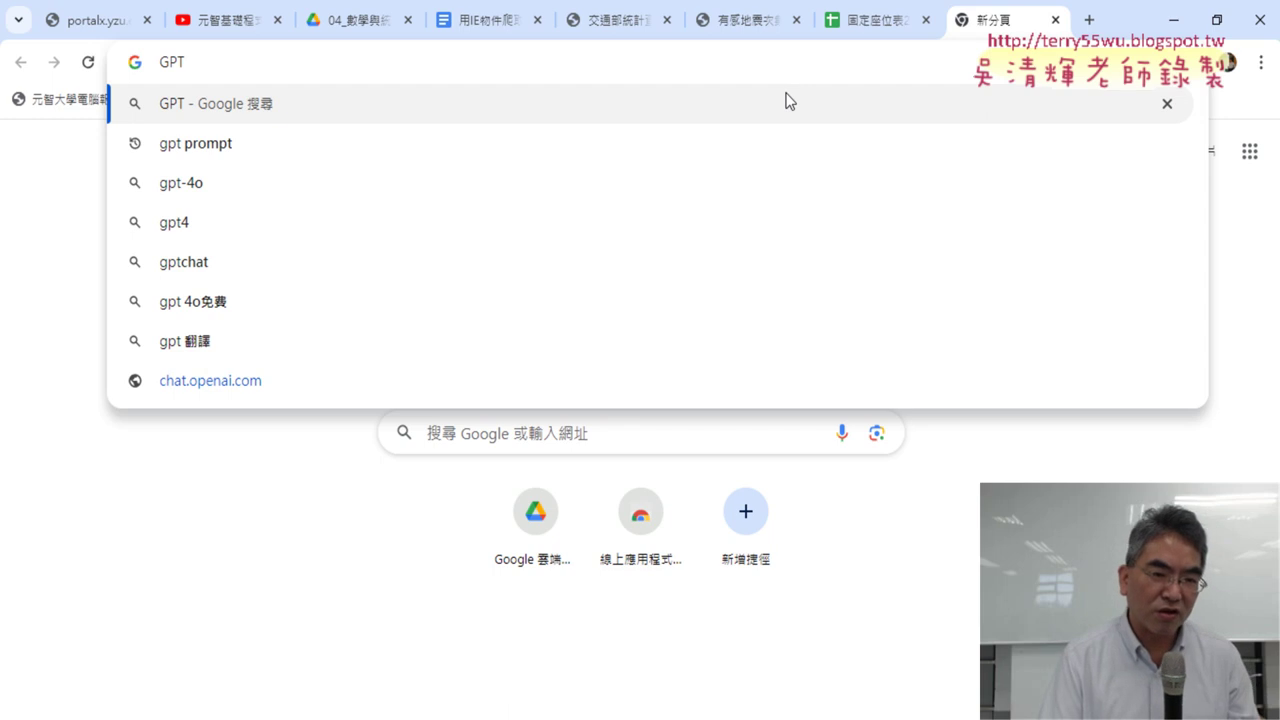
click(786, 100)
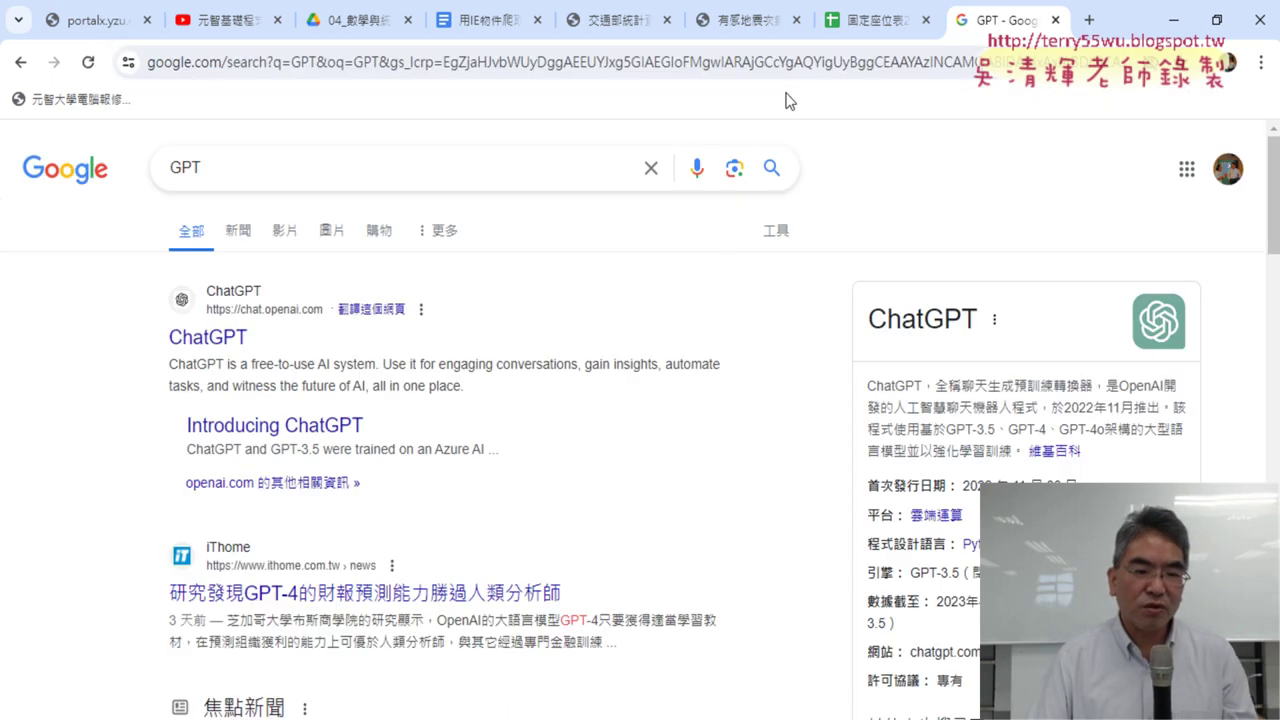
click(245, 342)
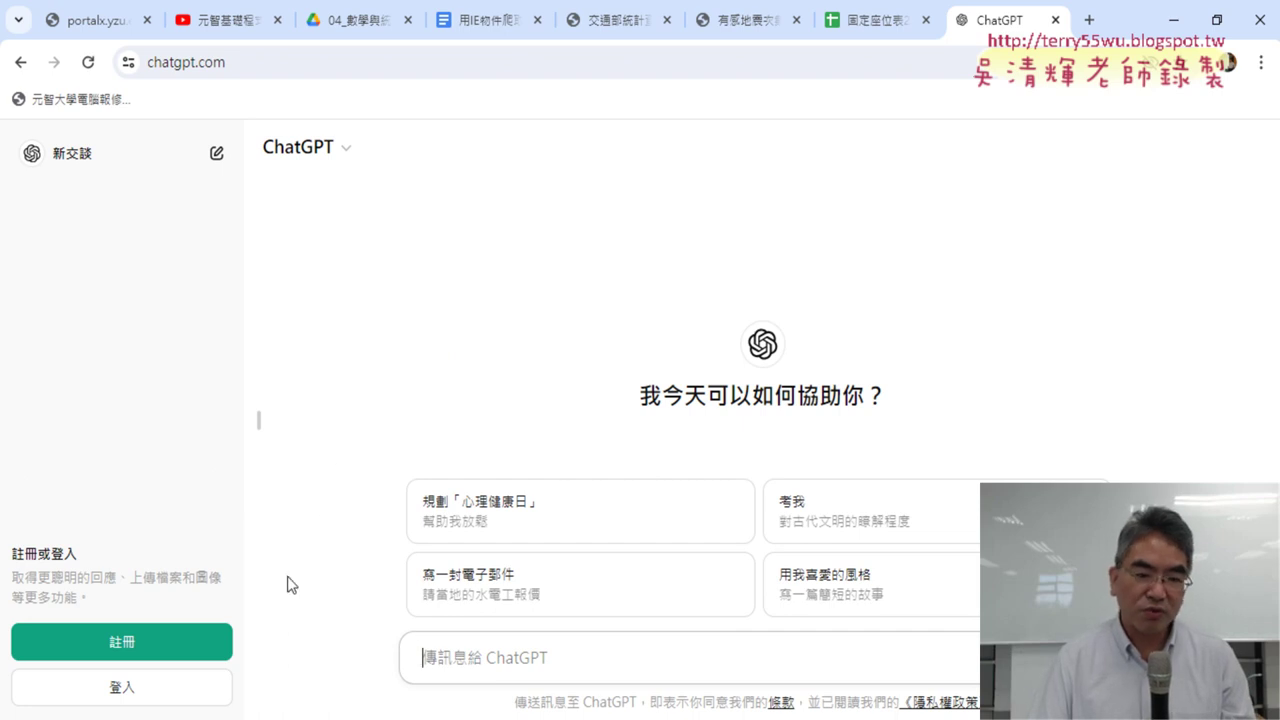
Sign in to ChatGPT with a Google account and return to the 有感地震次數 results tab
click(121, 687)
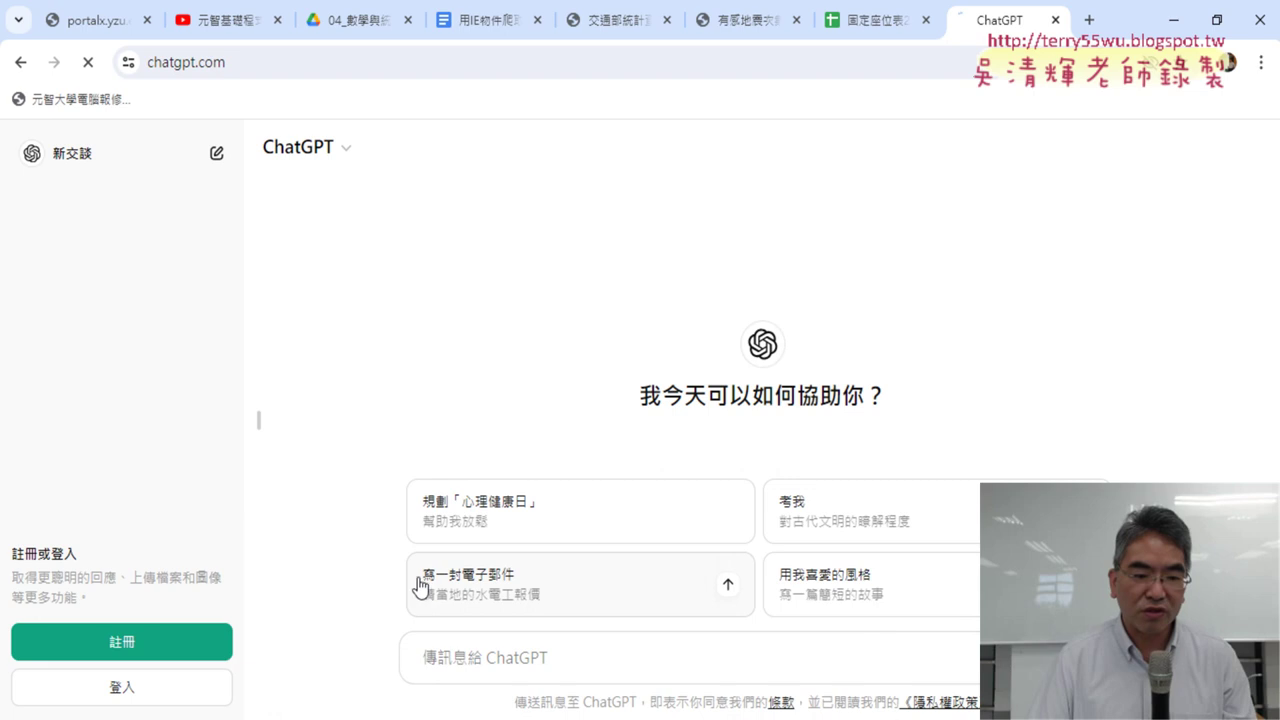
scroll(506, 580, down, 3)
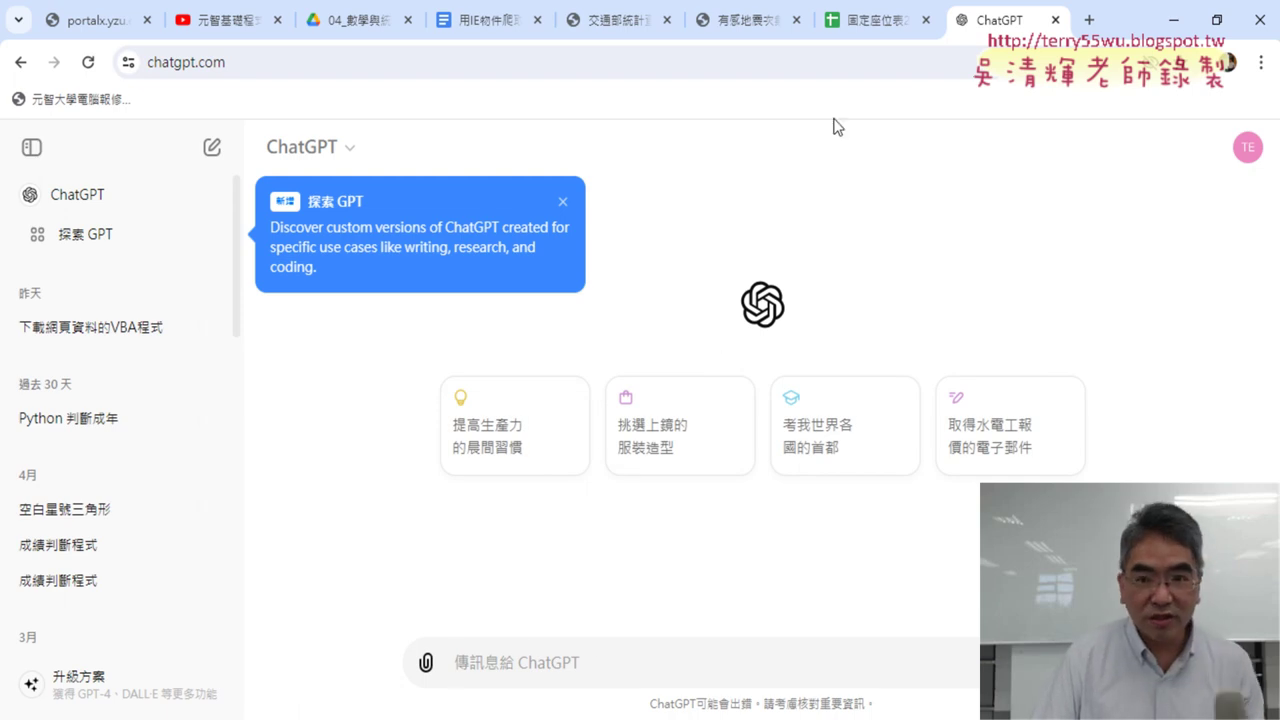
click(730, 25)
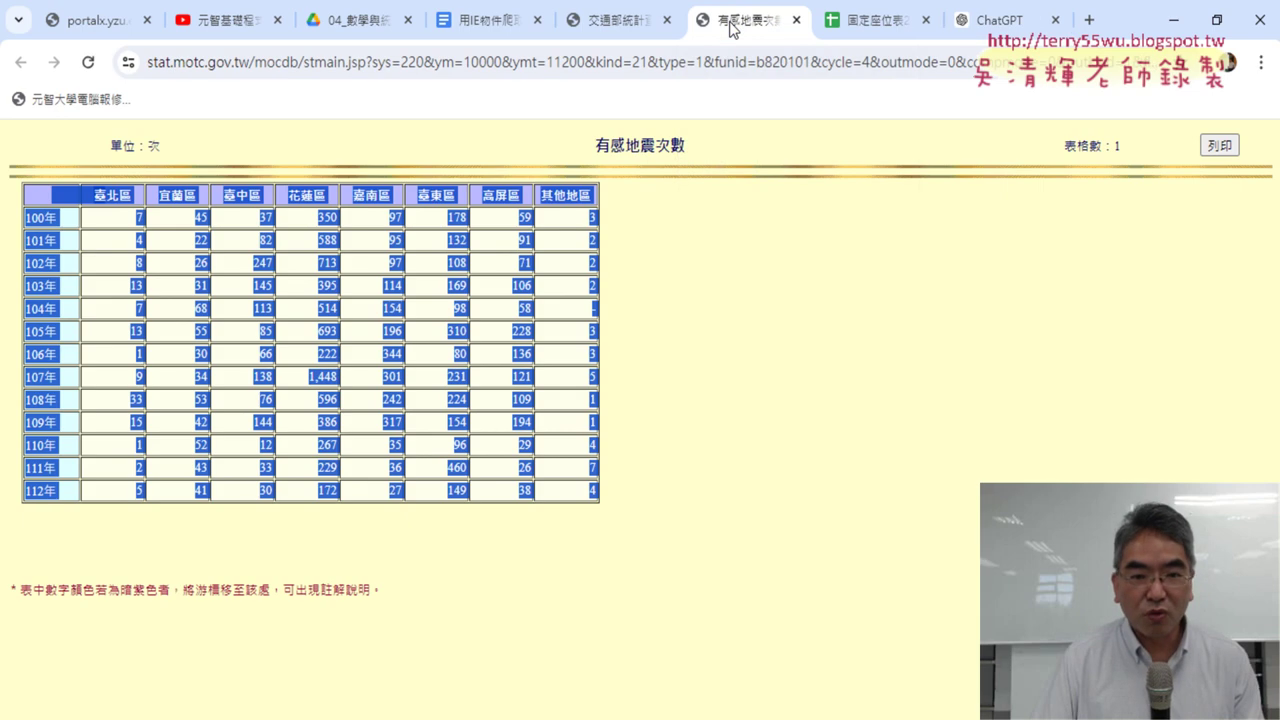
Copy the 有感地震次數 results page URL from the address bar and go back to ChatGPT
click(591, 64)
right_click(574, 66)
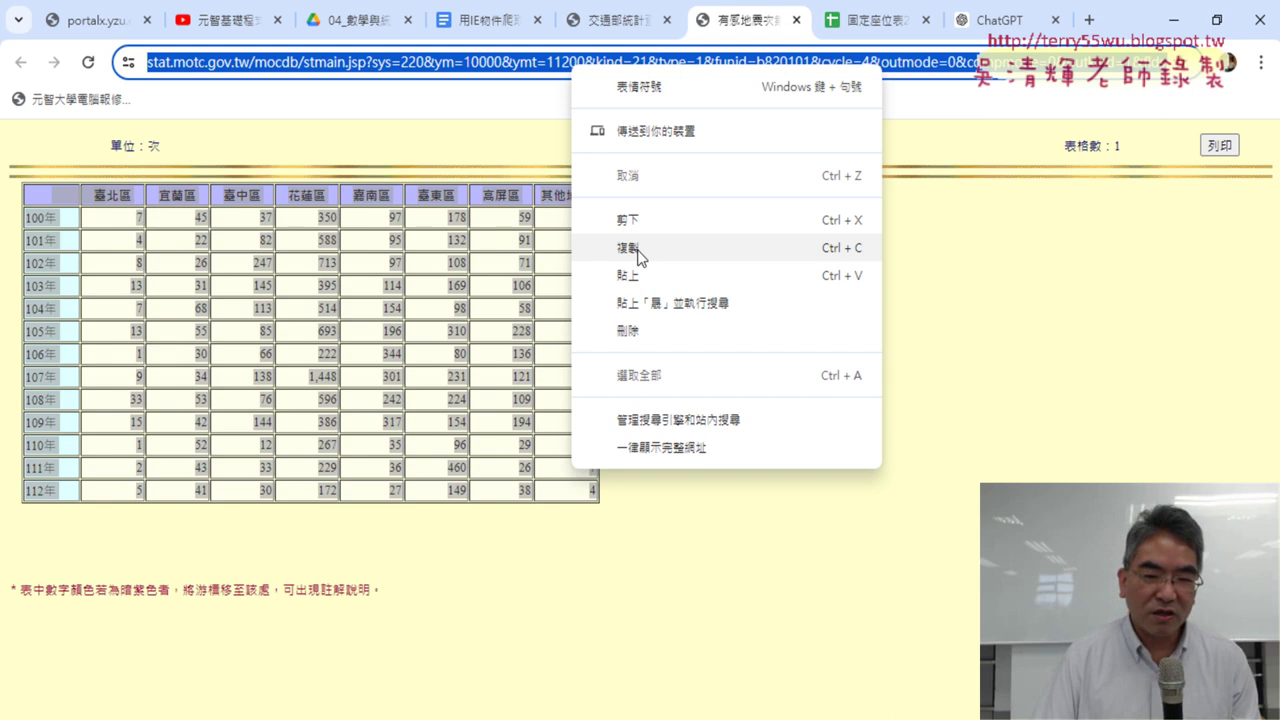
click(640, 256)
click(985, 25)
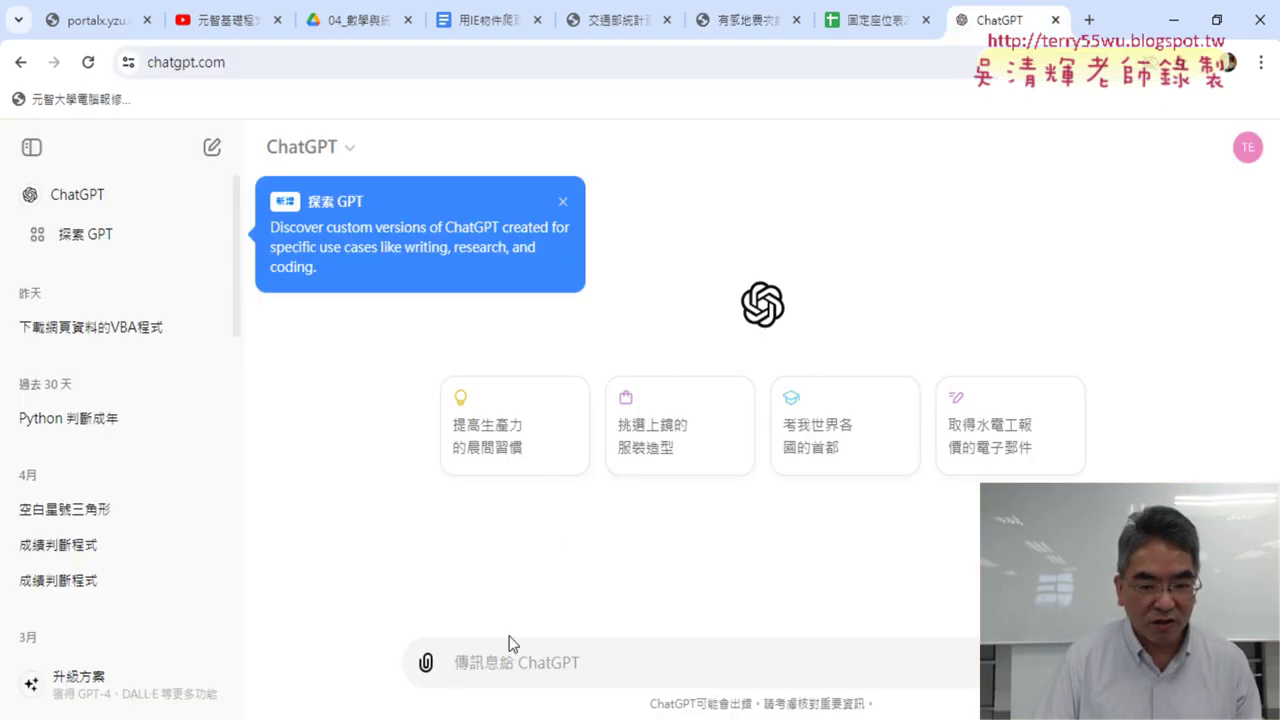
Type 請幫我撰寫VBA程式將網址：, paste the copied MOTC page address, and start a new line
text(7a)
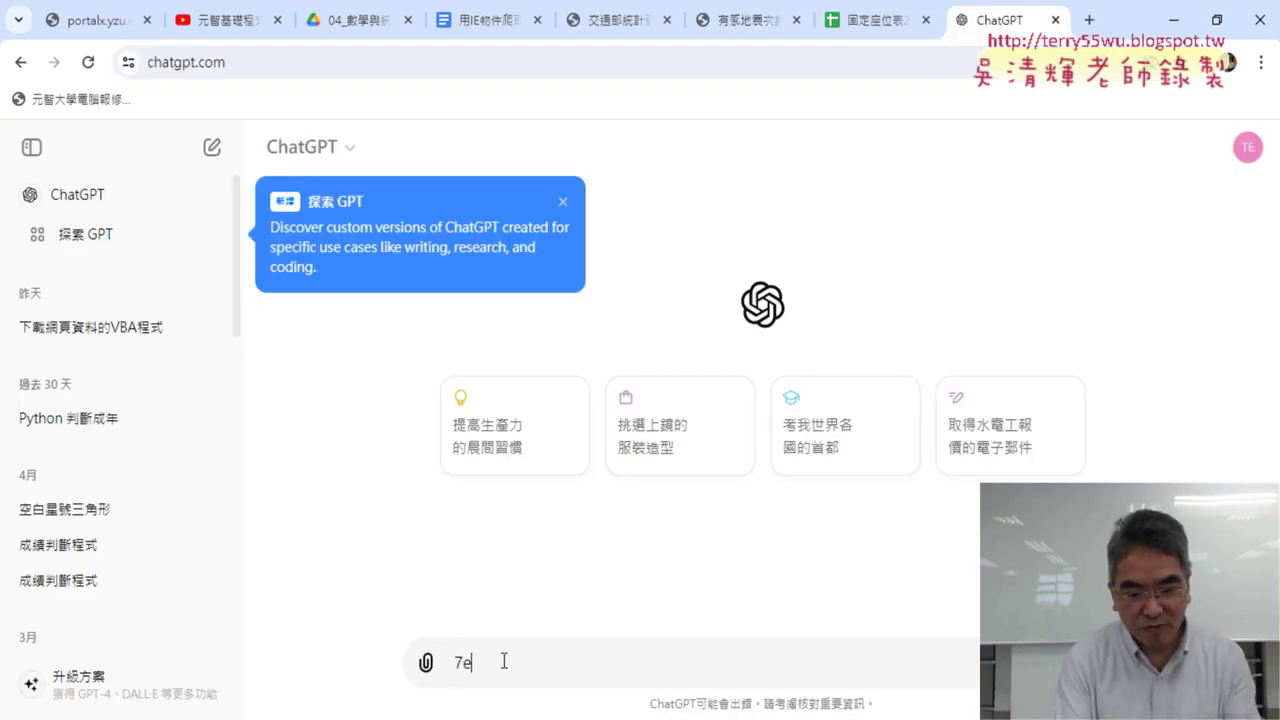
key(BackSpace)
key(BackSpace)
text(ㄑㄧㄥˇ)
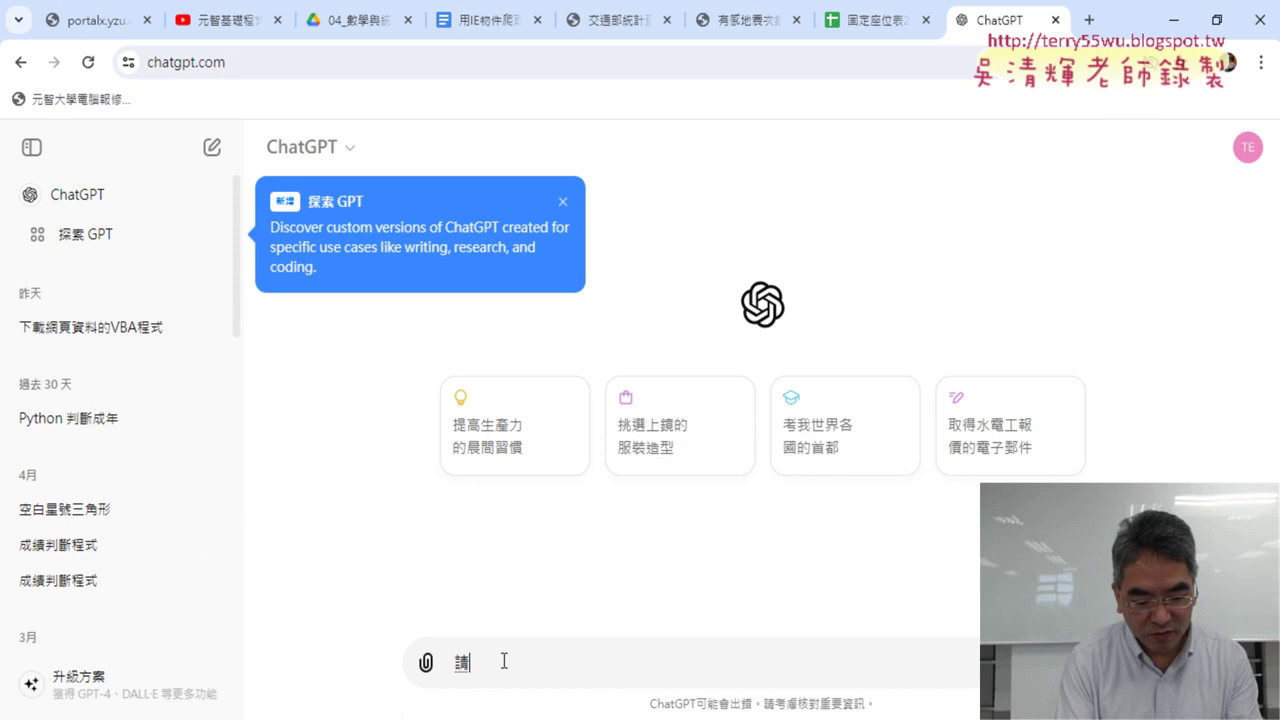
text( ㄨㄛˇㄧ)
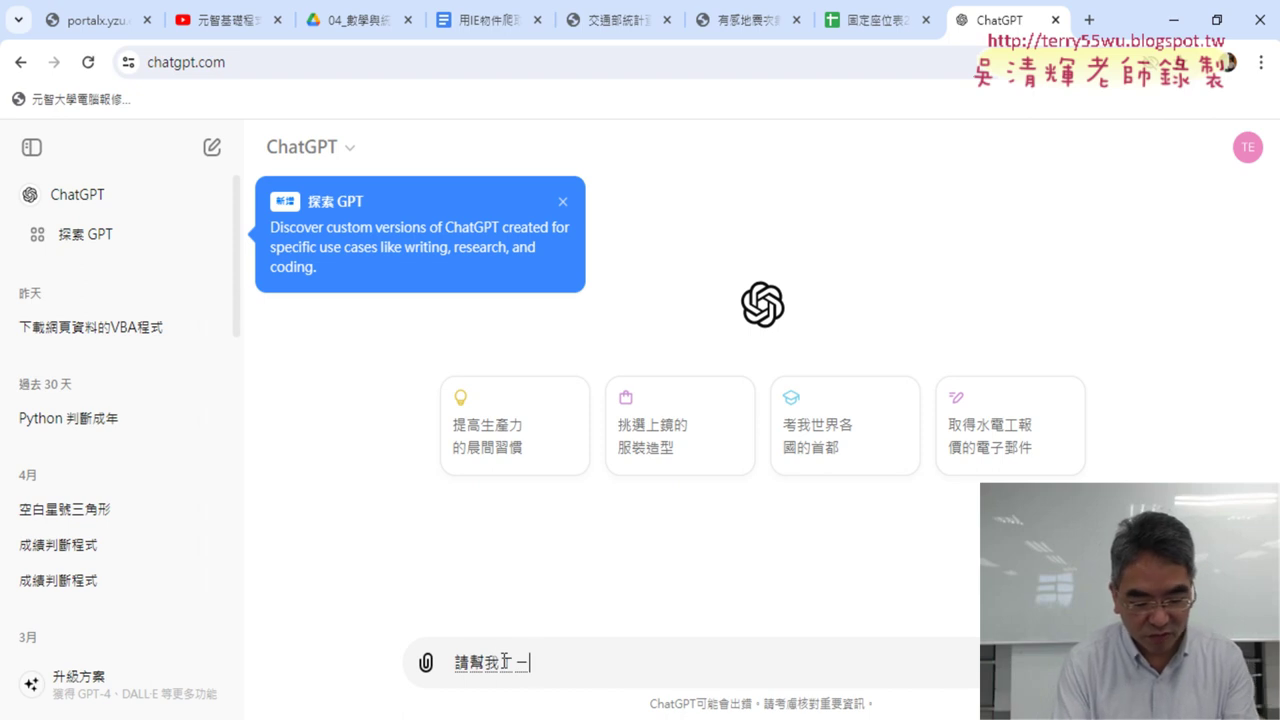
text(ㄝˇㄒㄧㄝˇ)
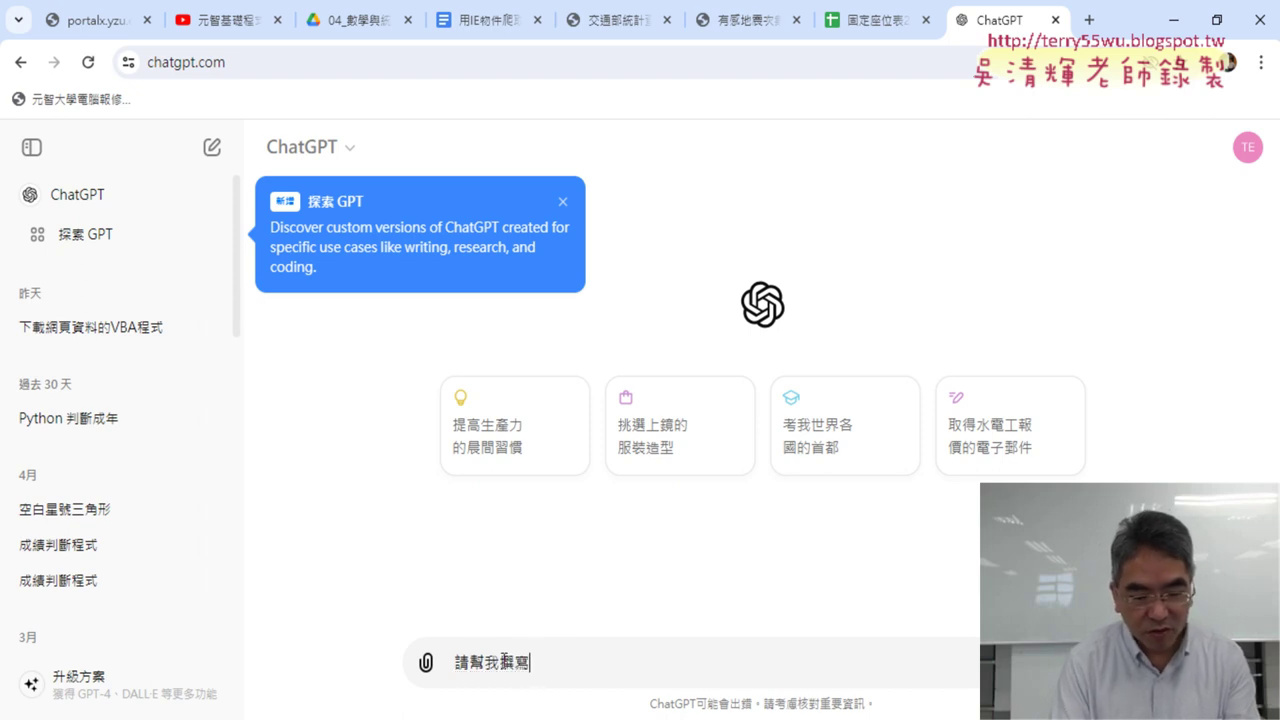
text(VB)
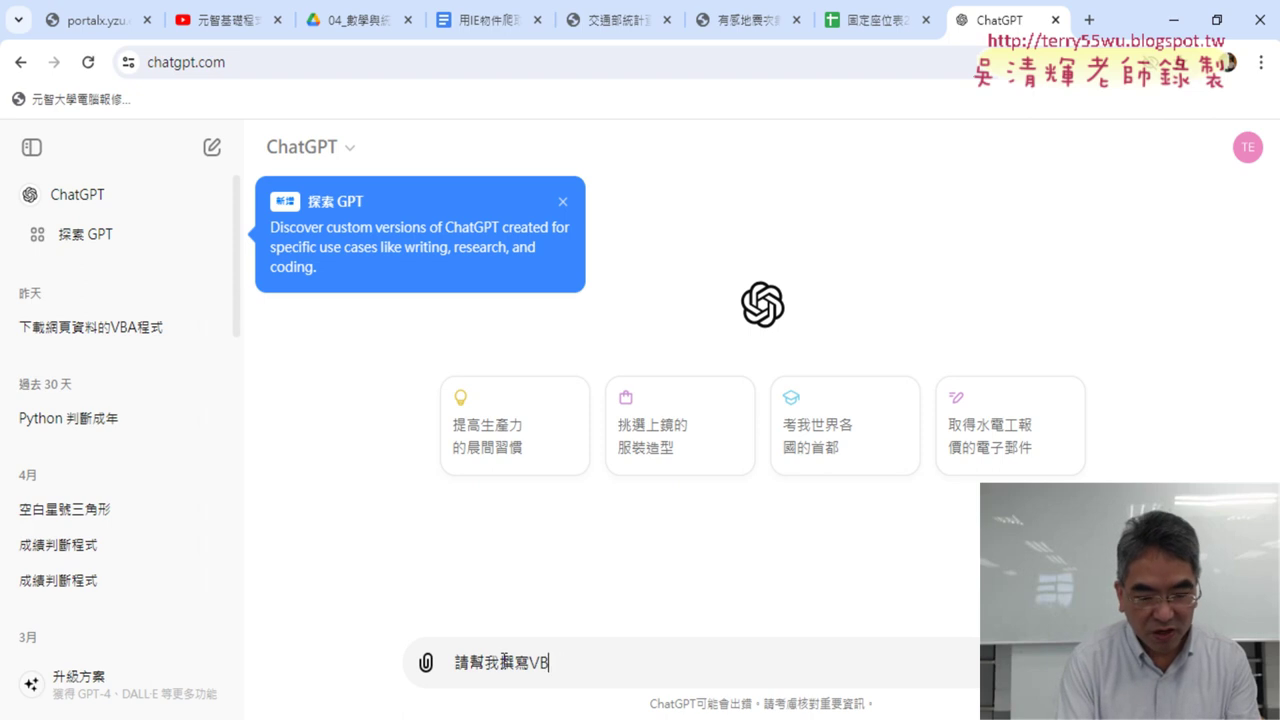
text(A)
text(ˊㄕˋ)
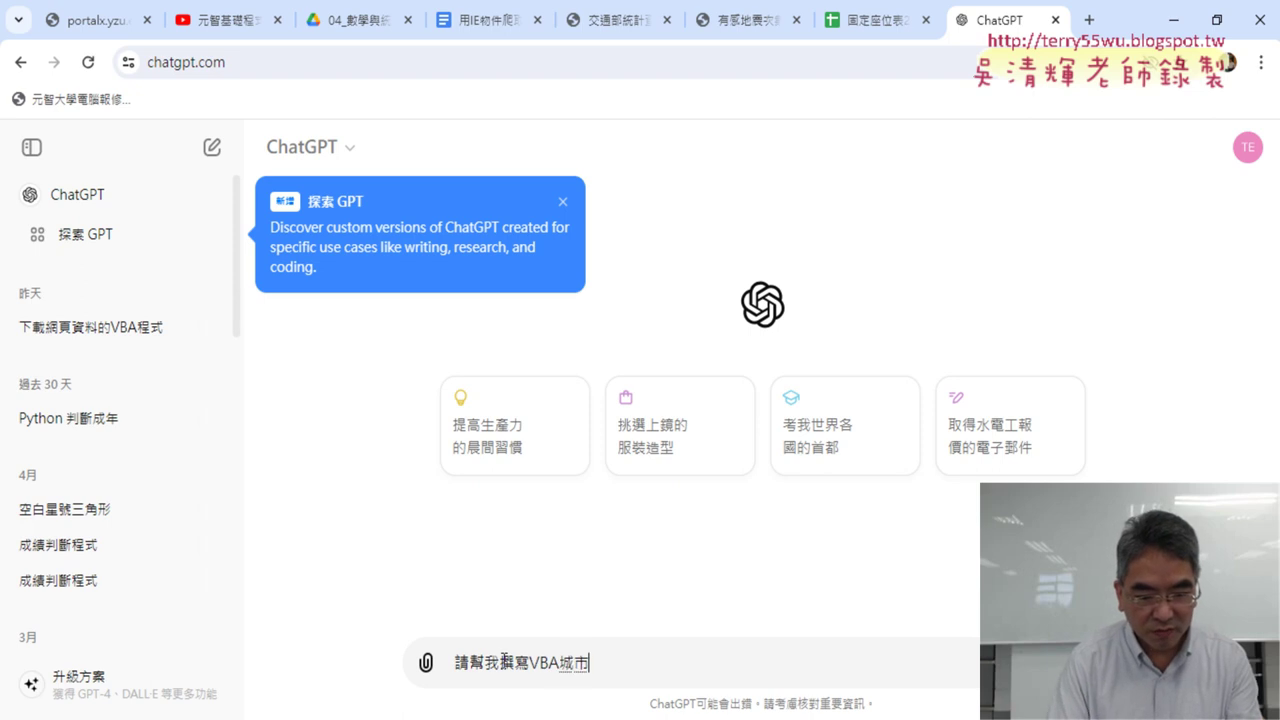
key(Down)
key(Down)
key(Return)
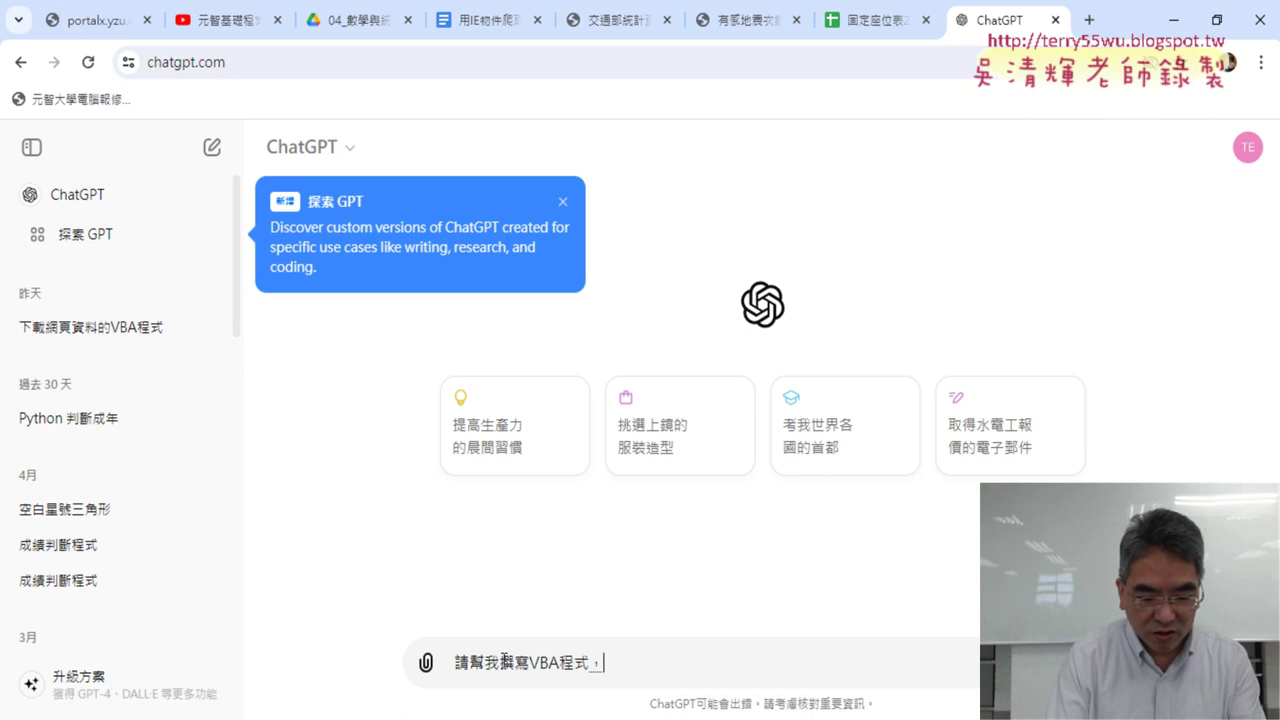
text(將)
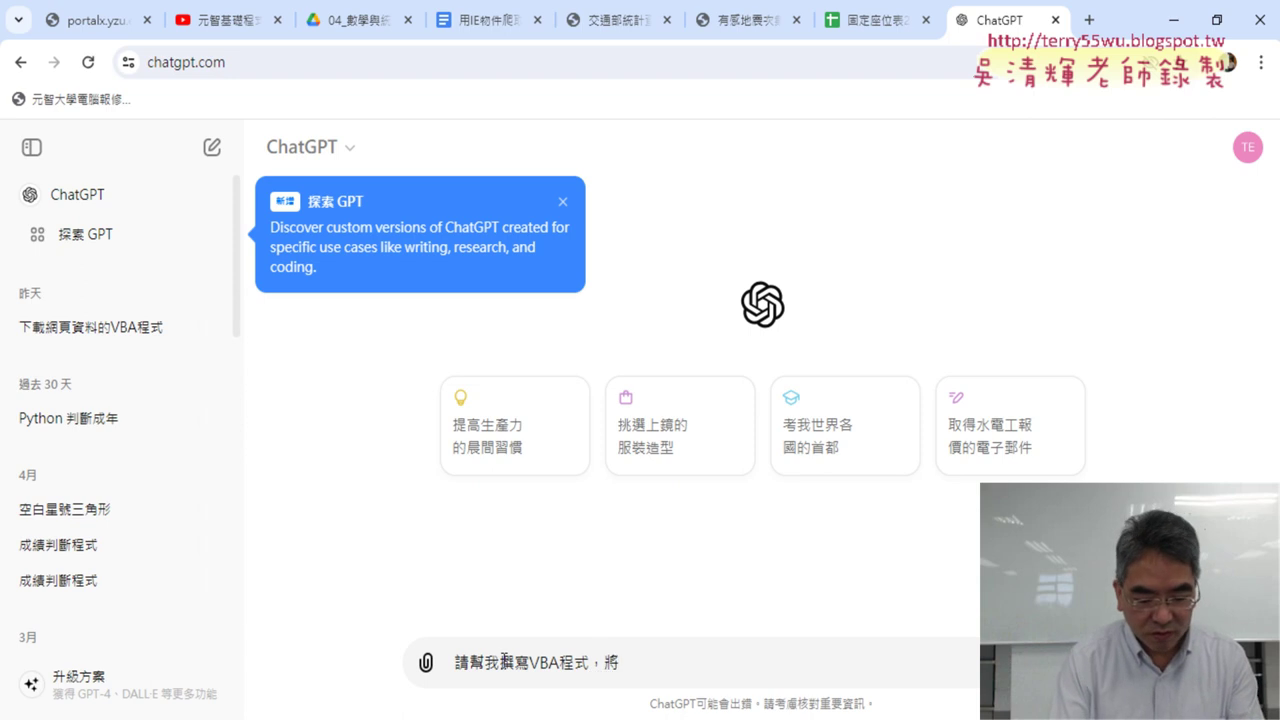
text(網址)
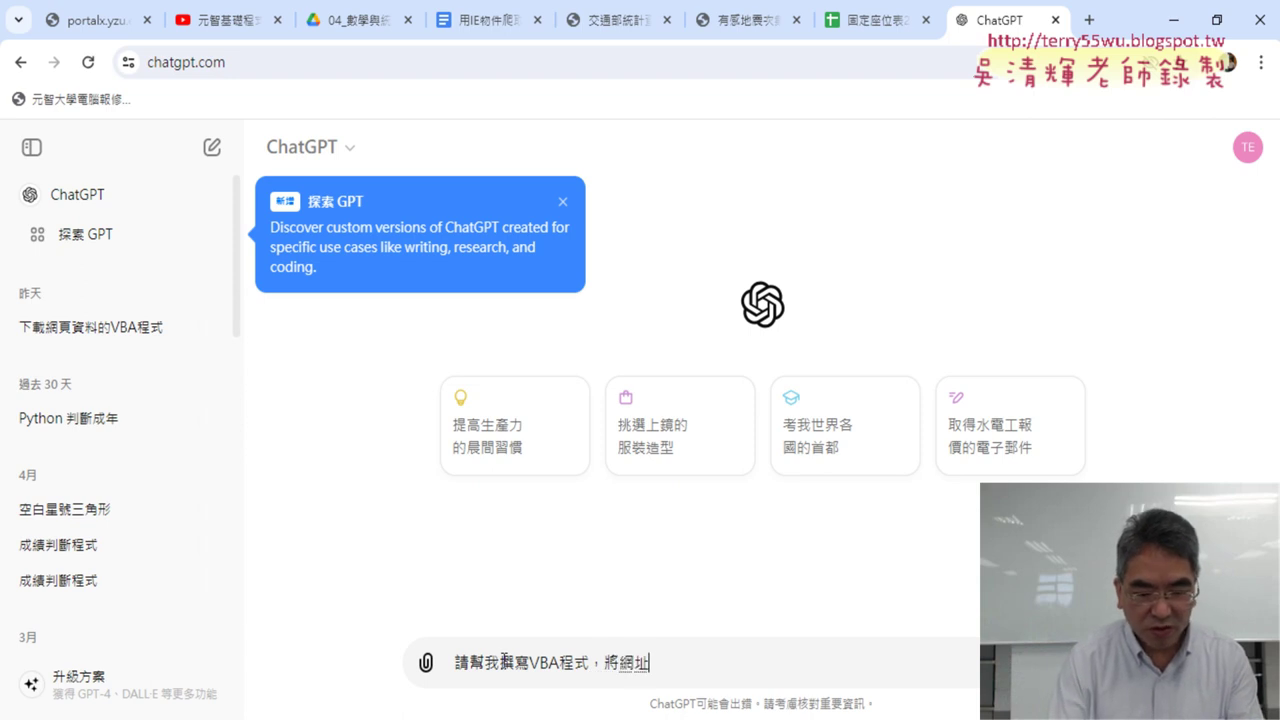
text(：)
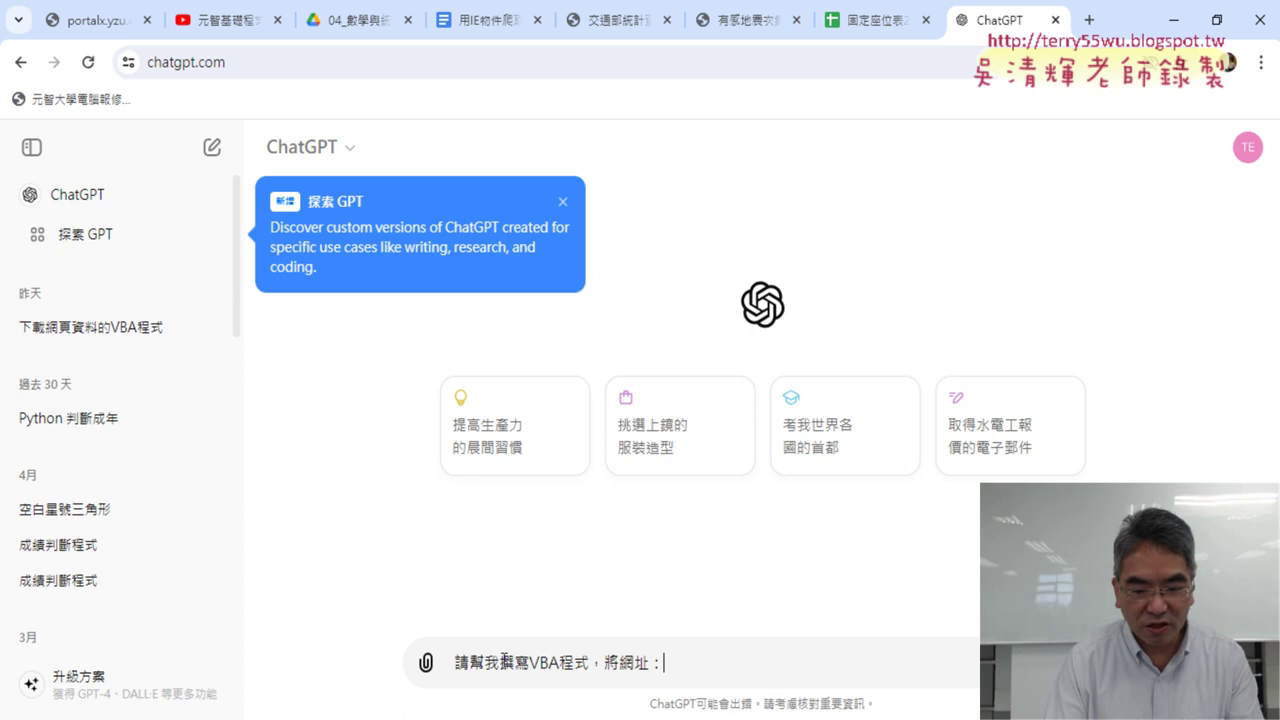
key(ctrl+v)
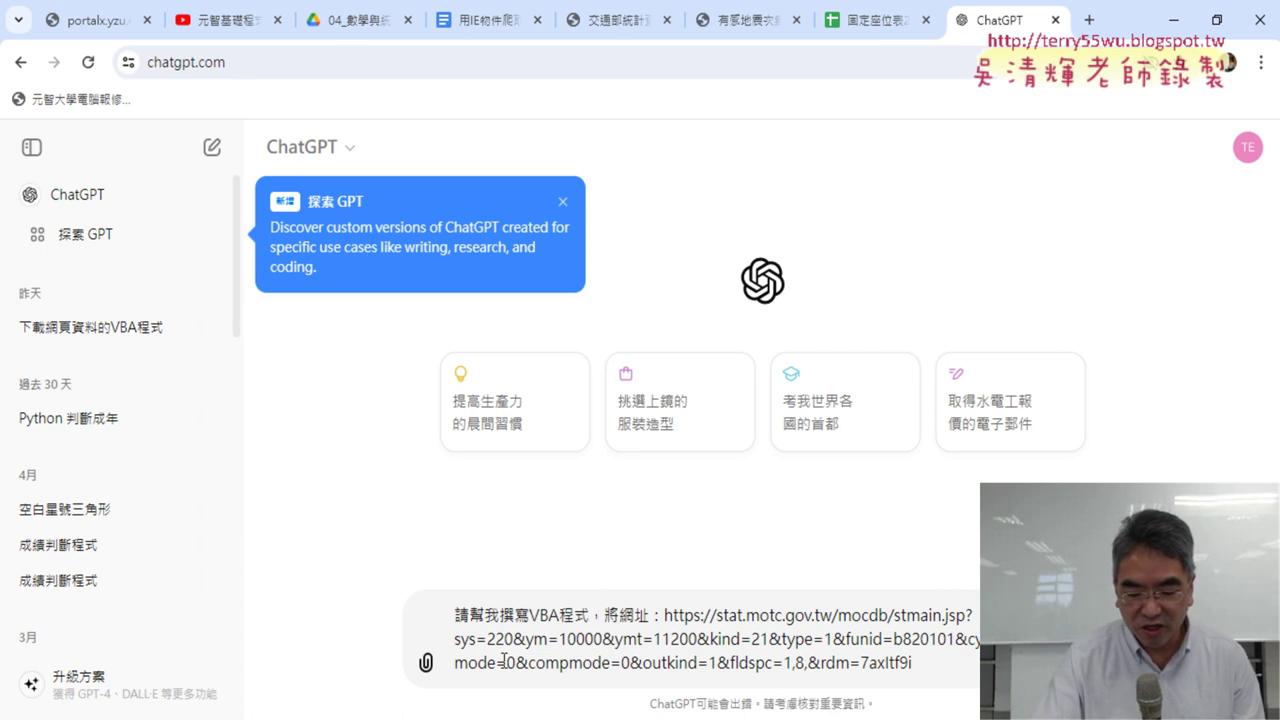
key(shift+Return)
text(ㄏㄨㄟ)
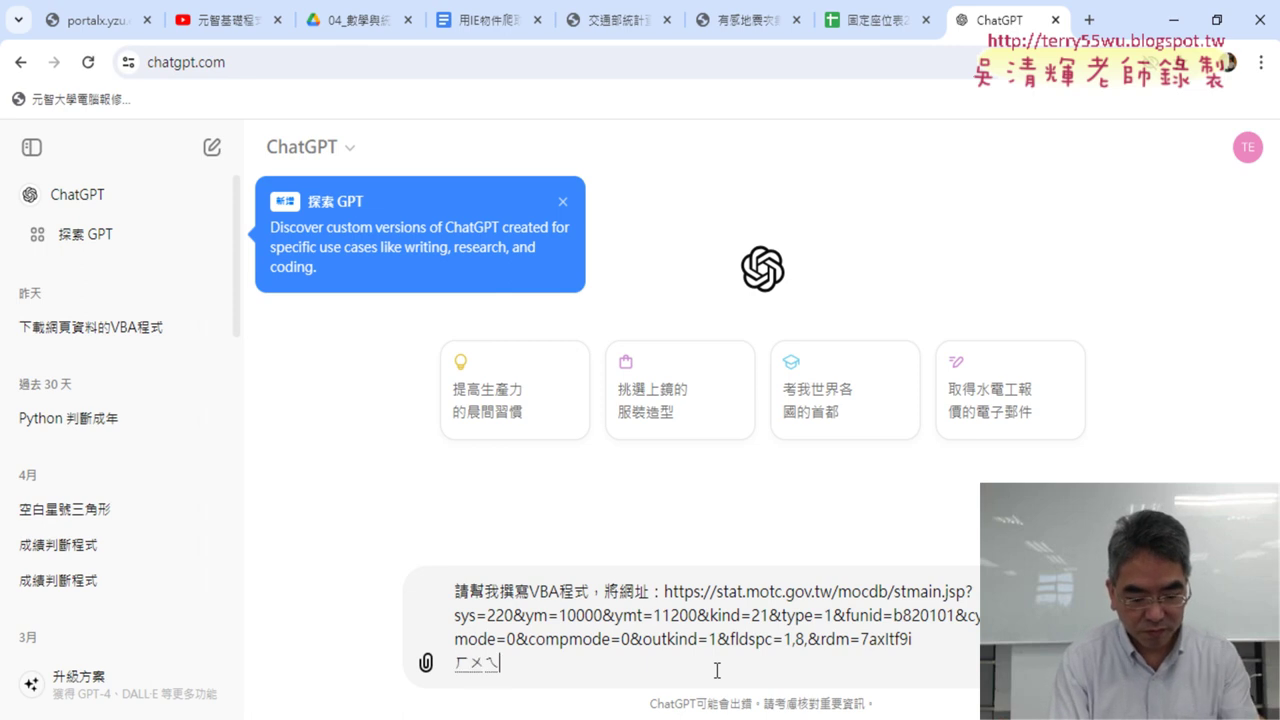
Add 匯入到EXCEL中 to the draft, highlight its key phrases, and place the cursor before VBA
text(會ㄖㄨ匯入)
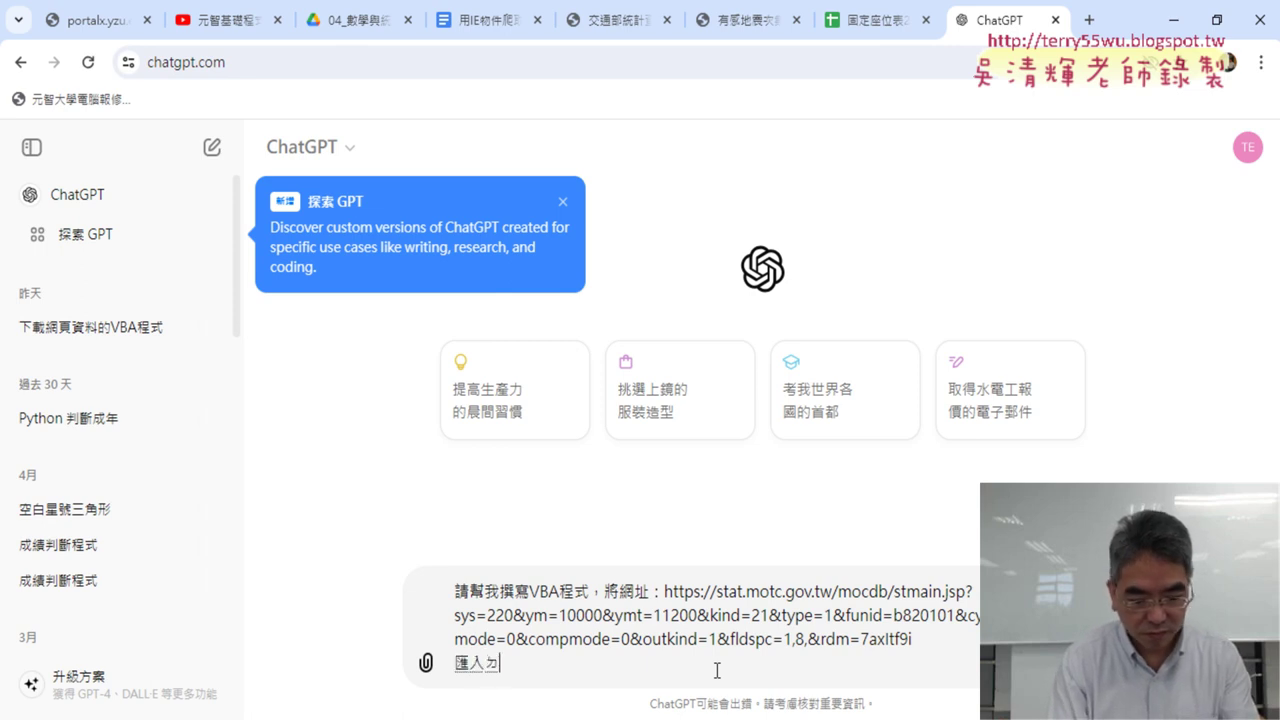
text(到EXCEL)
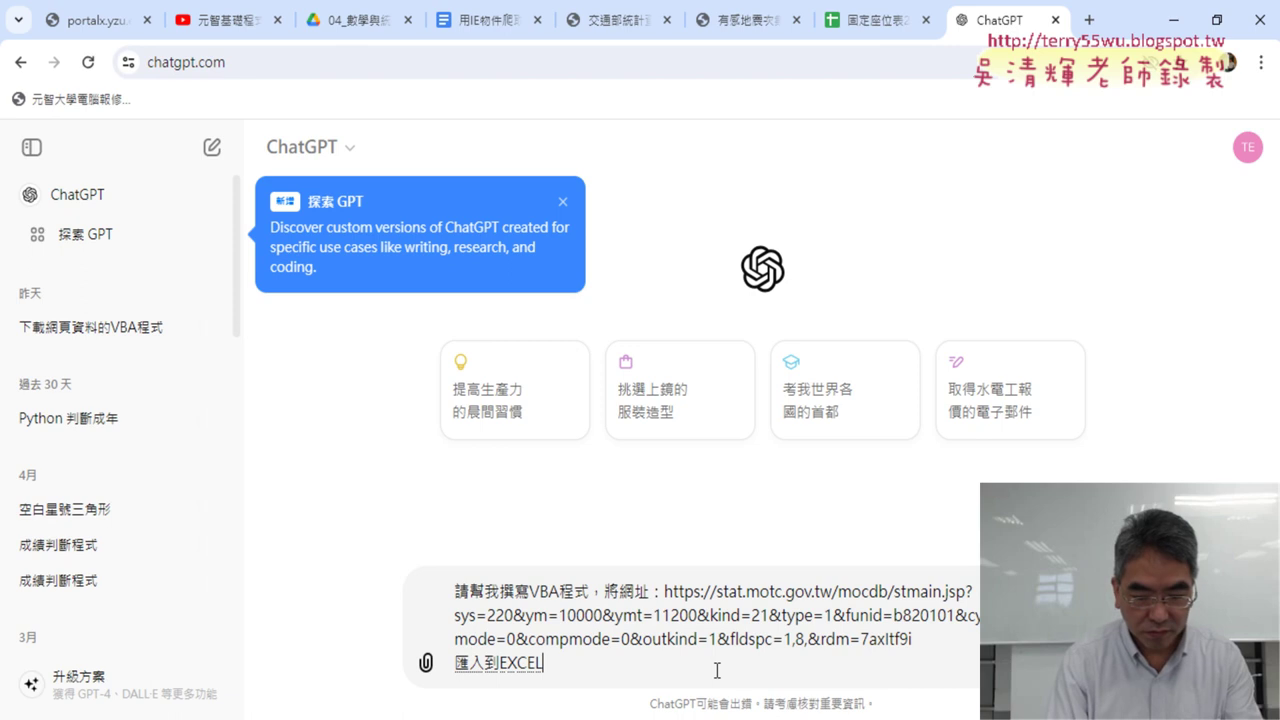
text(ㄓㄨㄥ)
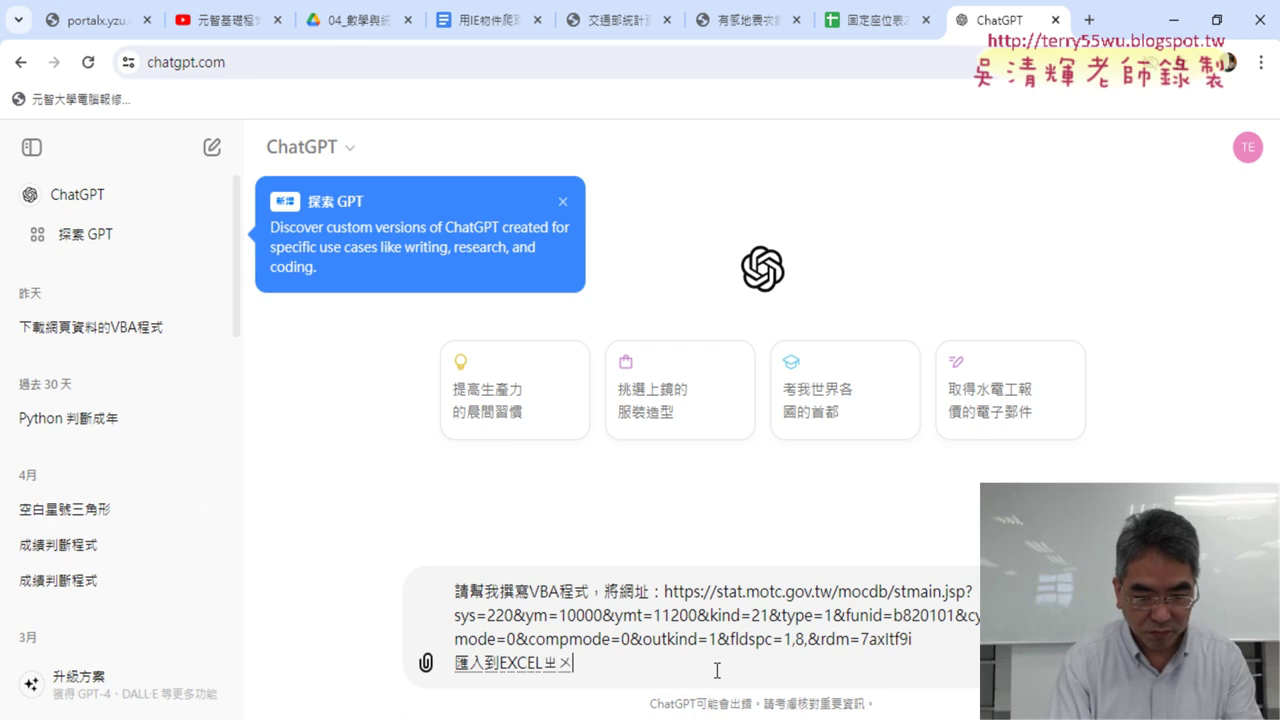
key(space)
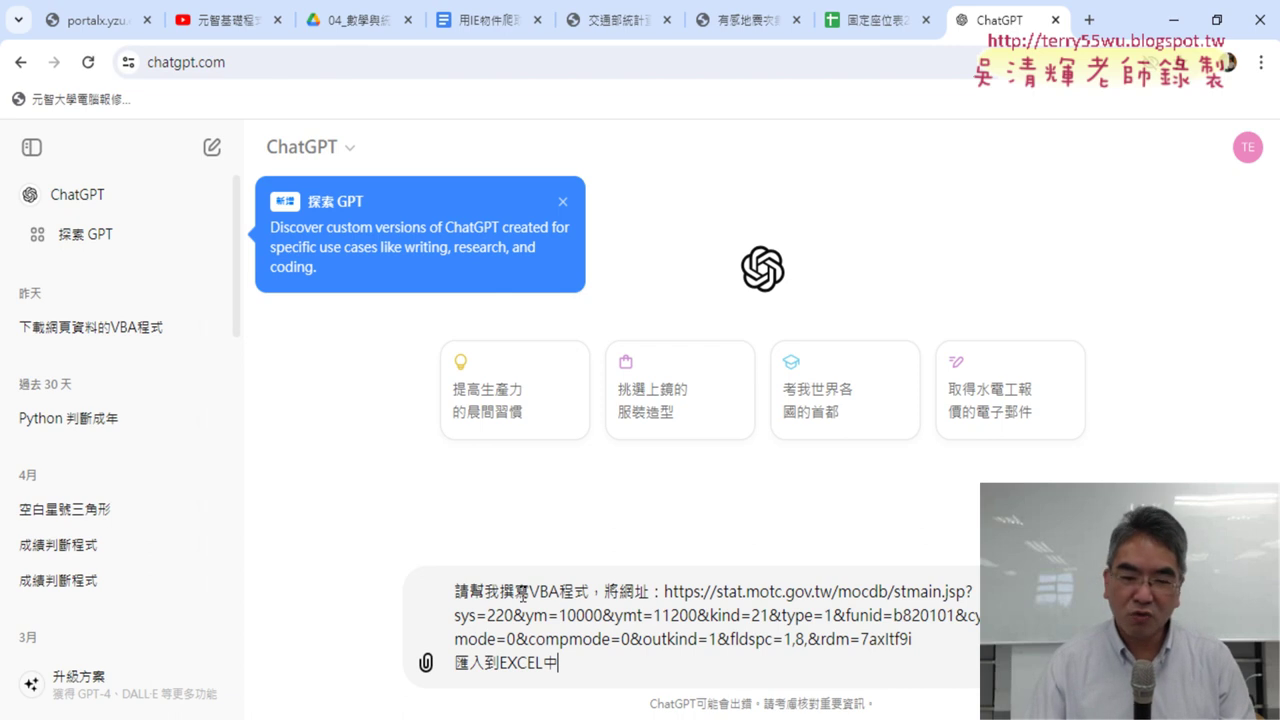
drag(530, 590, 932, 648)
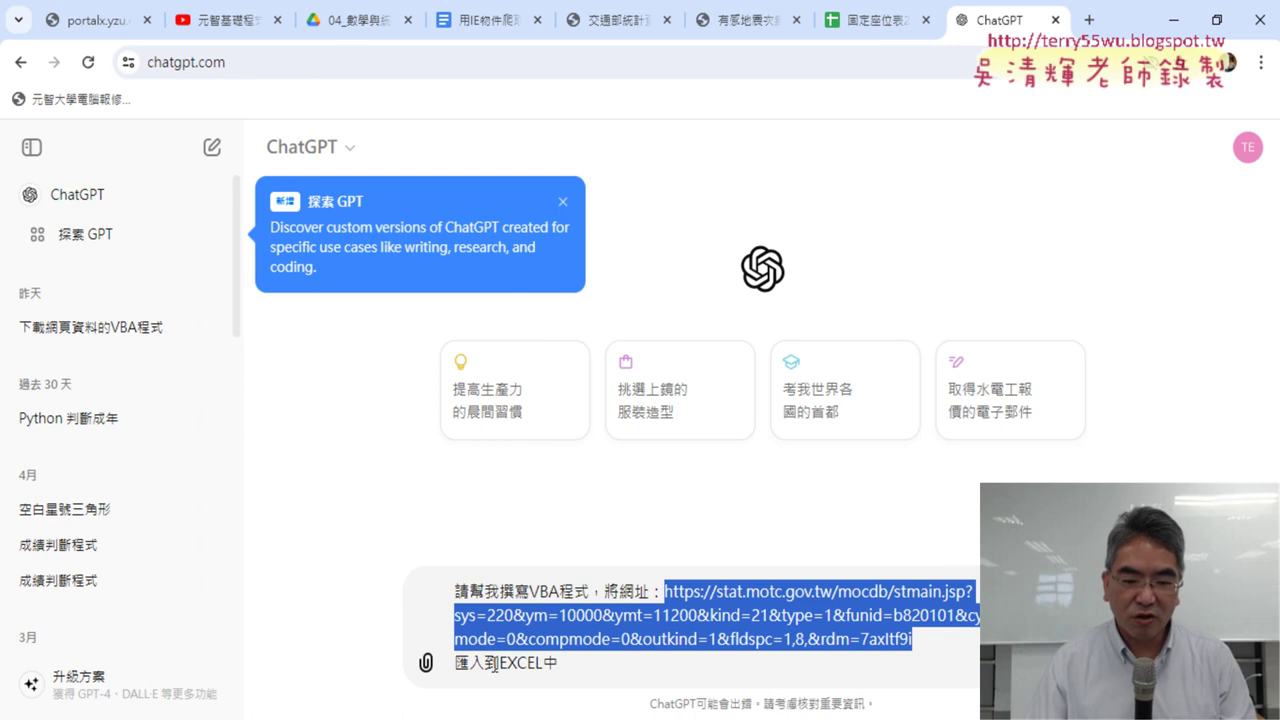
drag(500, 664, 541, 664)
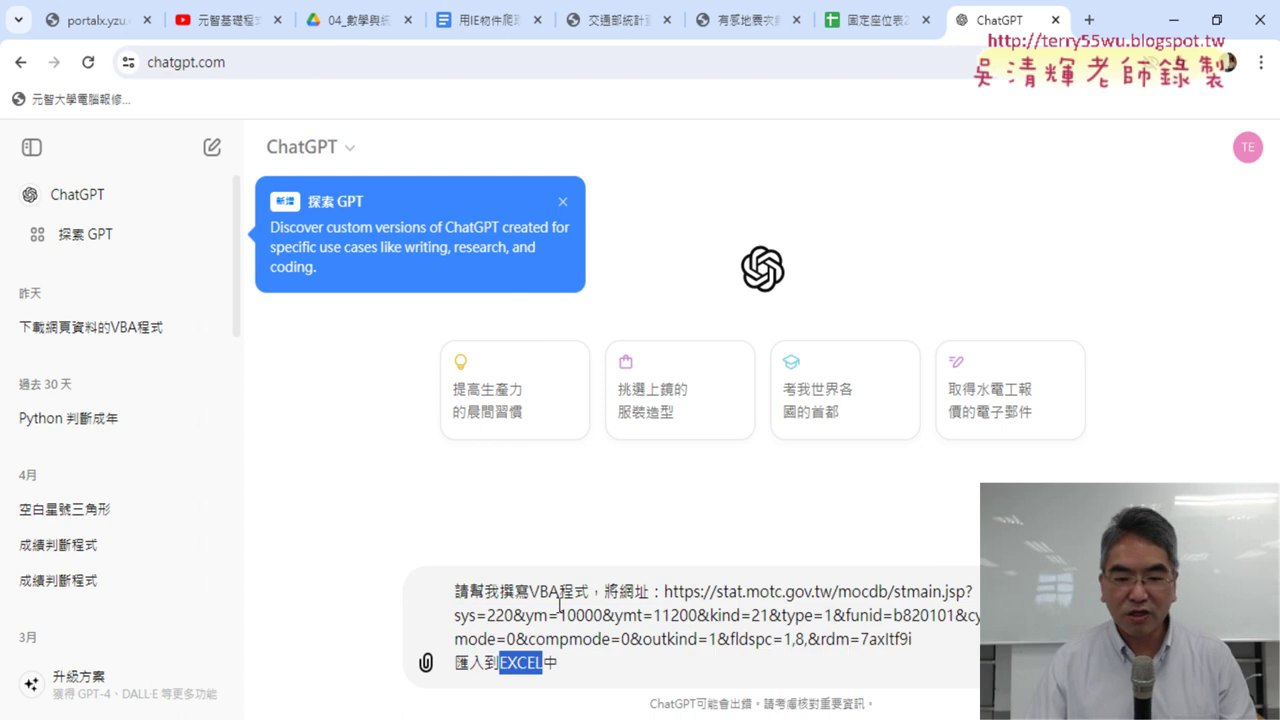
click(532, 590)
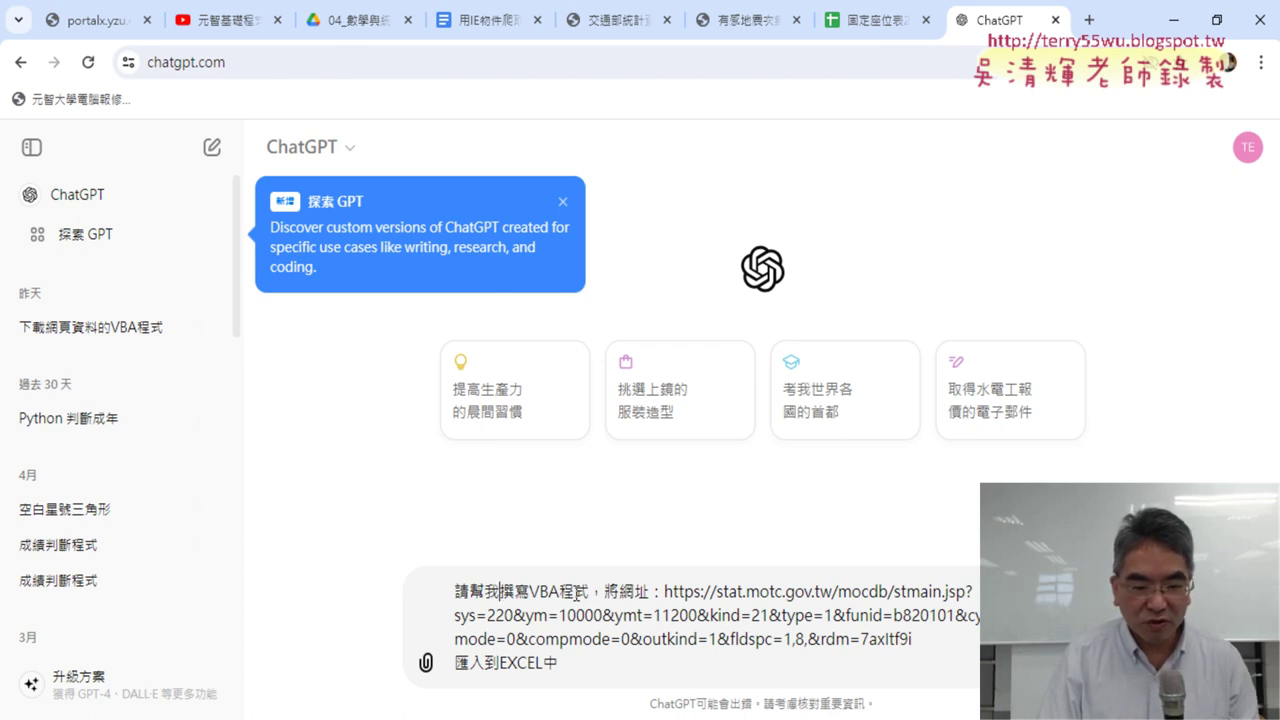
text(史)
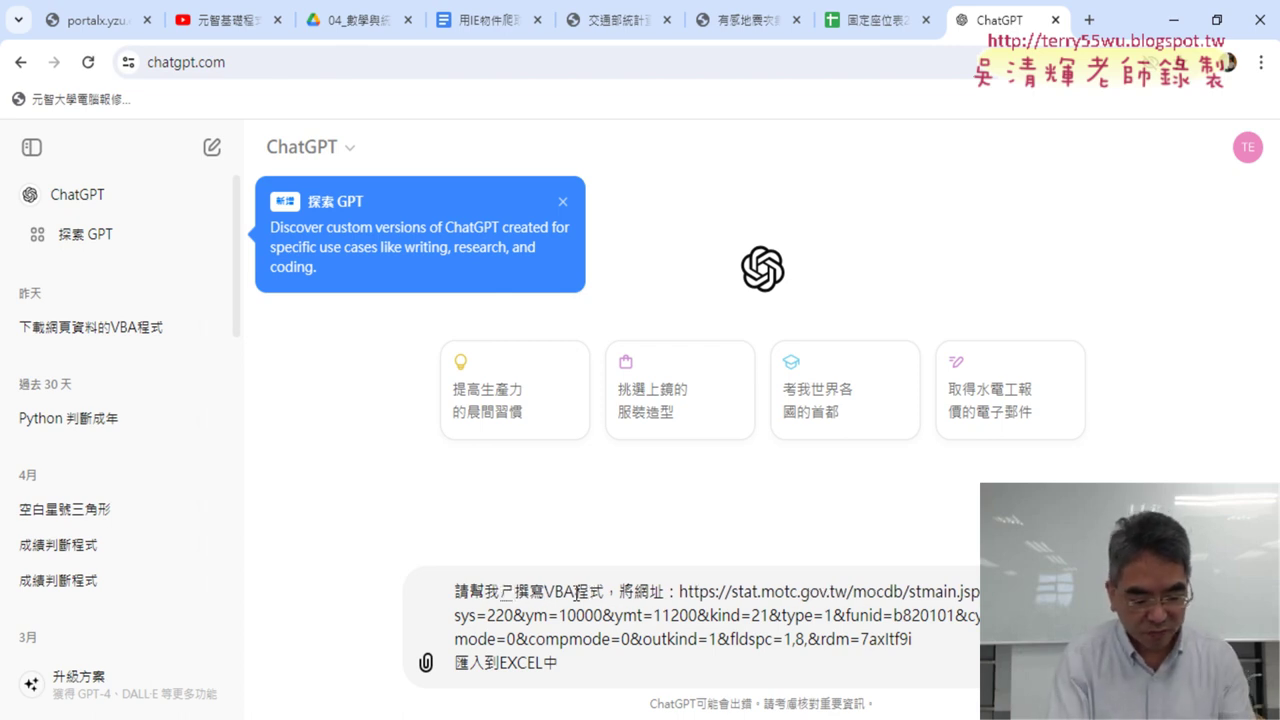
text(ㄩㄥ用)
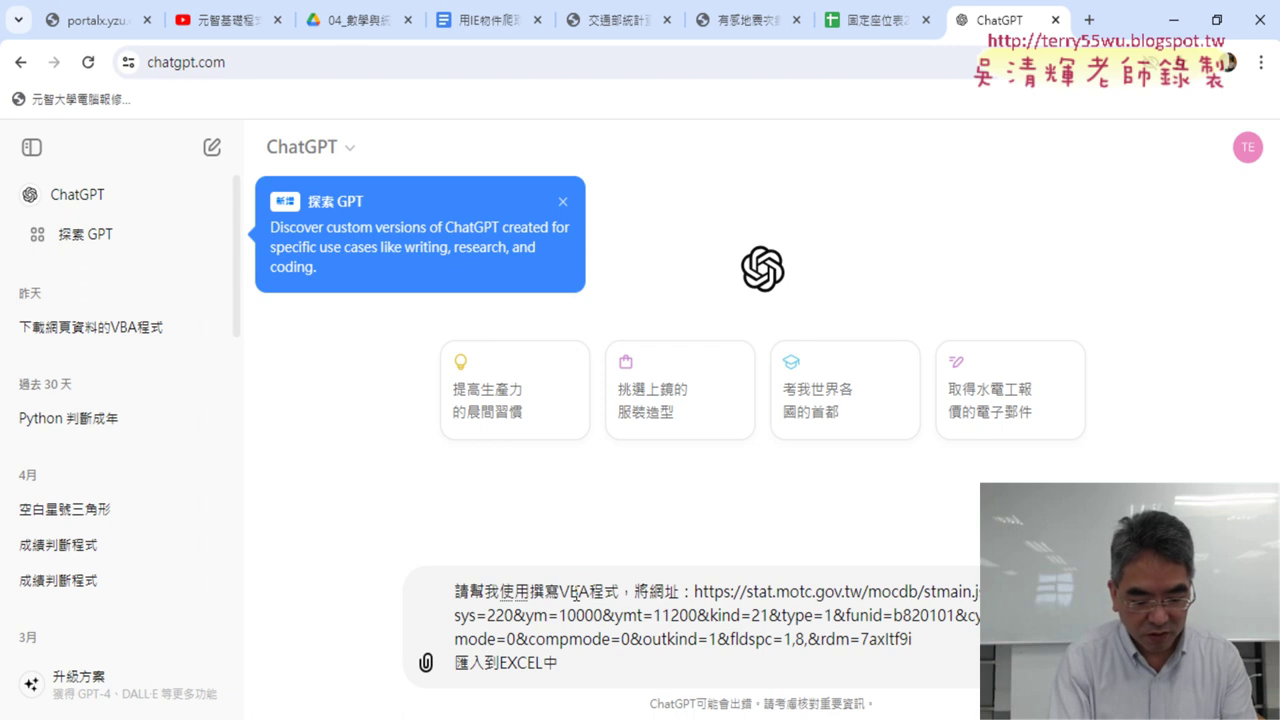
text(IEㄨ物件，)
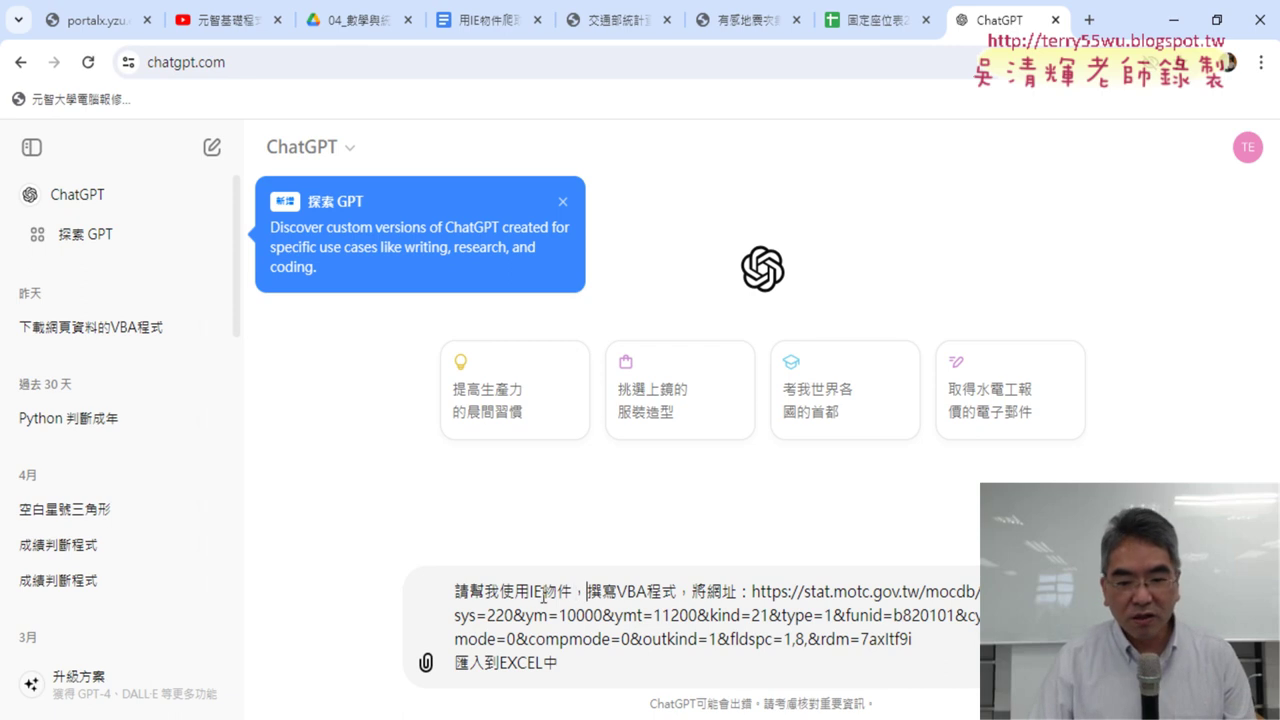
drag(500, 591, 571, 591)
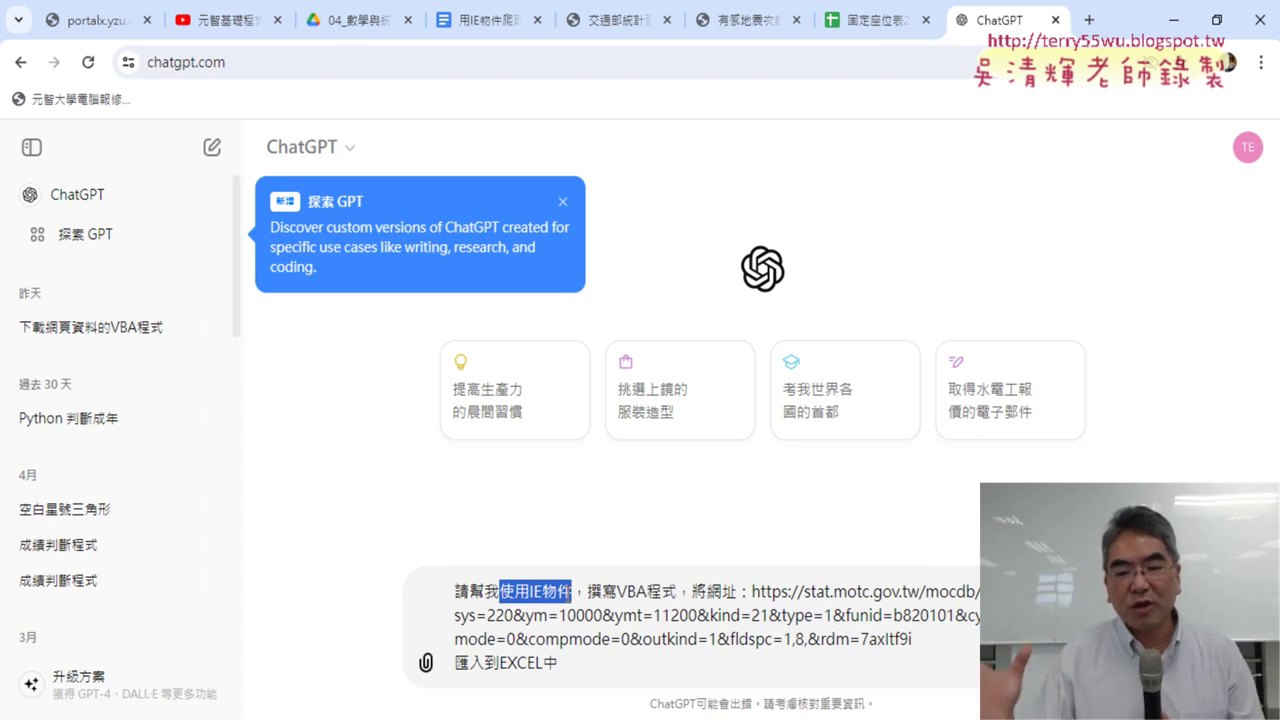
drag(754, 590, 913, 644)
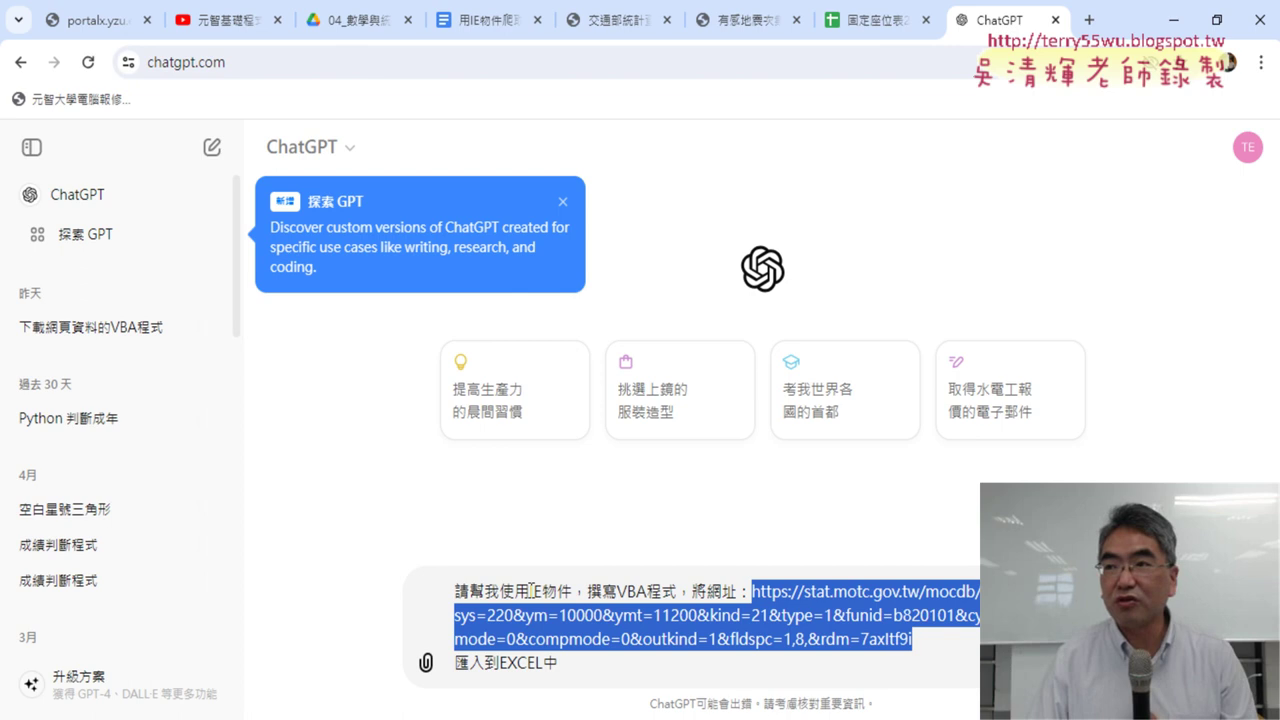
drag(530, 590, 572, 591)
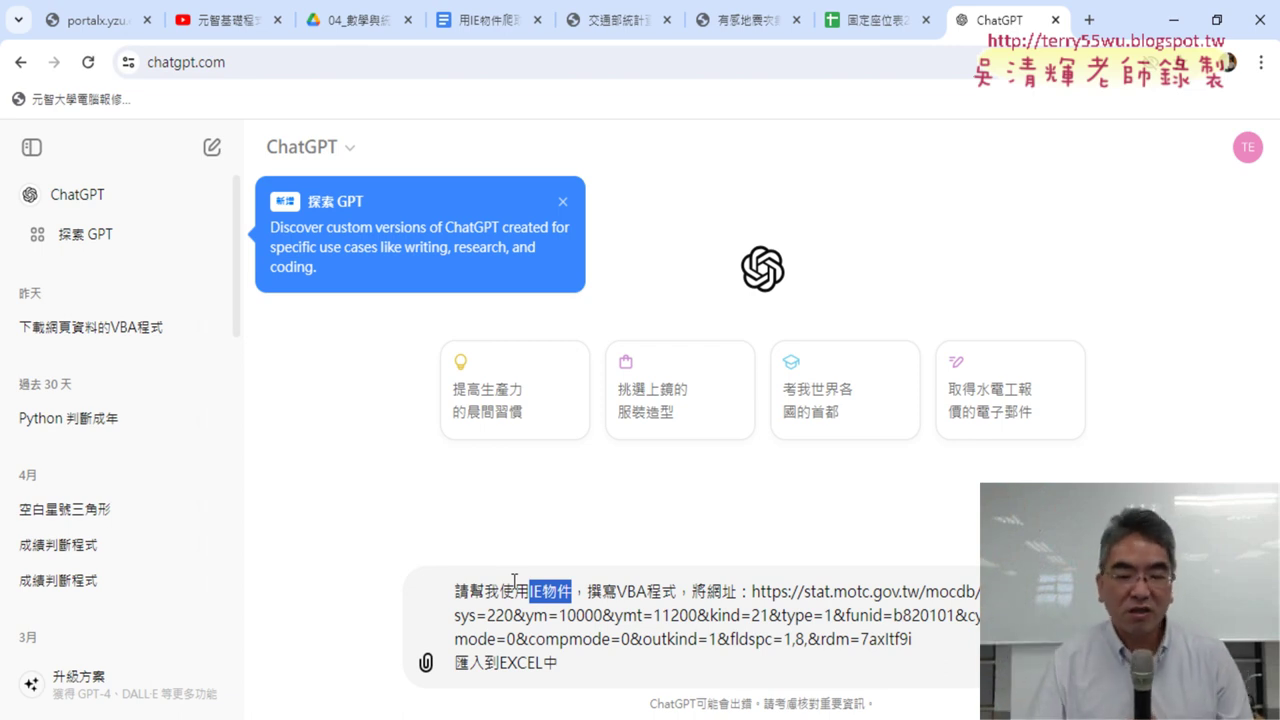
click(613, 668)
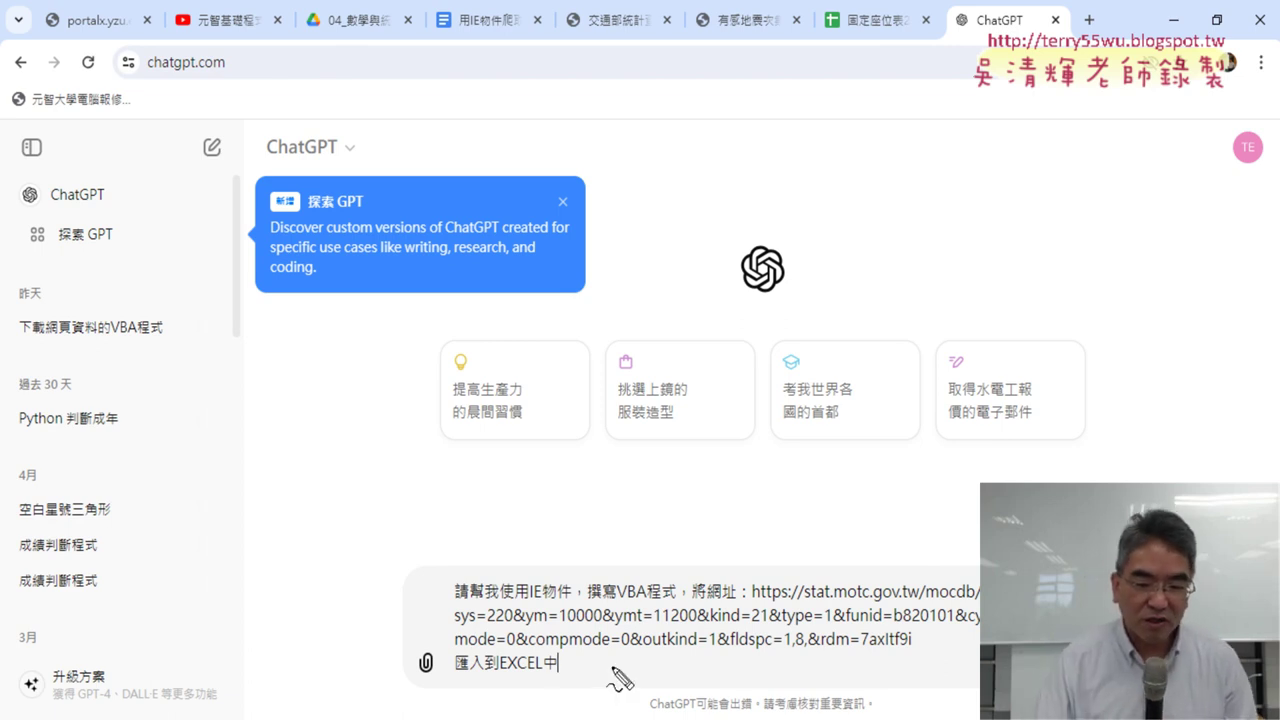
drag(589, 602, 673, 608)
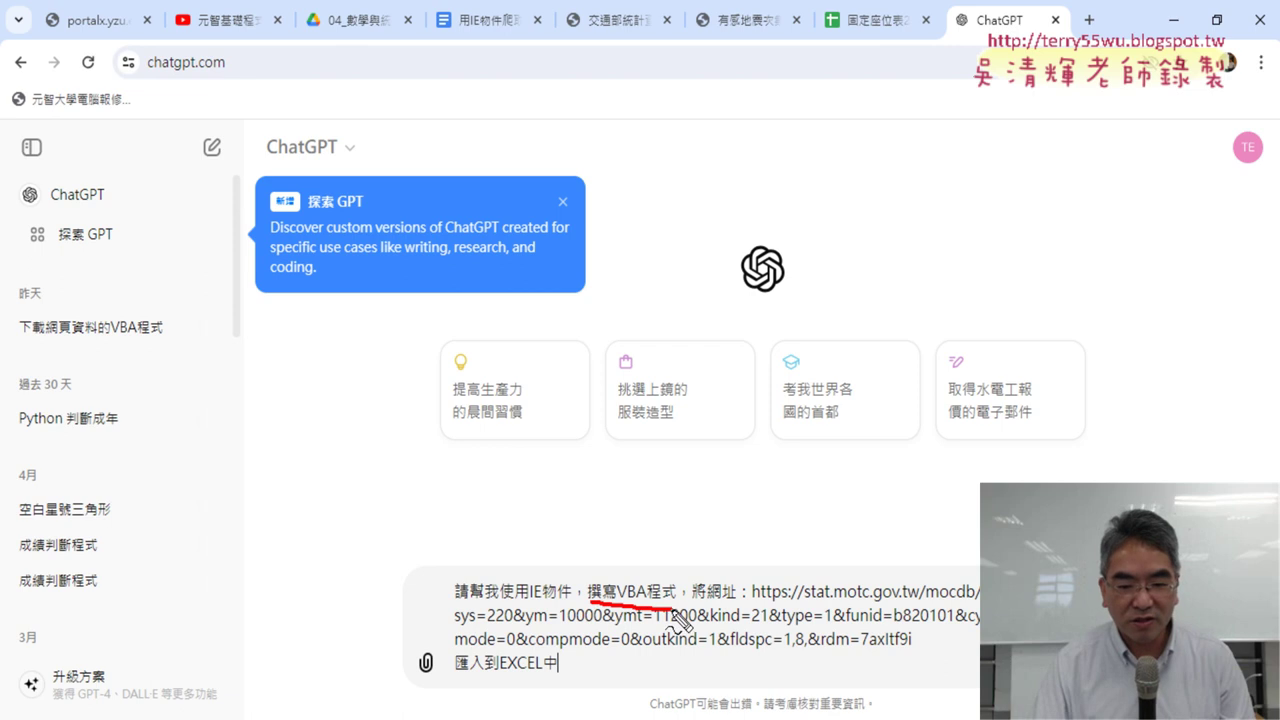
drag(502, 603, 570, 607)
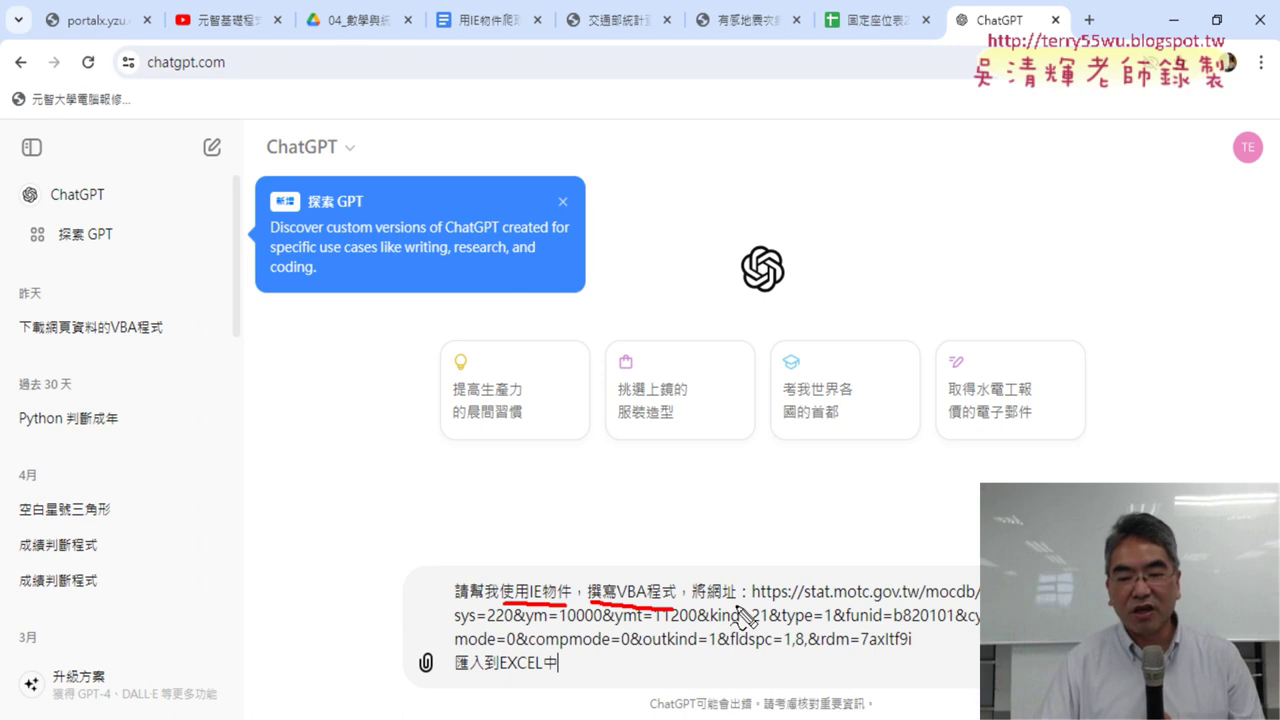
drag(708, 603, 737, 603)
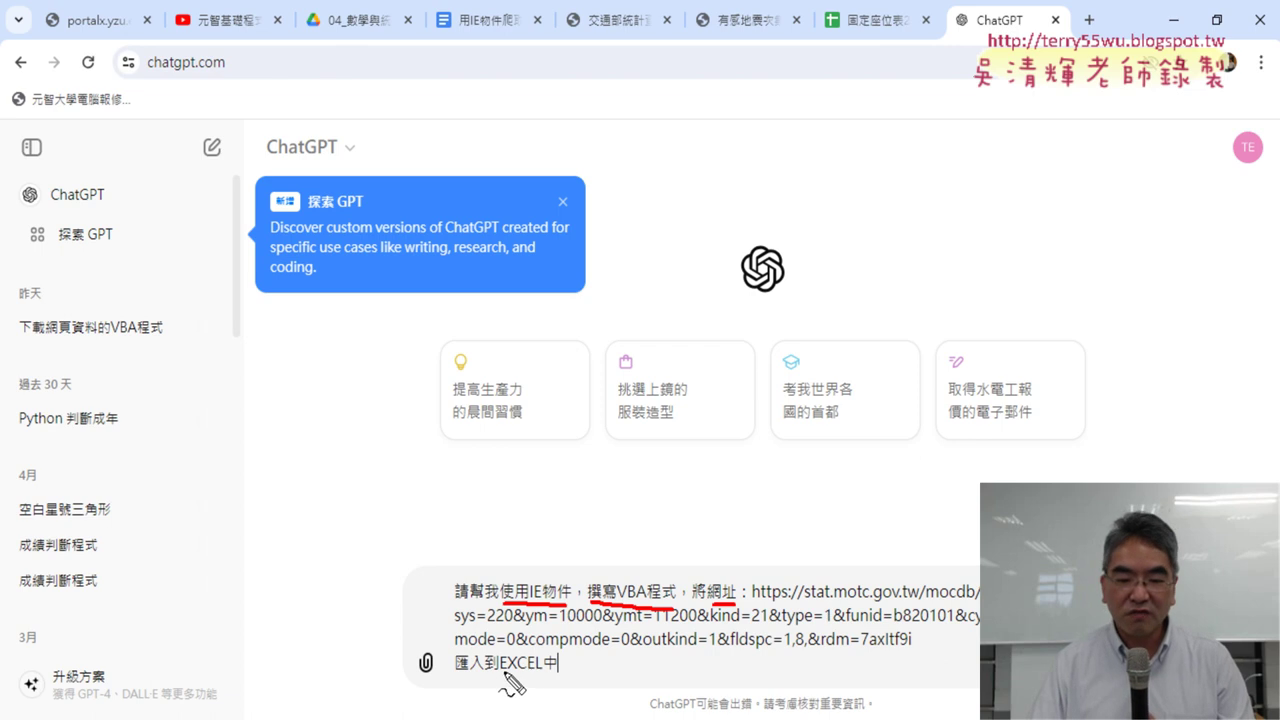
drag(503, 678, 563, 678)
key(Escape)
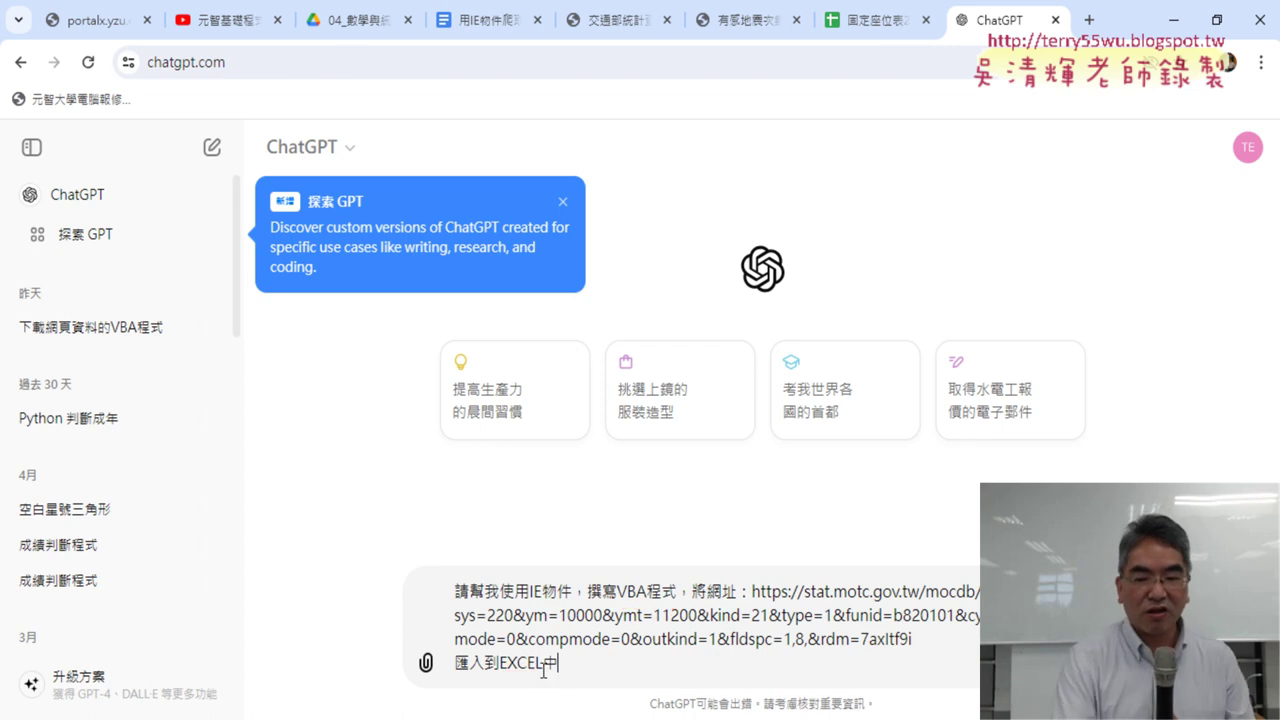
drag(563, 664, 420, 569)
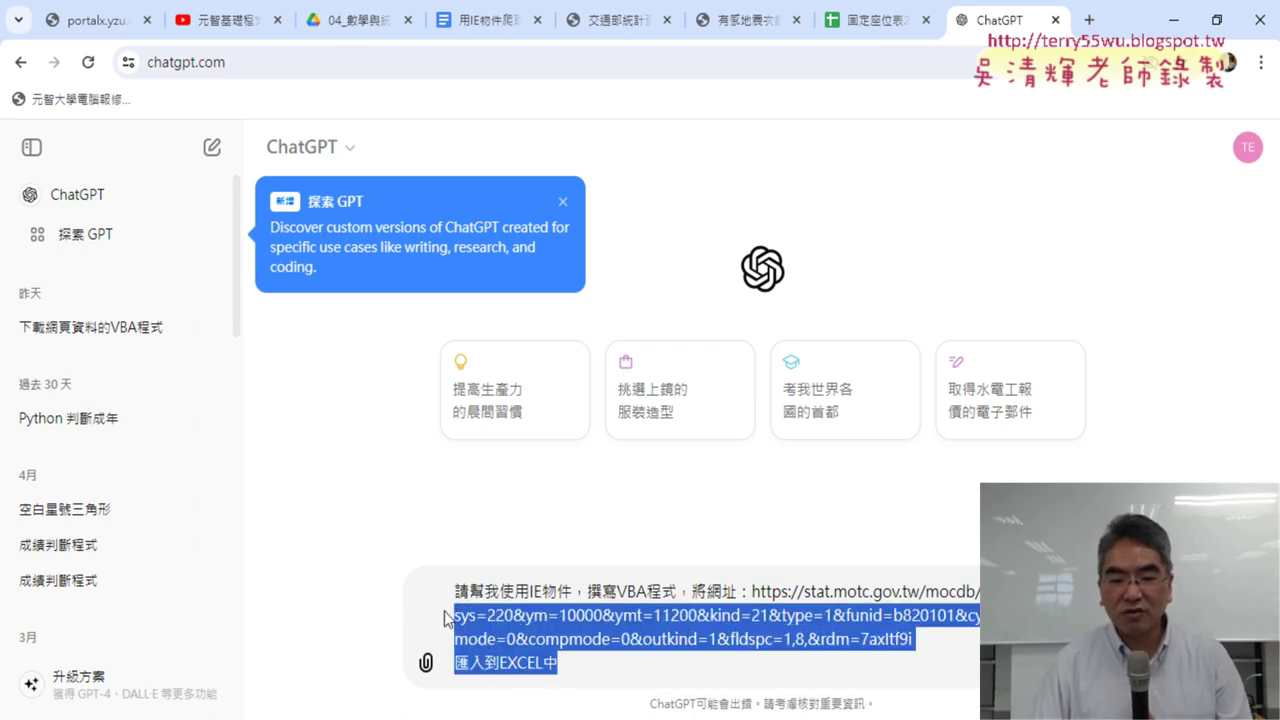
click(400, 541)
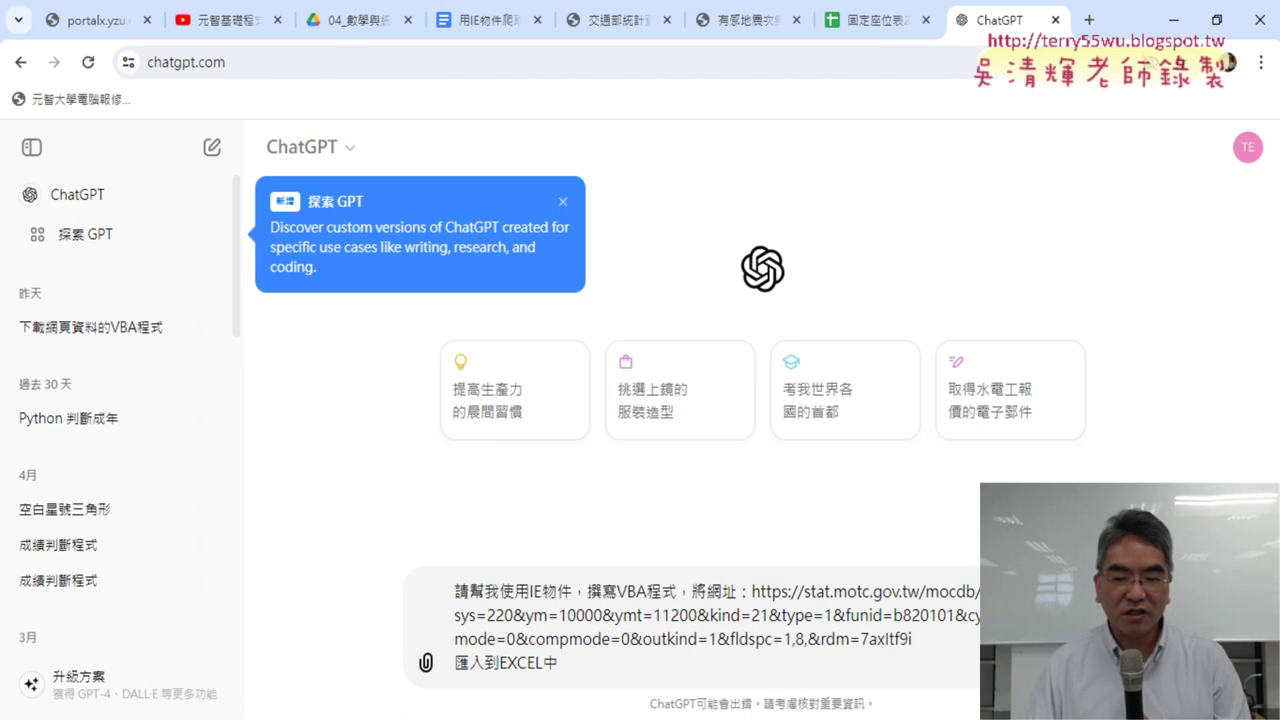
Send the IE-based VBA import request to ChatGPT and skim the reply
key(Return)
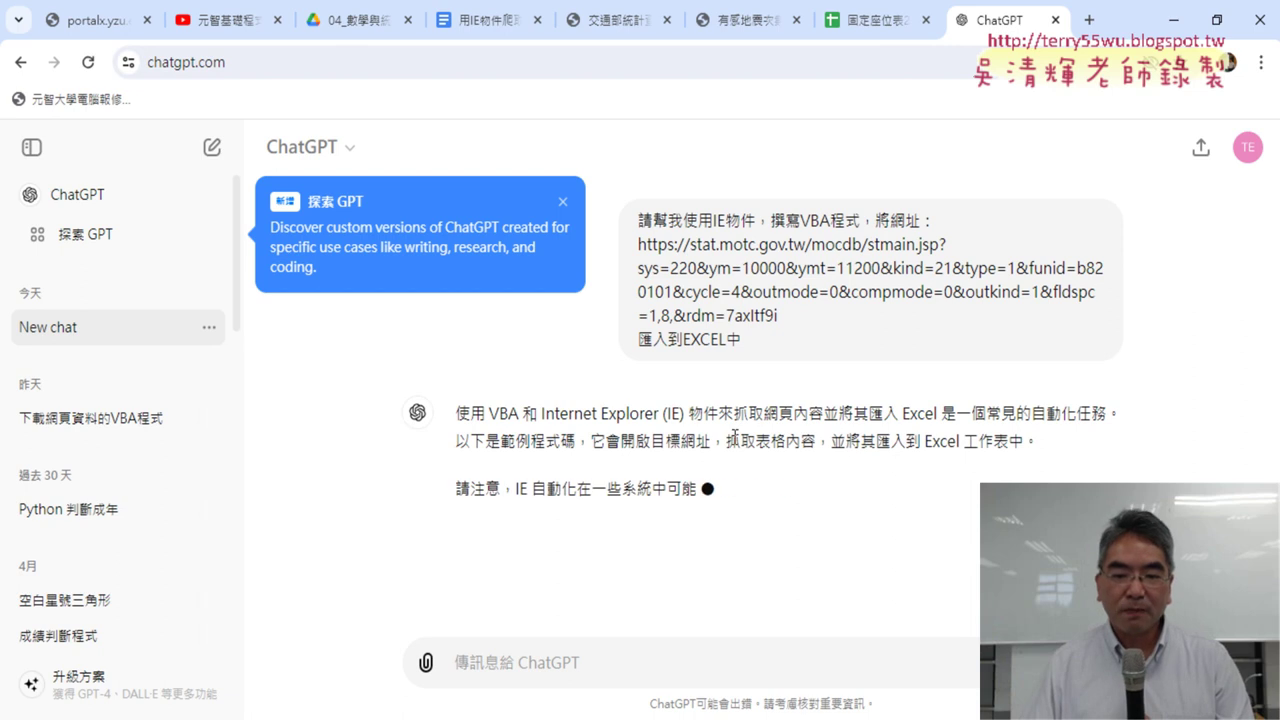
scroll(537, 413, down, 1)
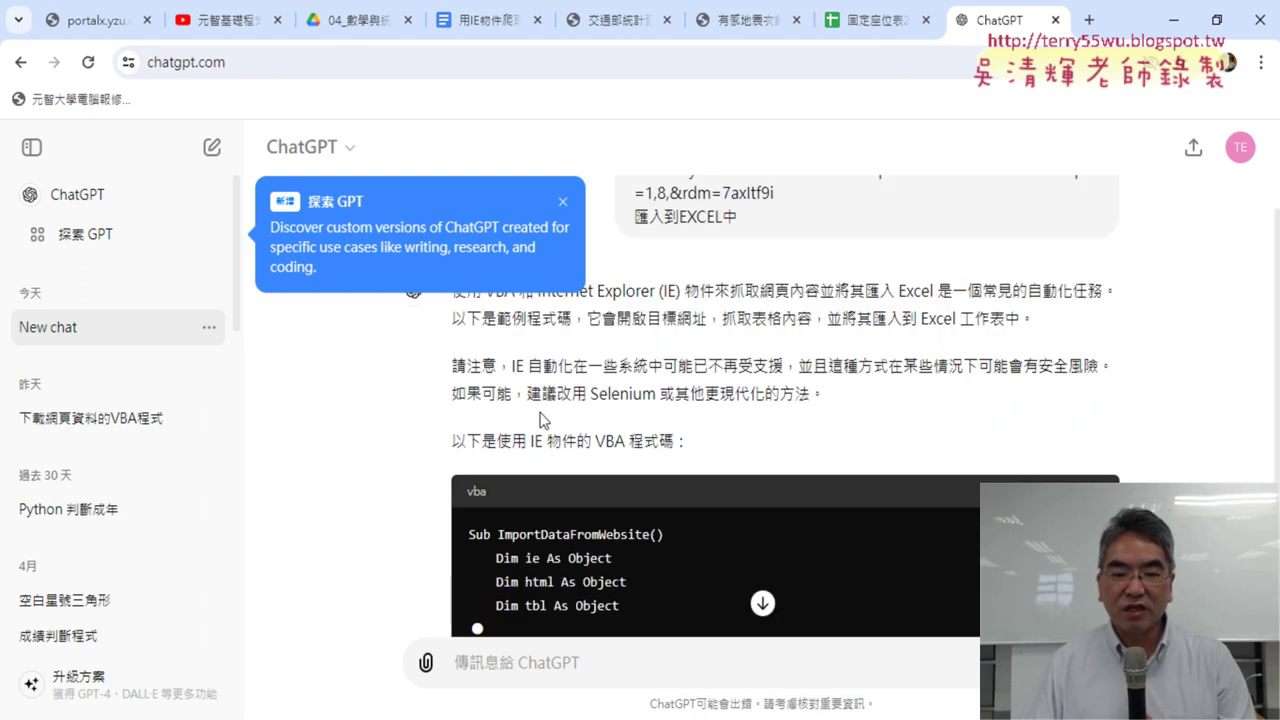
scroll(540, 419, up, 1)
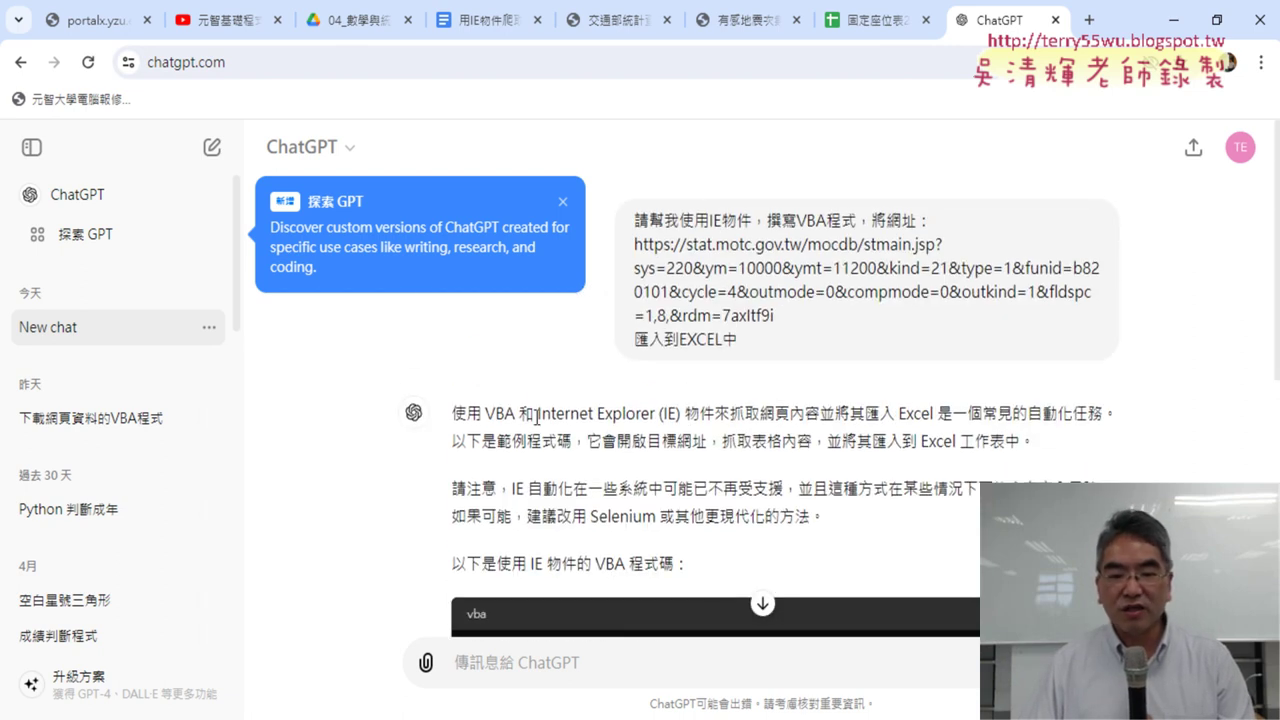
Highlight 'Internet Explorer (IE) 物件' and '常見的自動化任務' in ChatGPT's reply
drag(537, 416, 660, 415)
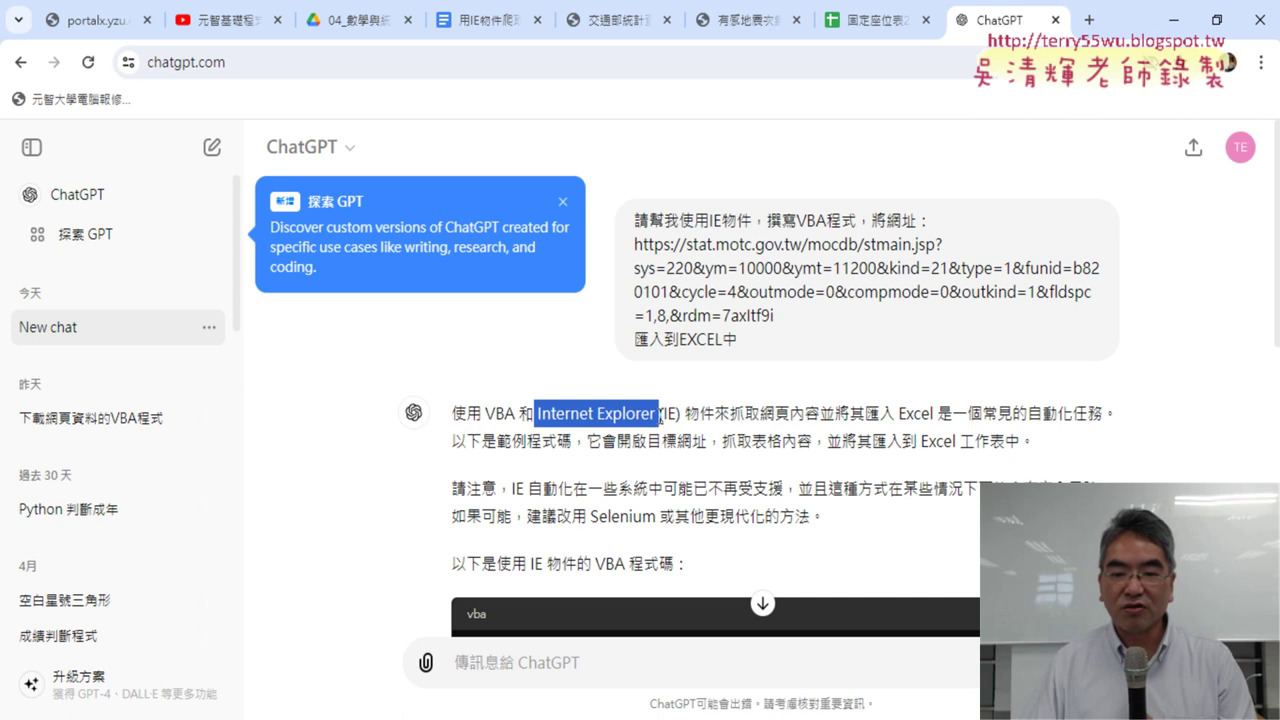
drag(660, 415, 714, 415)
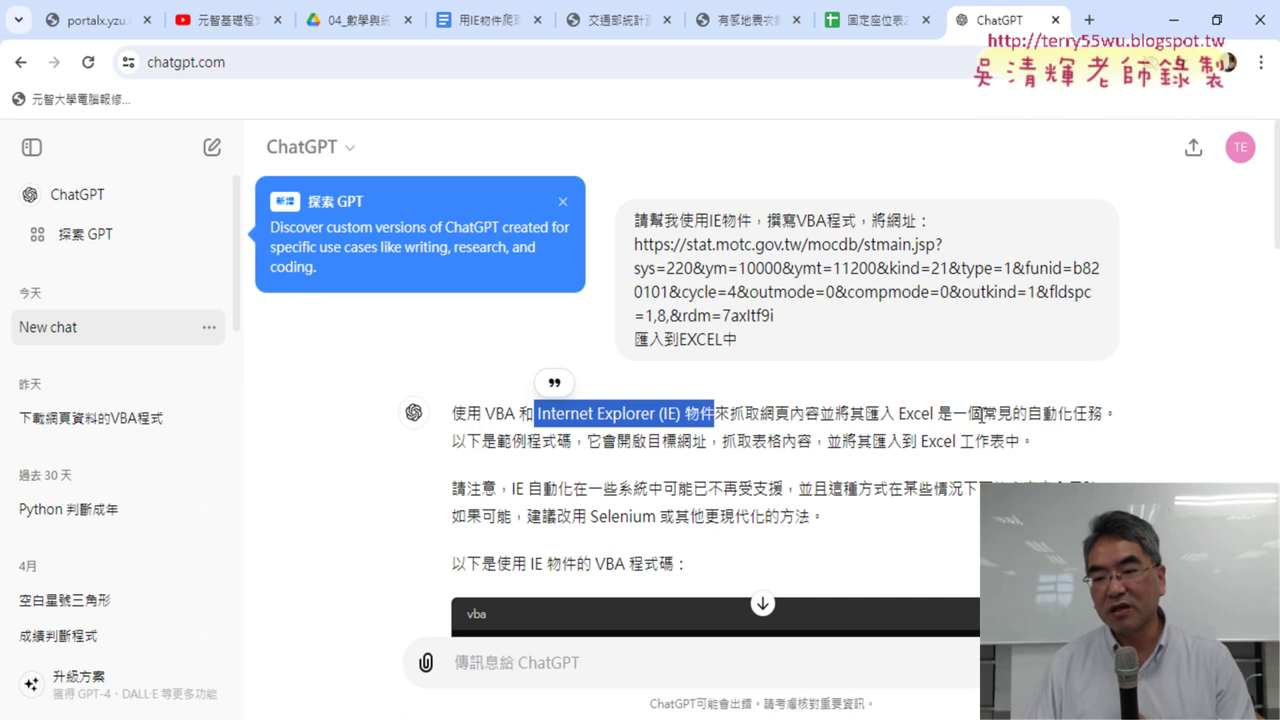
drag(982, 413, 1102, 413)
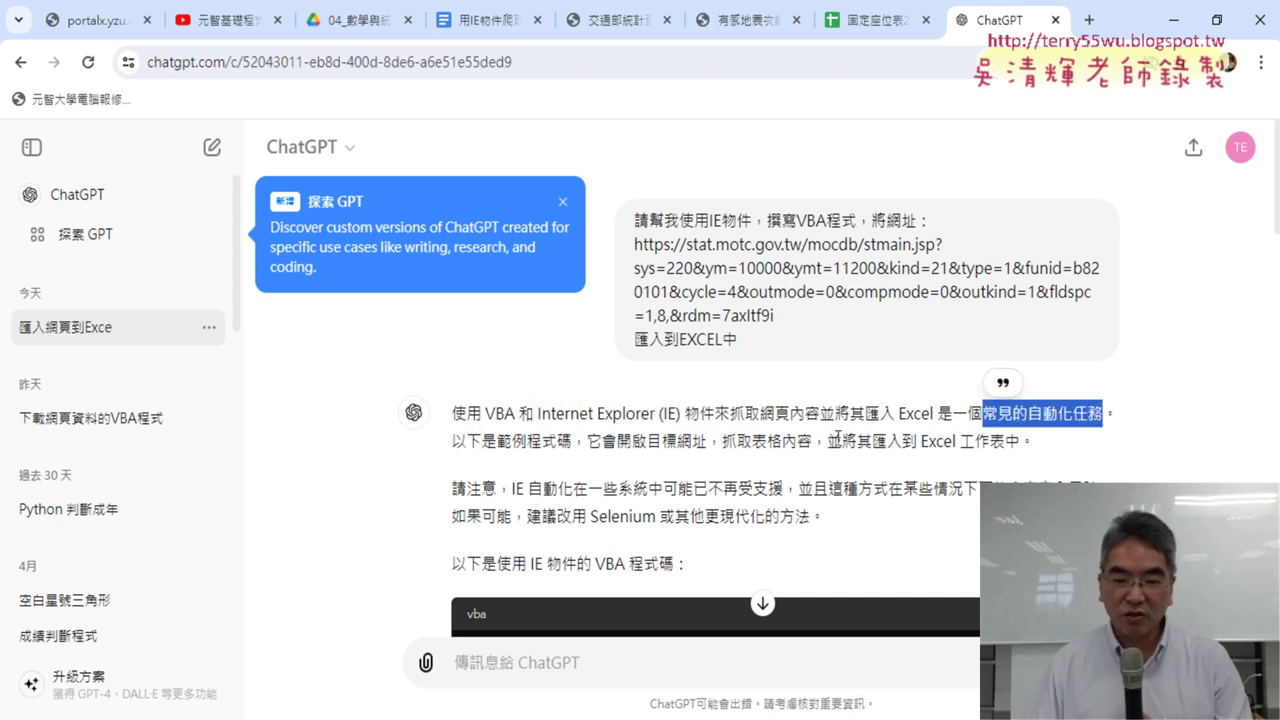
click(1185, 469)
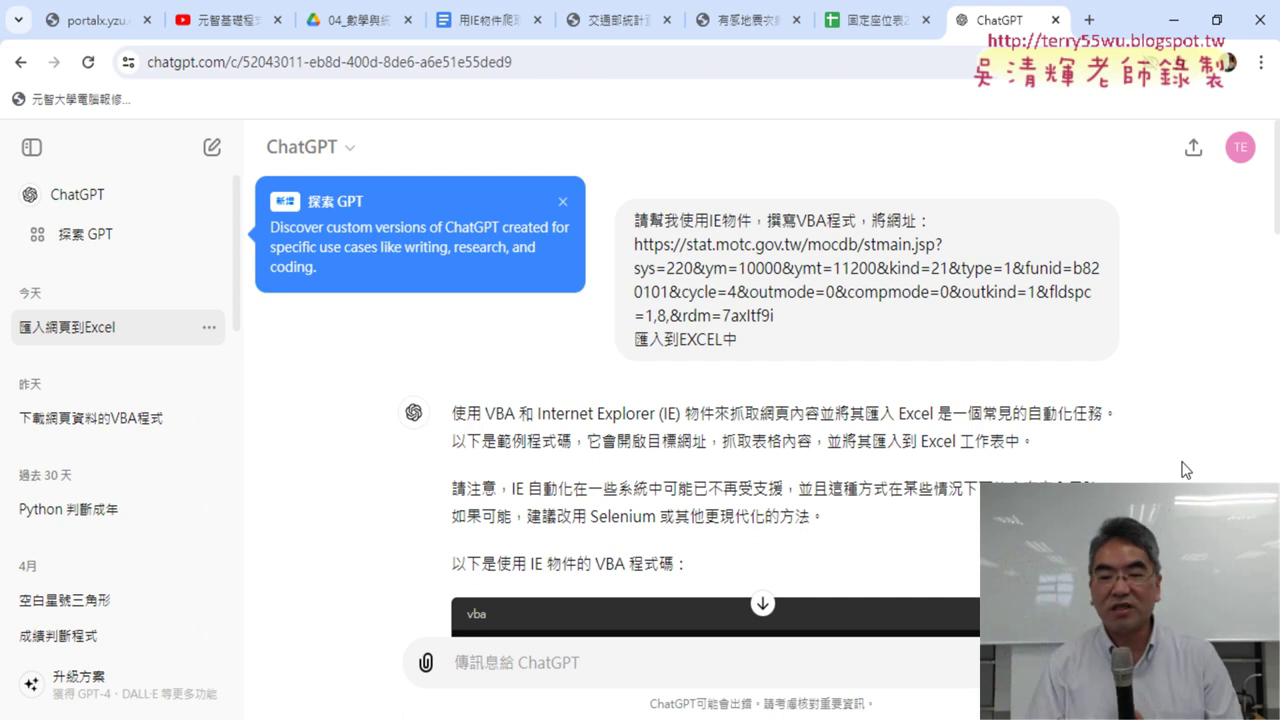
Scroll to the generated macro and highlight its Dim declaration lines
scroll(1154, 442, down, 1)
scroll(1154, 442, down, 2)
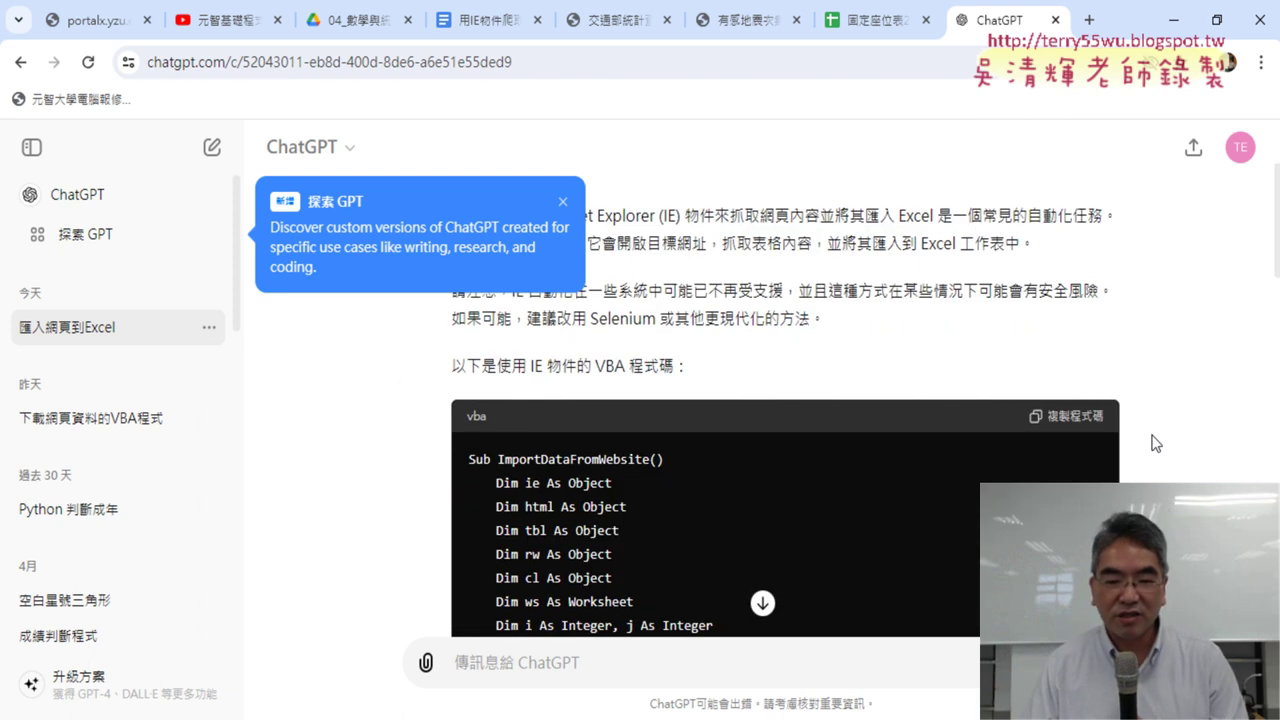
scroll(1154, 442, down, 1)
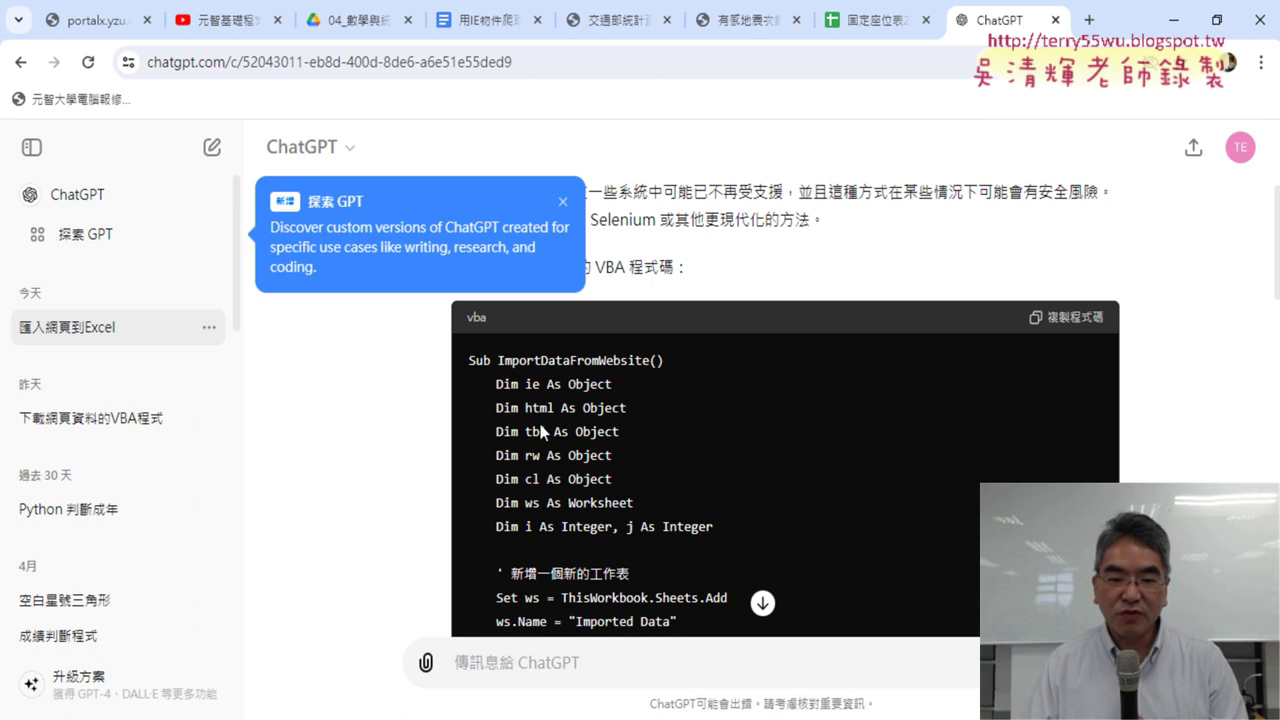
drag(499, 386, 731, 522)
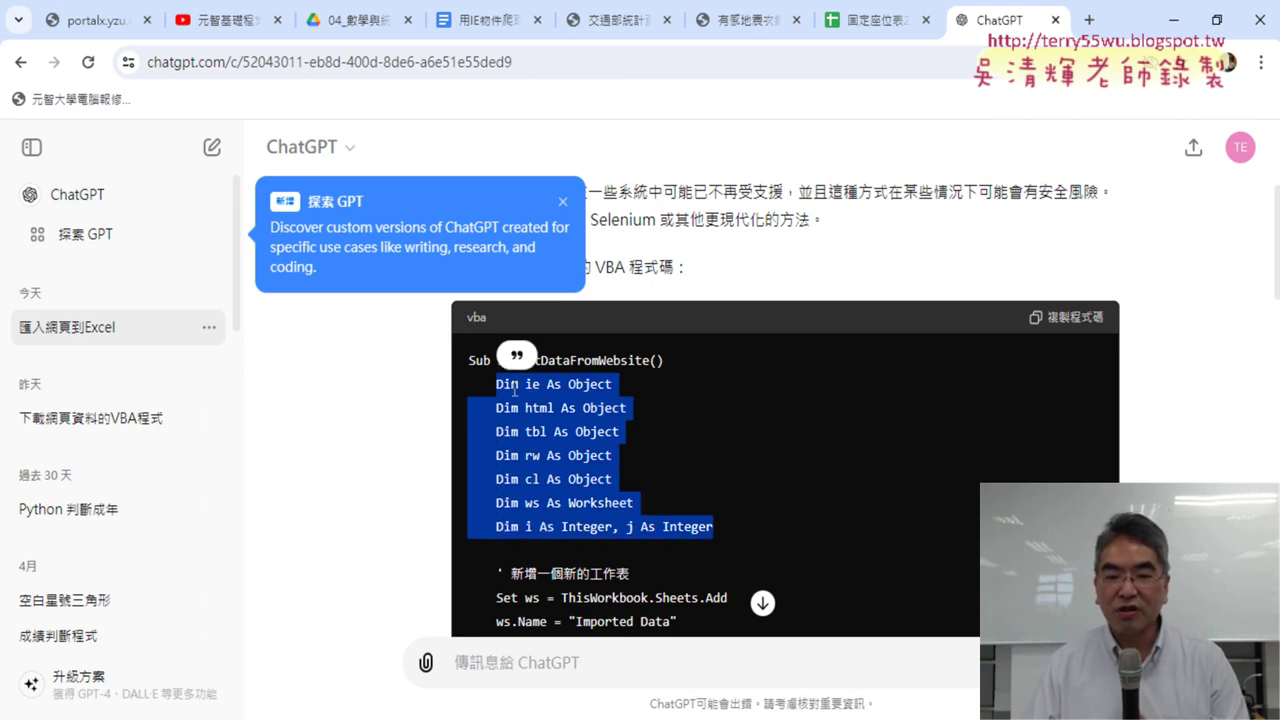
click(578, 441)
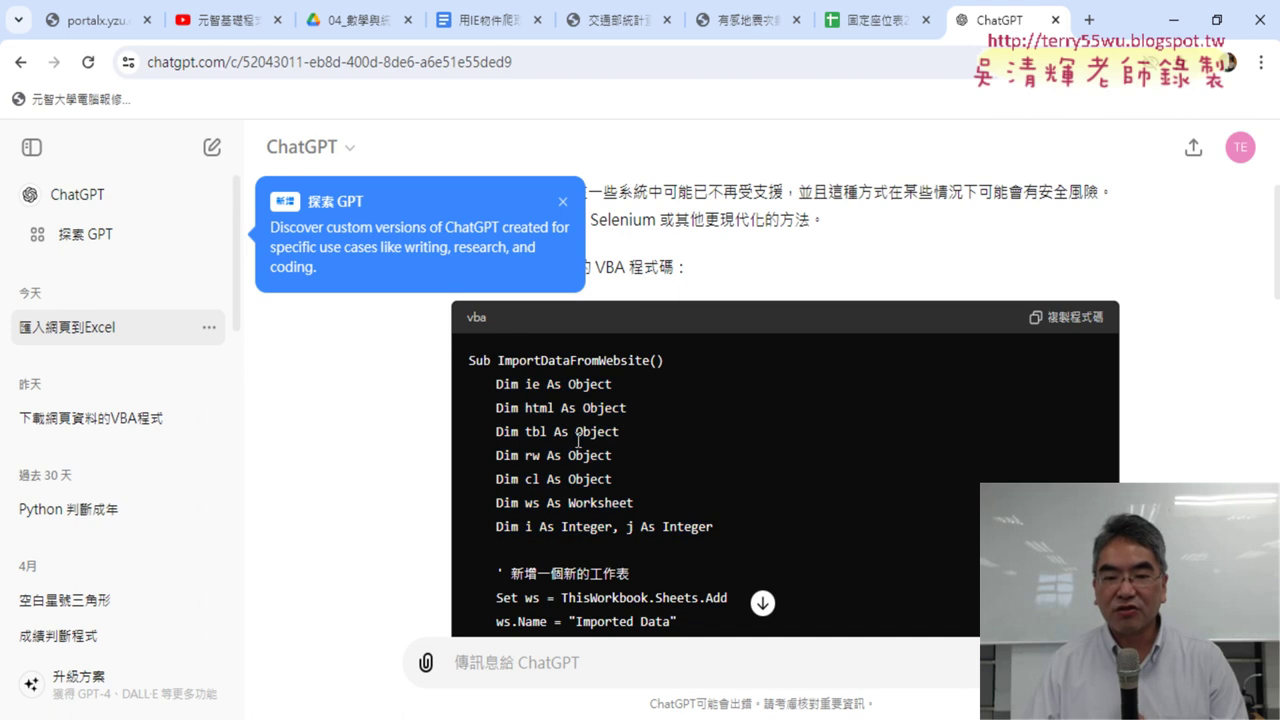
drag(743, 524, 473, 391)
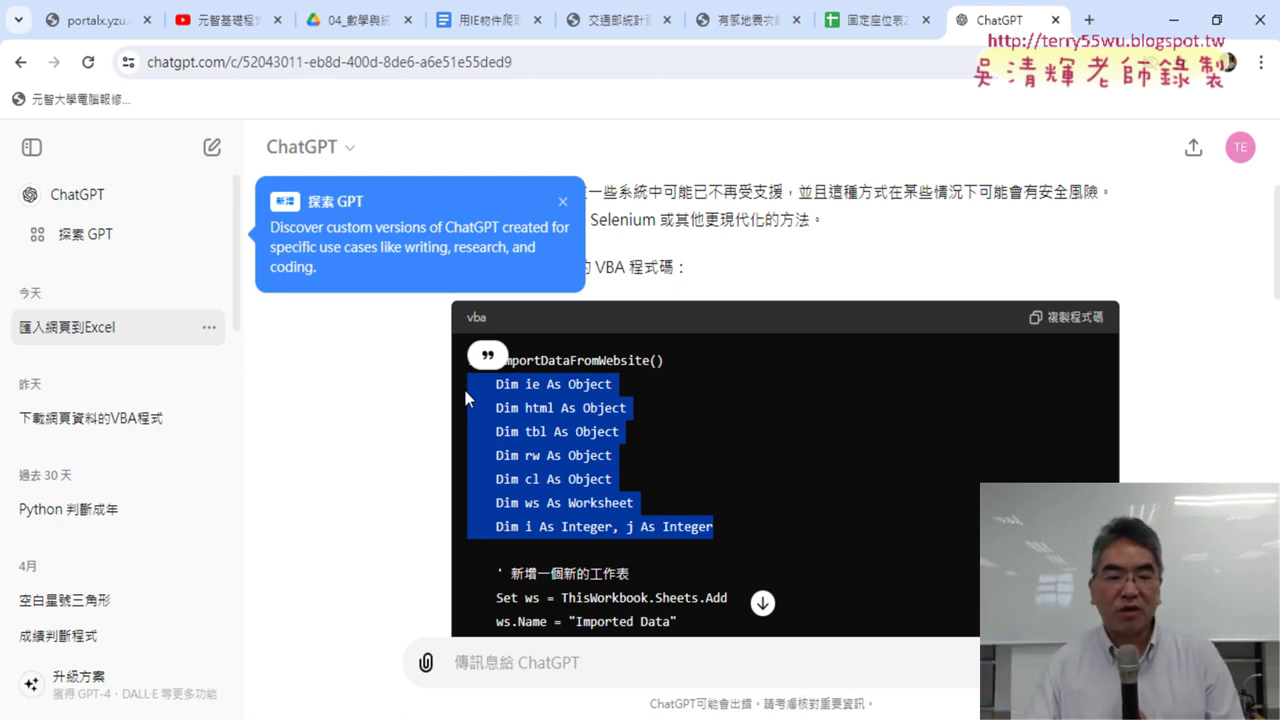
Highlight ThisWorkbook and the new sheet name 'Imported Data' in the code
scroll(1131, 412, down, 2)
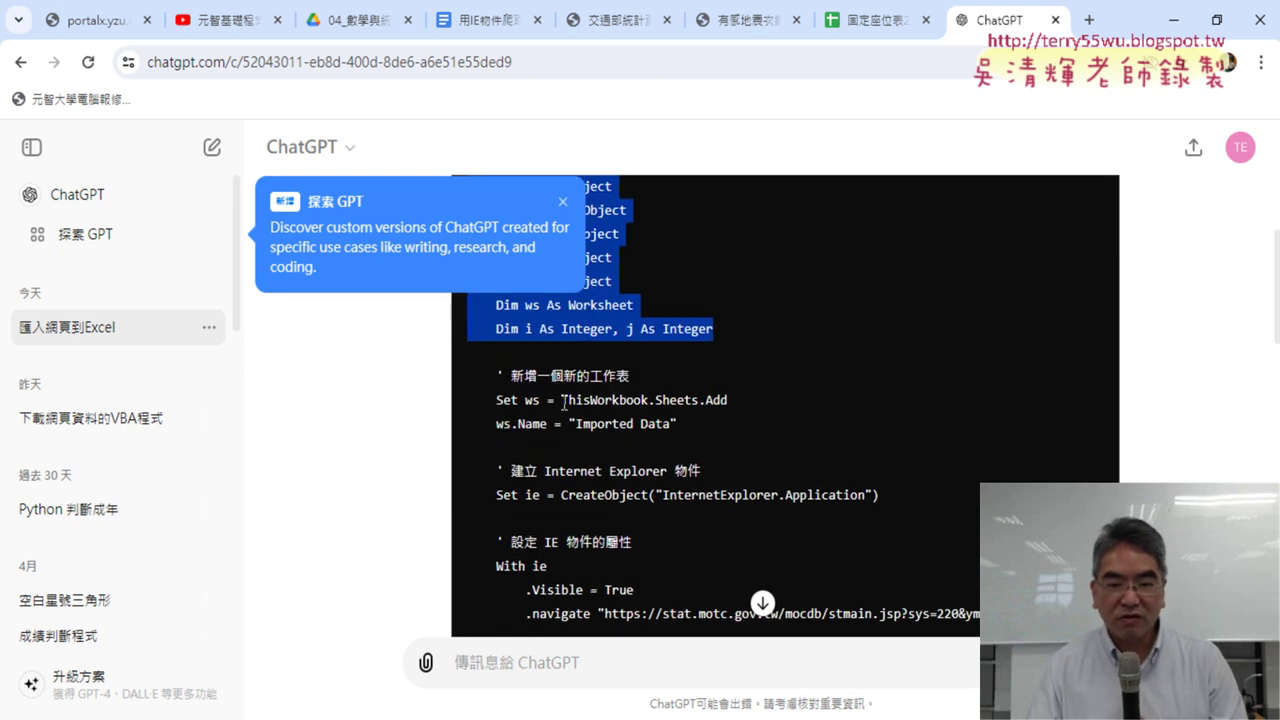
drag(562, 400, 649, 401)
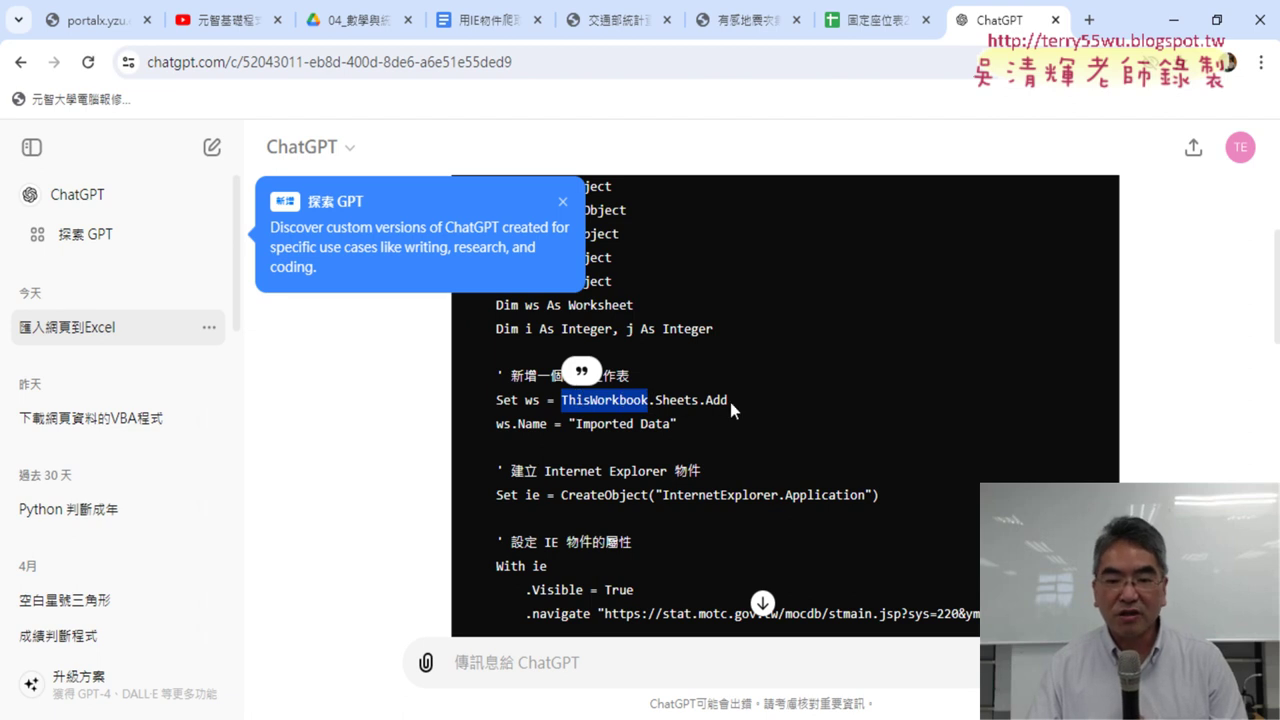
drag(731, 403, 578, 428)
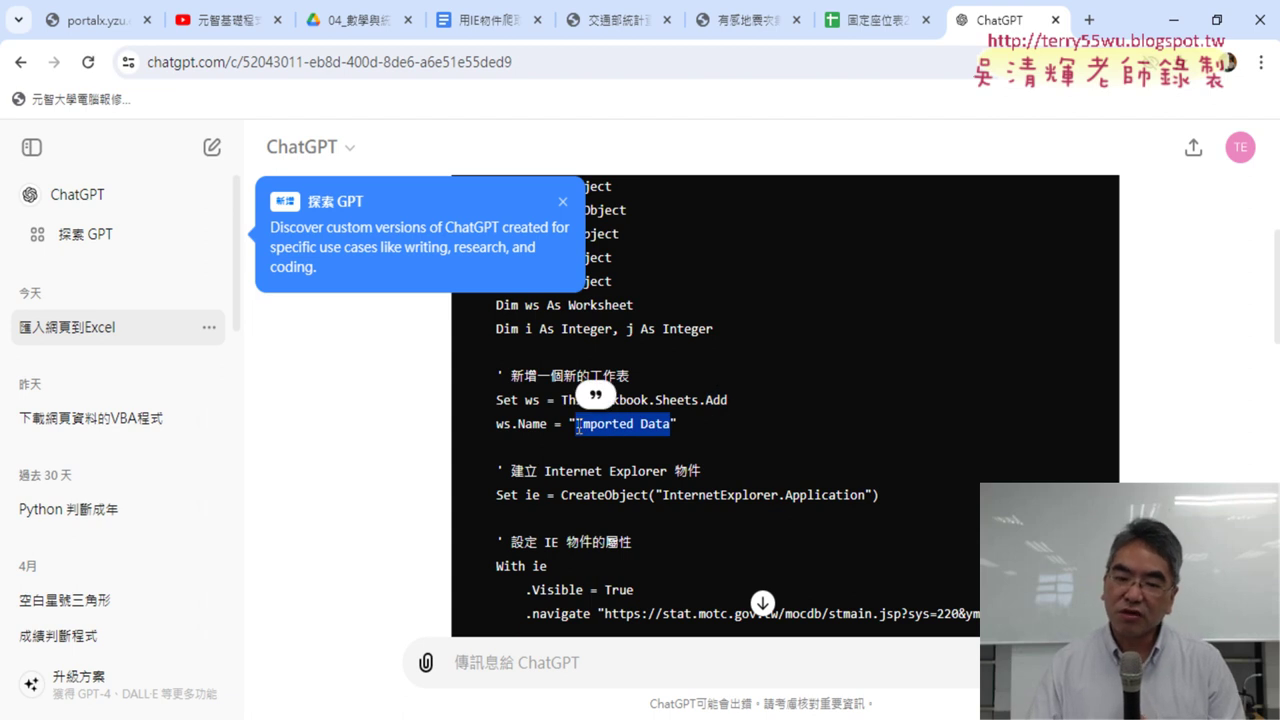
drag(688, 424, 478, 407)
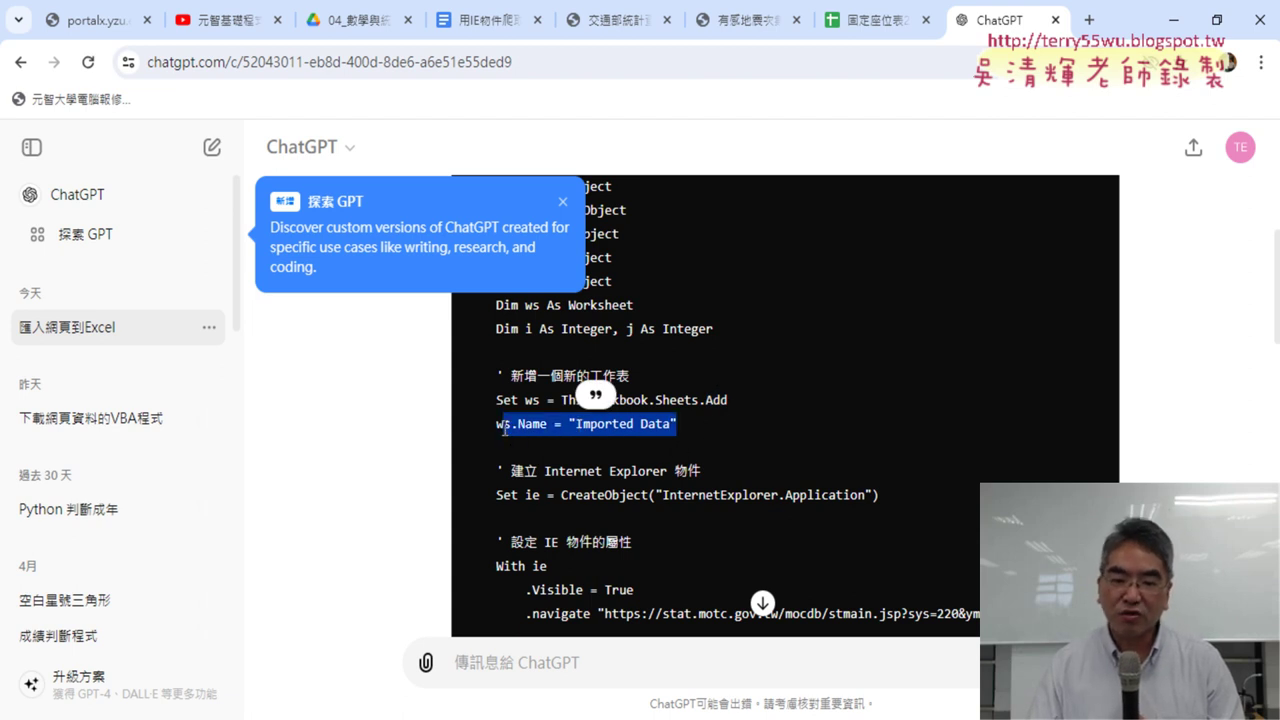
click(737, 426)
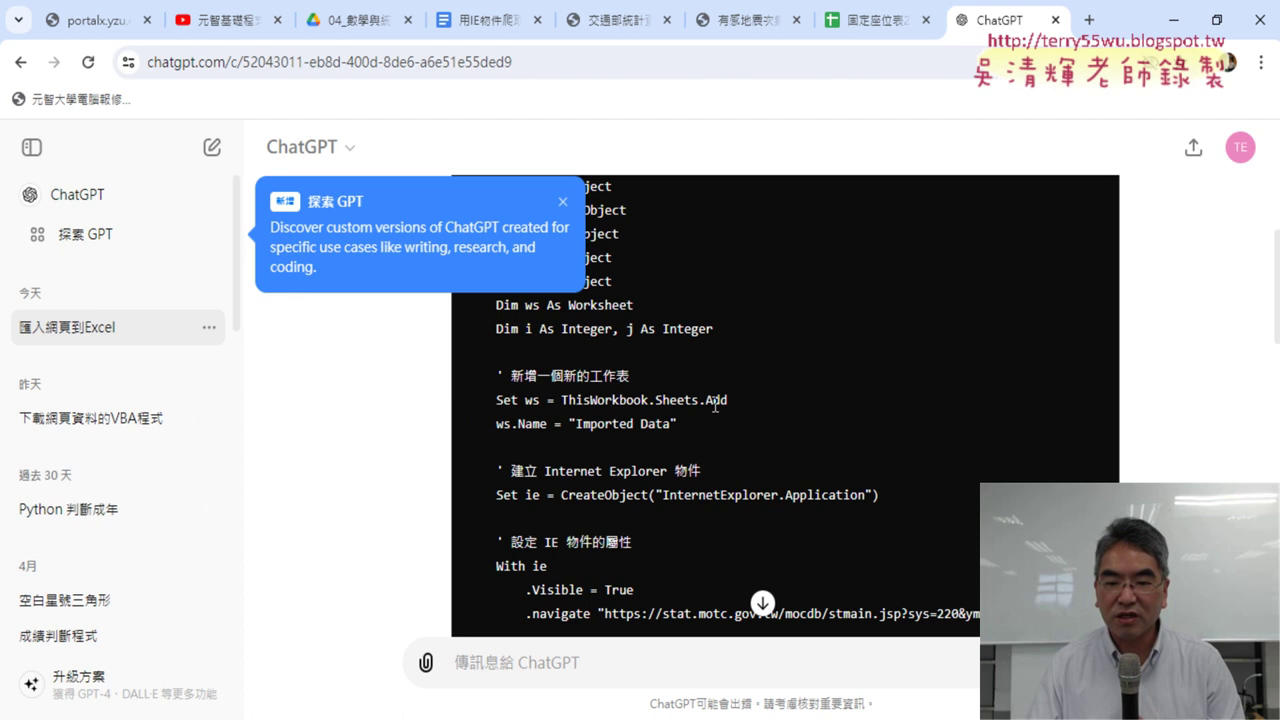
drag(673, 425, 579, 431)
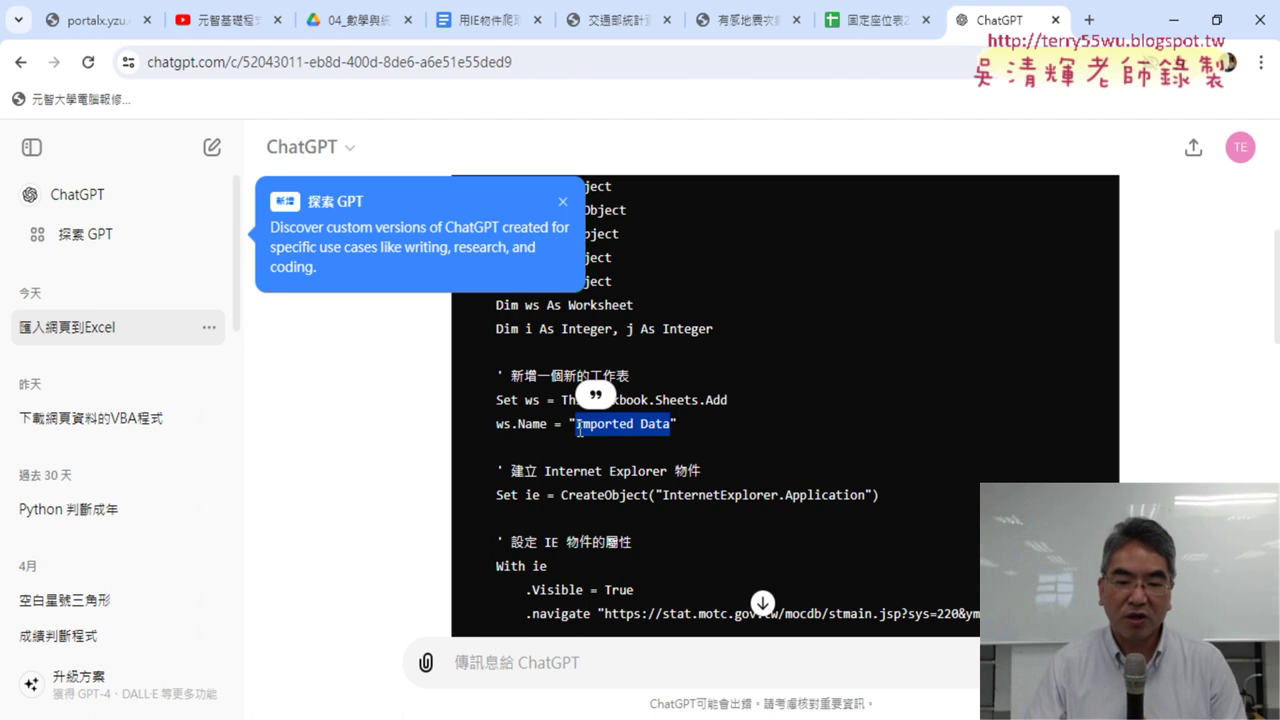
scroll(700, 440, down, 1)
click(755, 413)
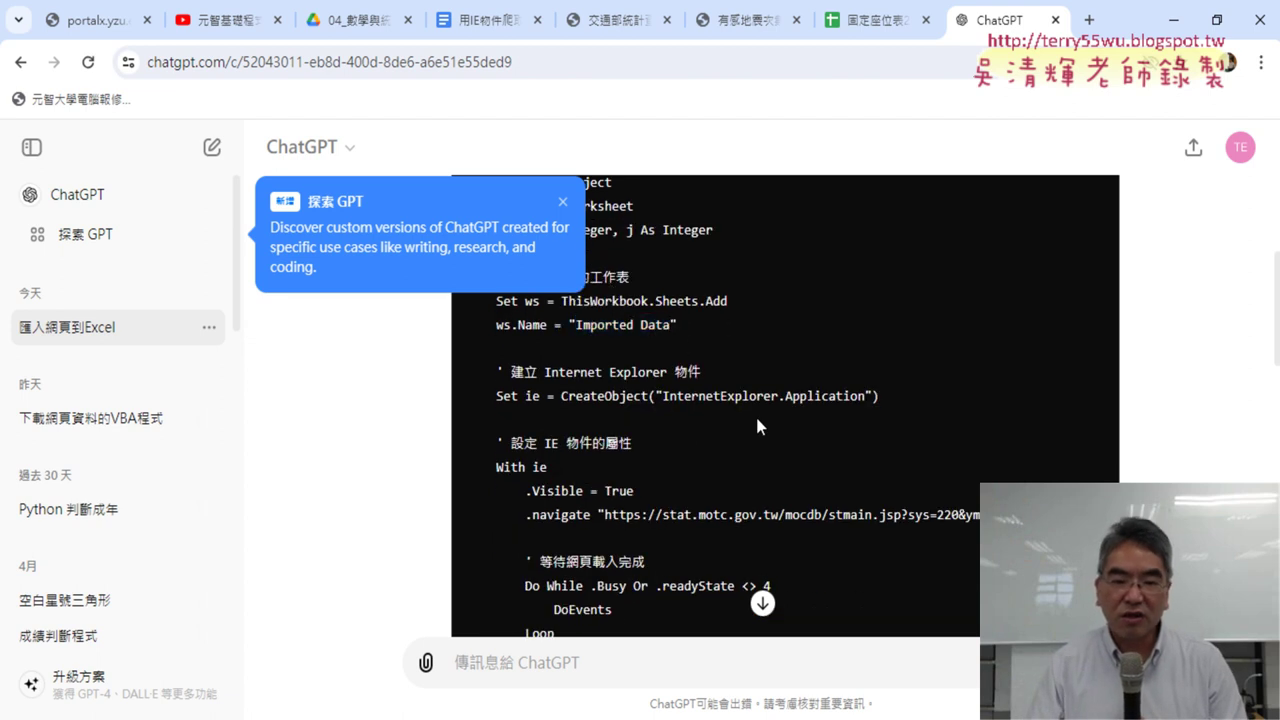
Dismiss the custom-GPT tip and highlight the CreateObject InternetExplorer.Application line assigning ie
click(563, 203)
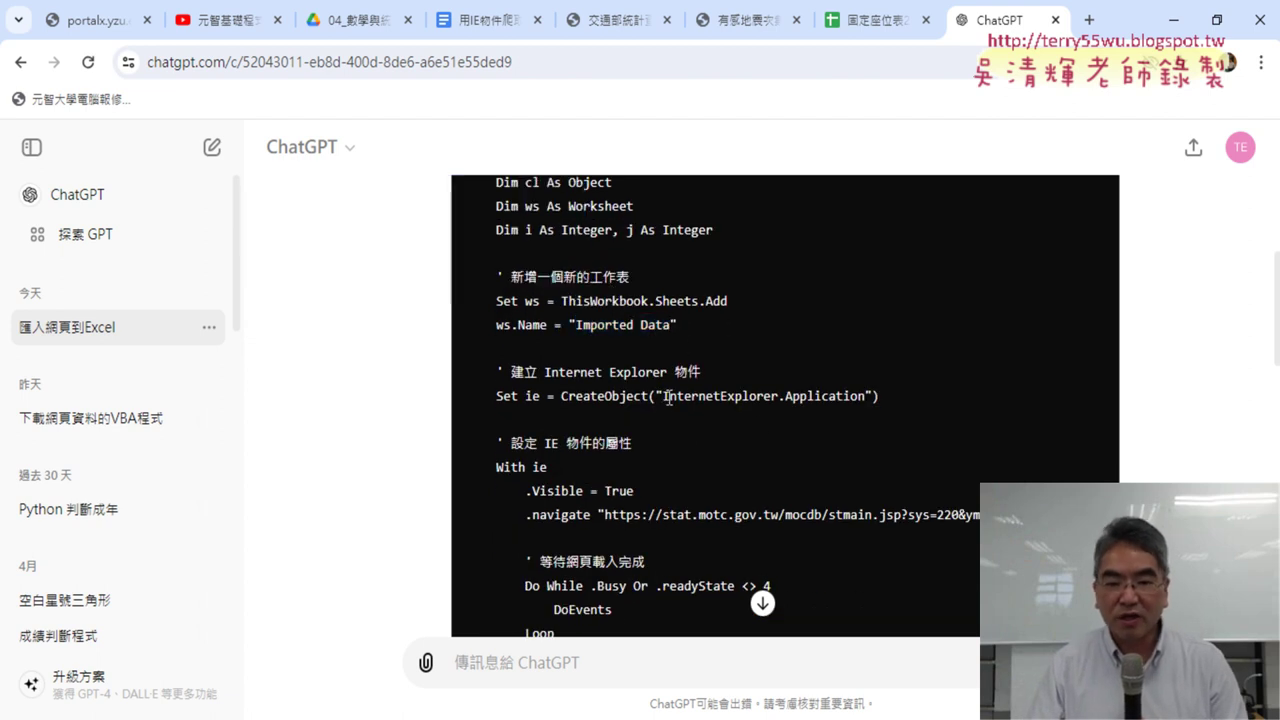
drag(662, 397, 866, 397)
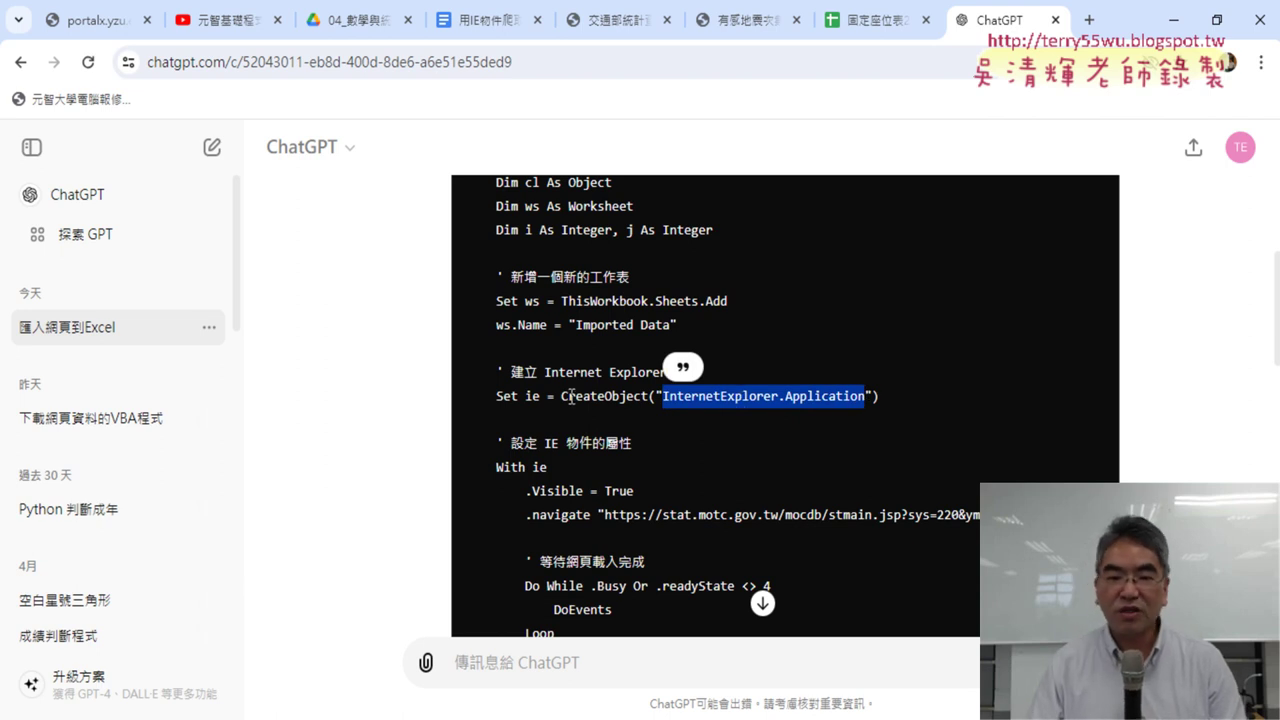
double_click(531, 400)
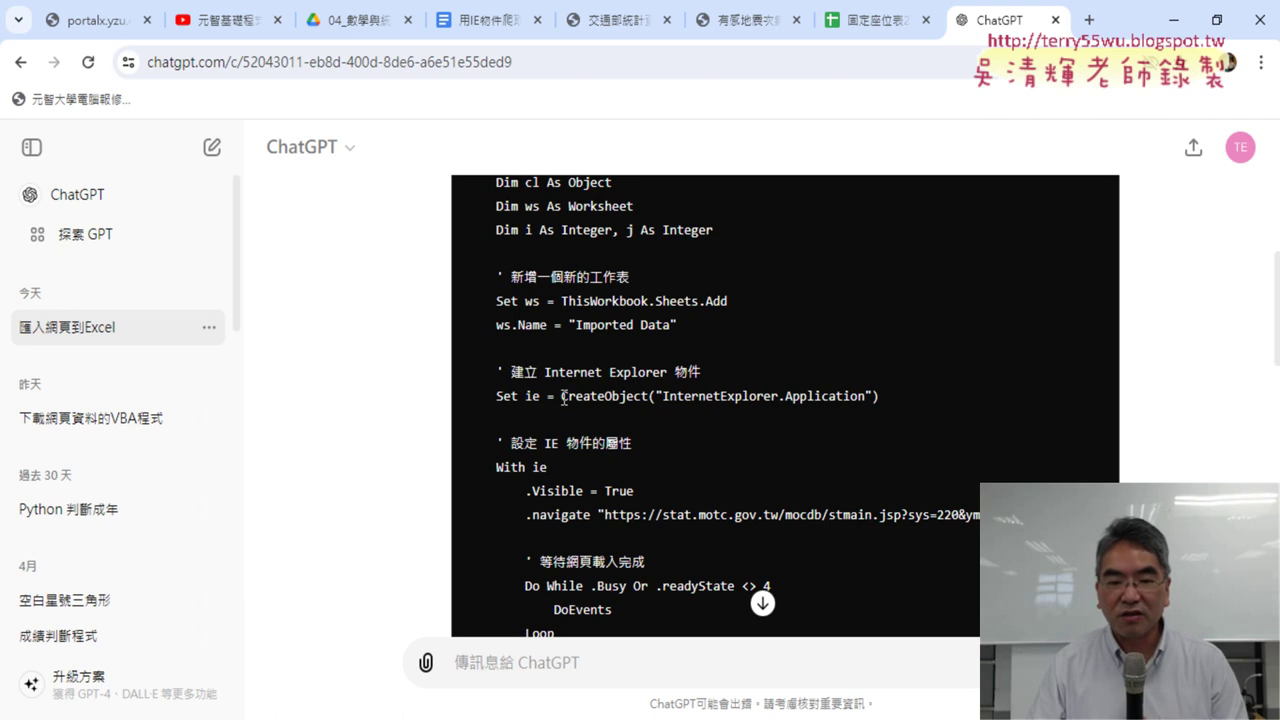
drag(563, 397, 650, 398)
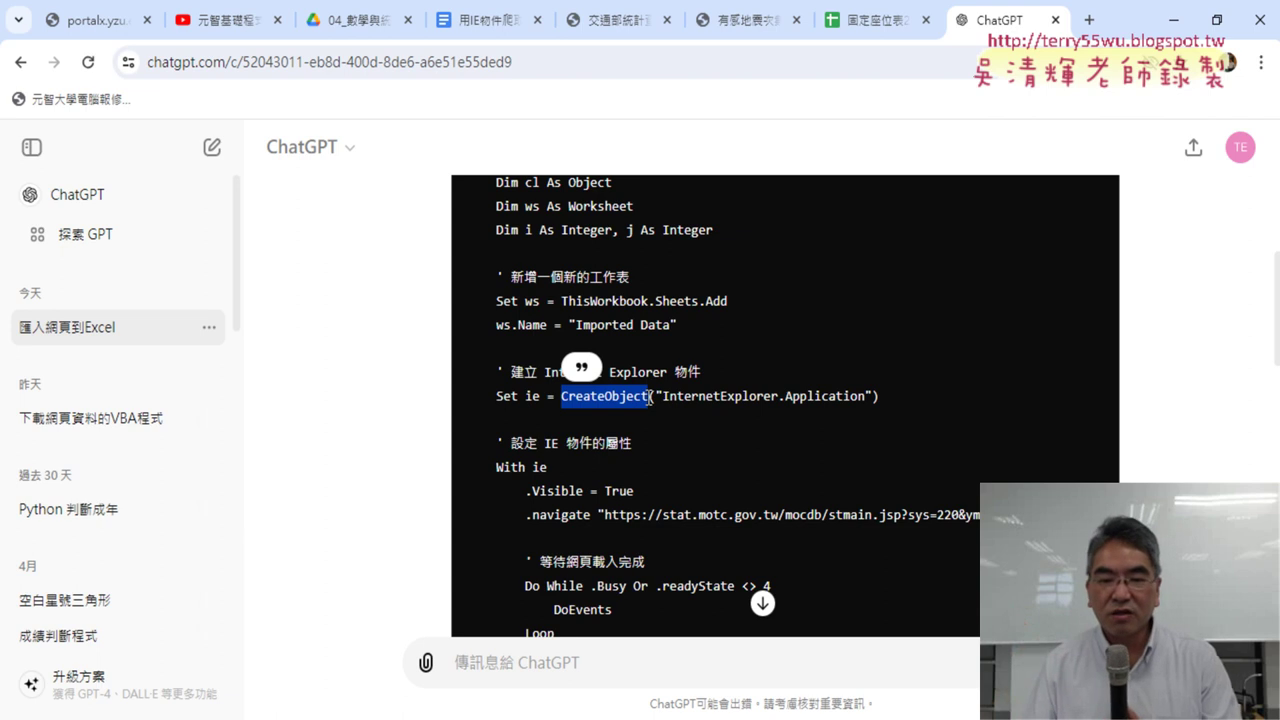
Highlight the .navigate line and its full stat.motc.gov.tw query URL
scroll(650, 397, down, 1)
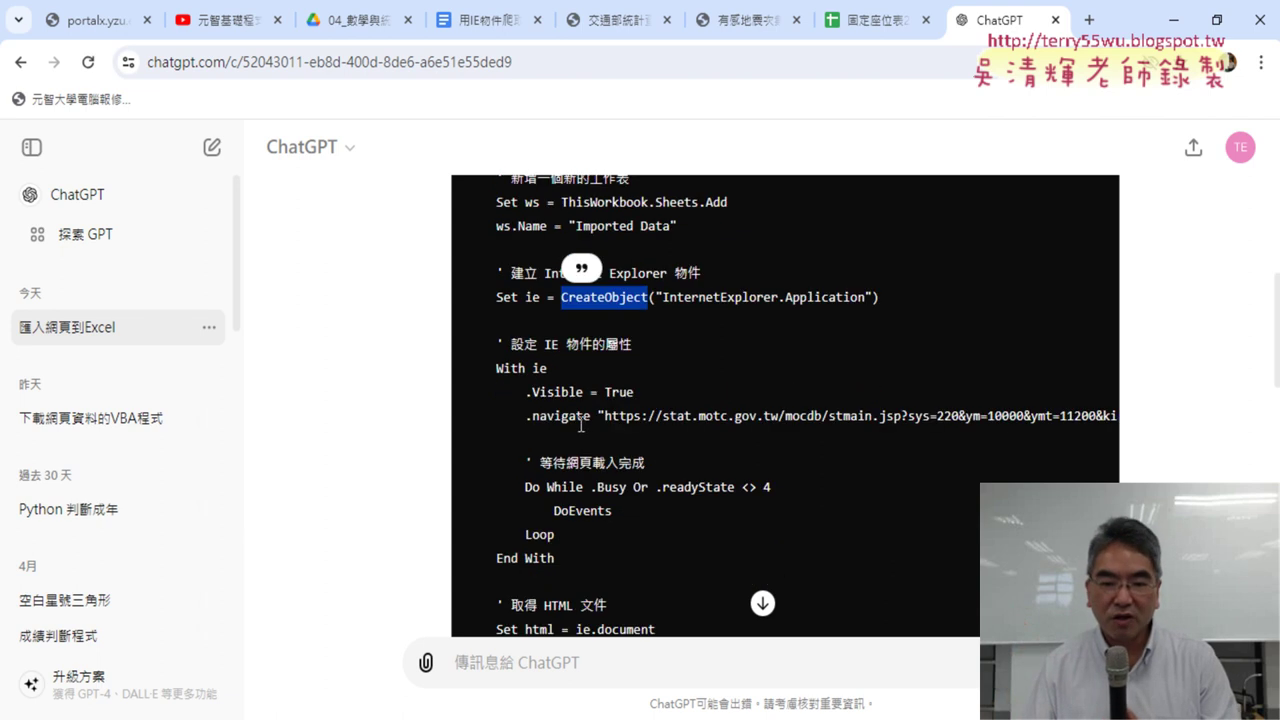
drag(594, 416, 524, 415)
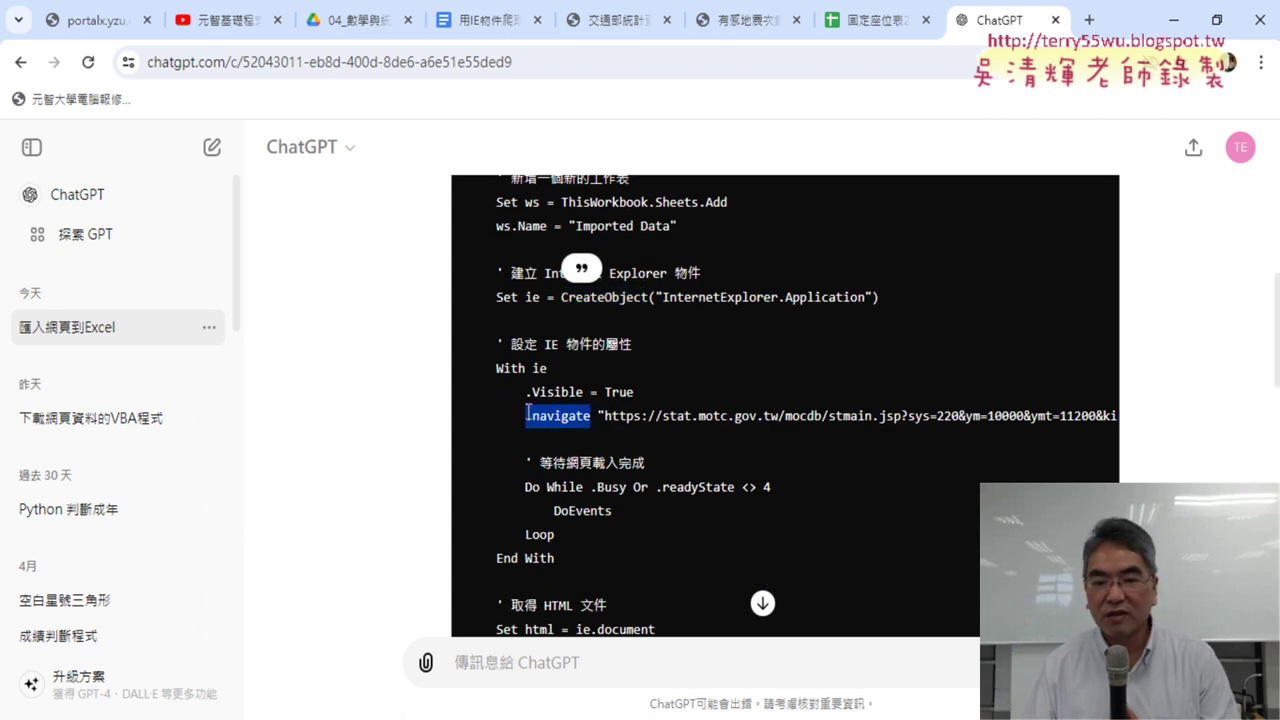
drag(601, 416, 1140, 432)
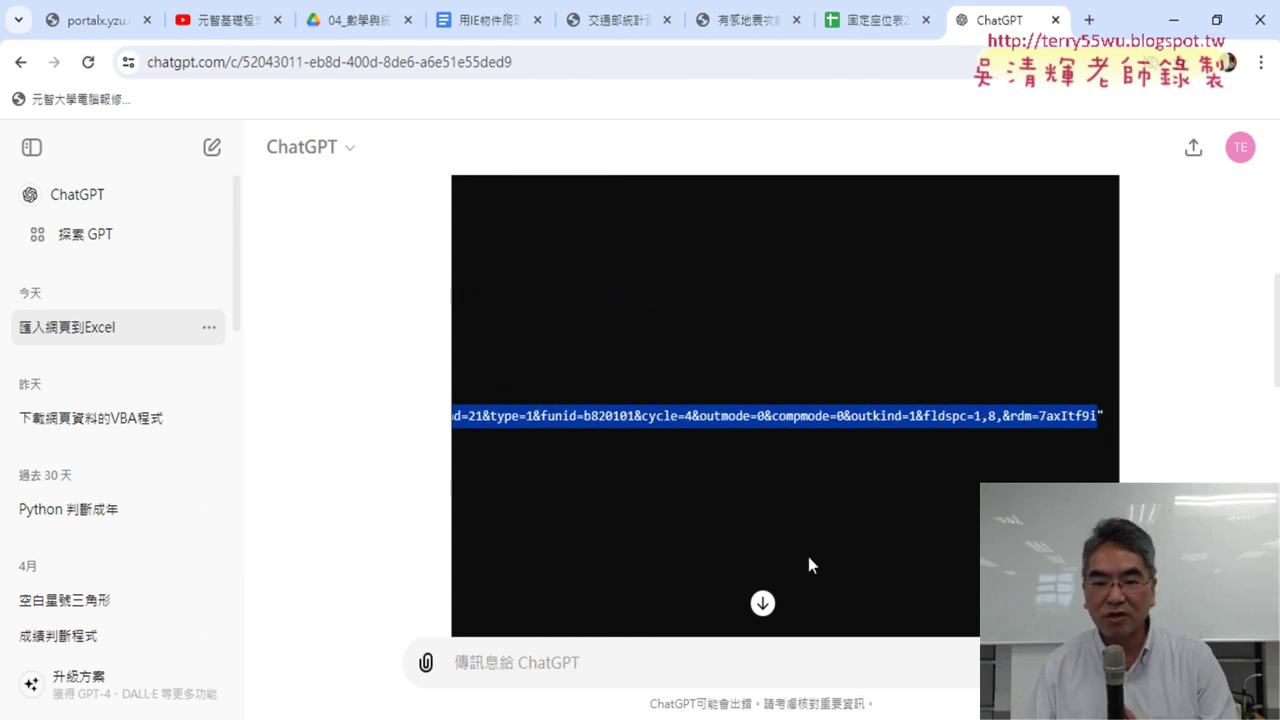
drag(603, 443, 309, 416)
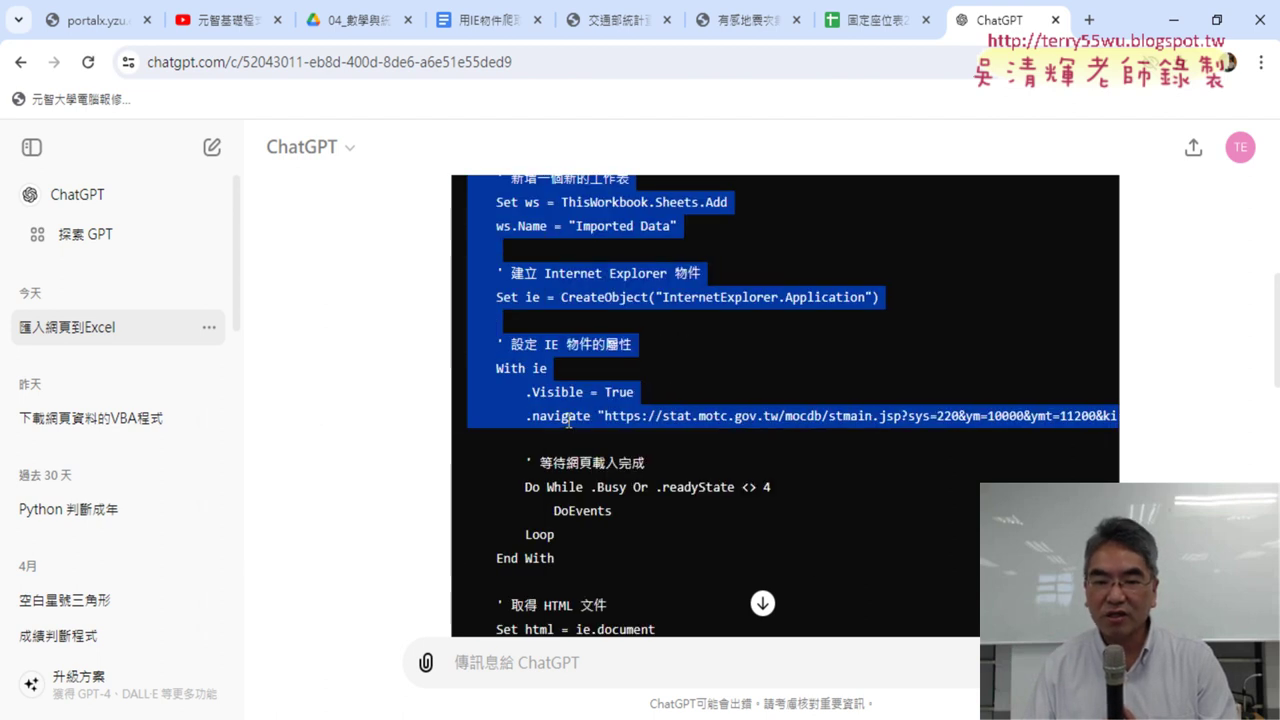
click(309, 416)
Highlight the Do While page-load loop and ie.document, then bring up the 交通部統計 query page
scroll(638, 358, down, 1)
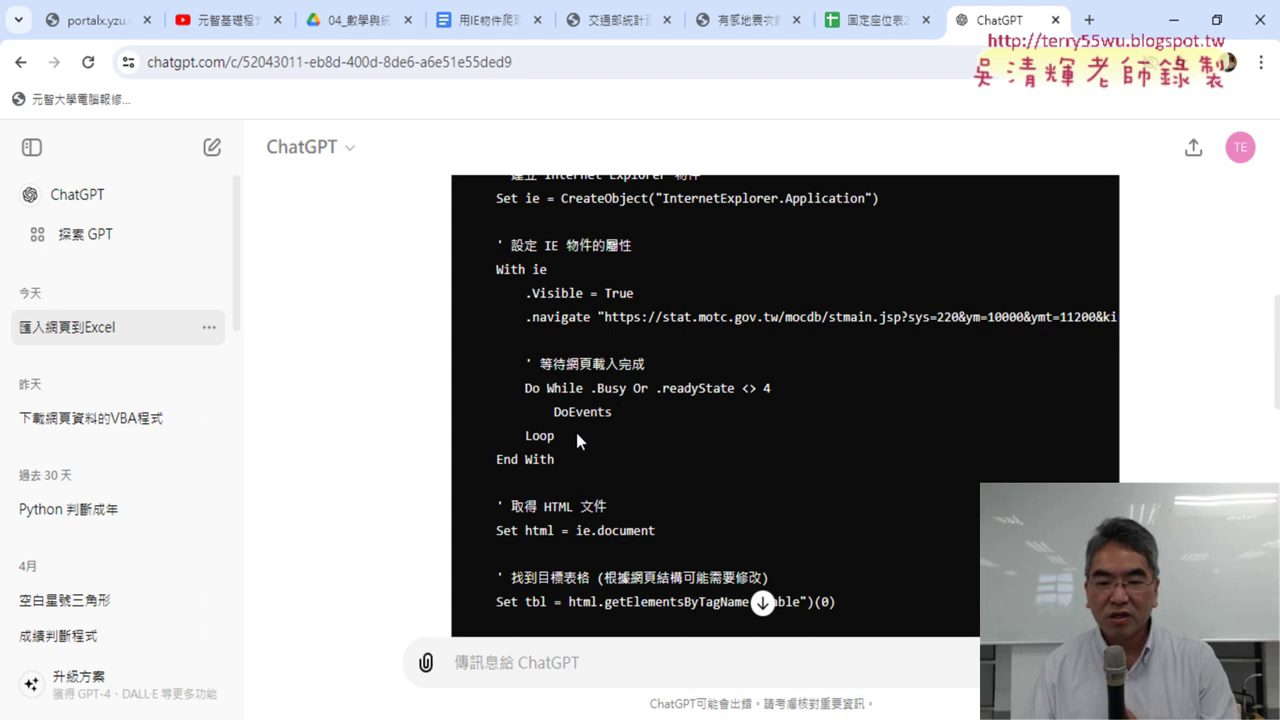
drag(577, 440, 495, 394)
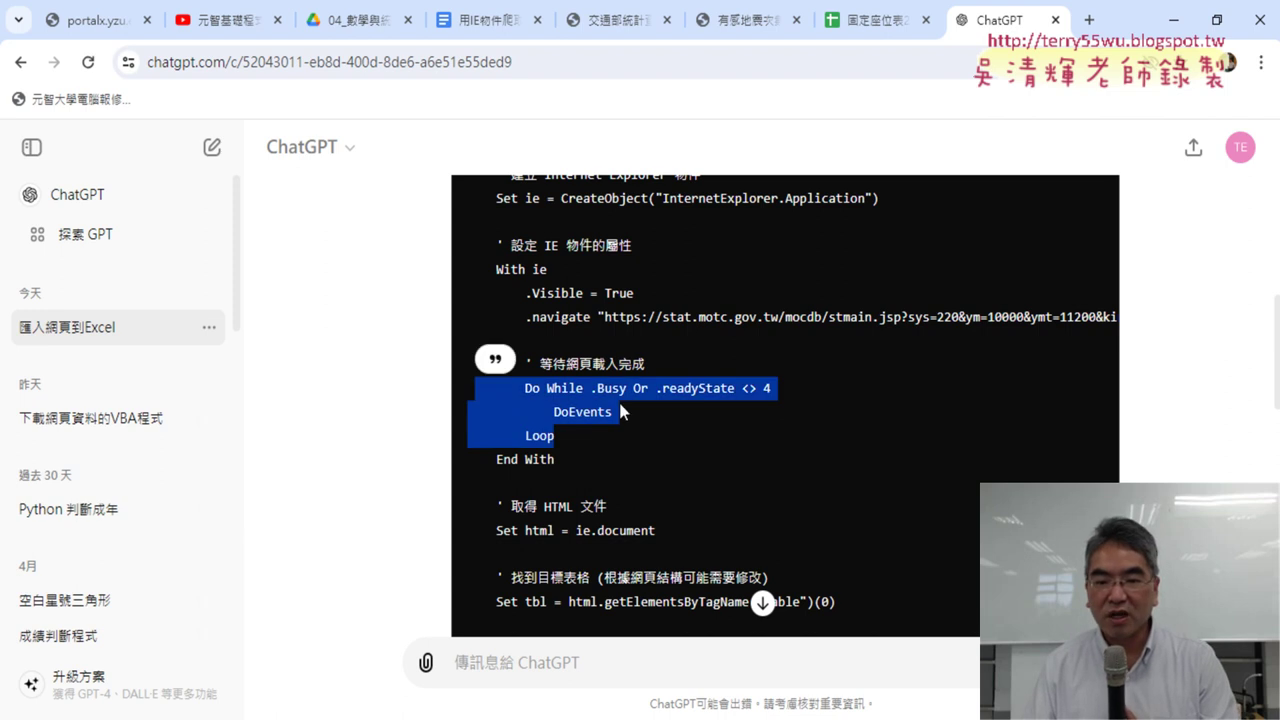
scroll(689, 409, down, 1)
click(711, 408)
scroll(705, 370, down, 2)
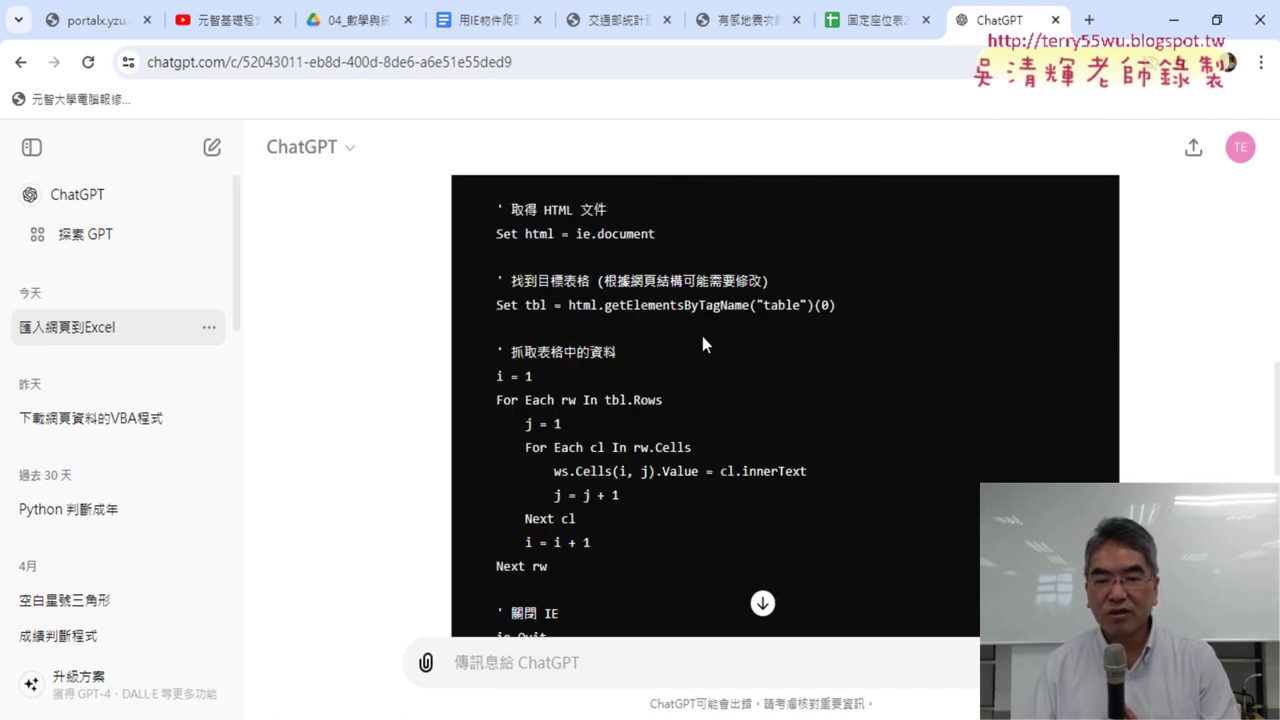
drag(666, 240, 590, 237)
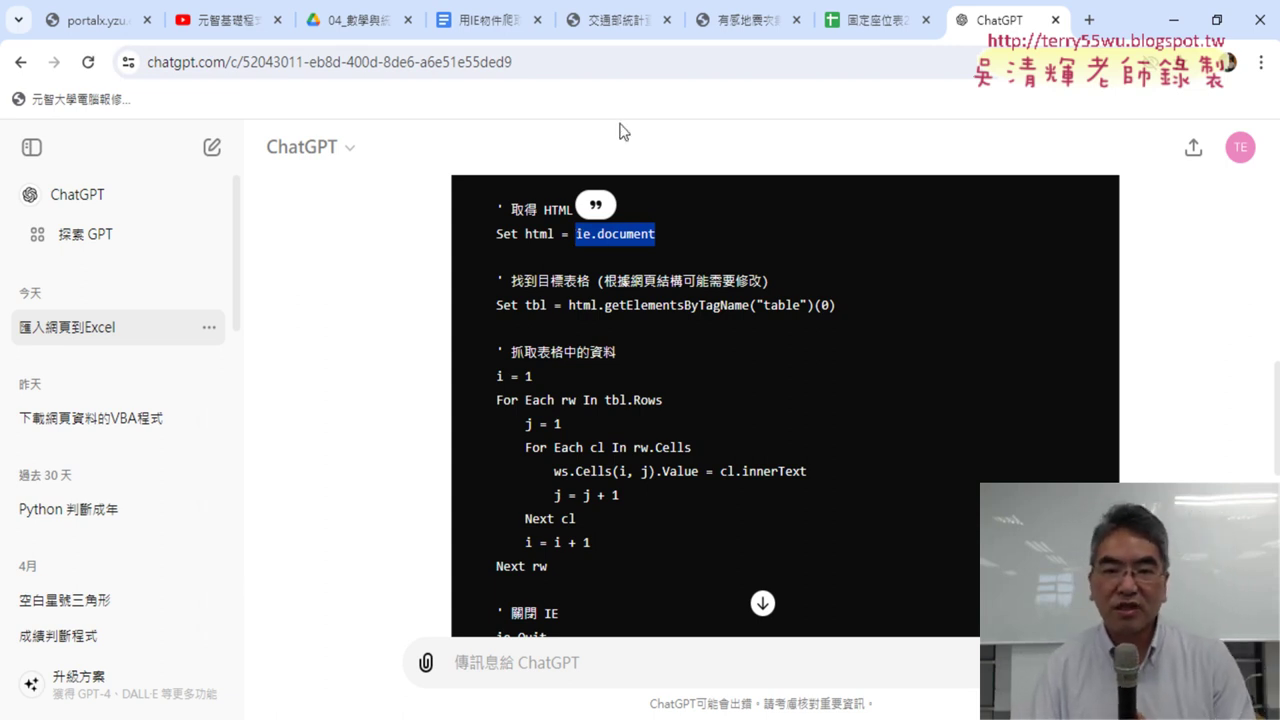
click(605, 28)
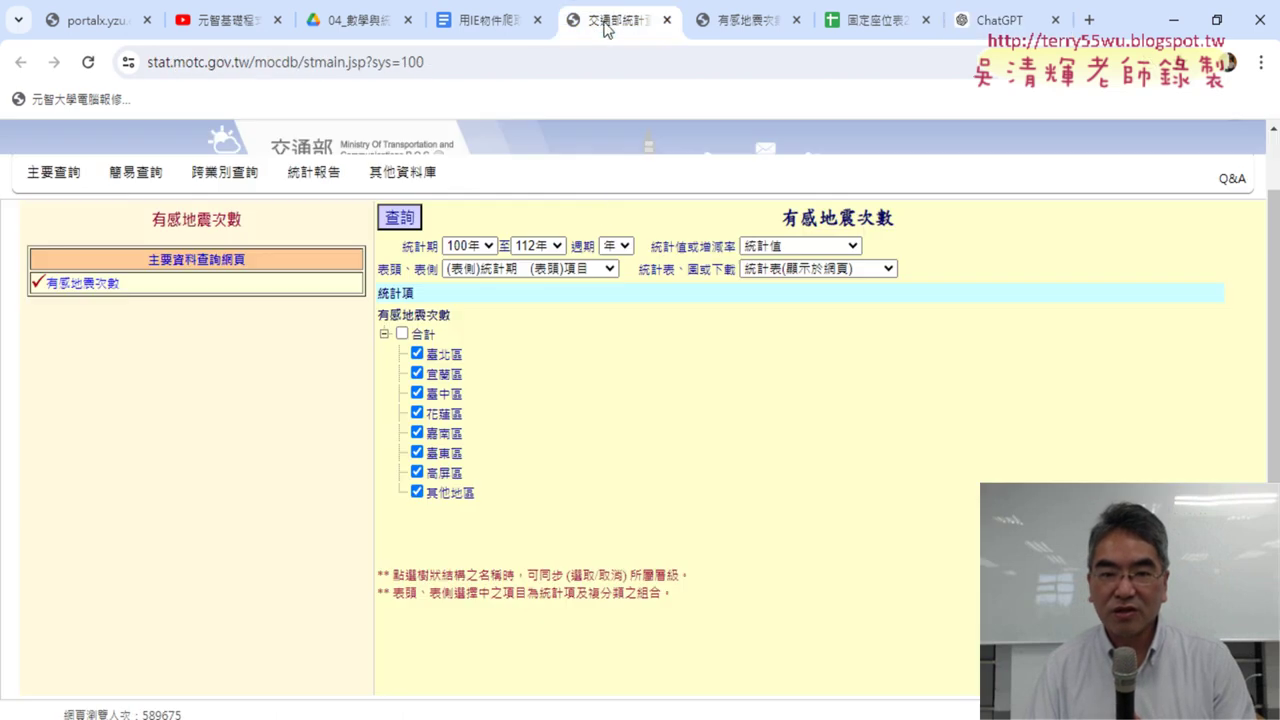
Open the MOTC query page's HTML source with 檢視網頁原始碼
right_click(608, 366)
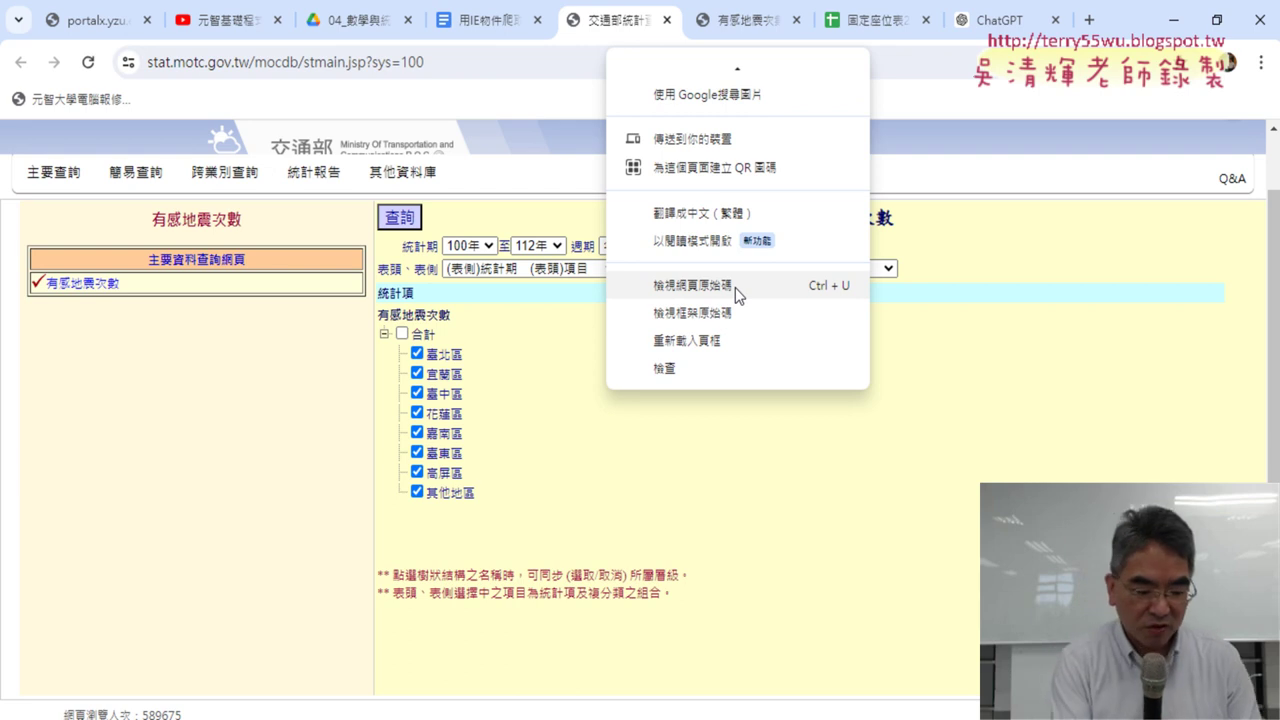
drag(745, 300, 724, 302)
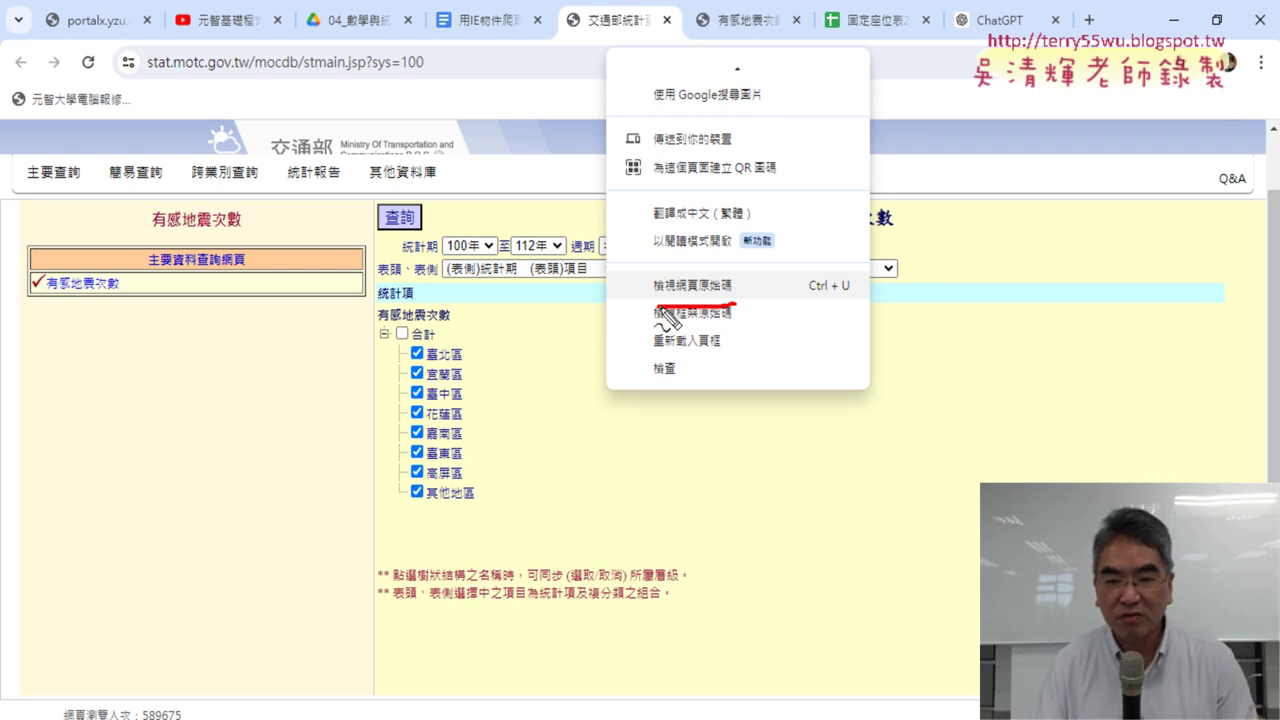
key(Escape)
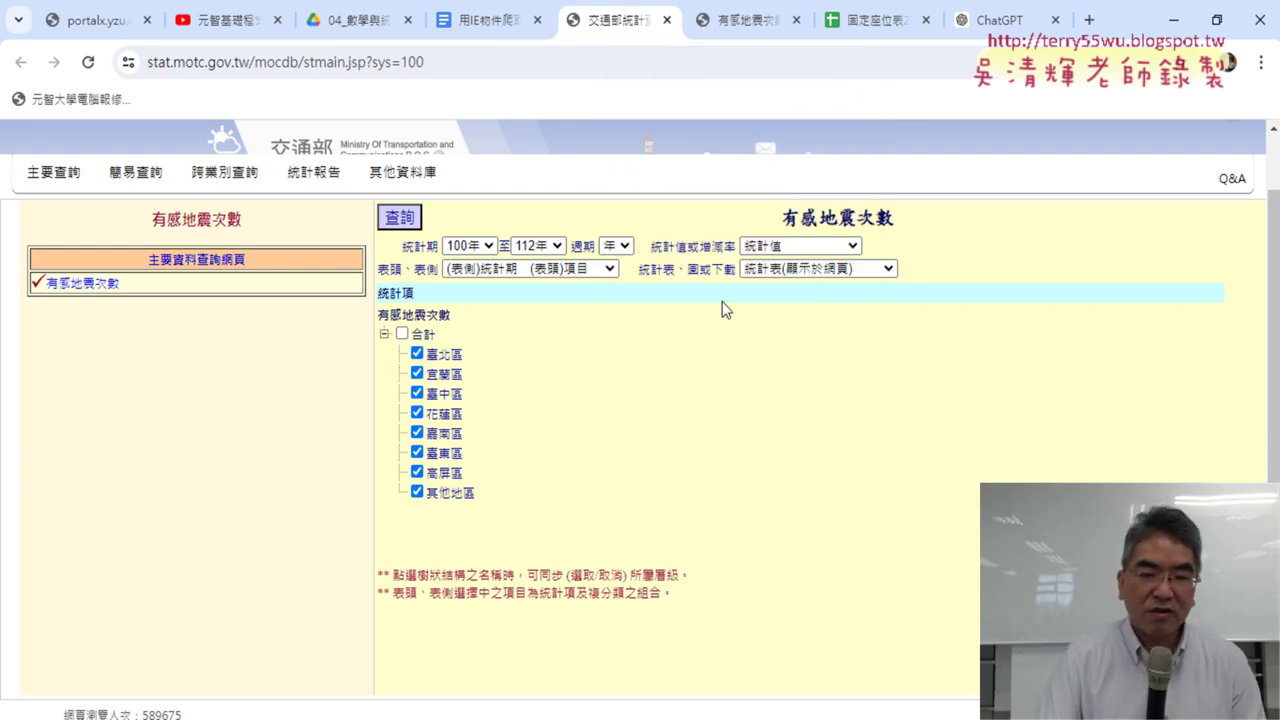
right_click(659, 377)
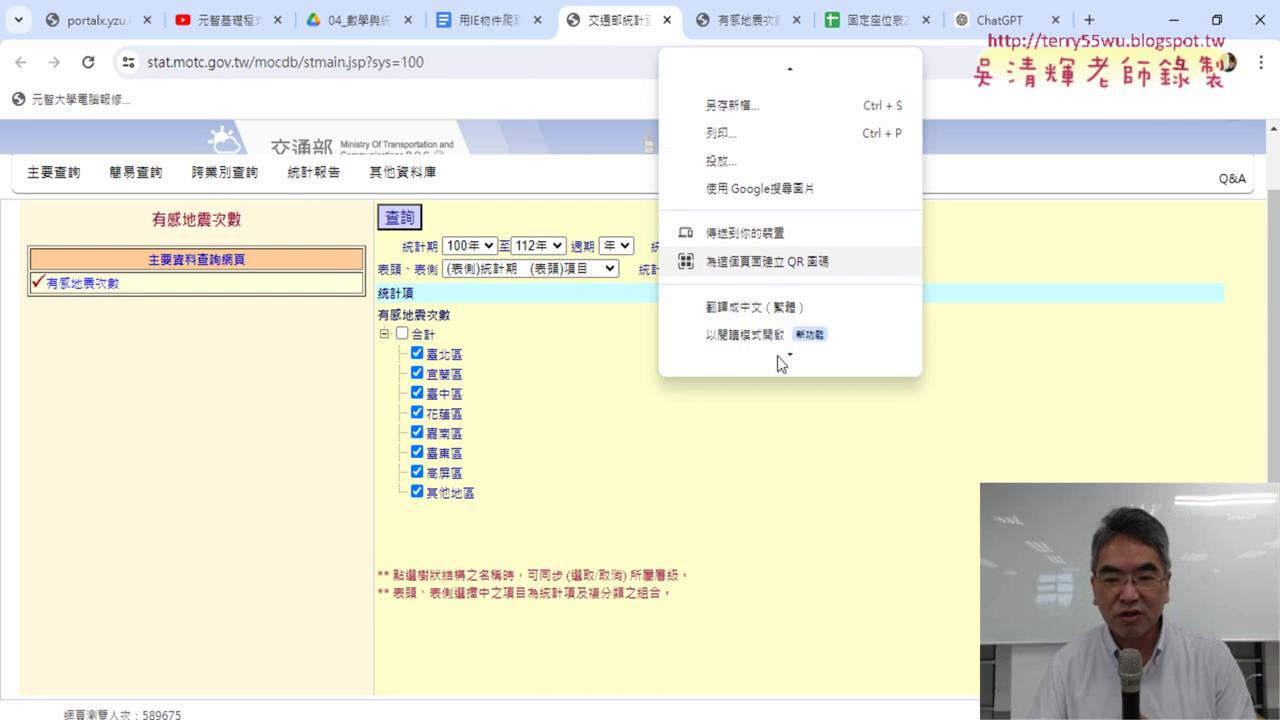
click(783, 272)
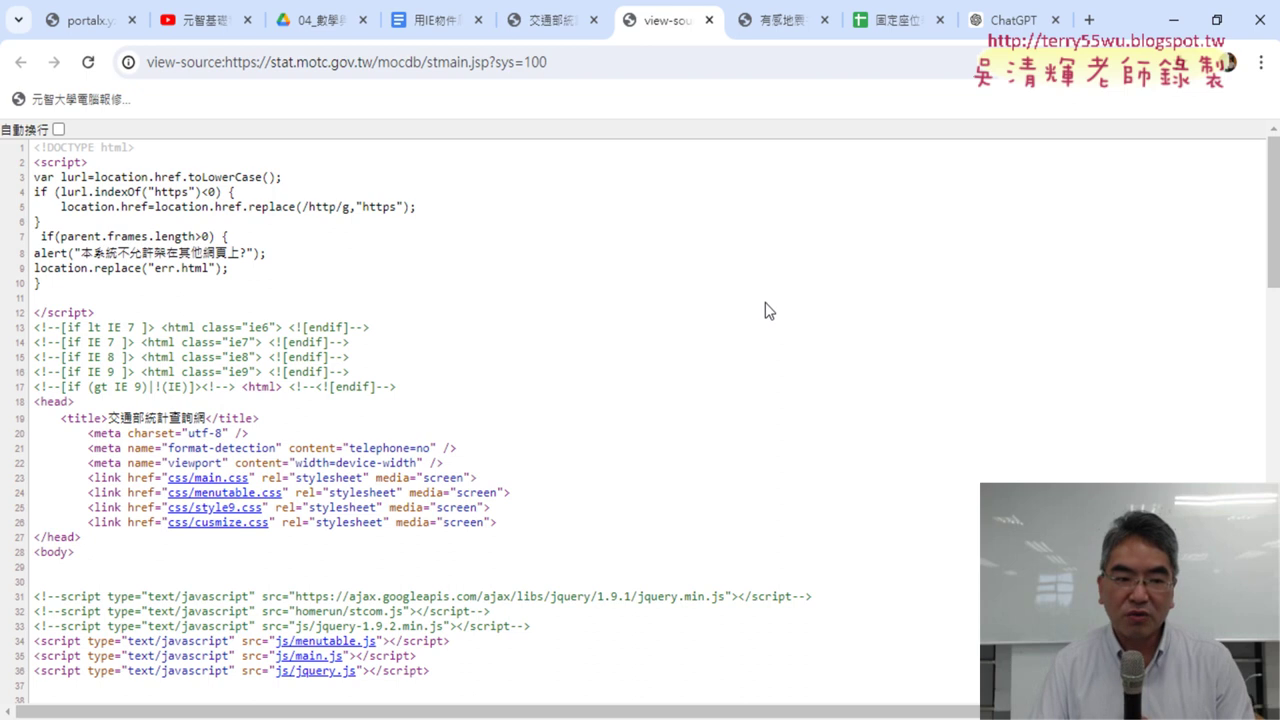
Scroll through the page source, close the view-source tab, and return to ChatGPT
scroll(765, 310, down, 2)
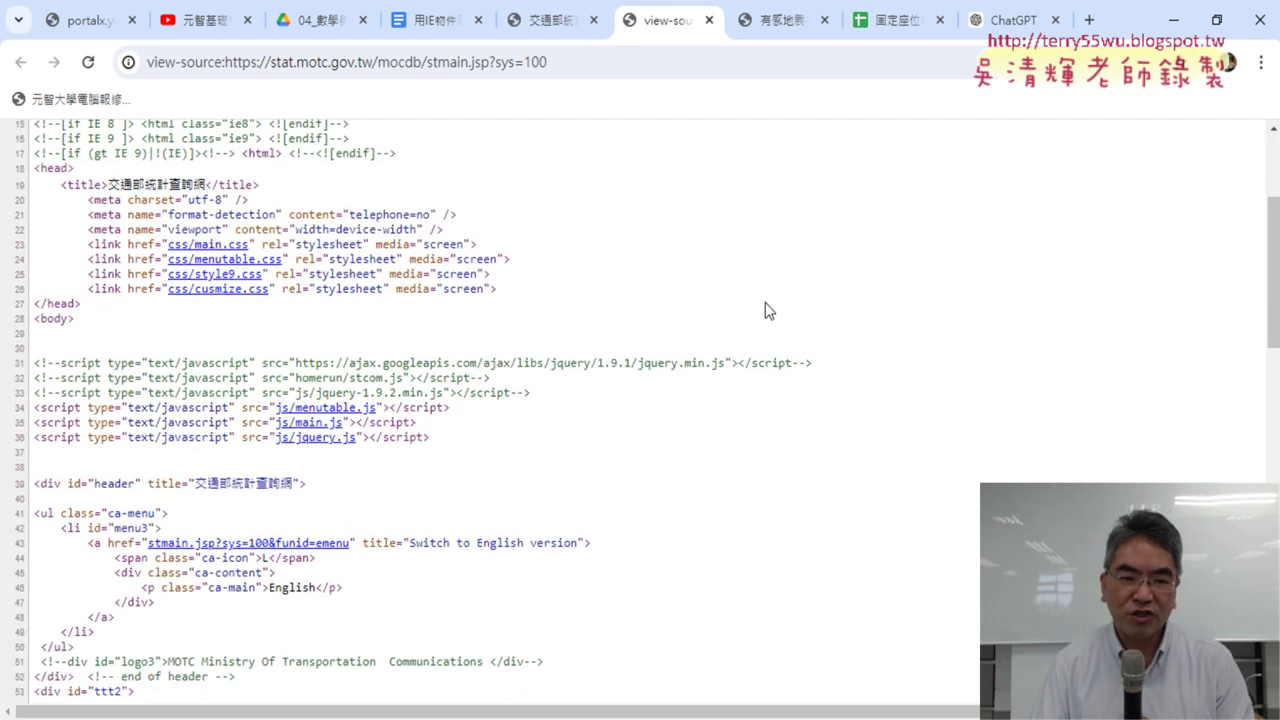
scroll(765, 310, down, 3)
scroll(765, 310, down, 1)
scroll(765, 303, down, 2)
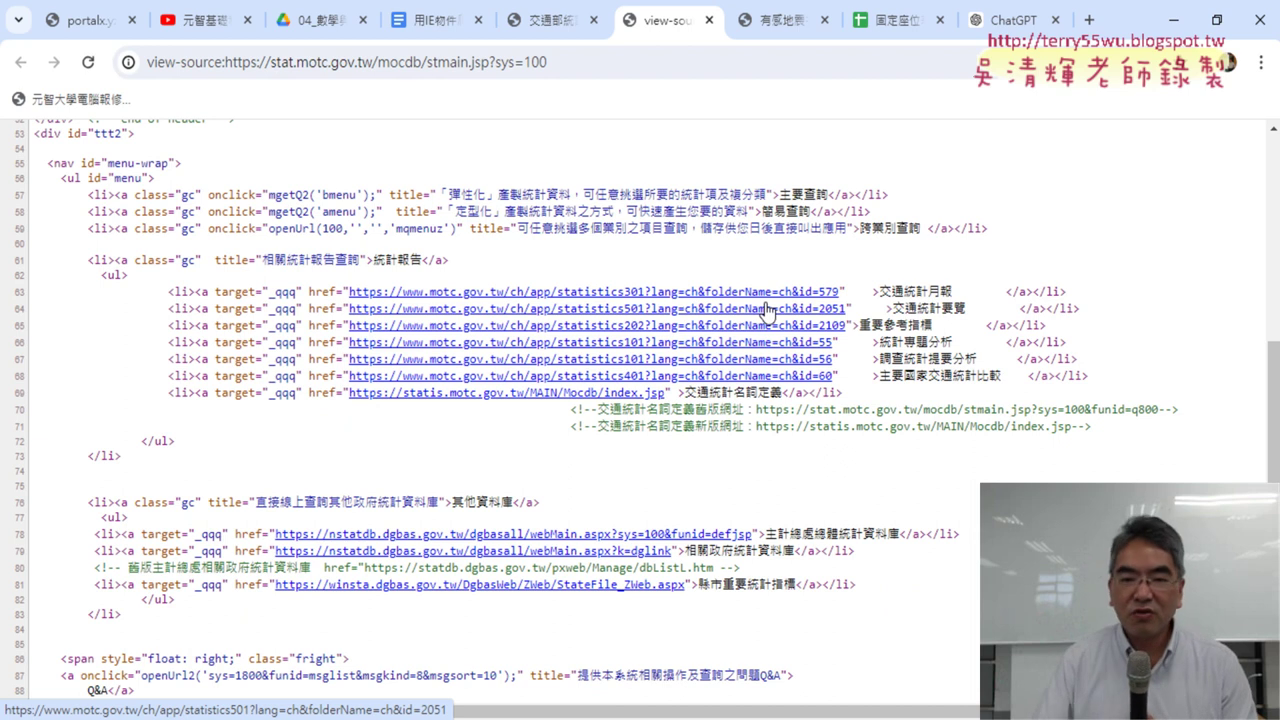
click(557, 22)
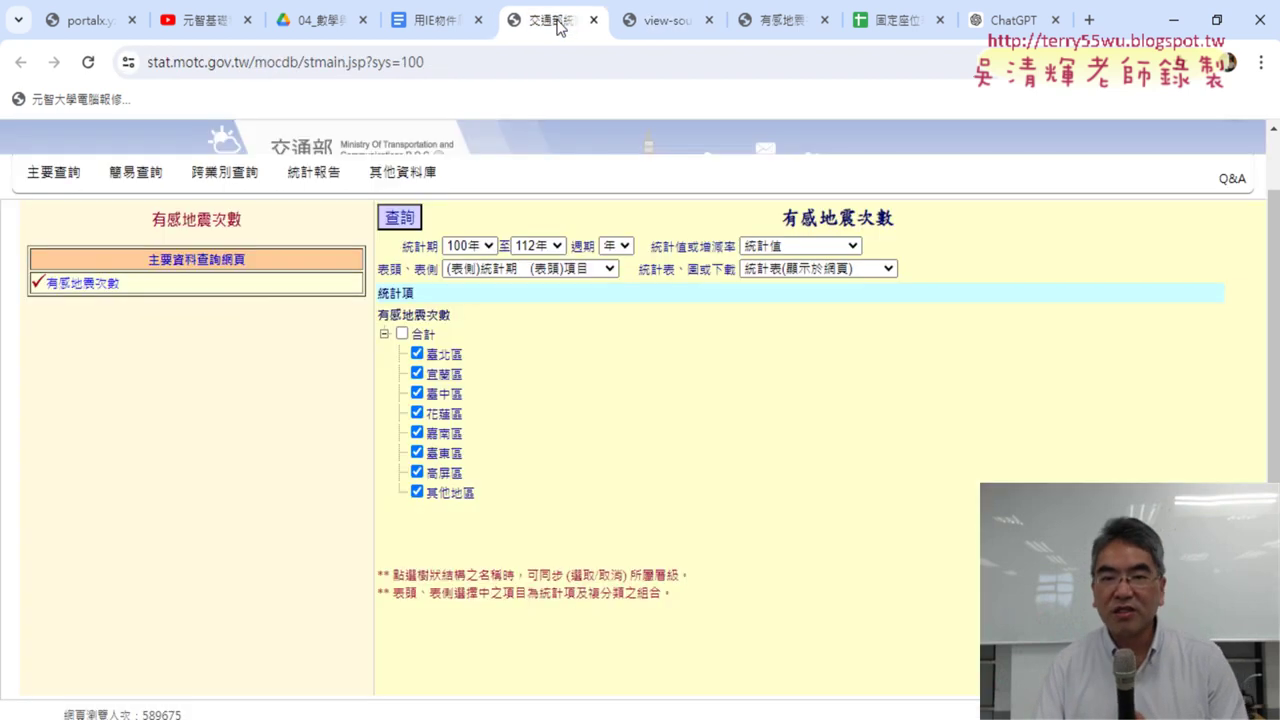
click(660, 20)
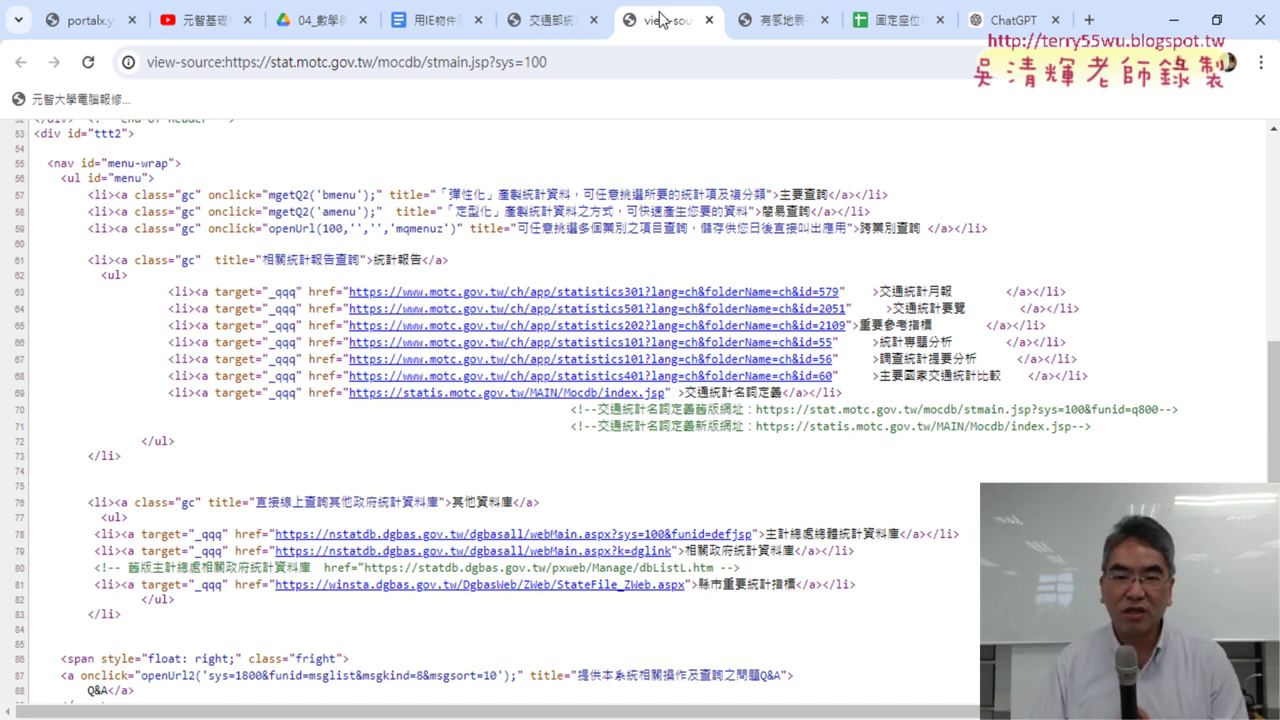
click(709, 20)
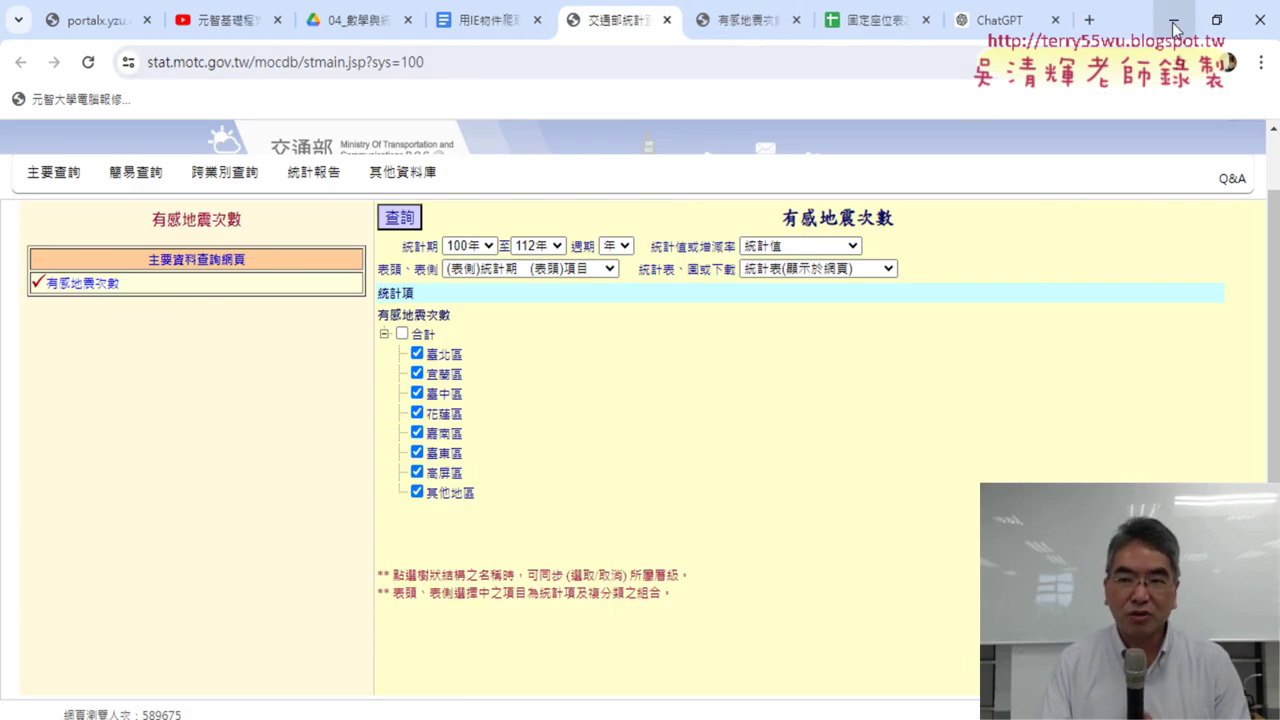
click(1003, 22)
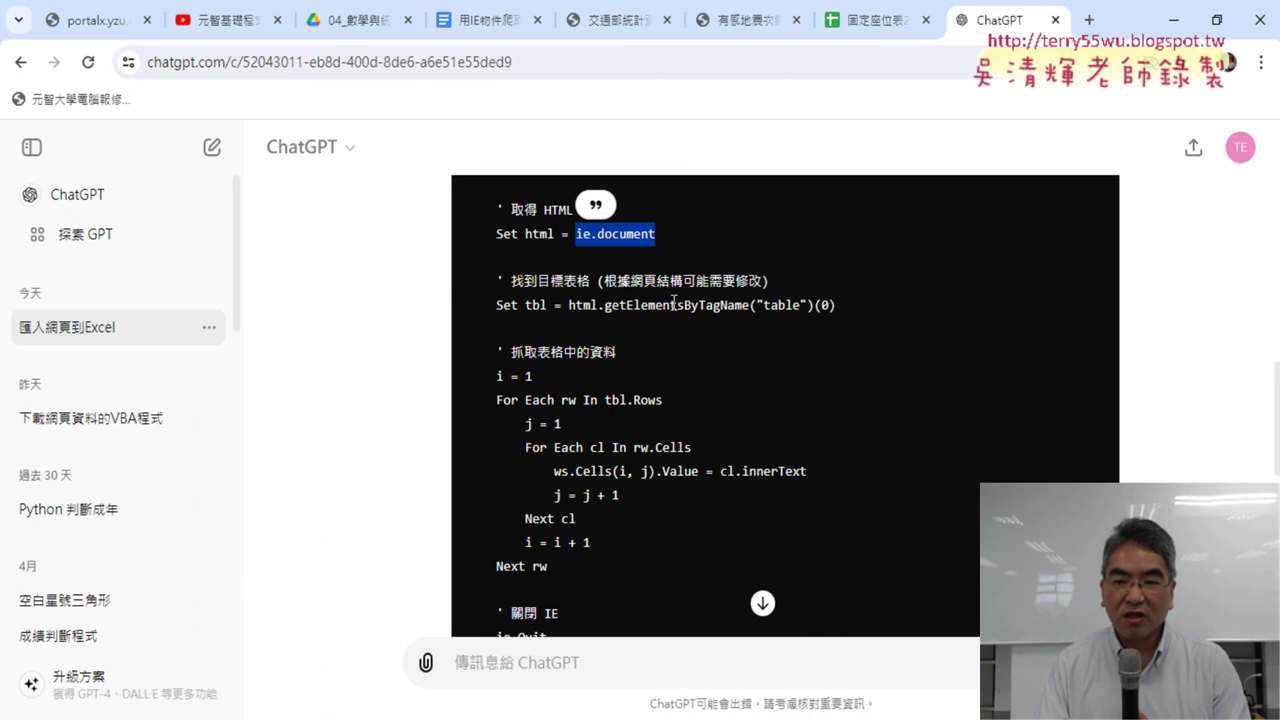
Highlight getElementsByTagName and ie.document in the code, then show the 有感地震次數 results table
drag(605, 305, 748, 305)
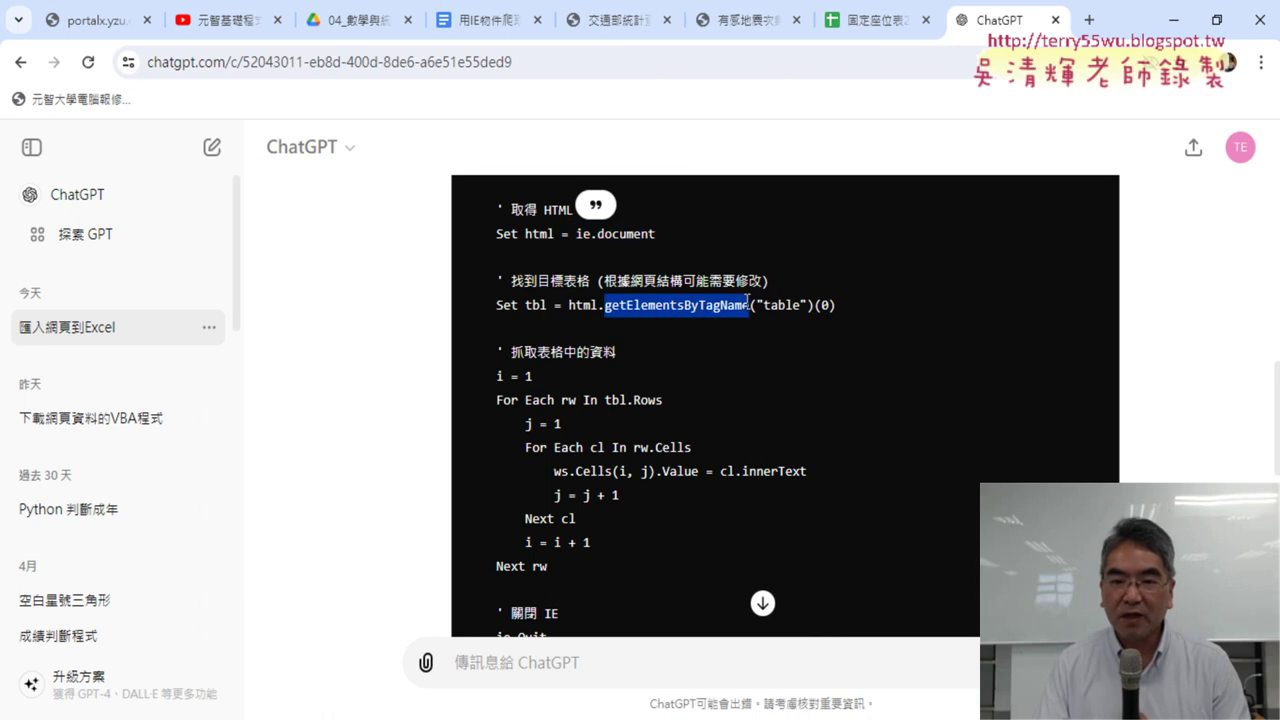
drag(656, 234, 576, 234)
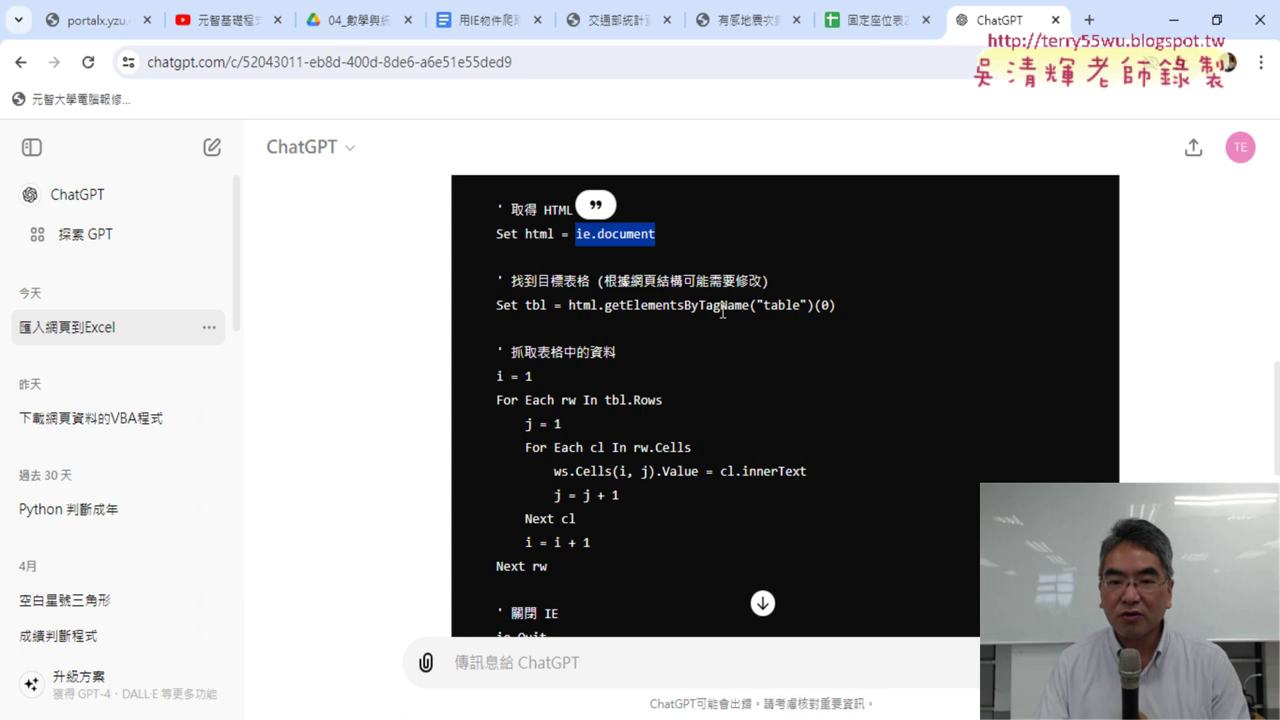
drag(698, 305, 751, 305)
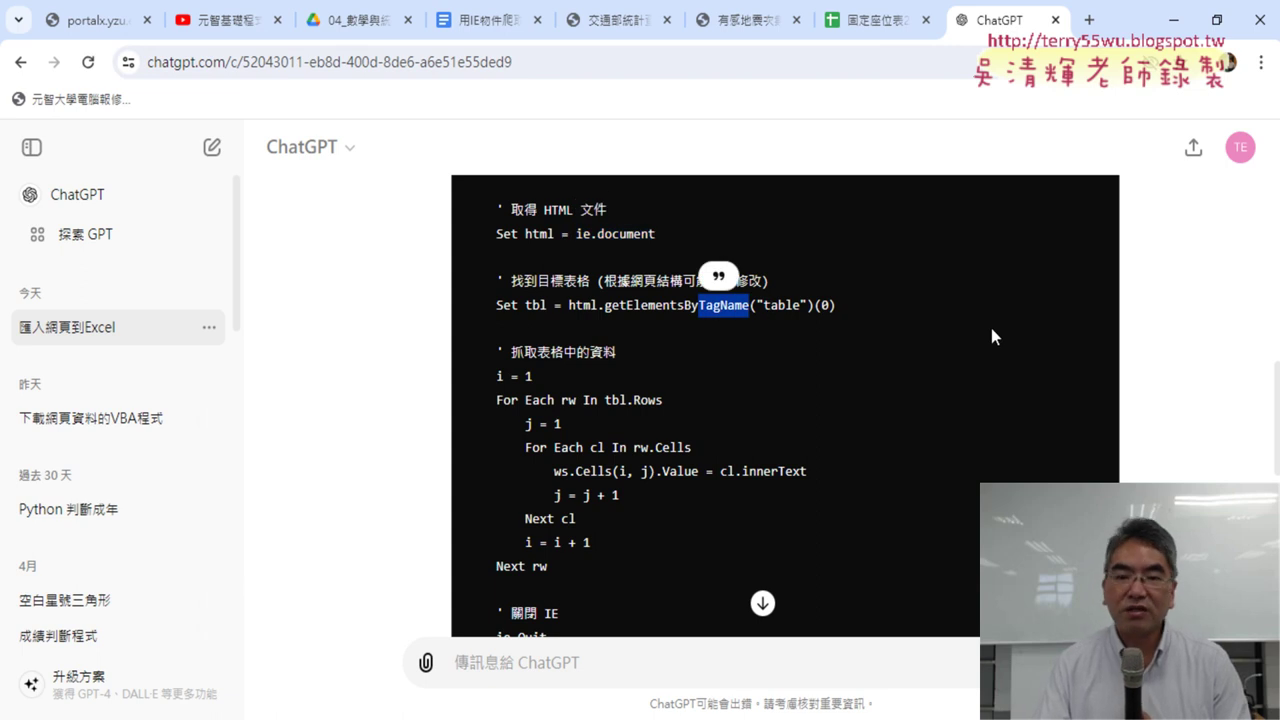
click(757, 22)
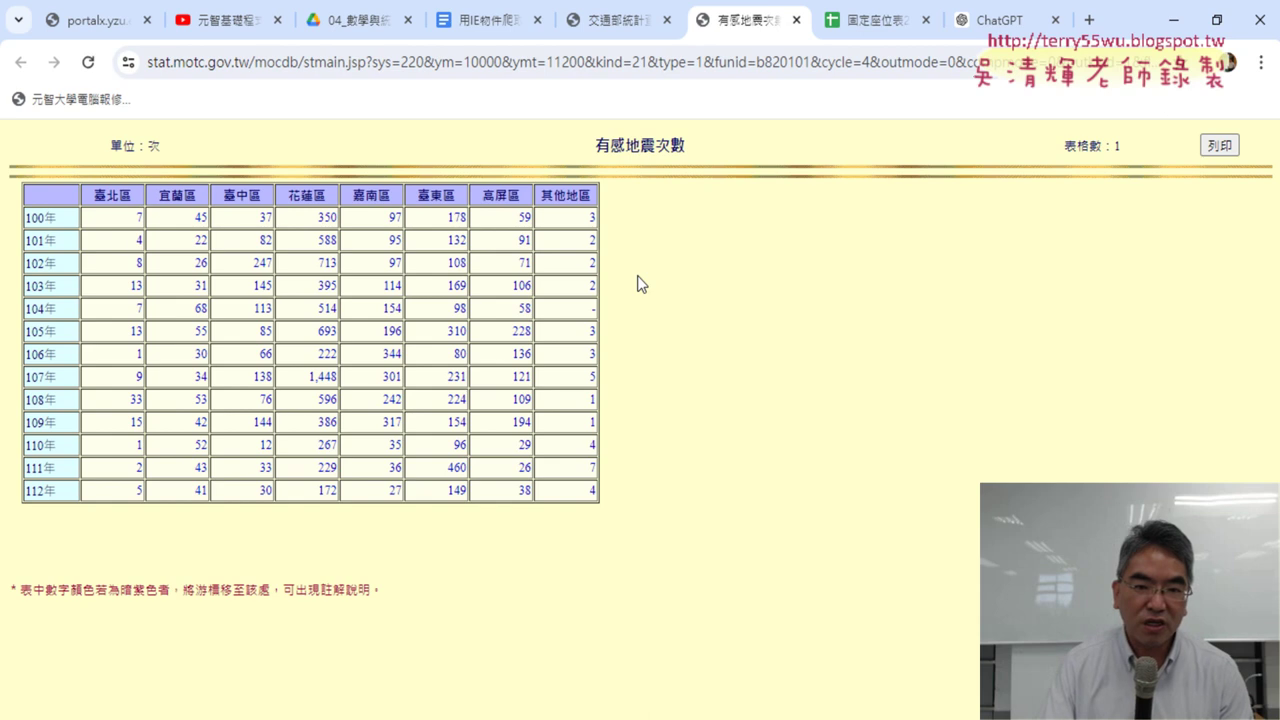
Inspect the 有感地震次數 results table's HTML in Chrome's developer tools
right_click(44, 198)
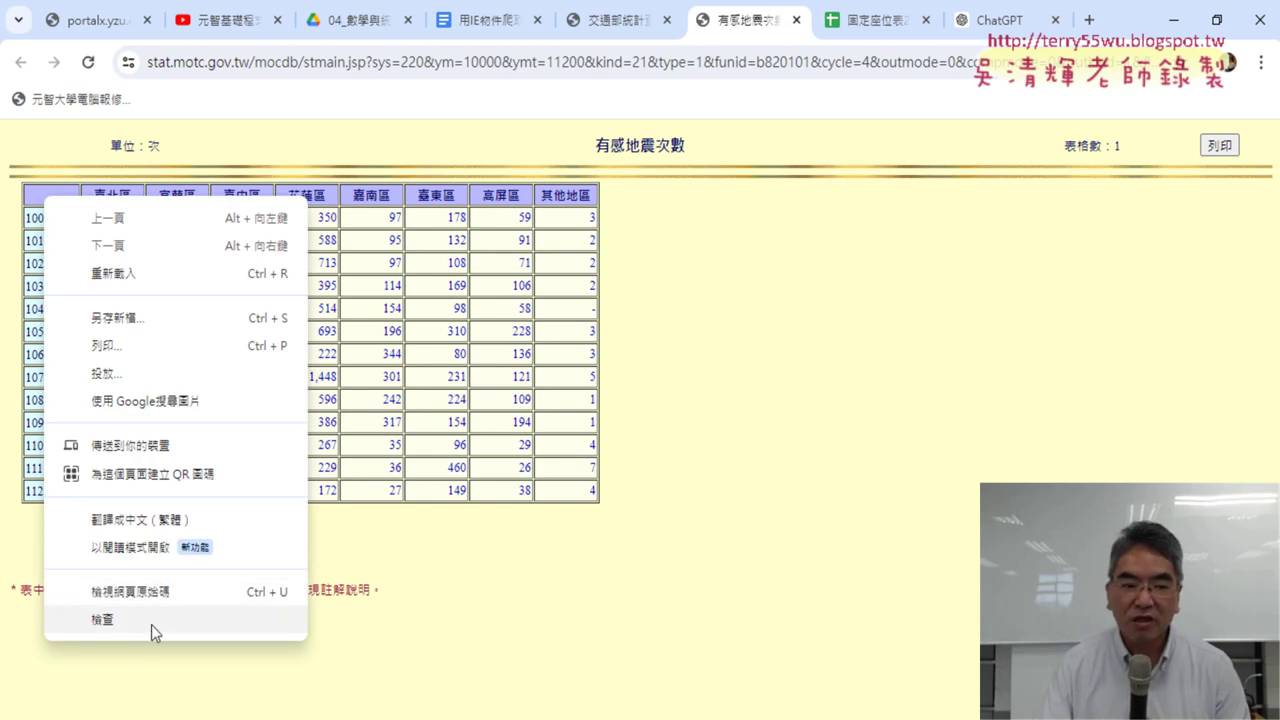
click(531, 481)
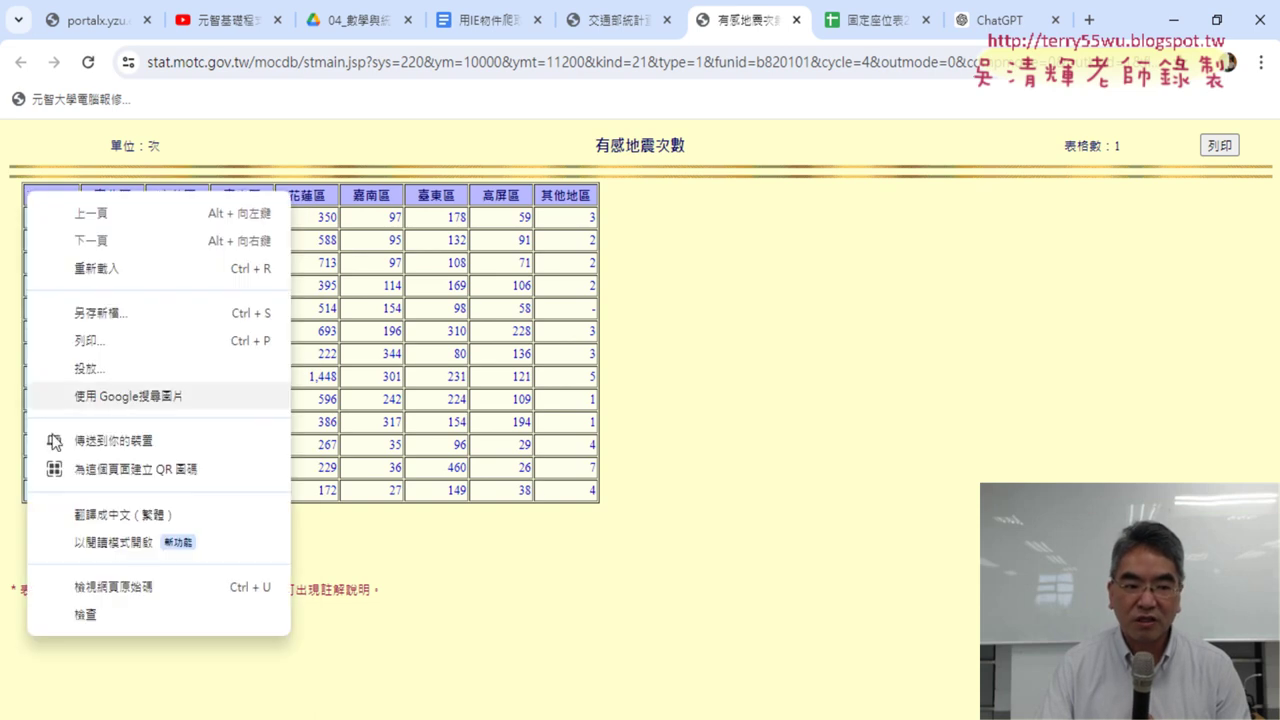
click(85, 615)
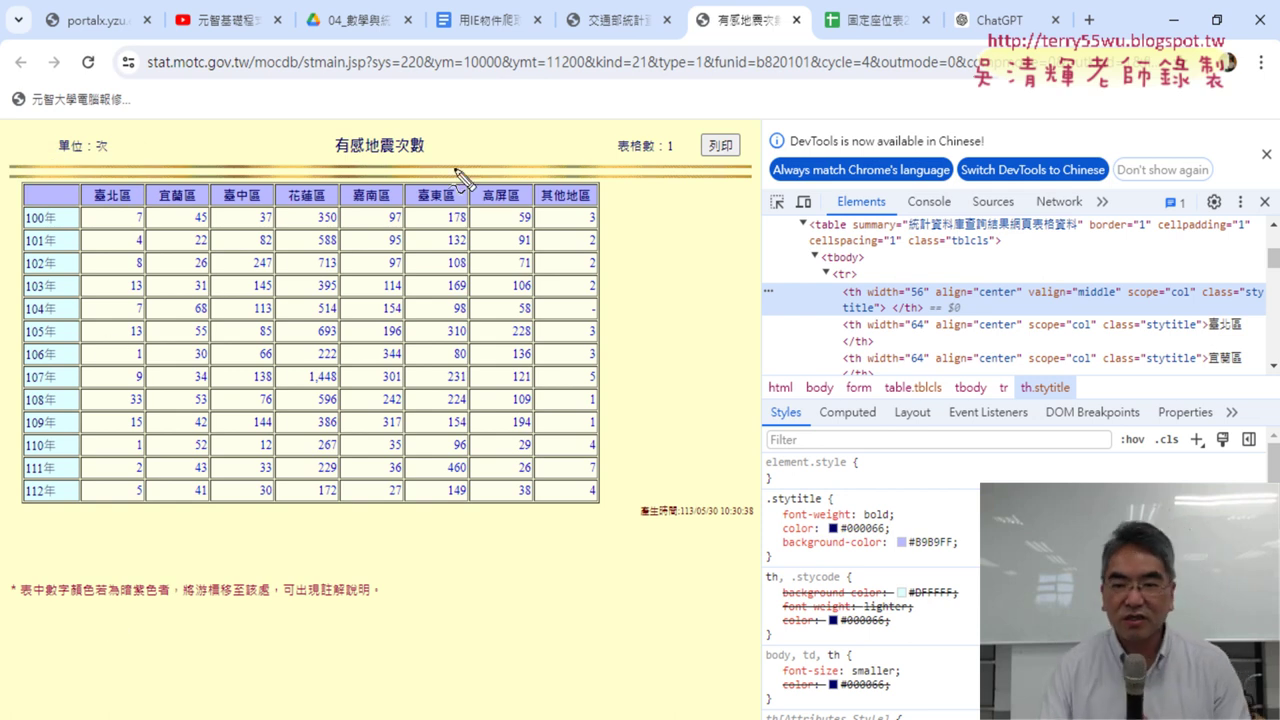
Draw red marks around the <table>, <tr> and <th> tags and trace the table's borders
drag(706, 55, 705, 632)
mouse_move(757, 106)
mouse_down()
mouse_move(875, 97)
mouse_move(849, 124)
mouse_up()
mouse_move(70, 205)
mouse_down()
mouse_move(12, 192)
mouse_move(78, 198)
mouse_up()
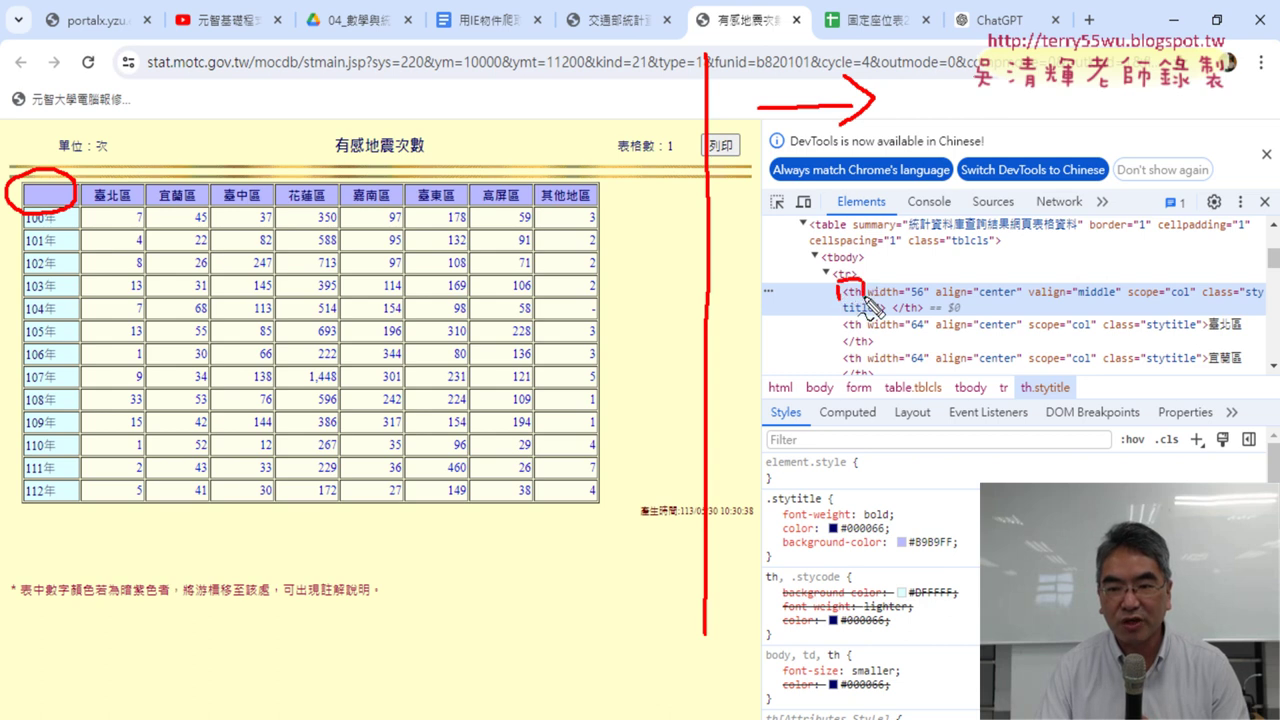
drag(842, 303, 864, 300)
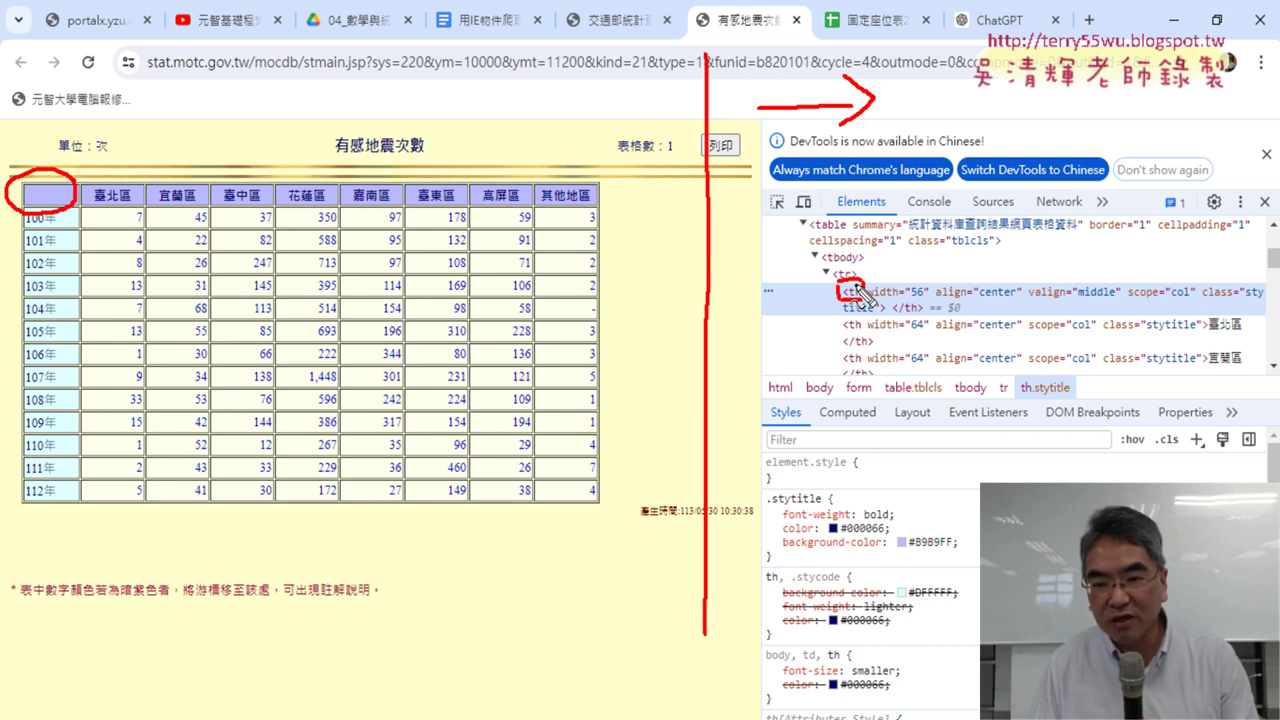
mouse_move(858, 290)
mouse_down()
mouse_move(843, 292)
mouse_move(864, 270)
mouse_up()
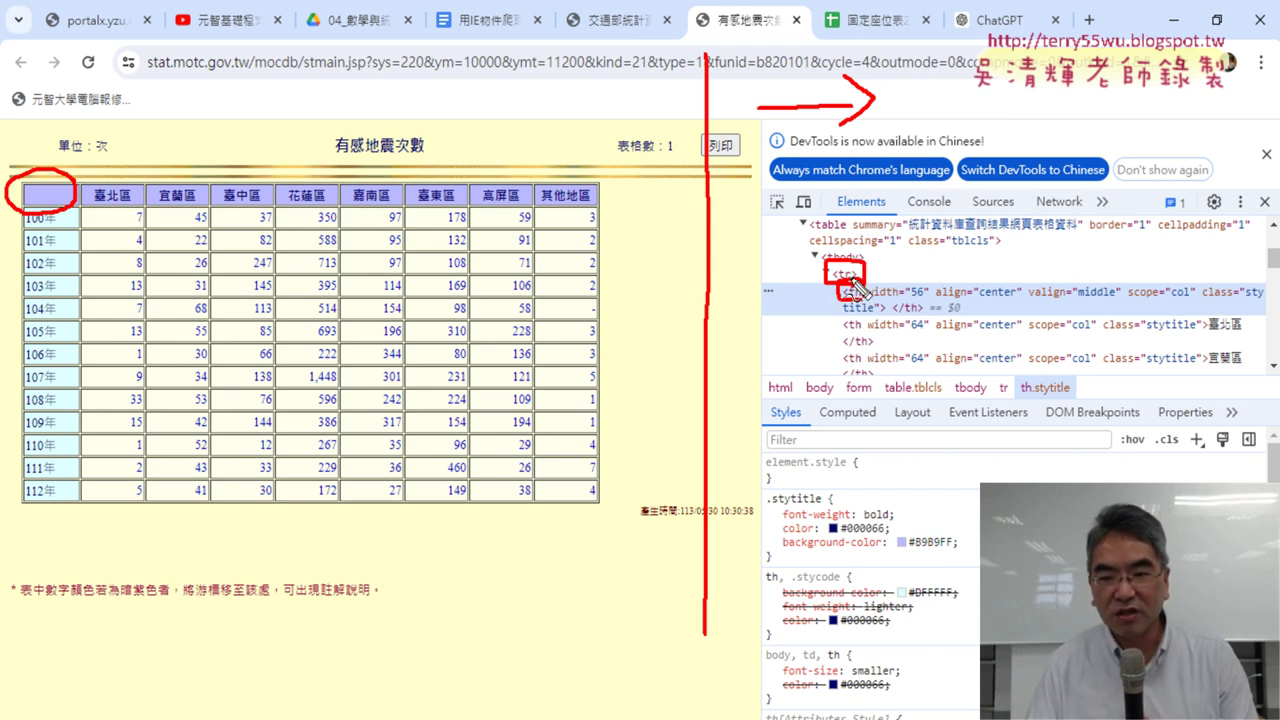
drag(852, 237, 855, 234)
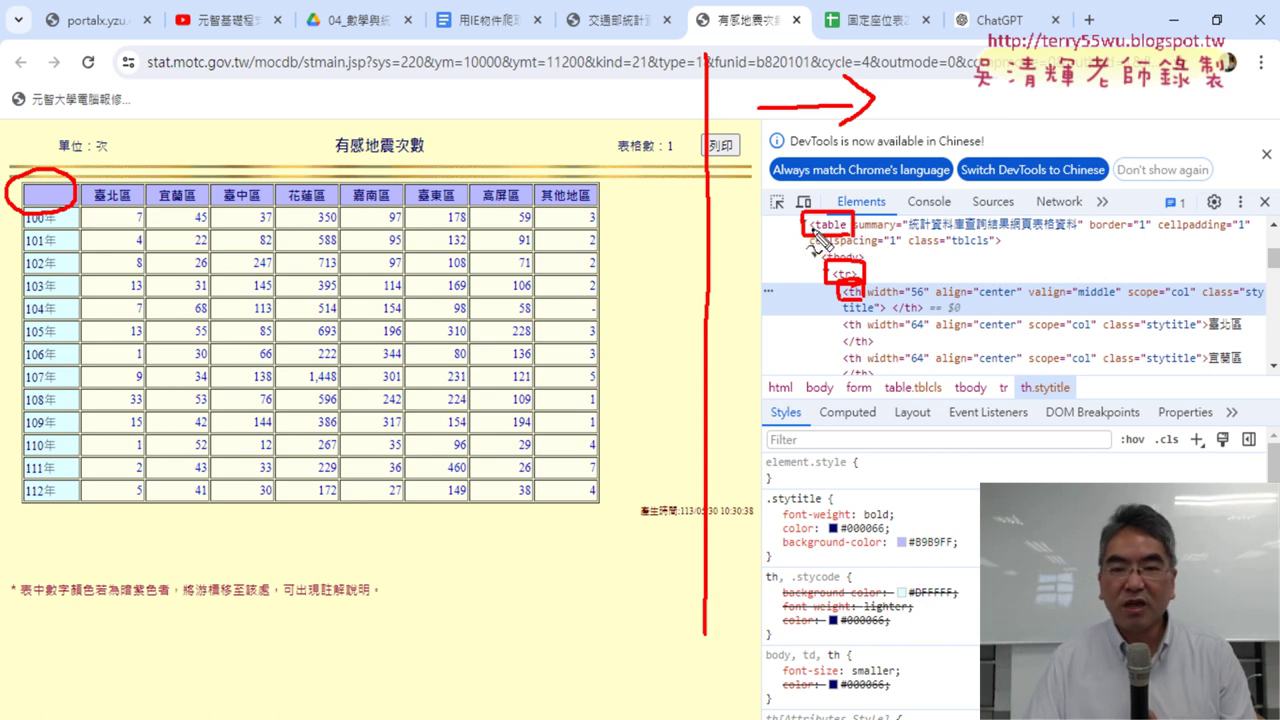
drag(5, 178, 8, 500)
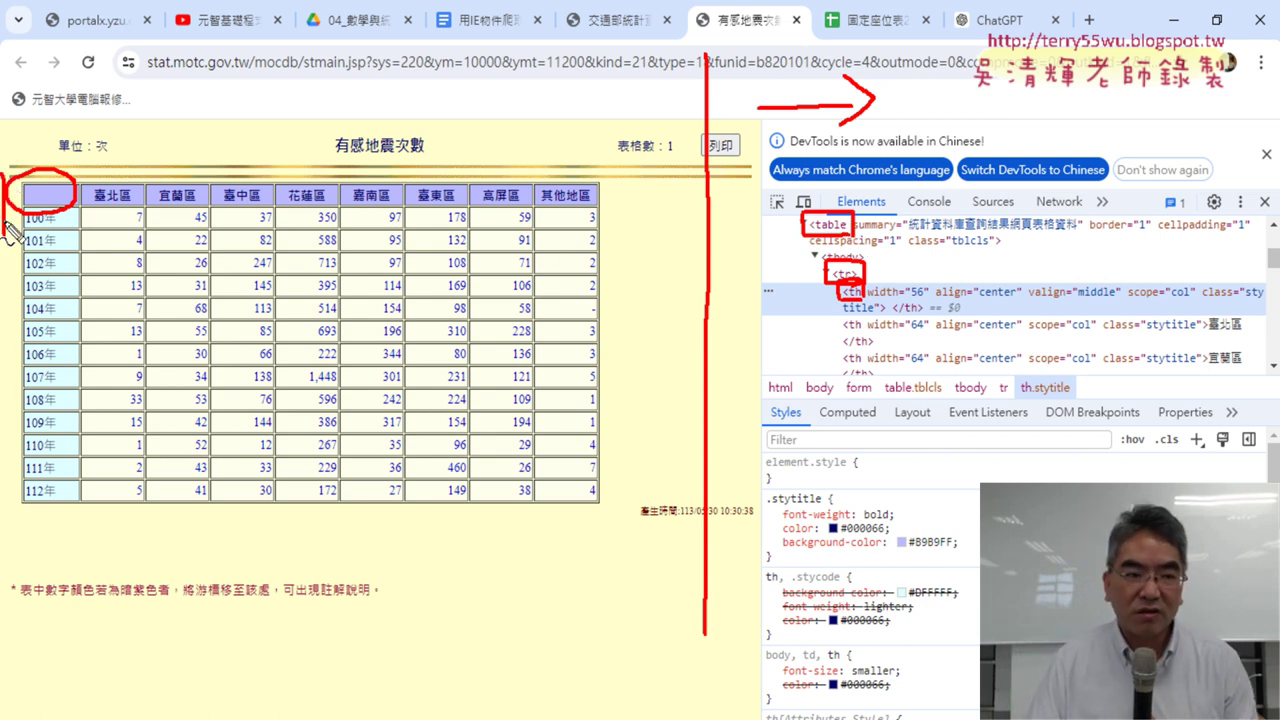
mouse_move(10, 147)
mouse_down()
mouse_move(620, 134)
mouse_move(625, 515)
mouse_up()
drag(8, 521, 582, 532)
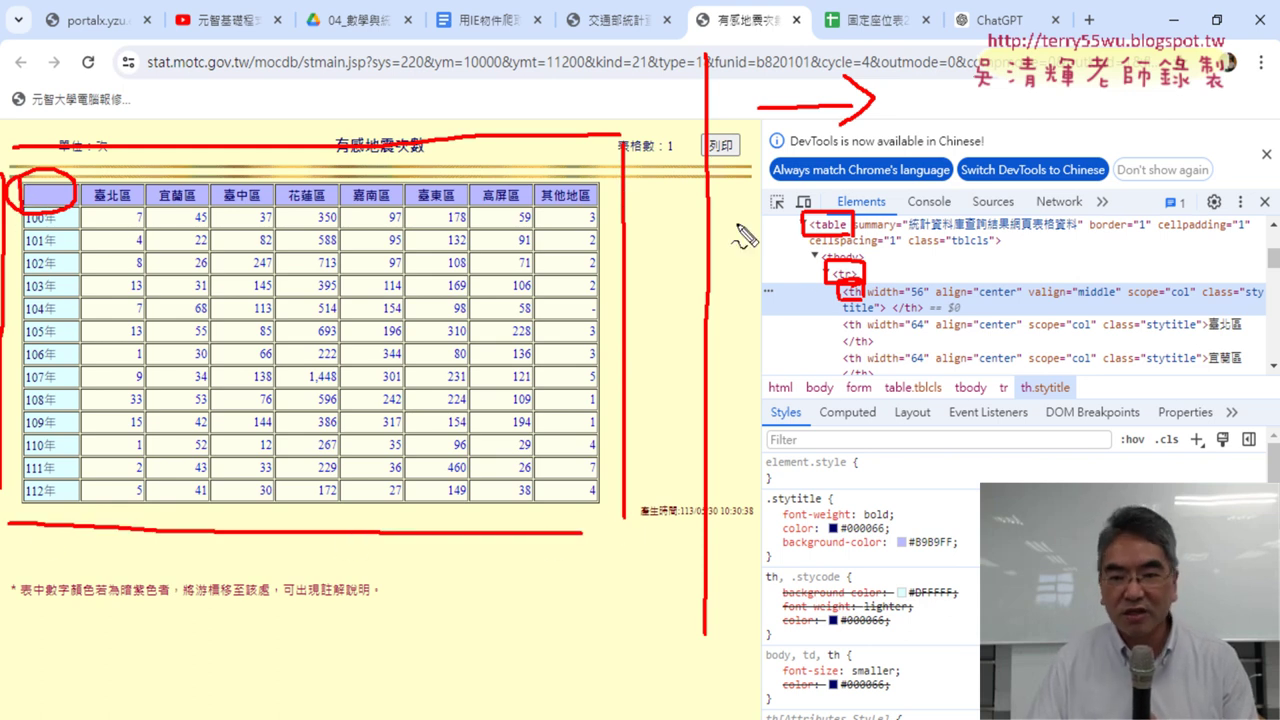
Trace the table's top edge and the 100年 row in red, then clear all marks
mouse_move(15, 183)
mouse_down()
mouse_move(520, 168)
mouse_move(622, 228)
mouse_up()
drag(8, 215, 515, 222)
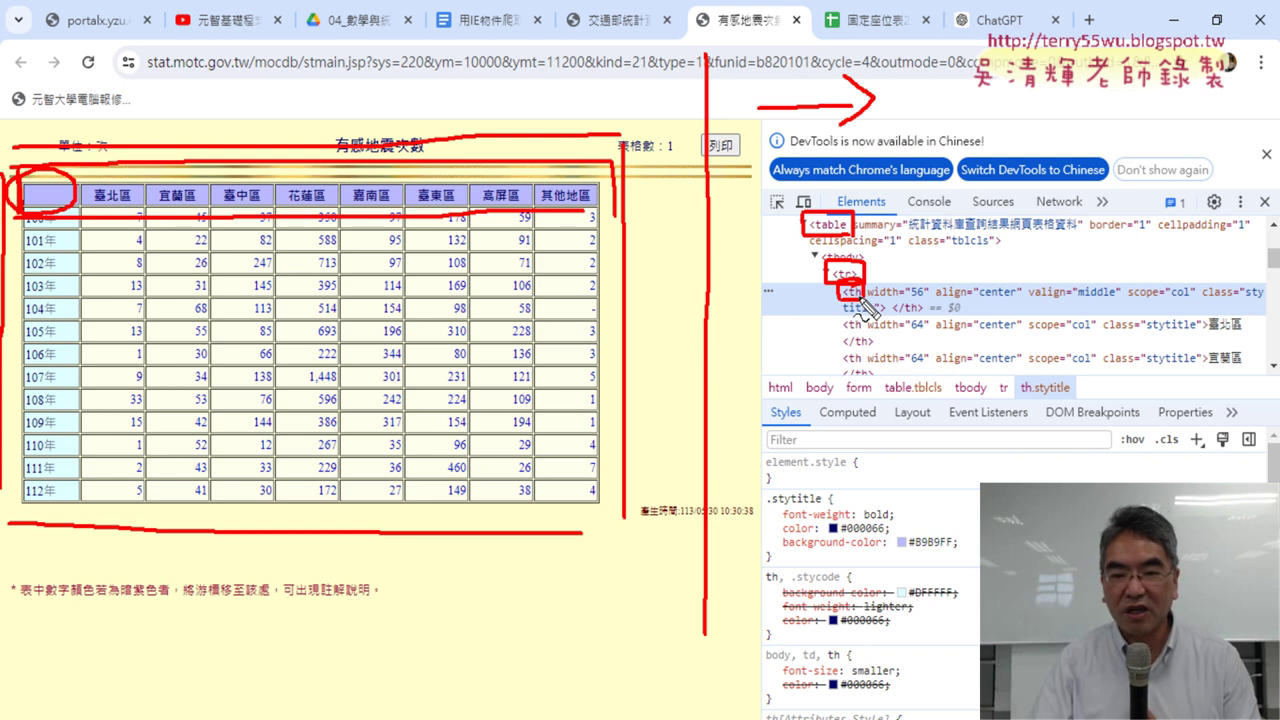
key(Escape)
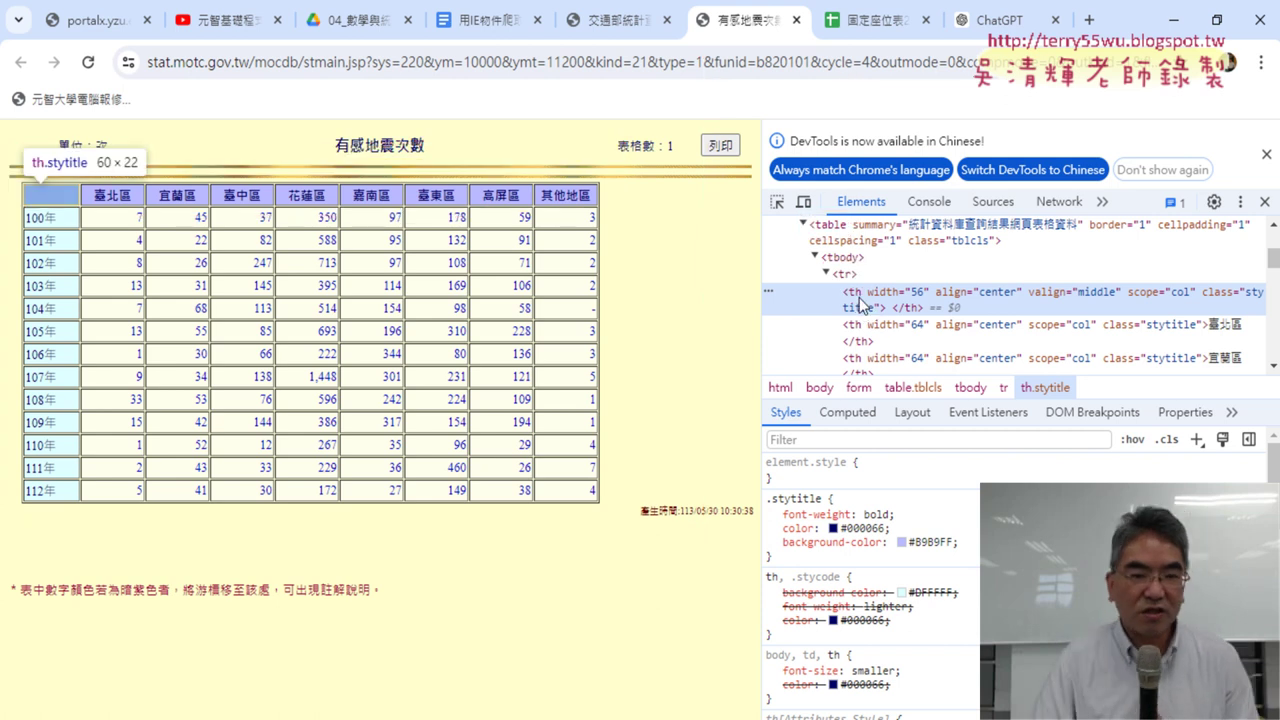
Inspect the '7' cell to reveal the 100年 row's td stydata cells in Elements
right_click(121, 224)
key(Escape)
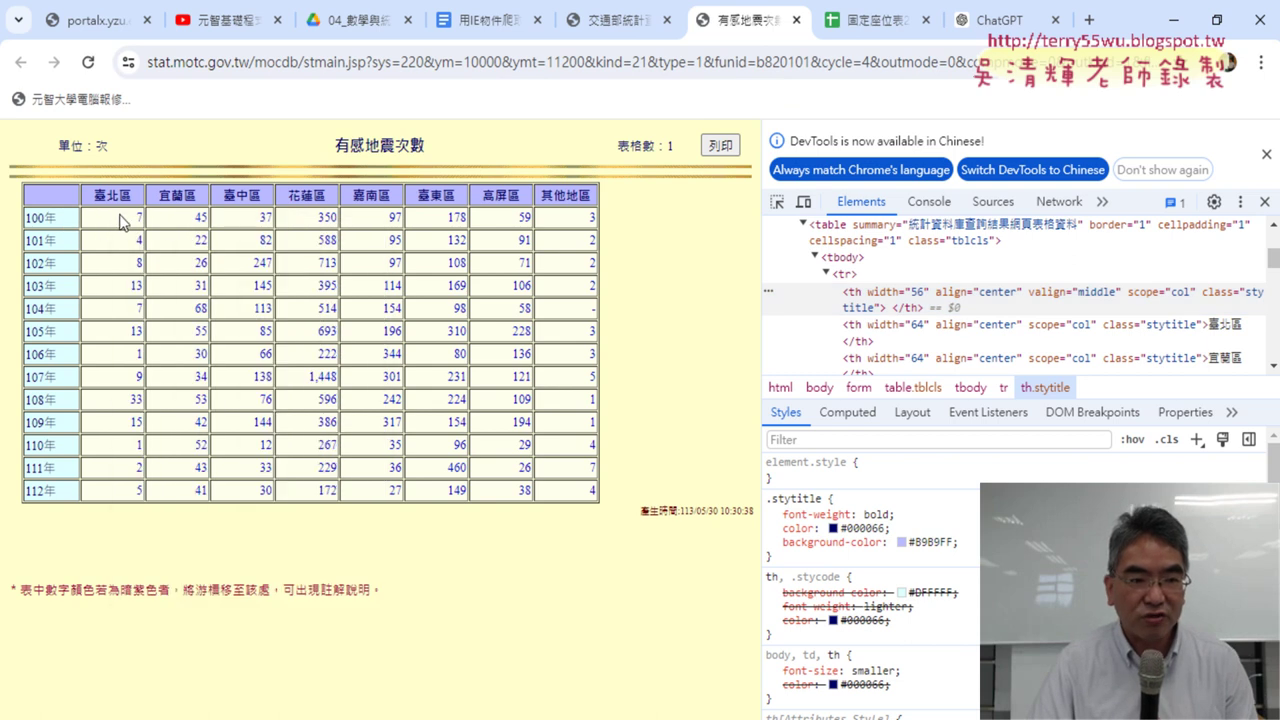
right_click(124, 213)
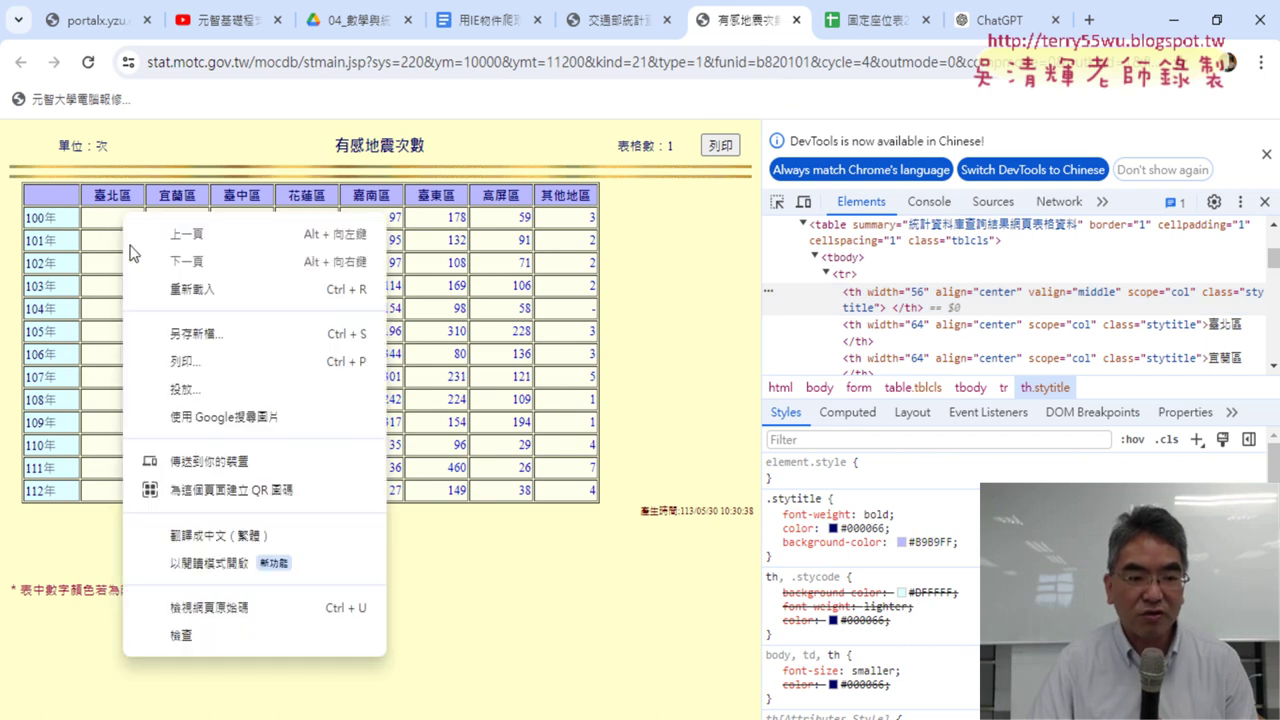
click(190, 642)
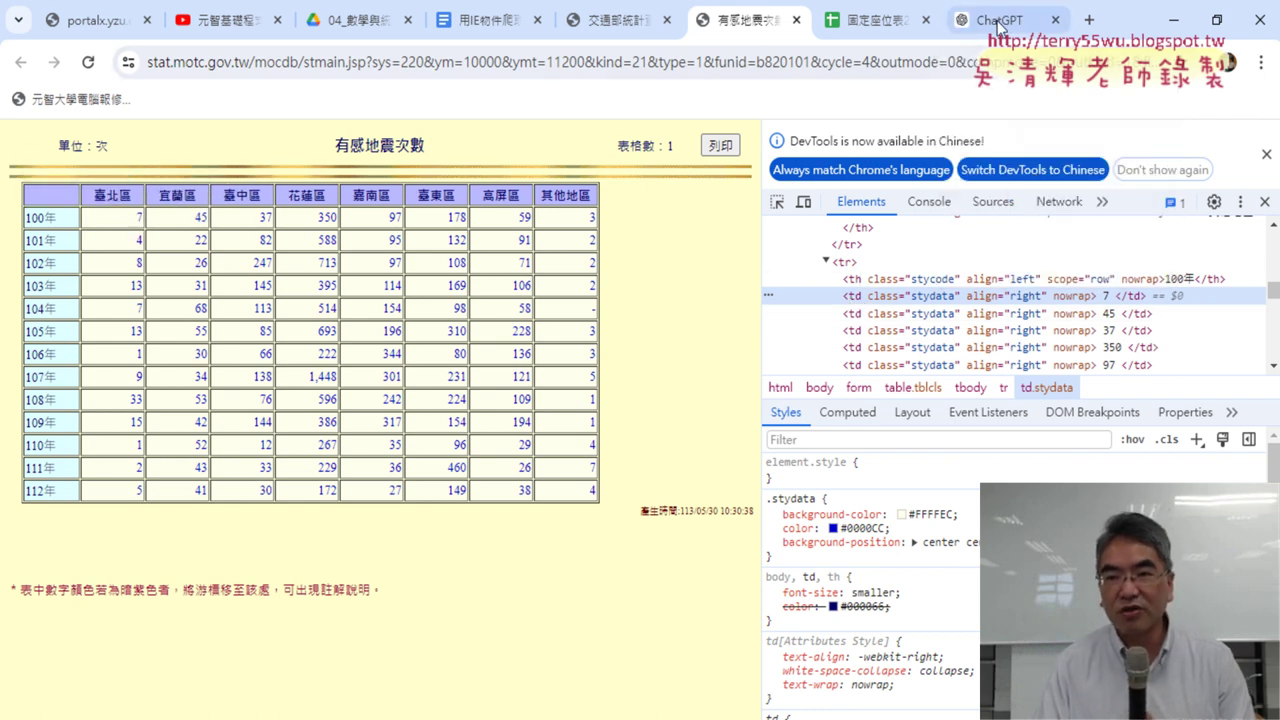
Switch back to ChatGPT's VBA reply that grabs the first table and copies each cell's innerText
click(999, 20)
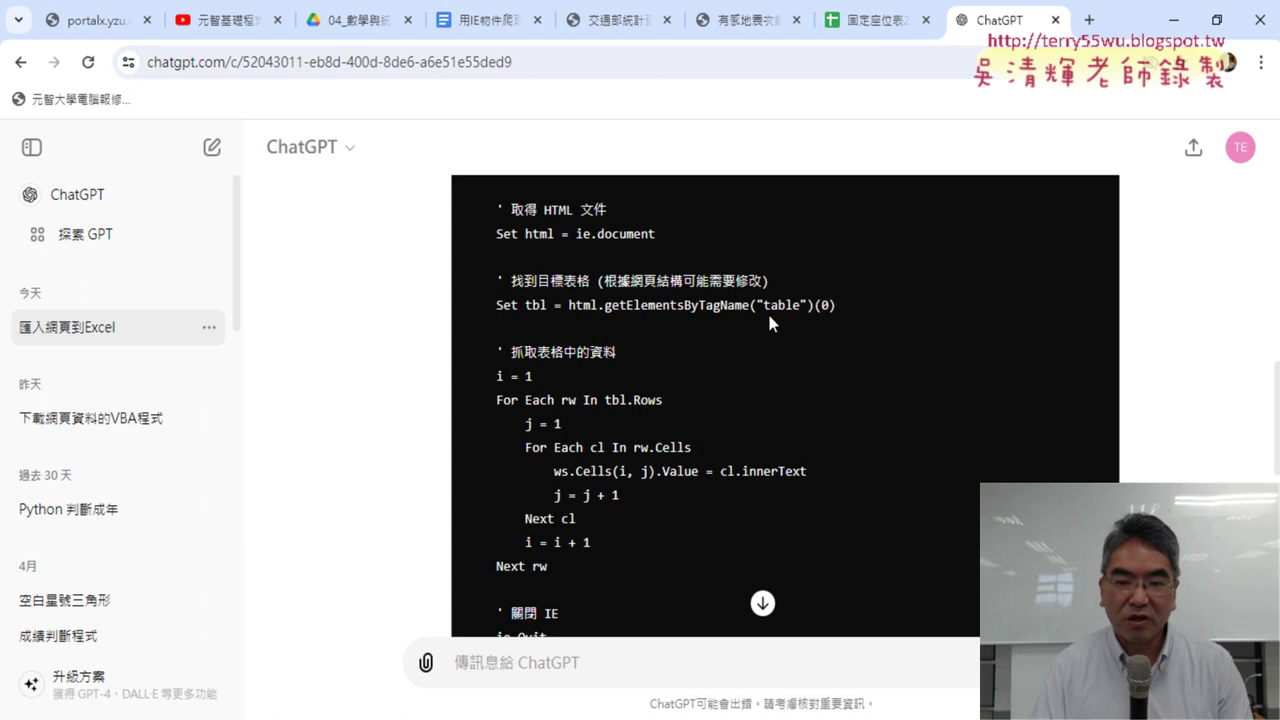
Highlight 'table' and the (0) index in the code, then go to the MOTC statistics page
drag(764, 305, 798, 300)
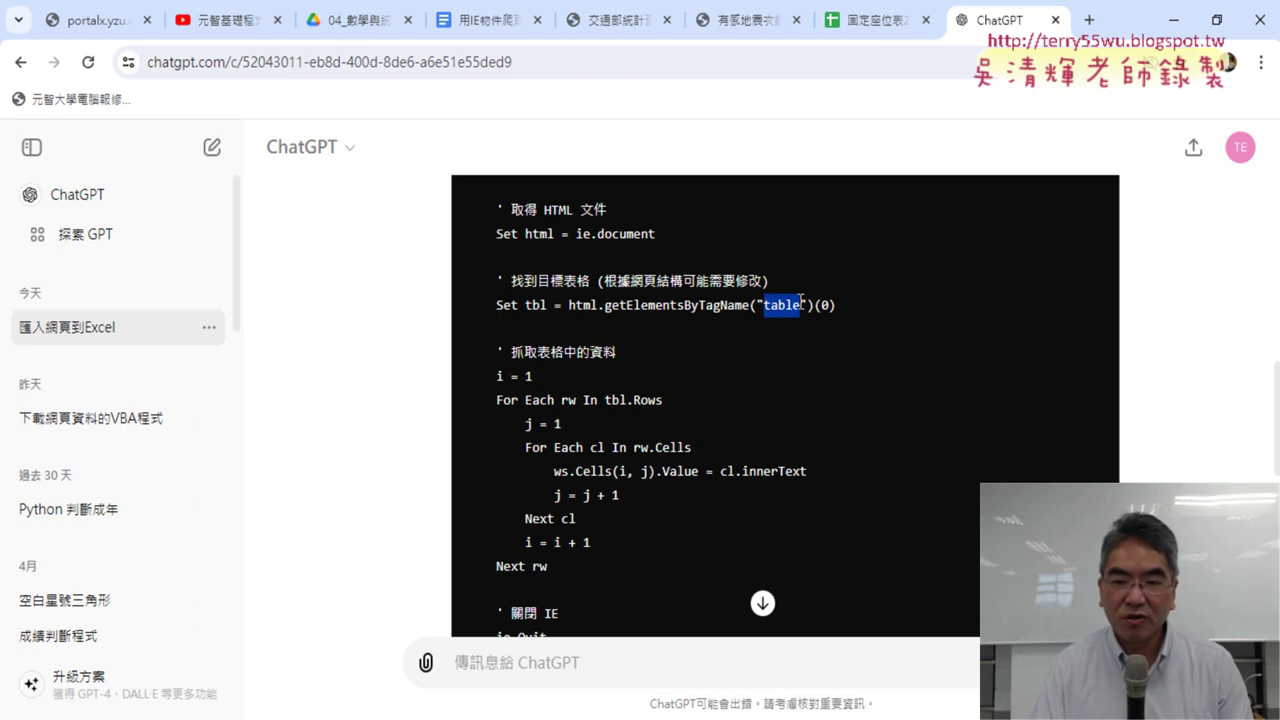
drag(815, 307, 833, 311)
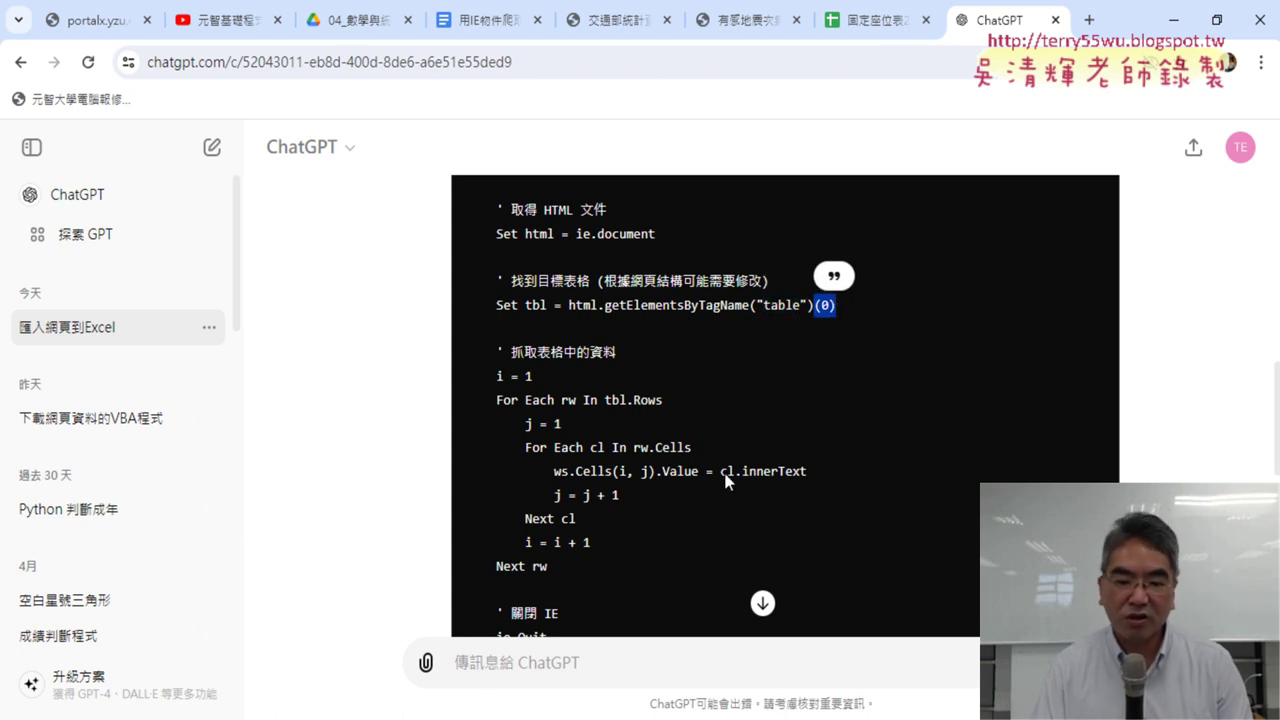
key(alt+Tab)
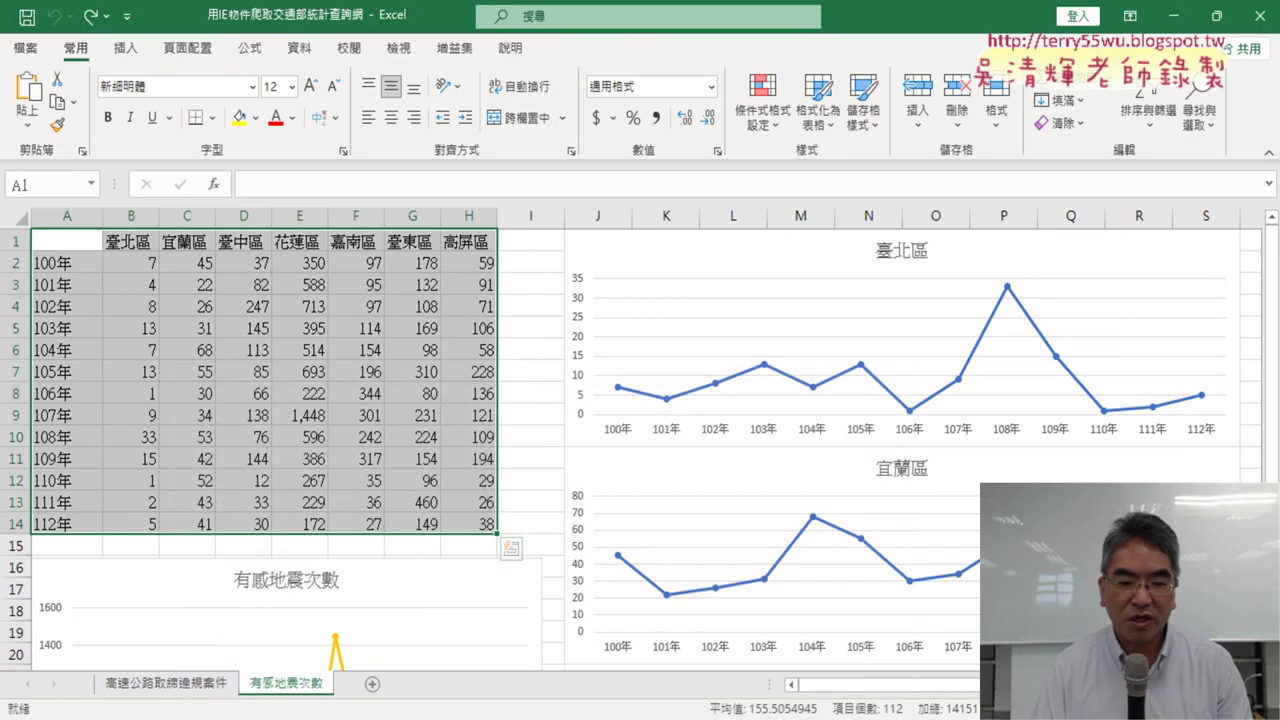
key(alt+Tab)
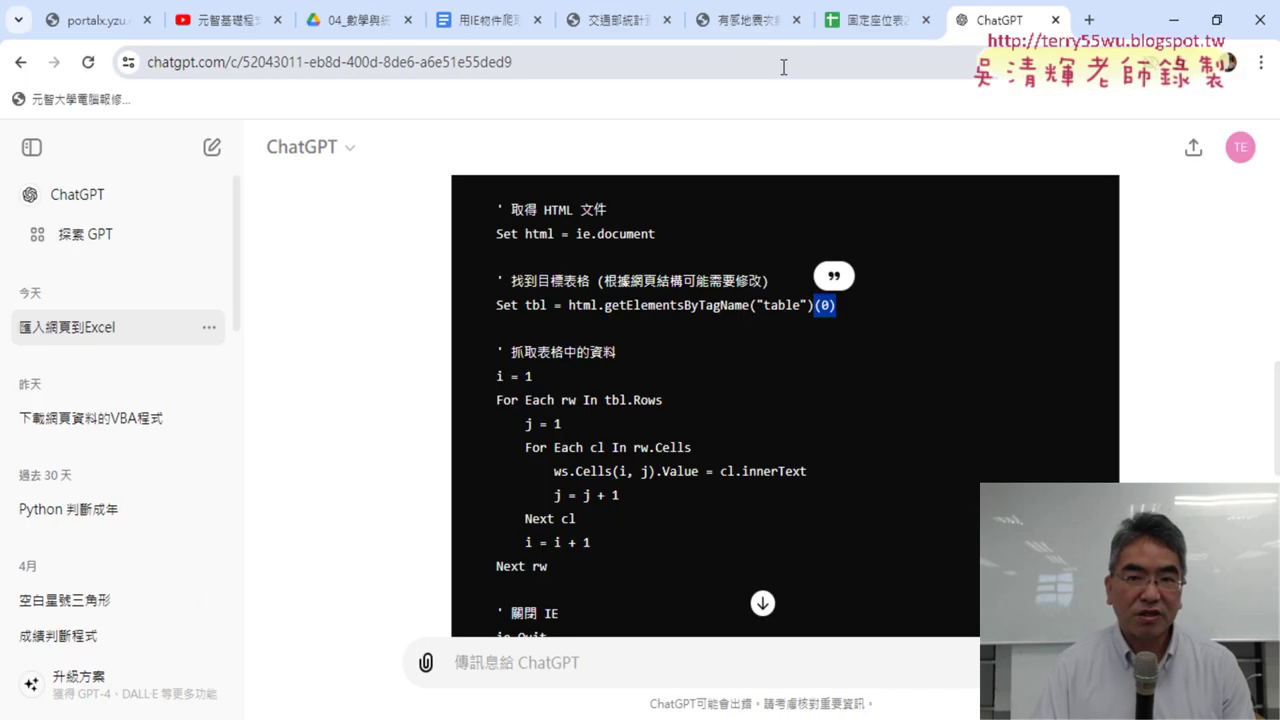
click(610, 27)
On the 有感地震次數 page, expand DevTools' first <table> node, a 100%-wide header table
click(742, 30)
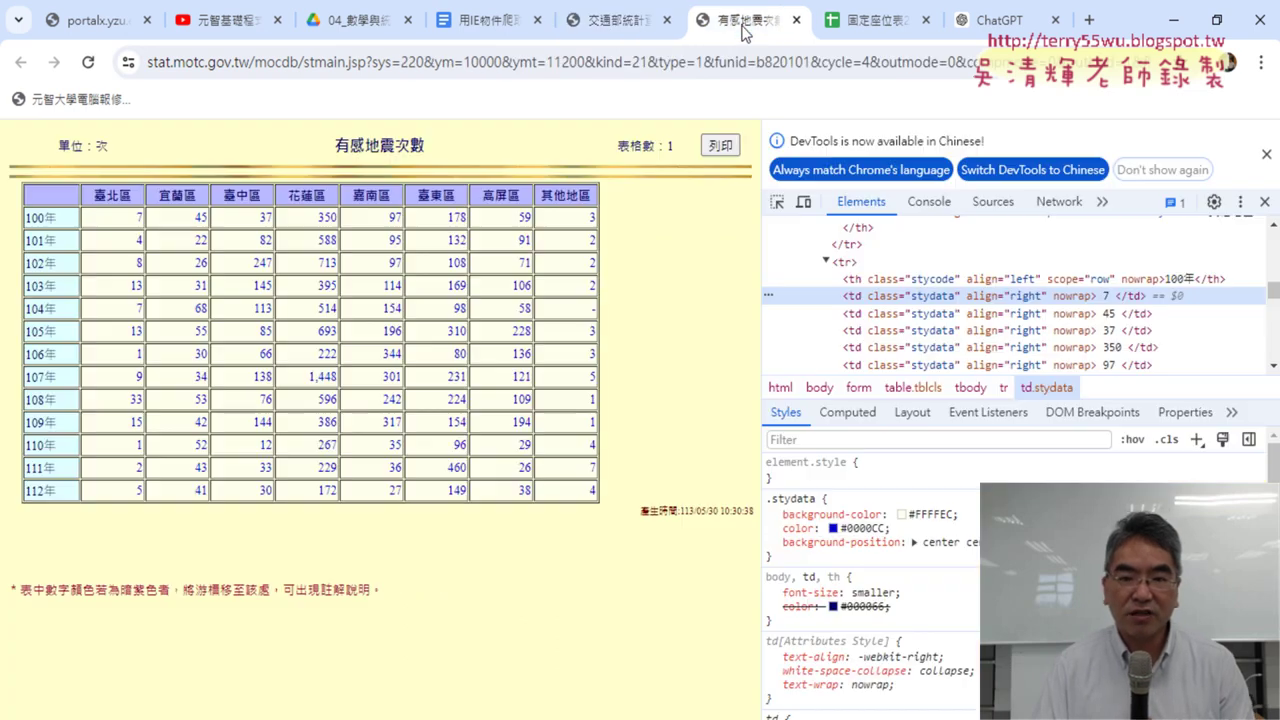
scroll(957, 280, up, 3)
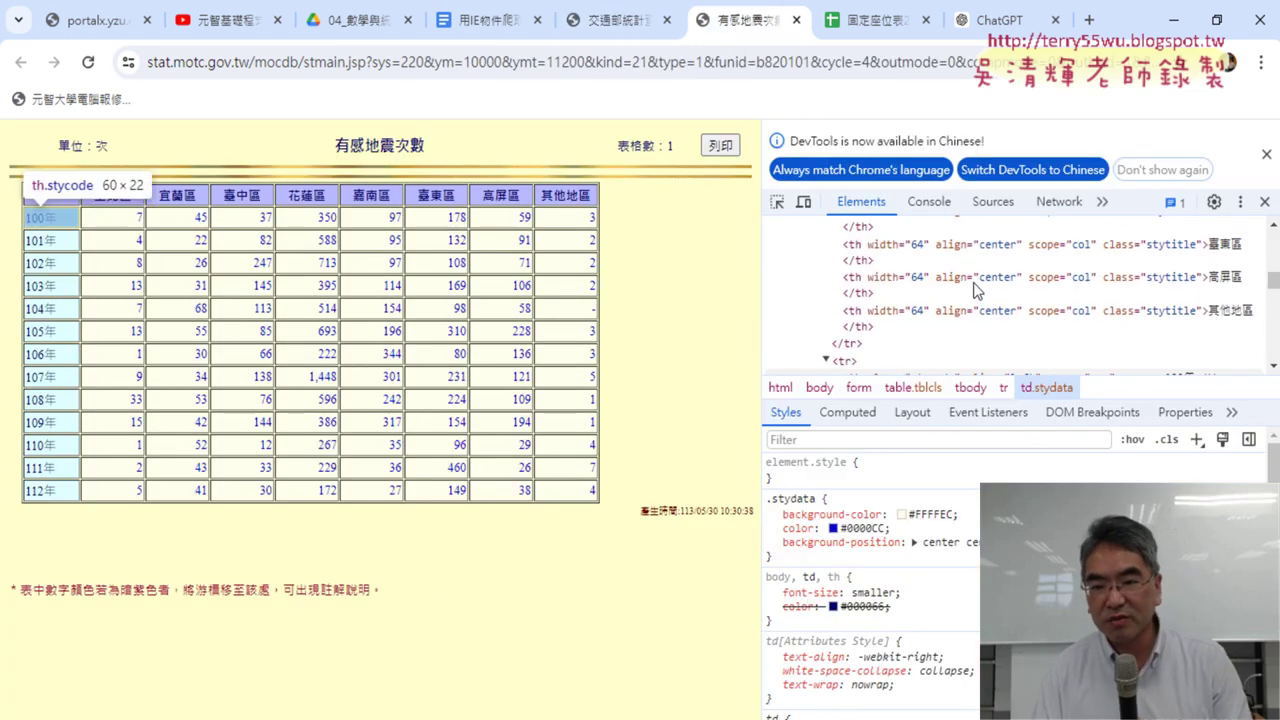
scroll(977, 290, up, 2)
scroll(977, 290, up, 3)
scroll(900, 320, up, 3)
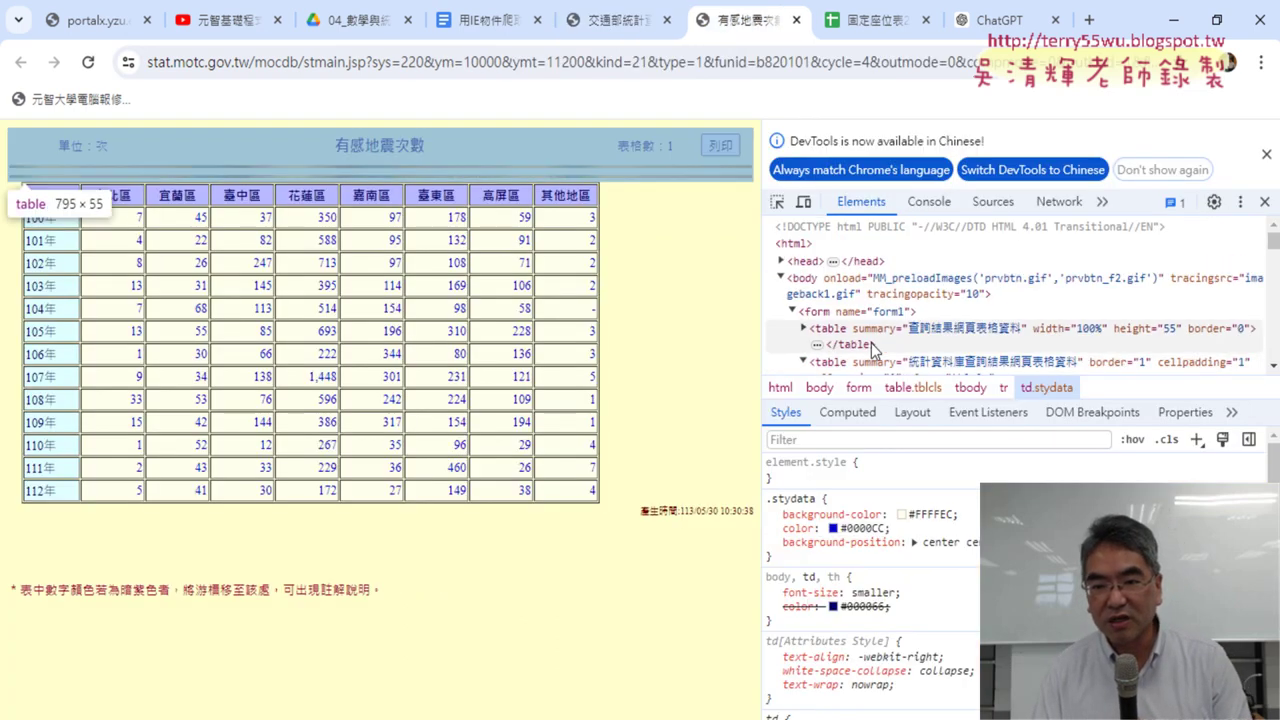
click(805, 332)
scroll(812, 290, down, 1)
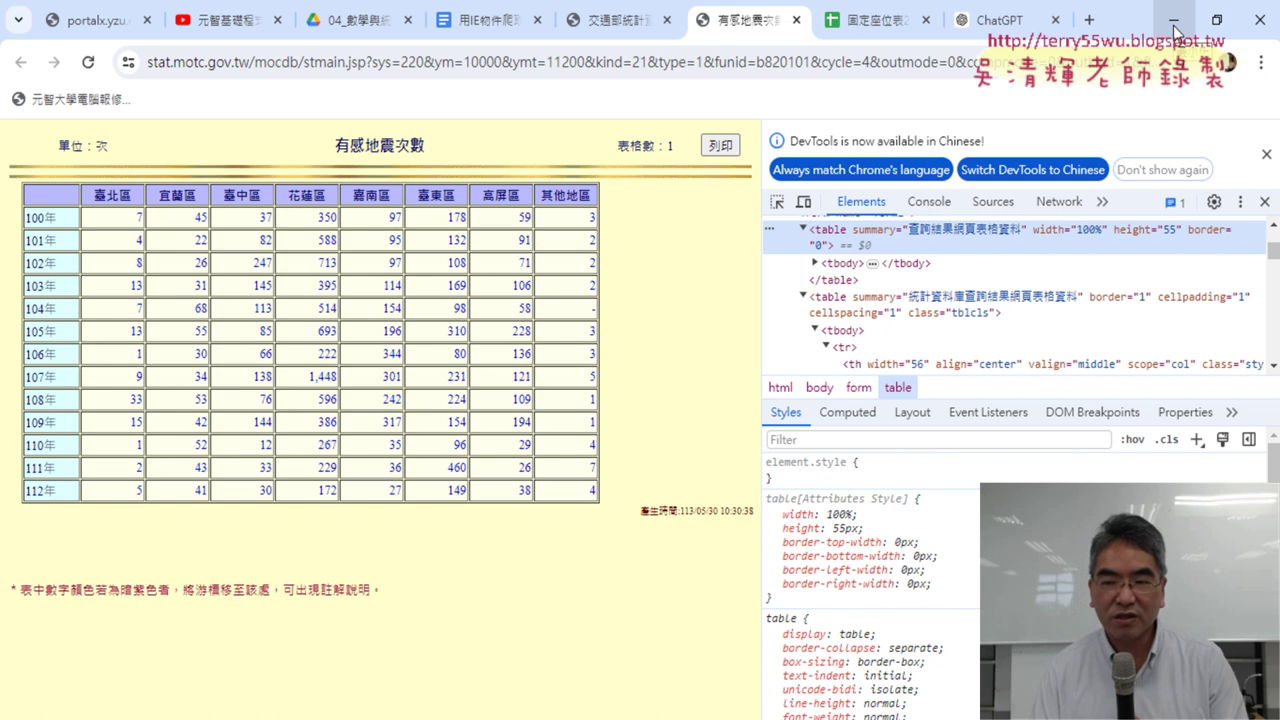
Back in ChatGPT, highlight the (0) index and the loop from i = 1 to Next rw
click(1008, 20)
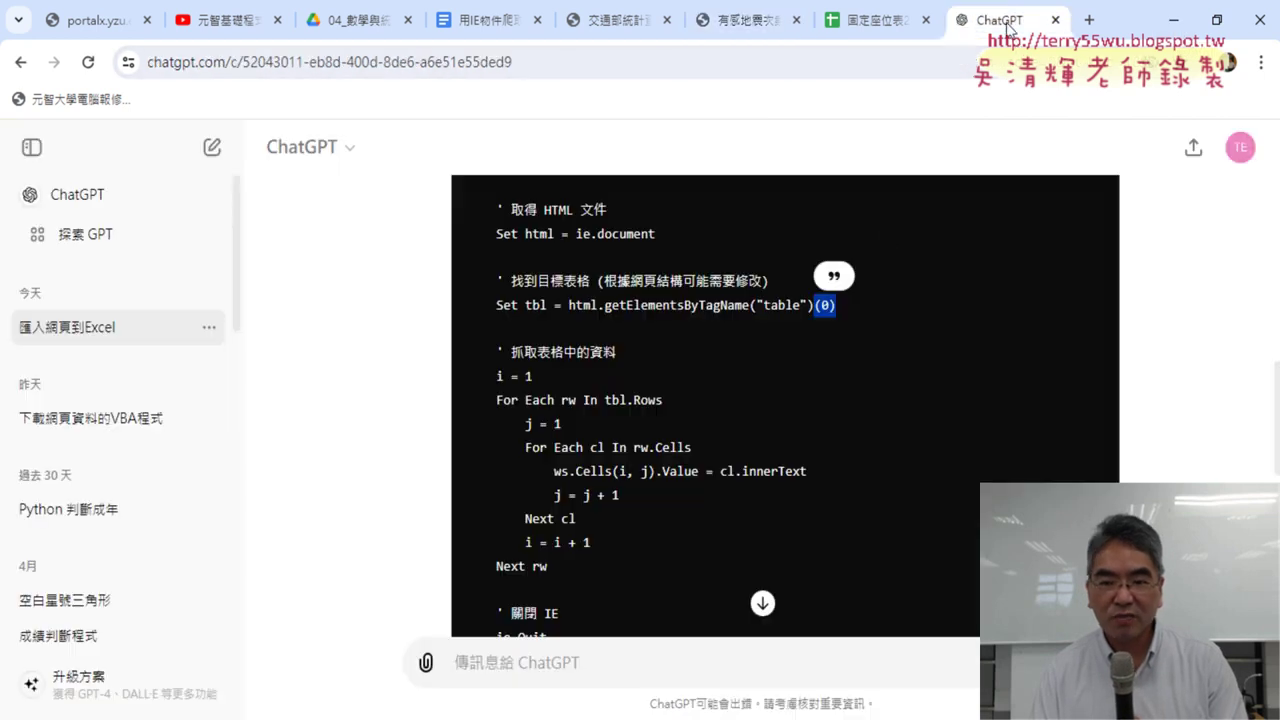
click(840, 304)
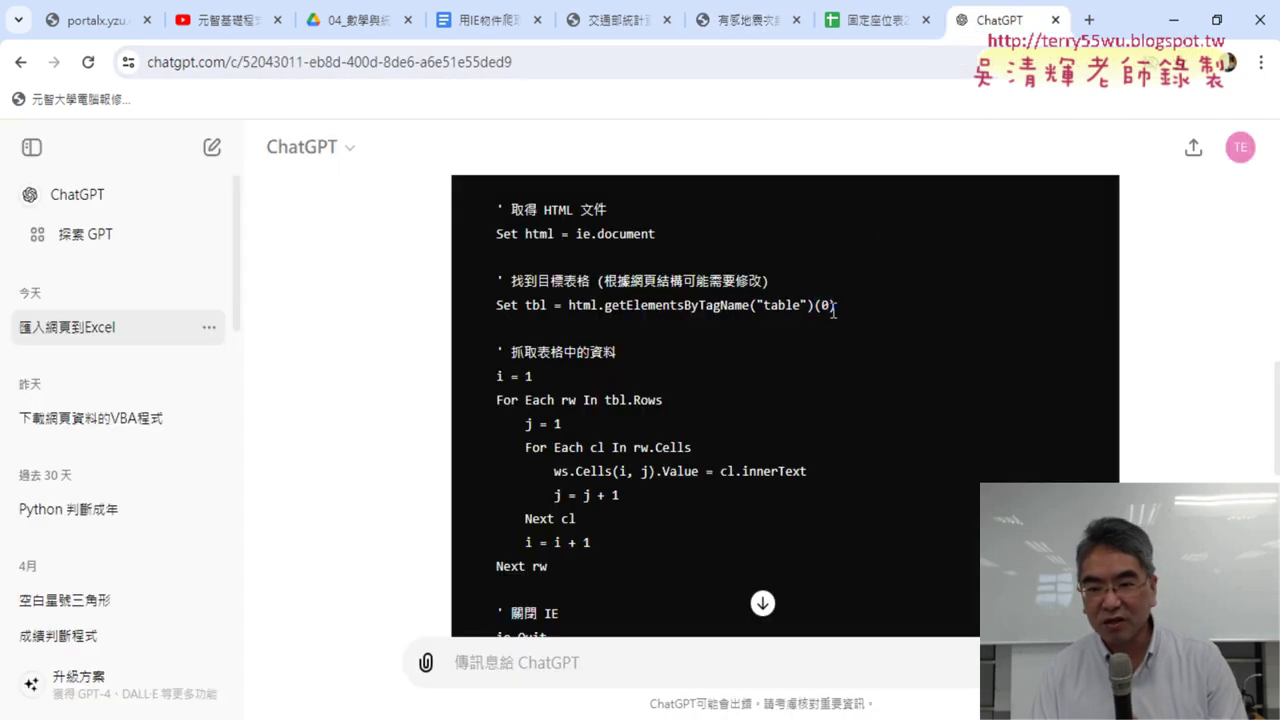
drag(840, 305, 818, 313)
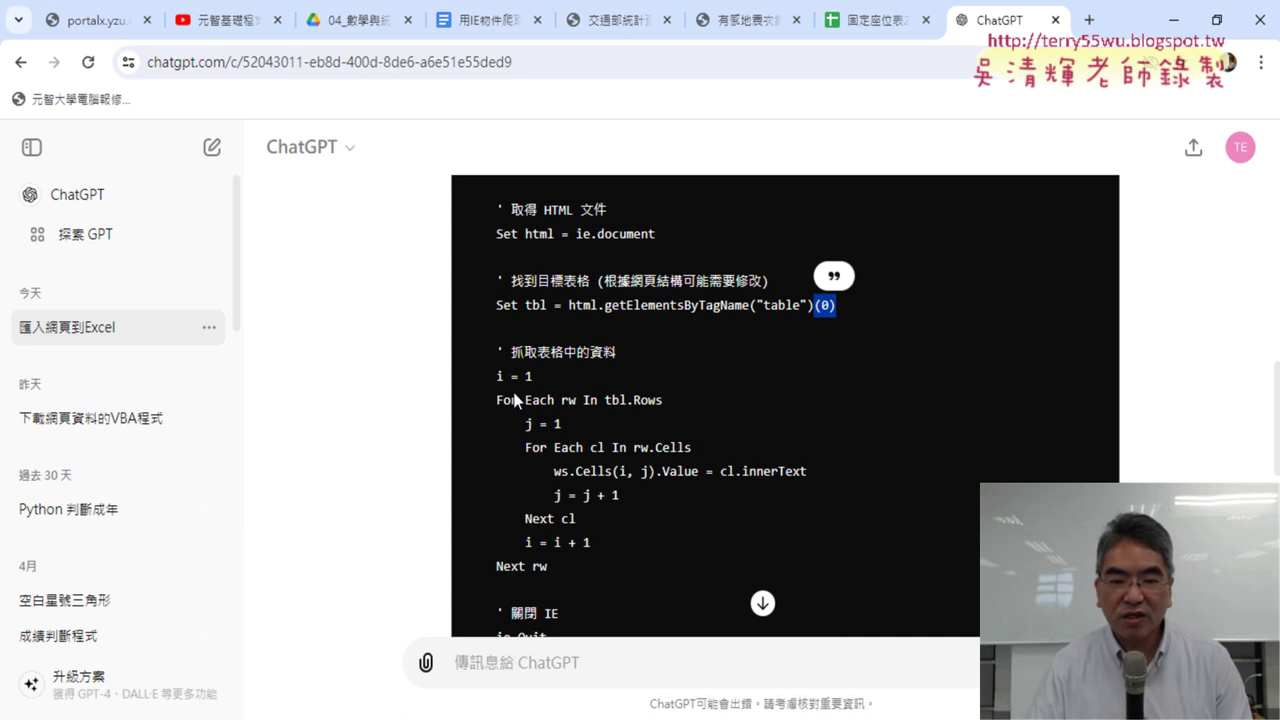
drag(497, 376, 574, 562)
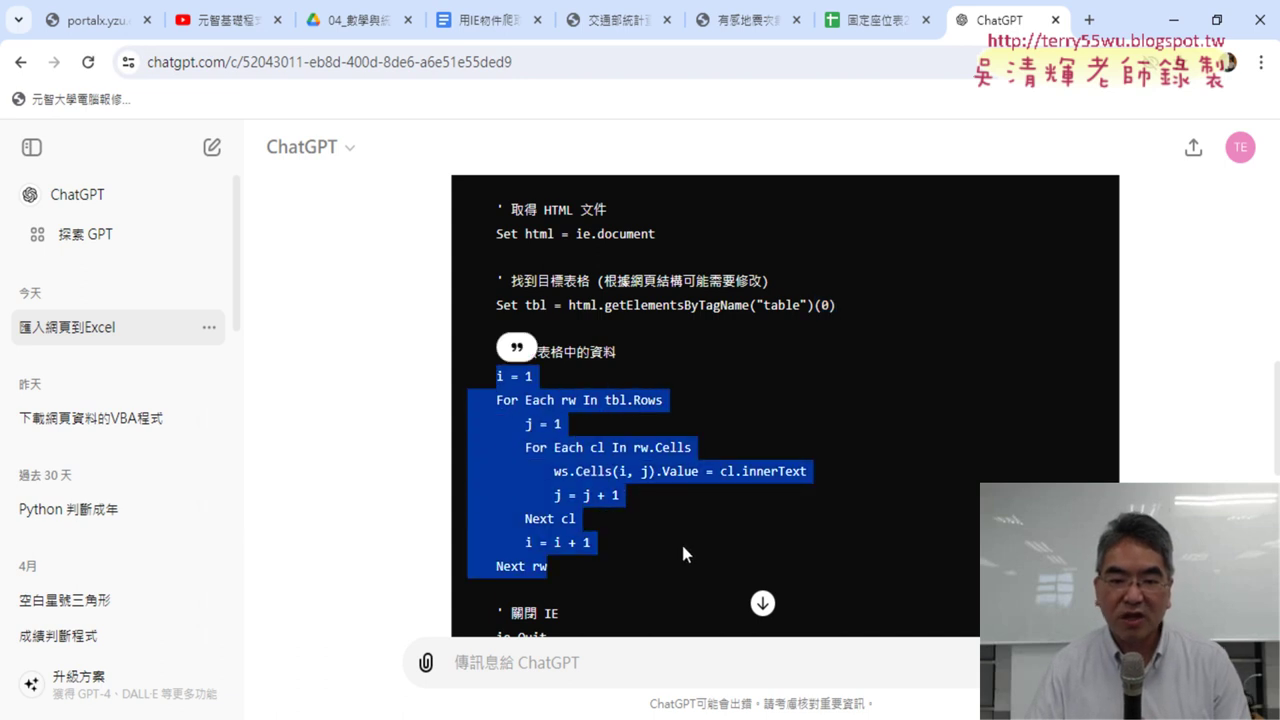
scroll(683, 554, down, 2)
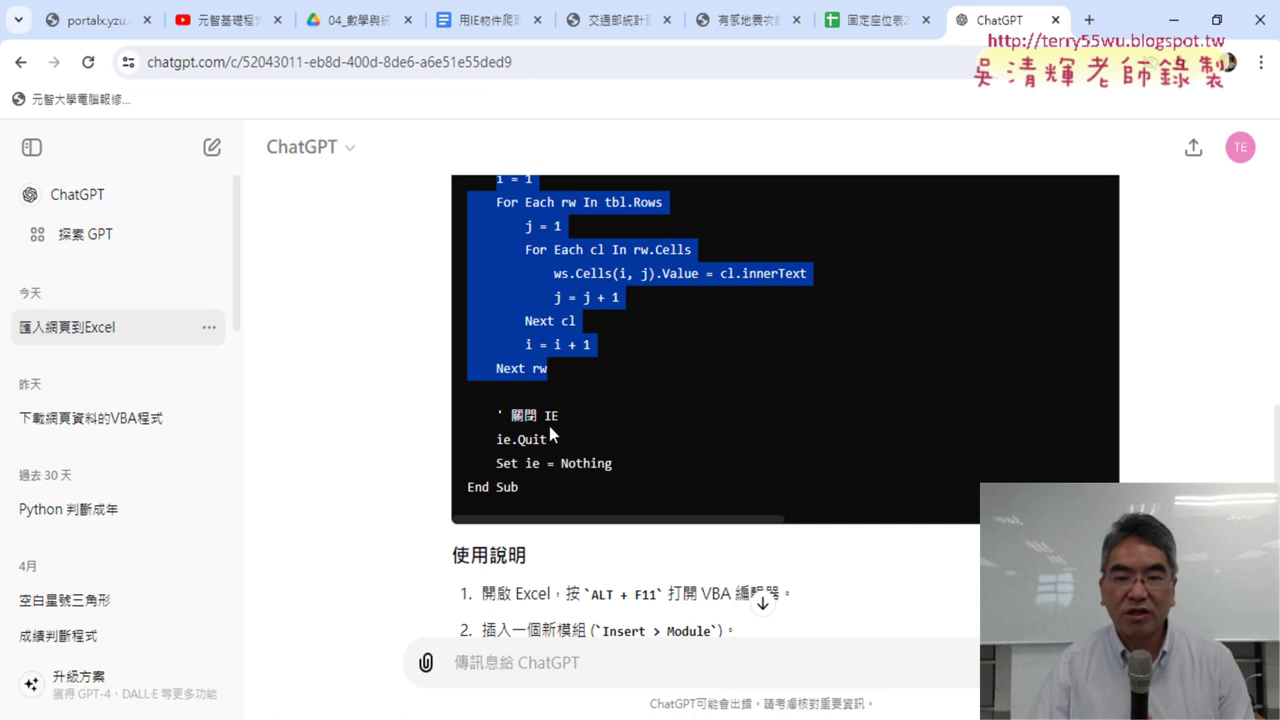
click(565, 280)
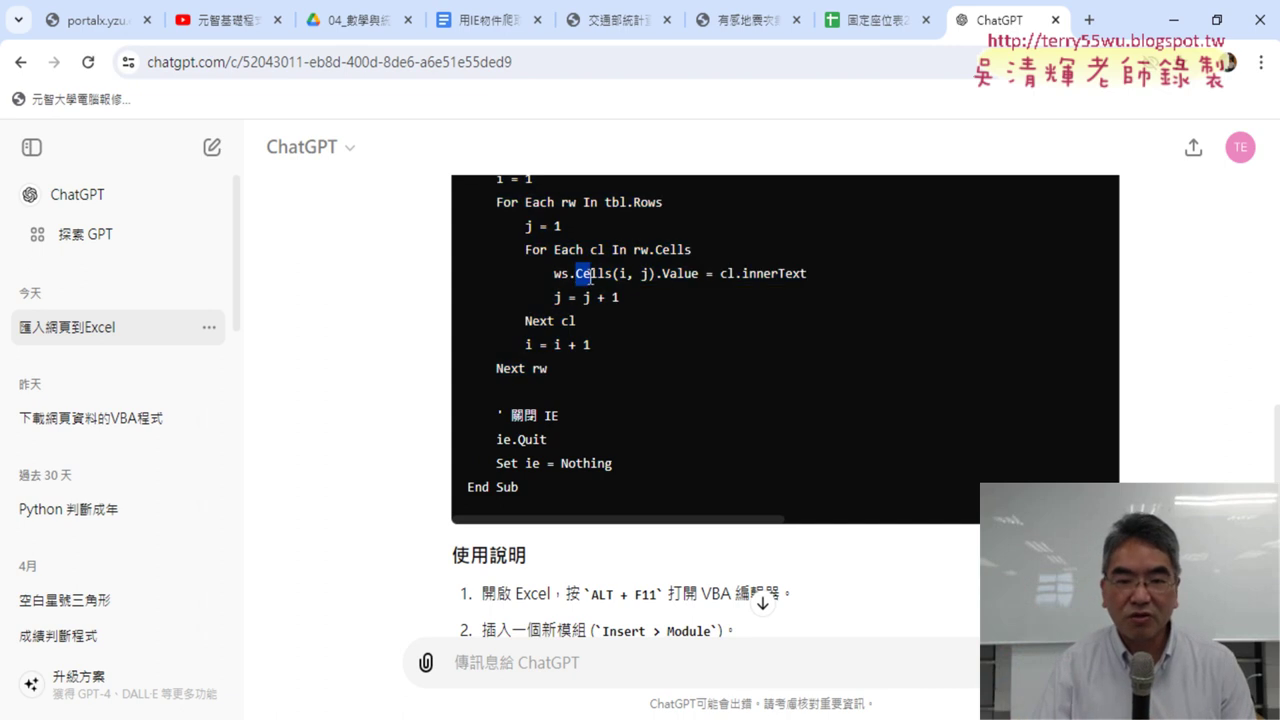
Copy the entire ImportDataFromWebsite VBA code from the reply's code block
drag(590, 277, 650, 275)
scroll(760, 310, up, 3)
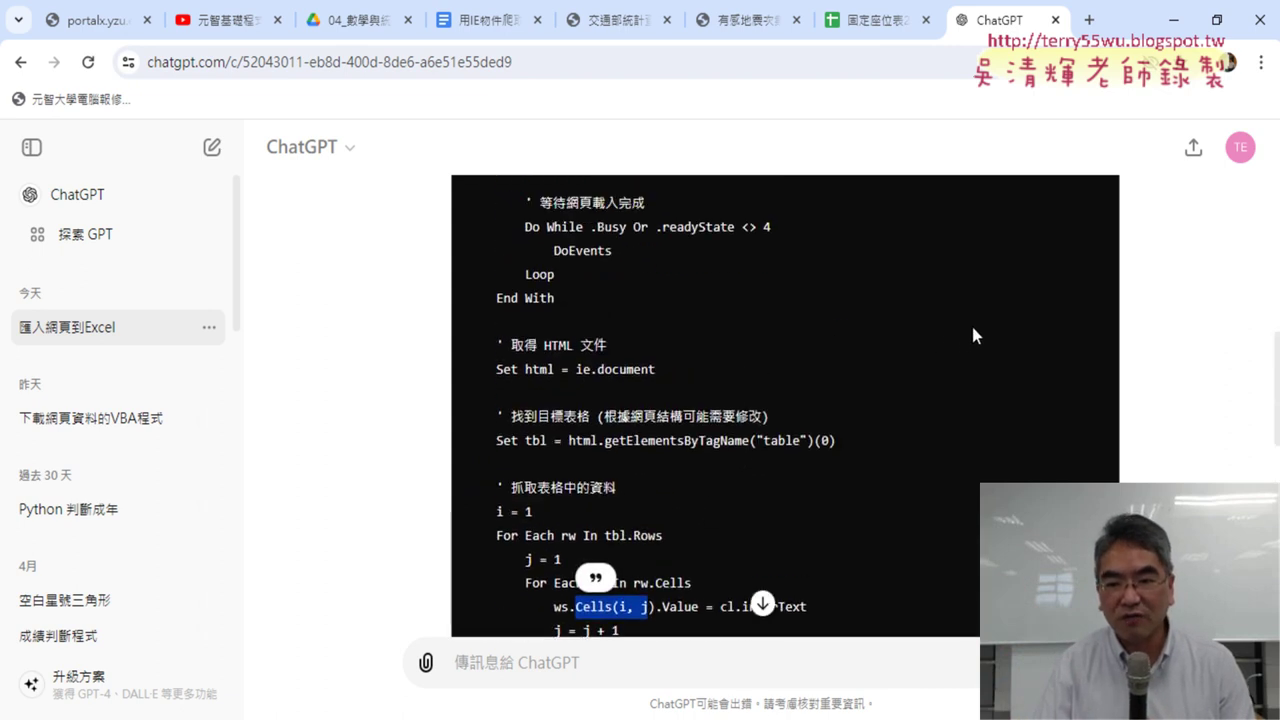
scroll(1000, 300, up, 2)
scroll(1127, 230, up, 5)
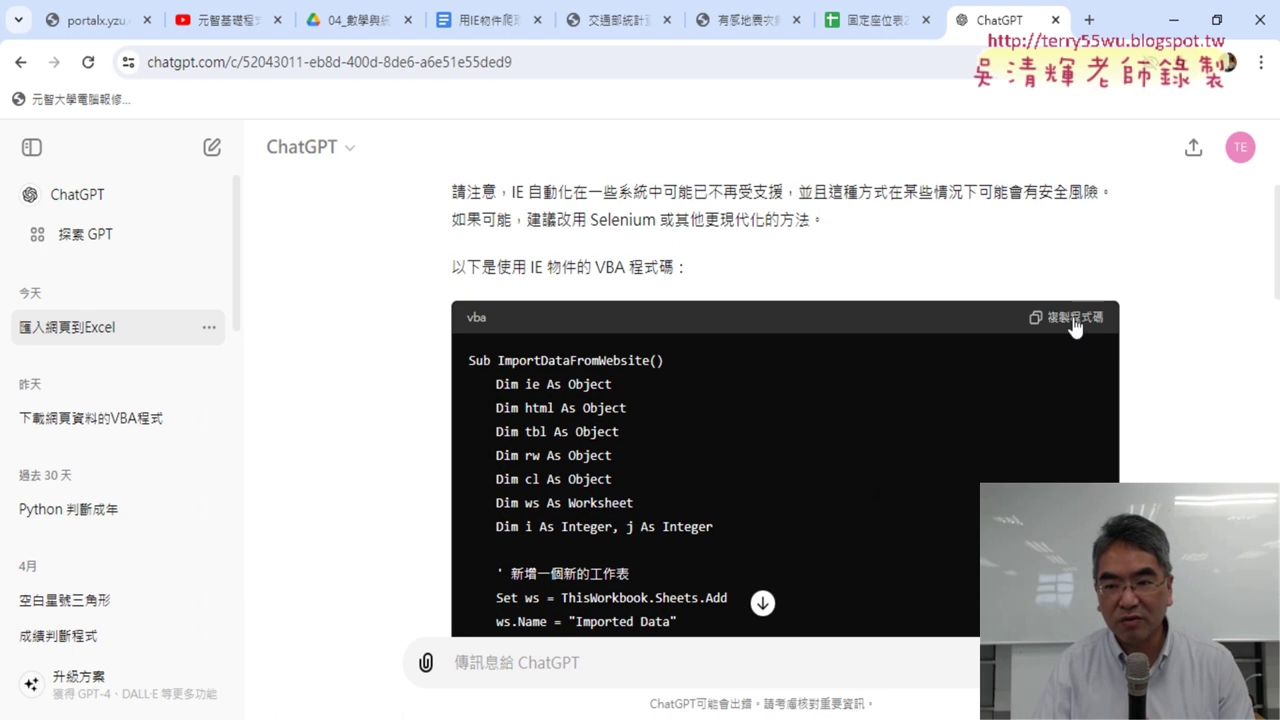
click(1073, 320)
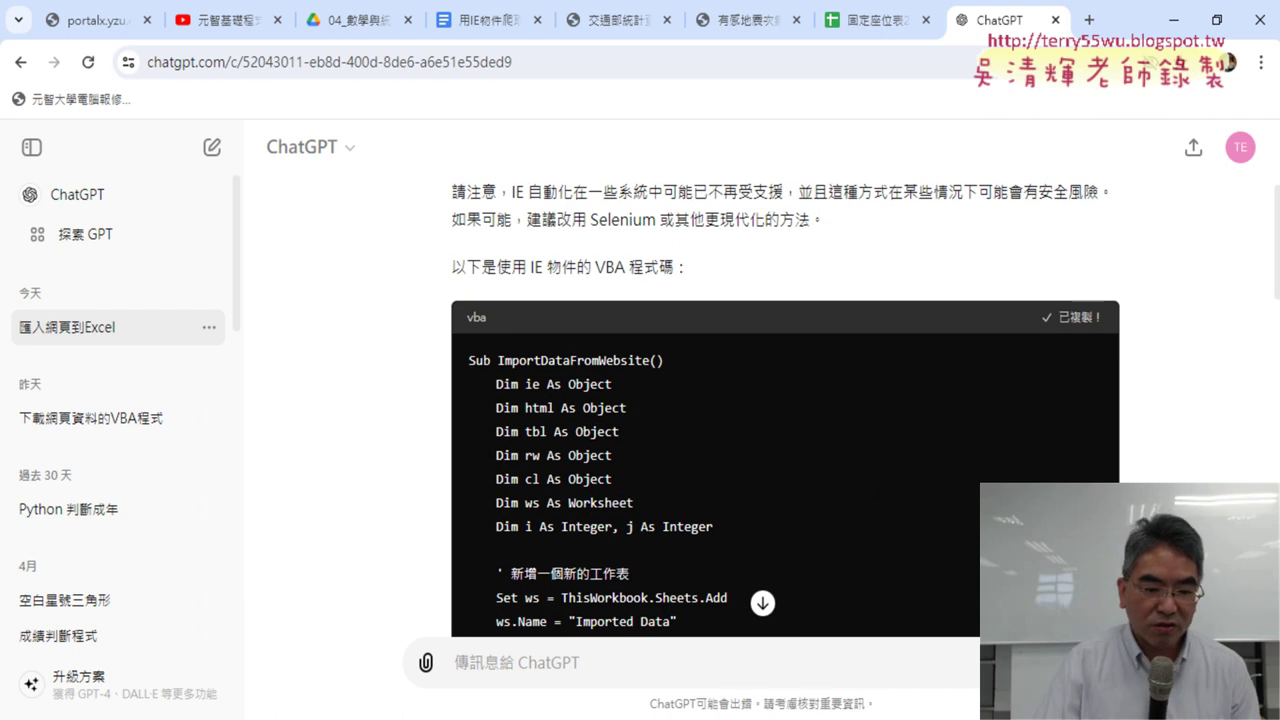
In Excel, select the data table A1:H14 and add a blank 工作表1 sheet
click(447, 663)
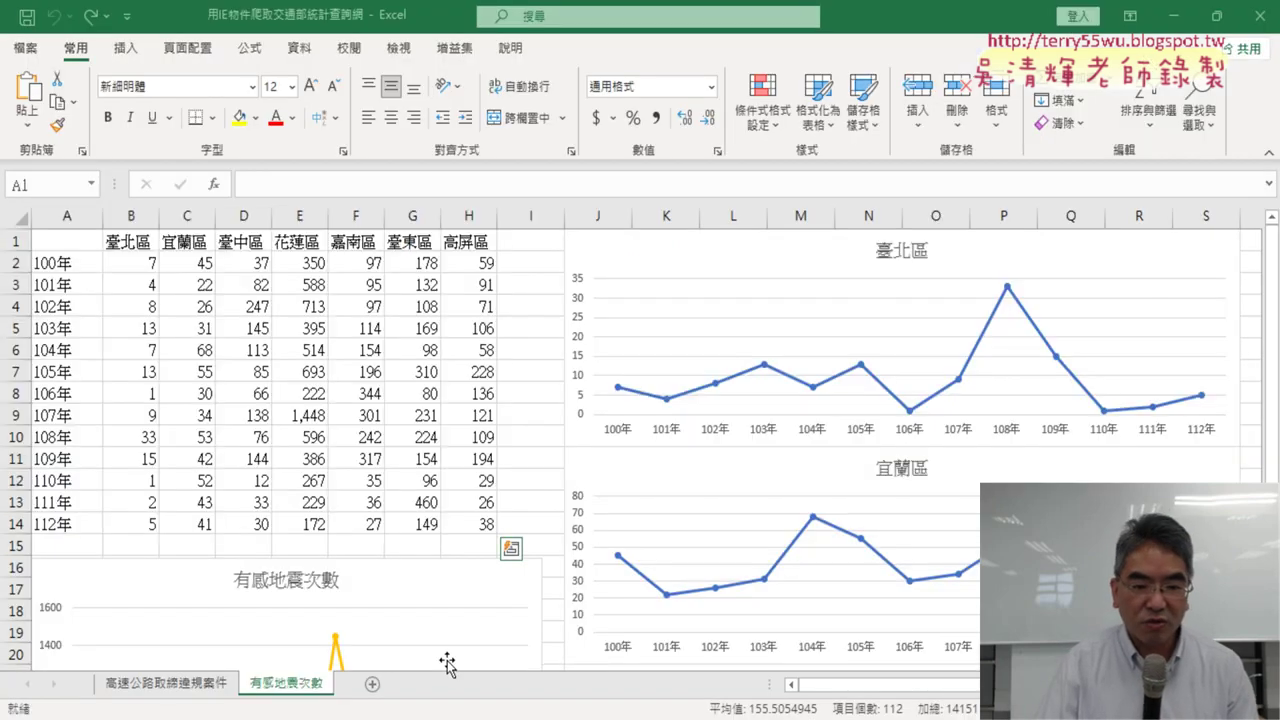
key(ctrl+a)
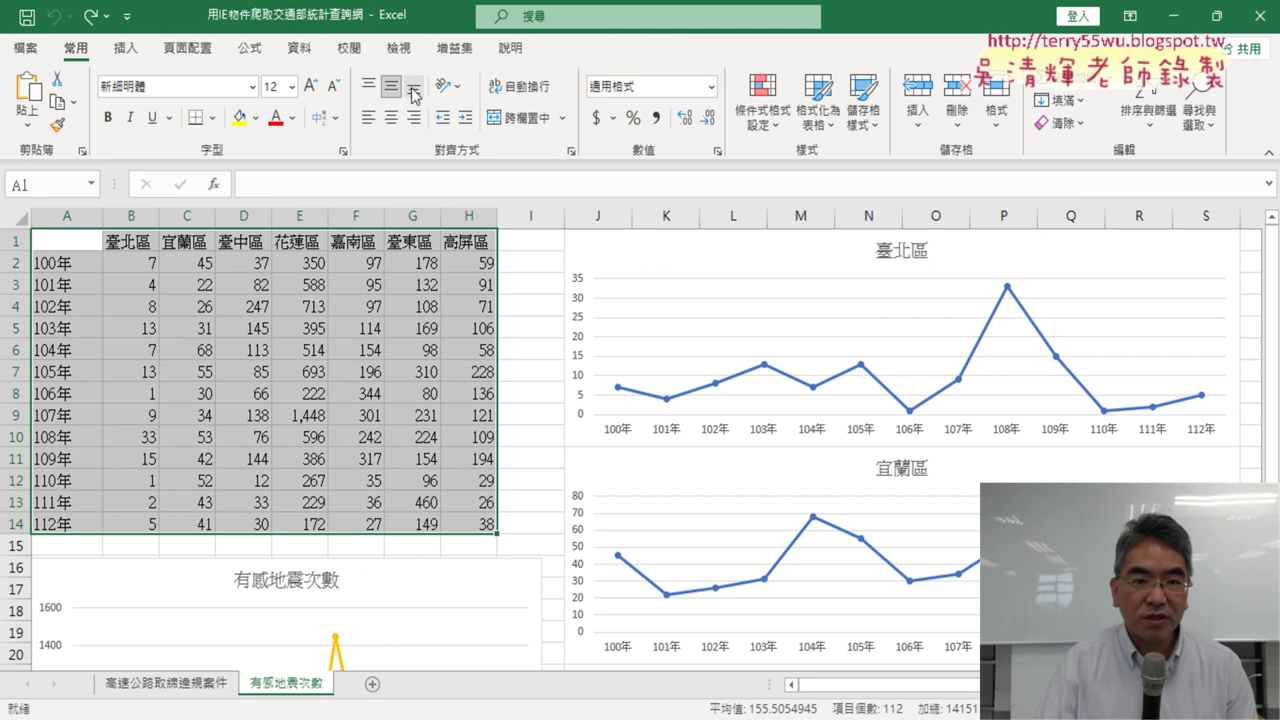
click(372, 685)
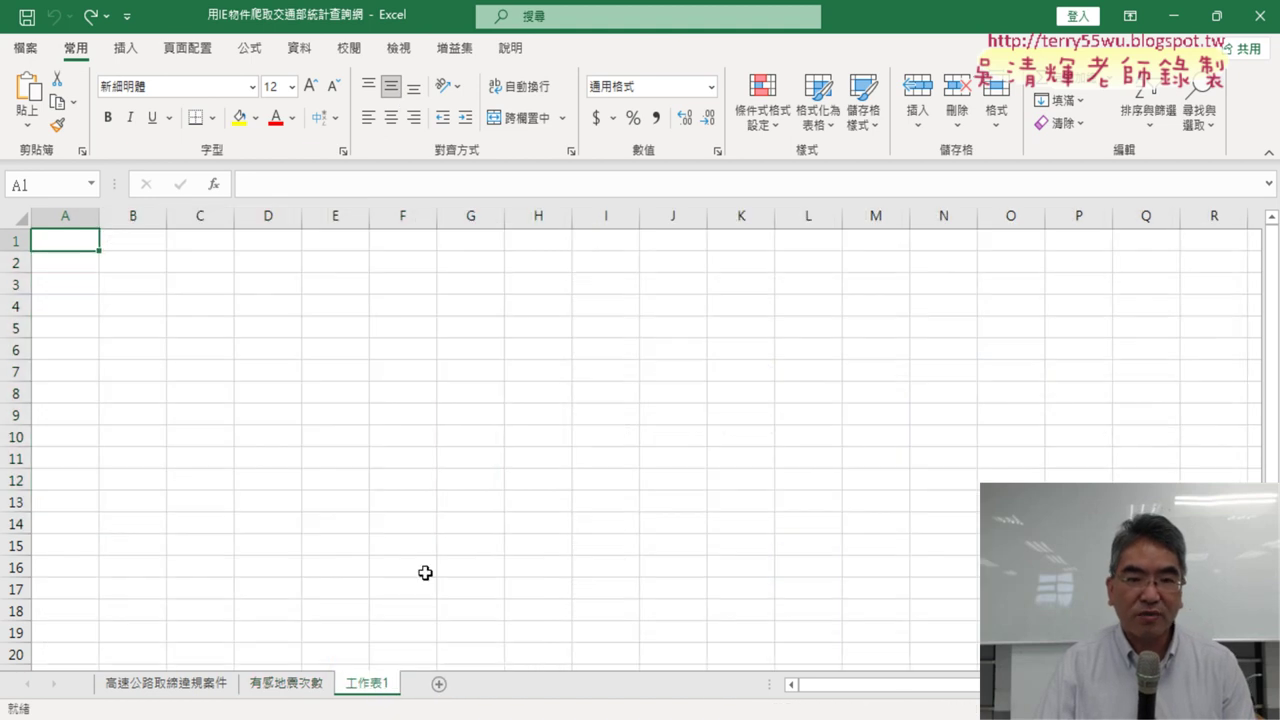
Enable the Developer tab through Excel Options' Customize Ribbon, then open the Visual Basic editor
click(127, 15)
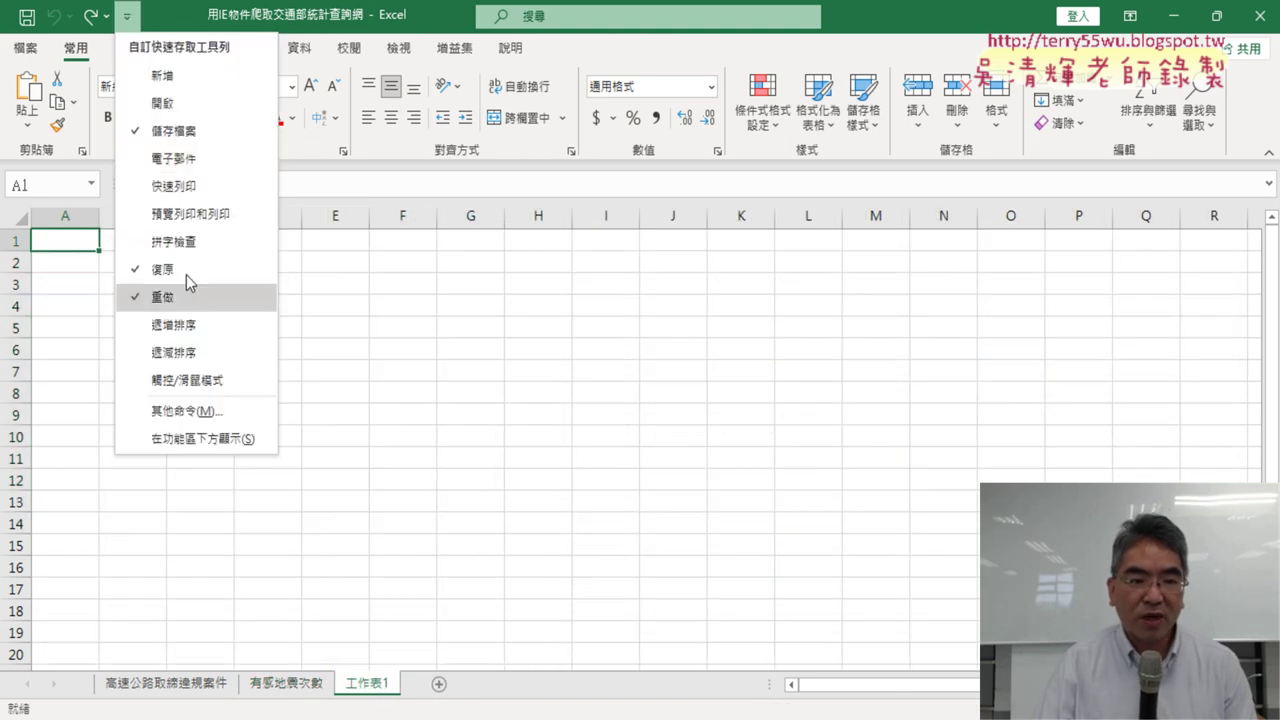
click(186, 410)
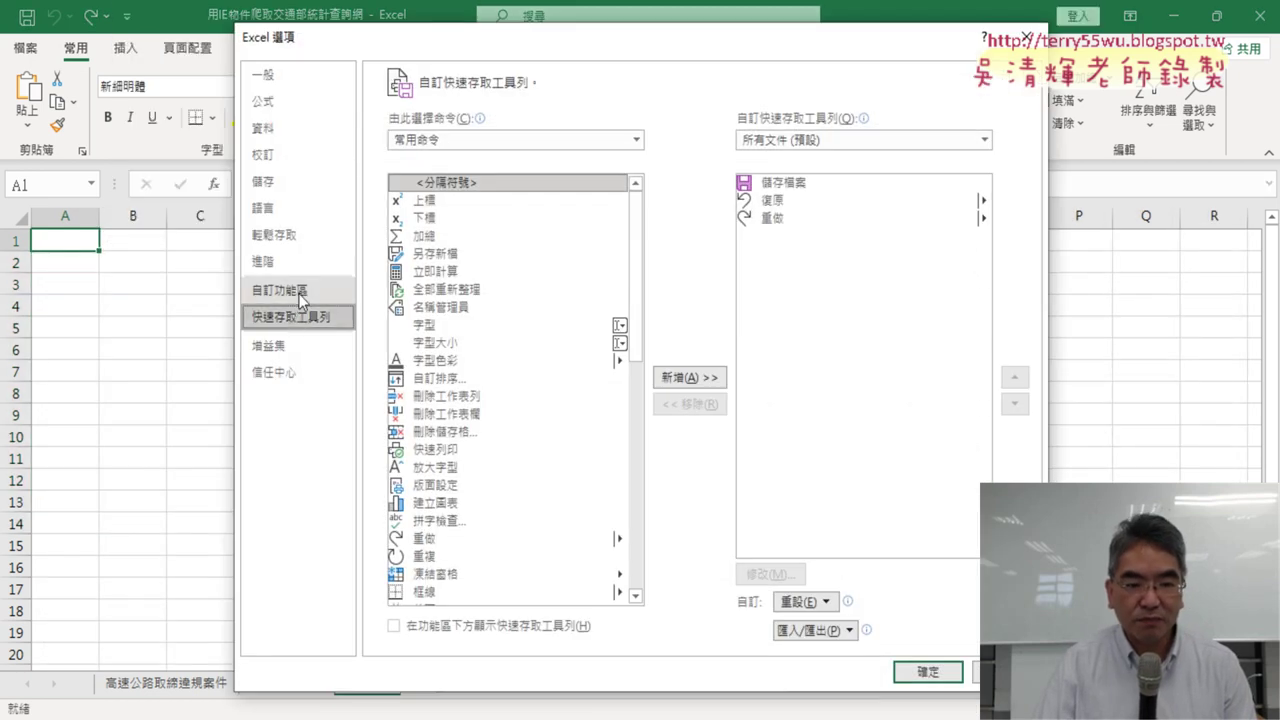
click(300, 298)
click(728, 477)
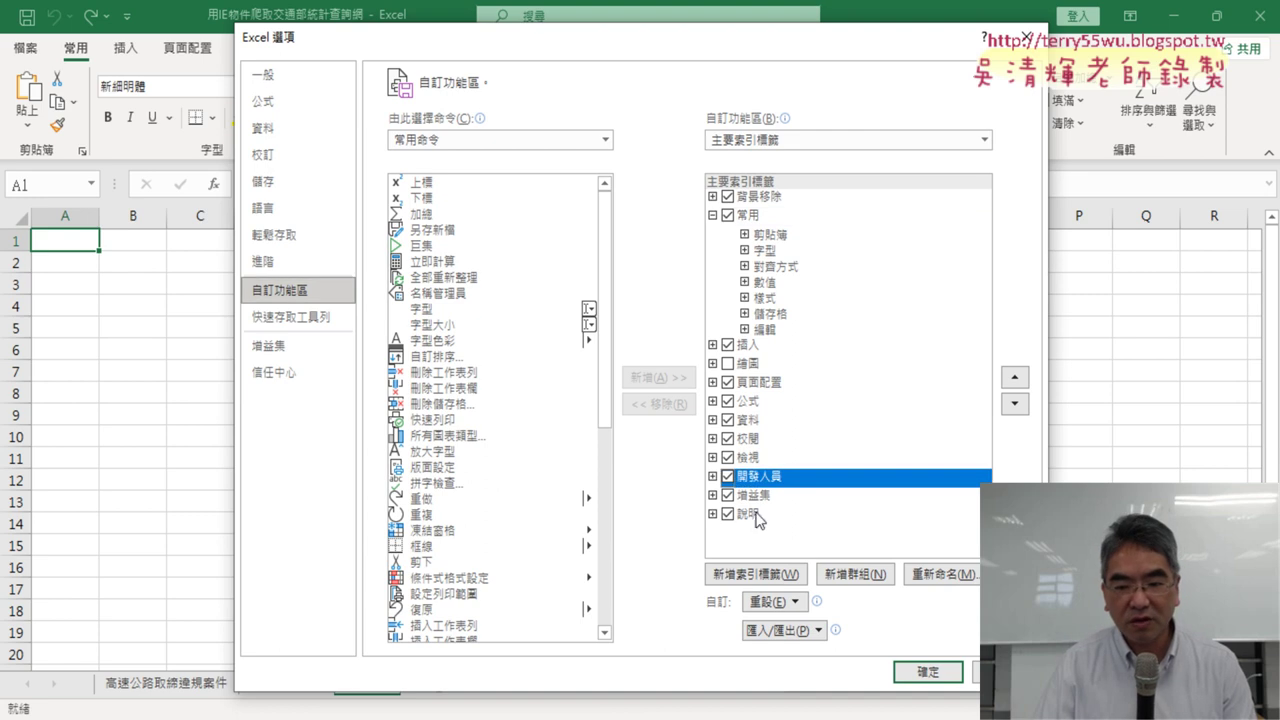
click(928, 672)
click(460, 48)
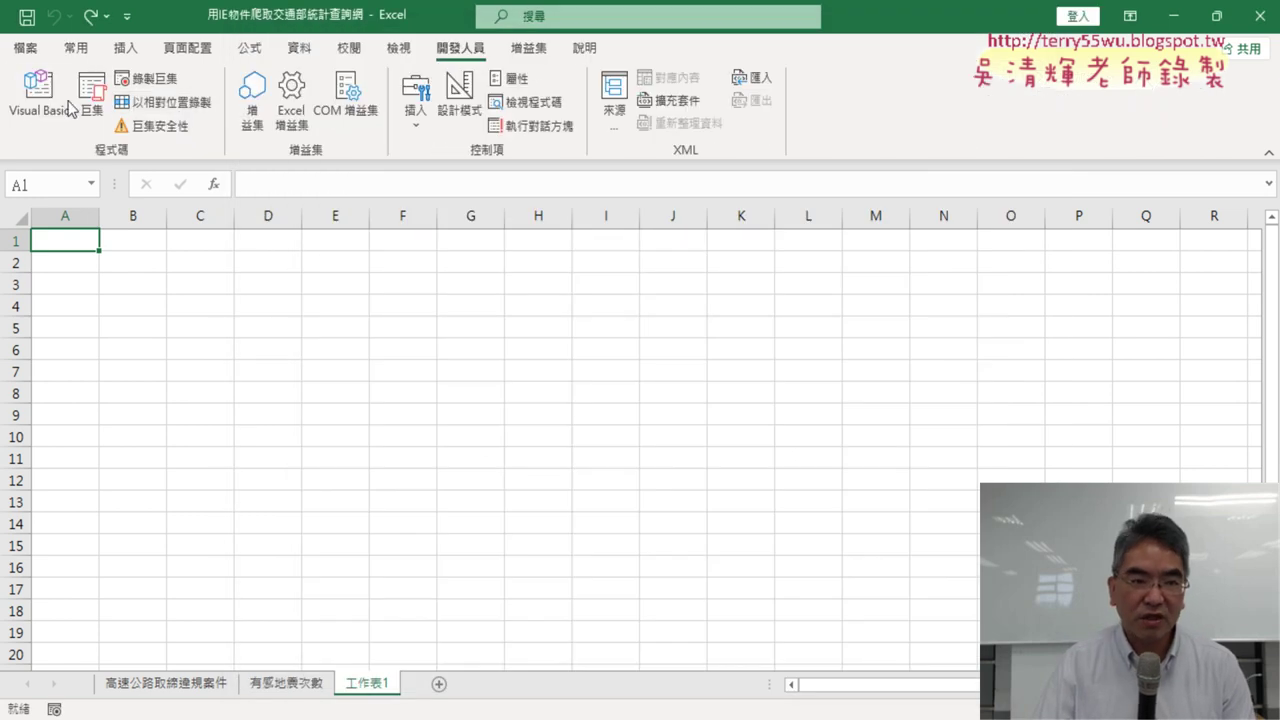
click(40, 100)
Maximize Module1, delete the DownloadWebPageToExcel sub and paste ImportDataFromWebsite in its place
double_click(595, 153)
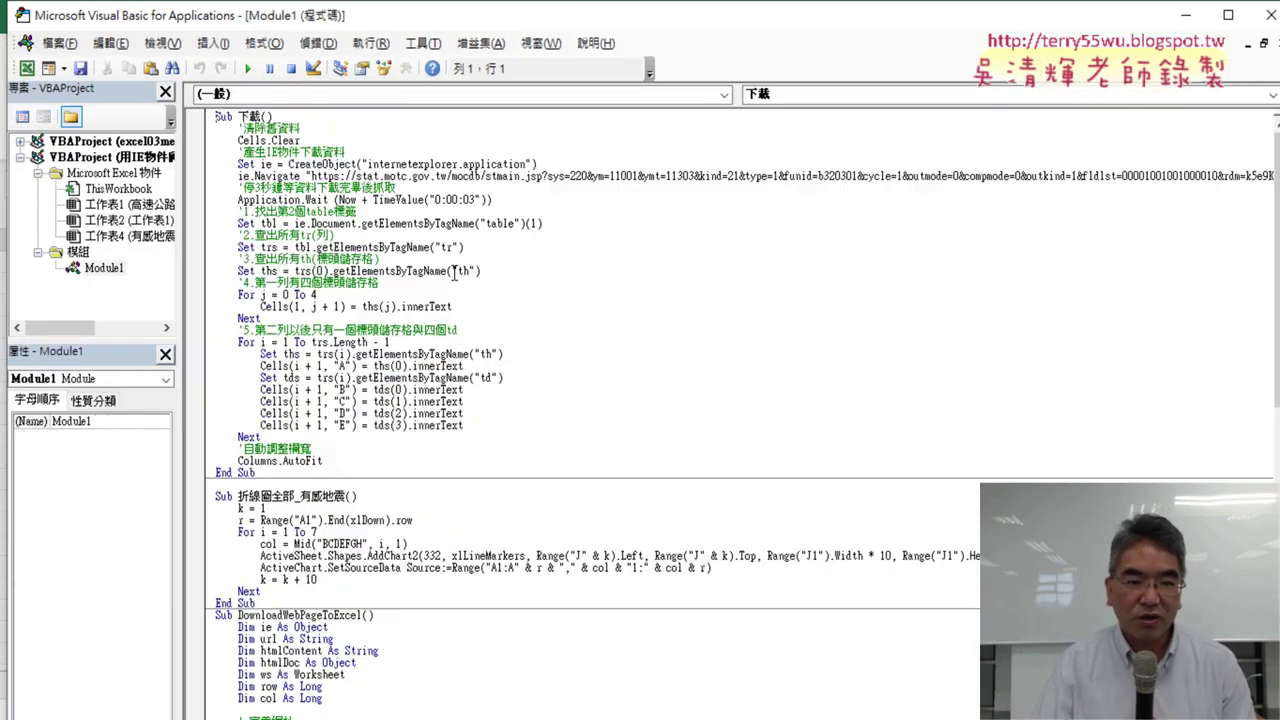
scroll(472, 380, down, 3)
scroll(474, 405, down, 8)
scroll(474, 405, down, 3)
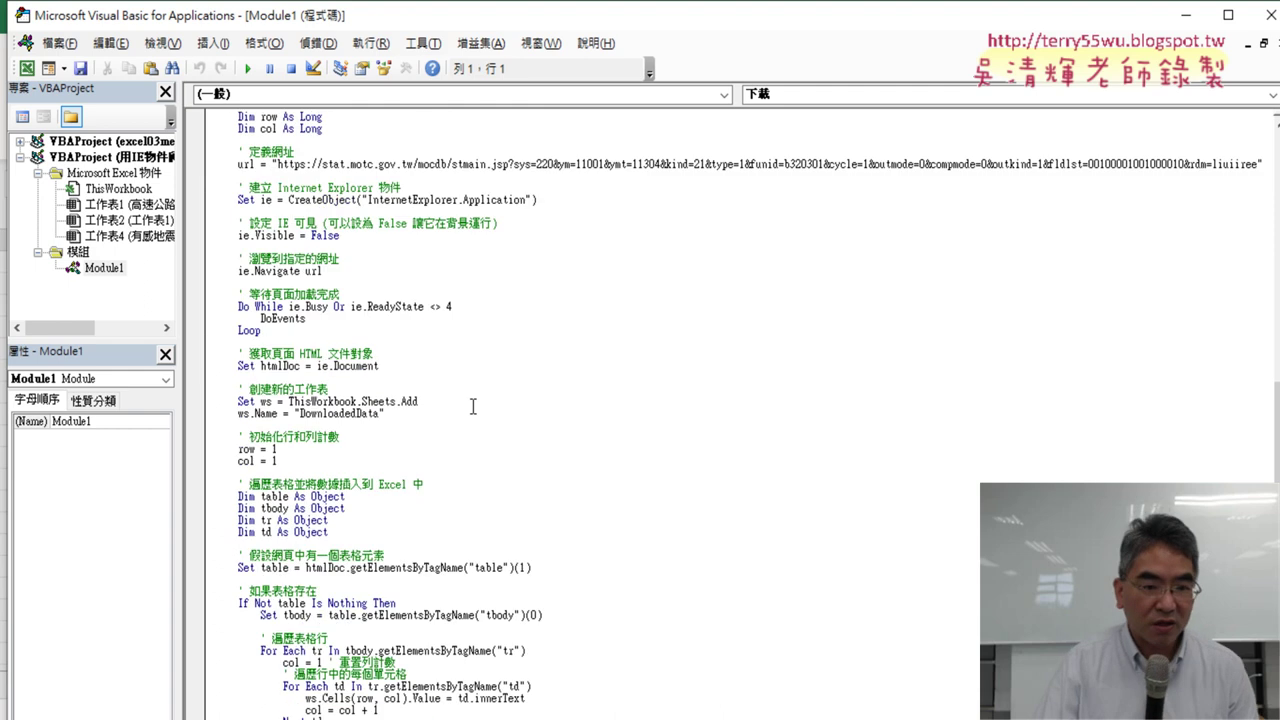
scroll(473, 406, down, 4)
scroll(473, 406, up, 6)
scroll(473, 406, up, 2)
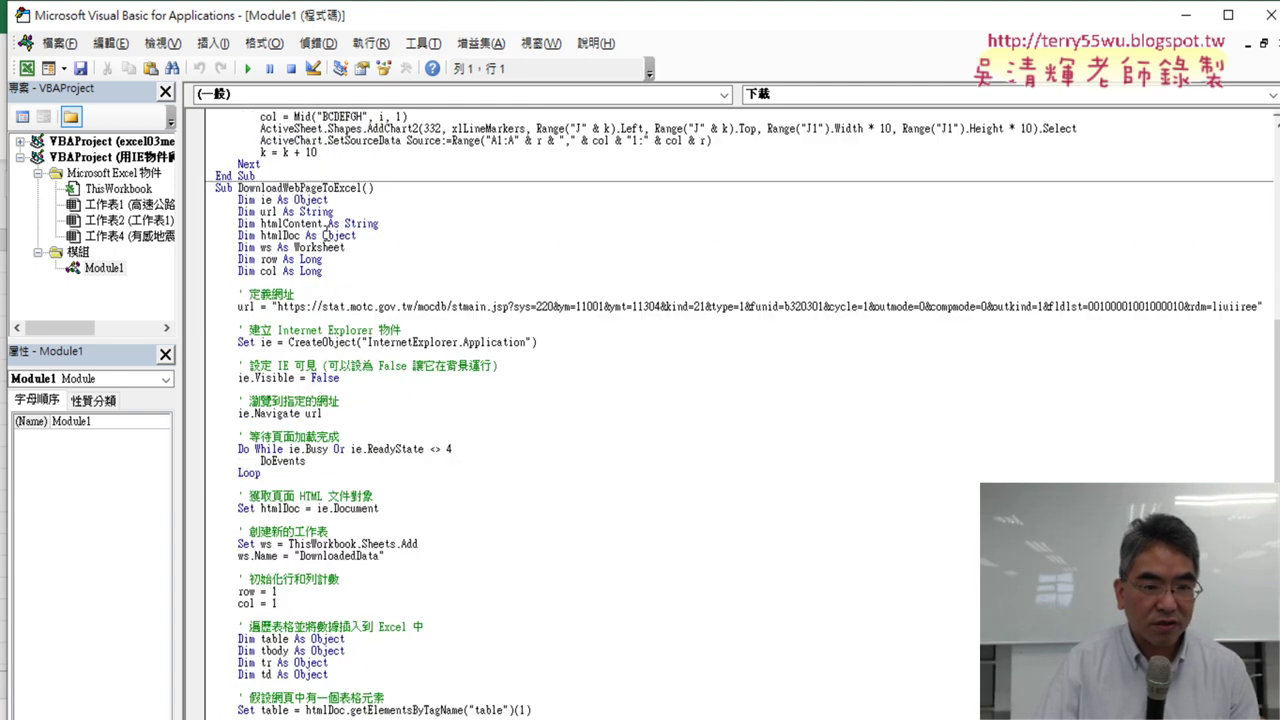
click(203, 190)
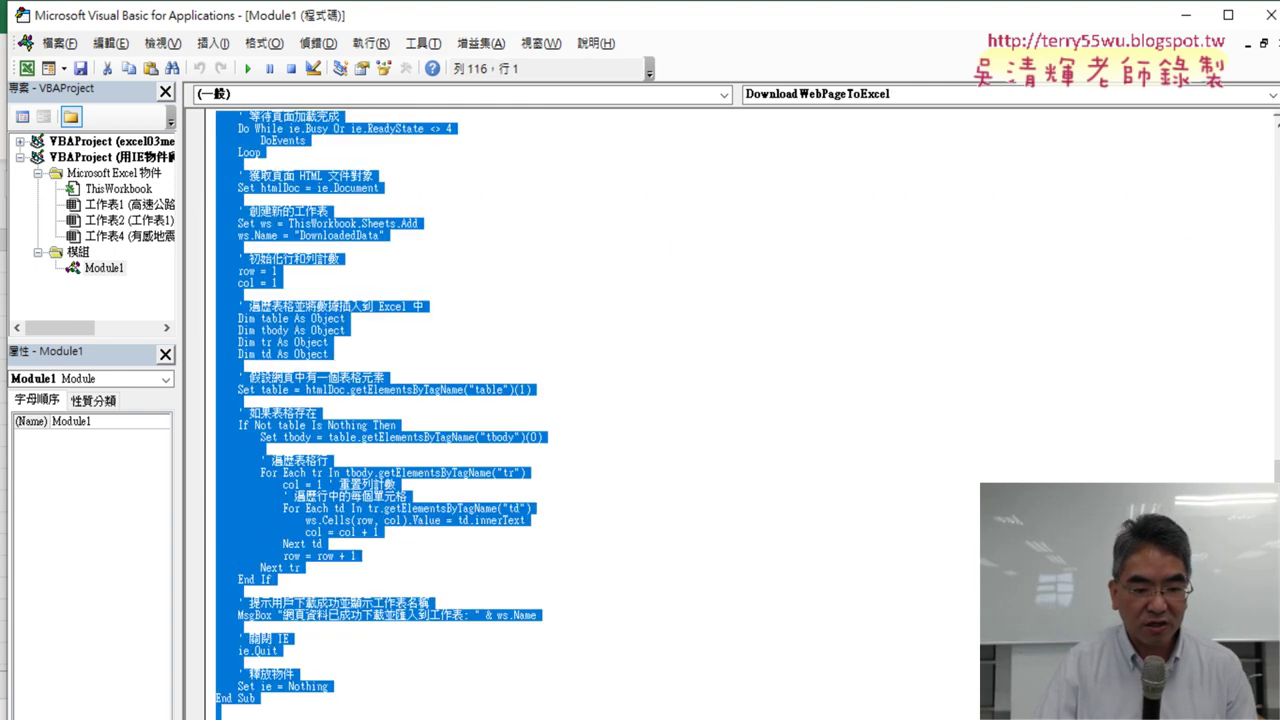
key(Delete)
key(ctrl+v)
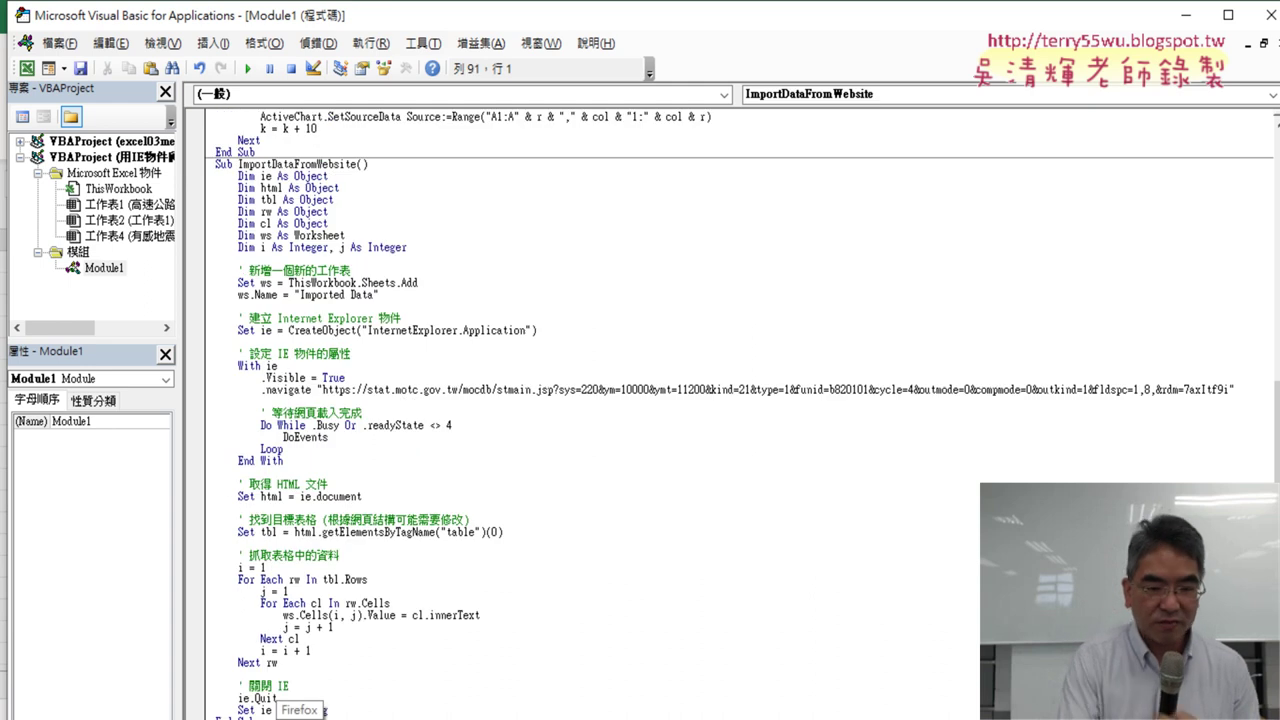
drag(597, 31, 979, 22)
scroll(810, 379, down, 1)
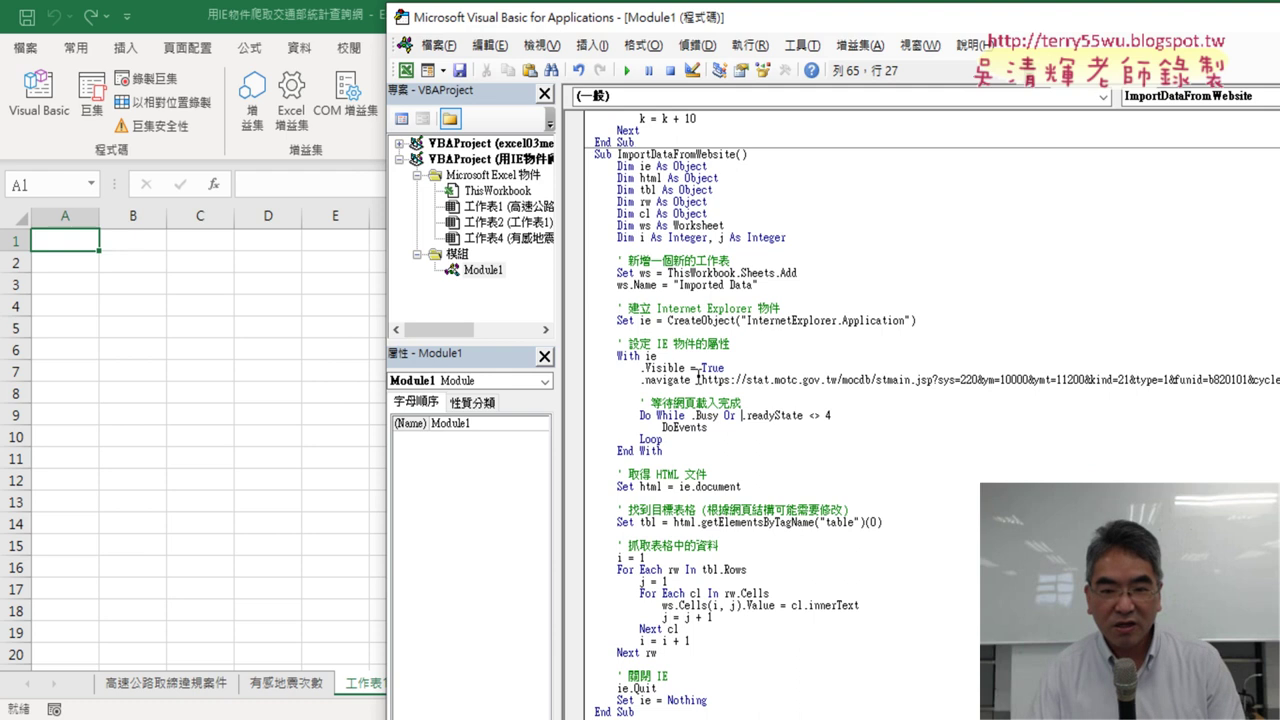
Step through the macro's opening lines, creating a new sheet named Imported Data
drag(778, 290, 580, 288)
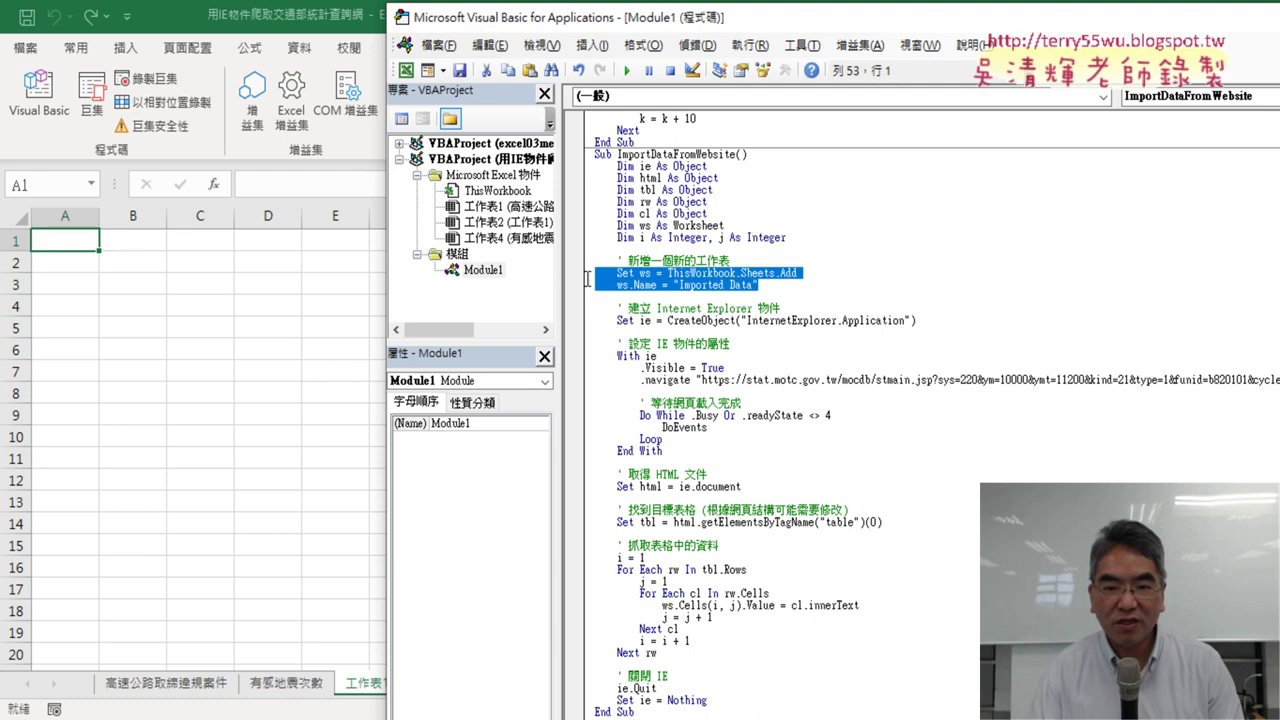
key(F8)
key(F8)
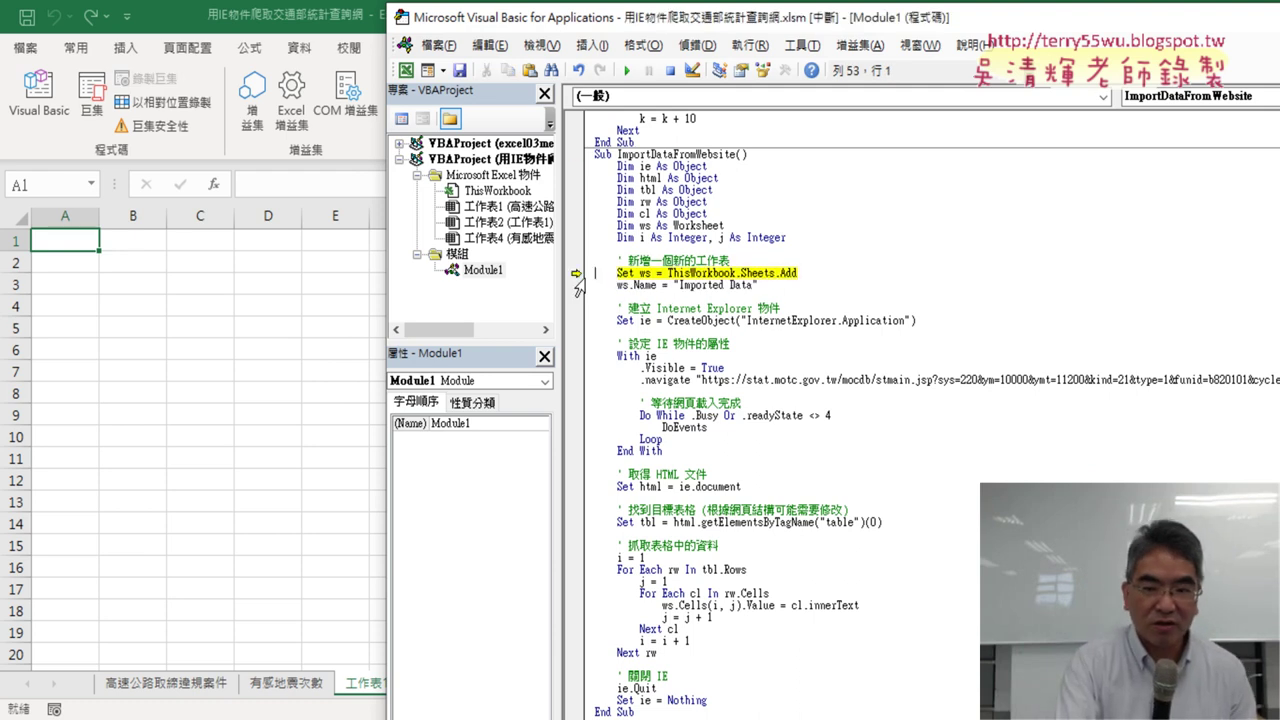
key(F8)
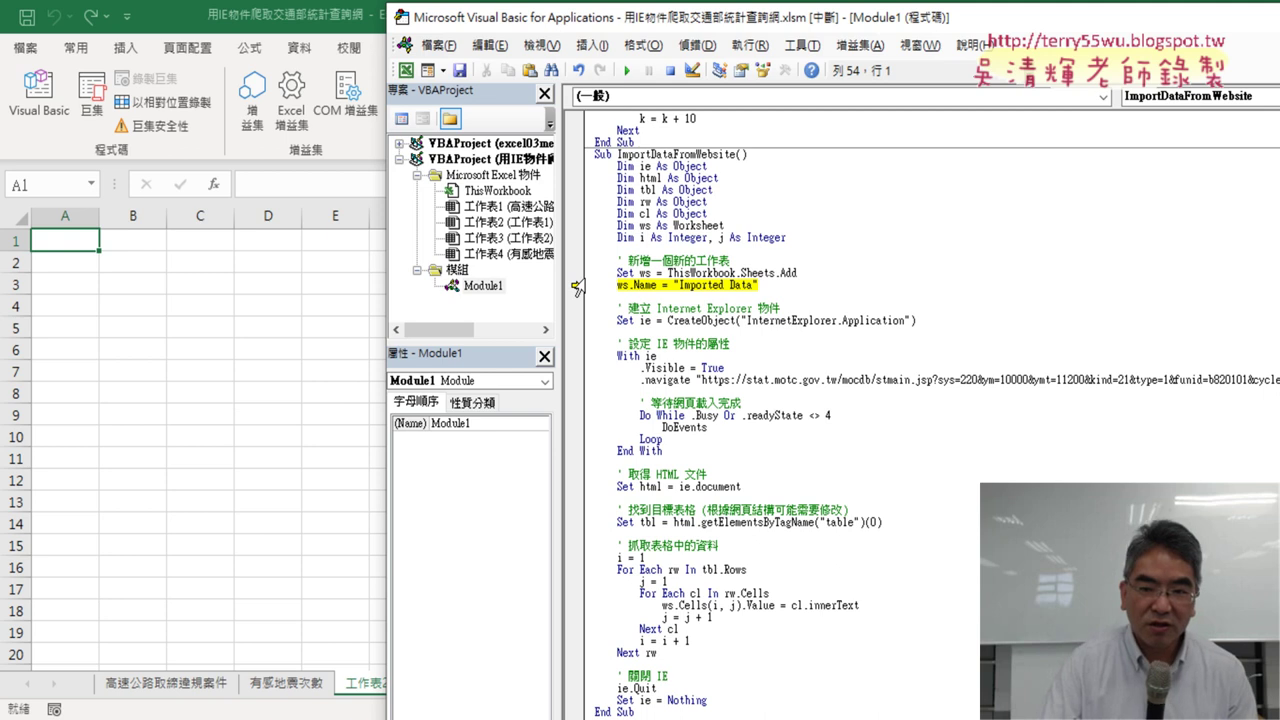
drag(787, 24, 1059, 24)
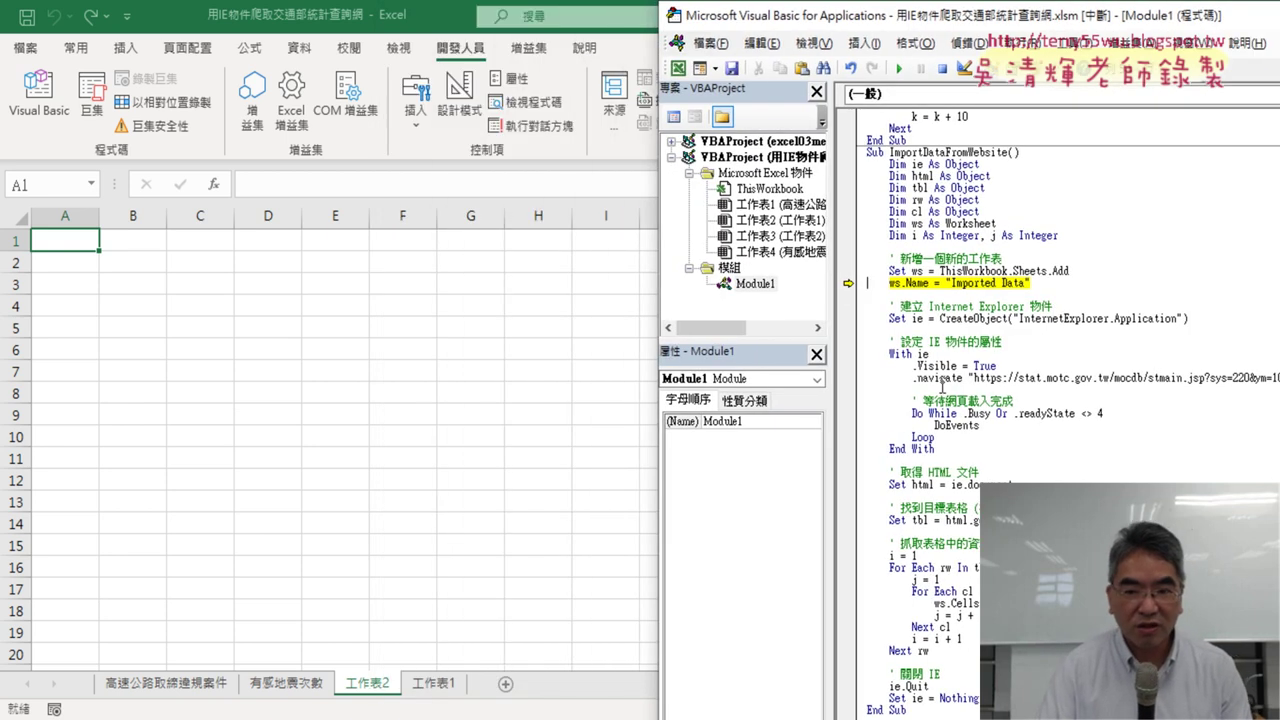
key(F8)
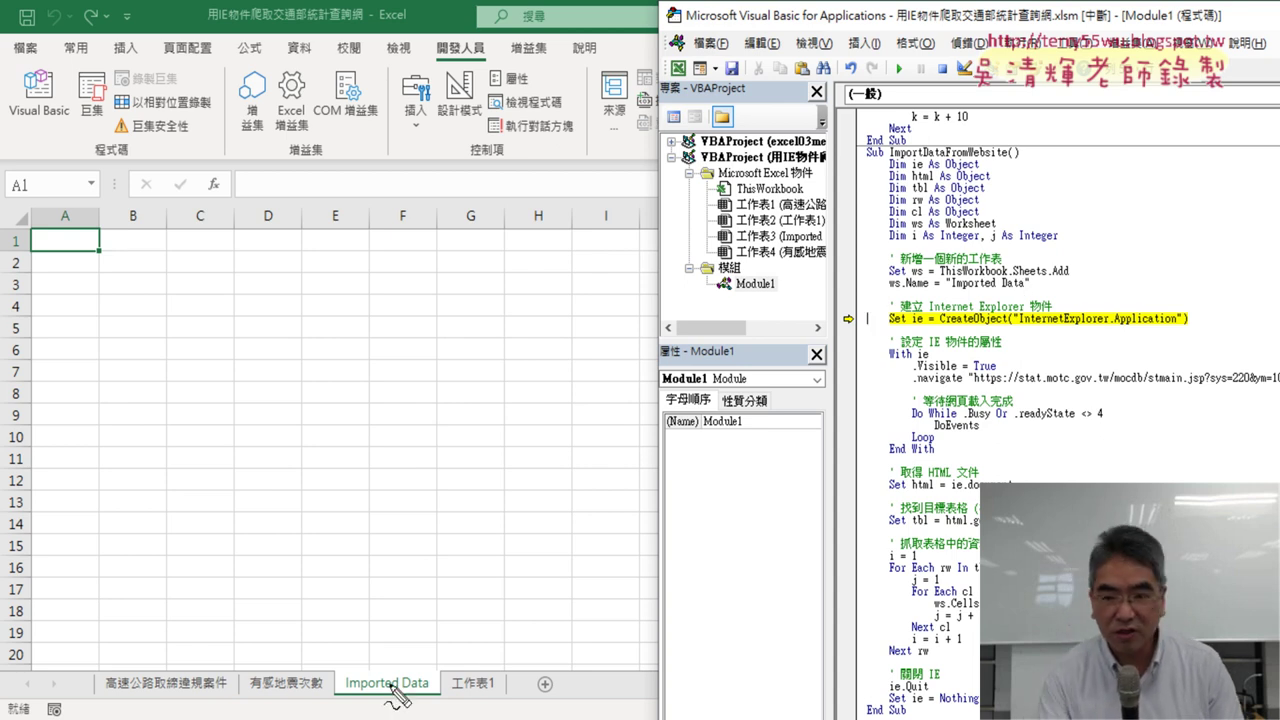
drag(942, 295, 1028, 297)
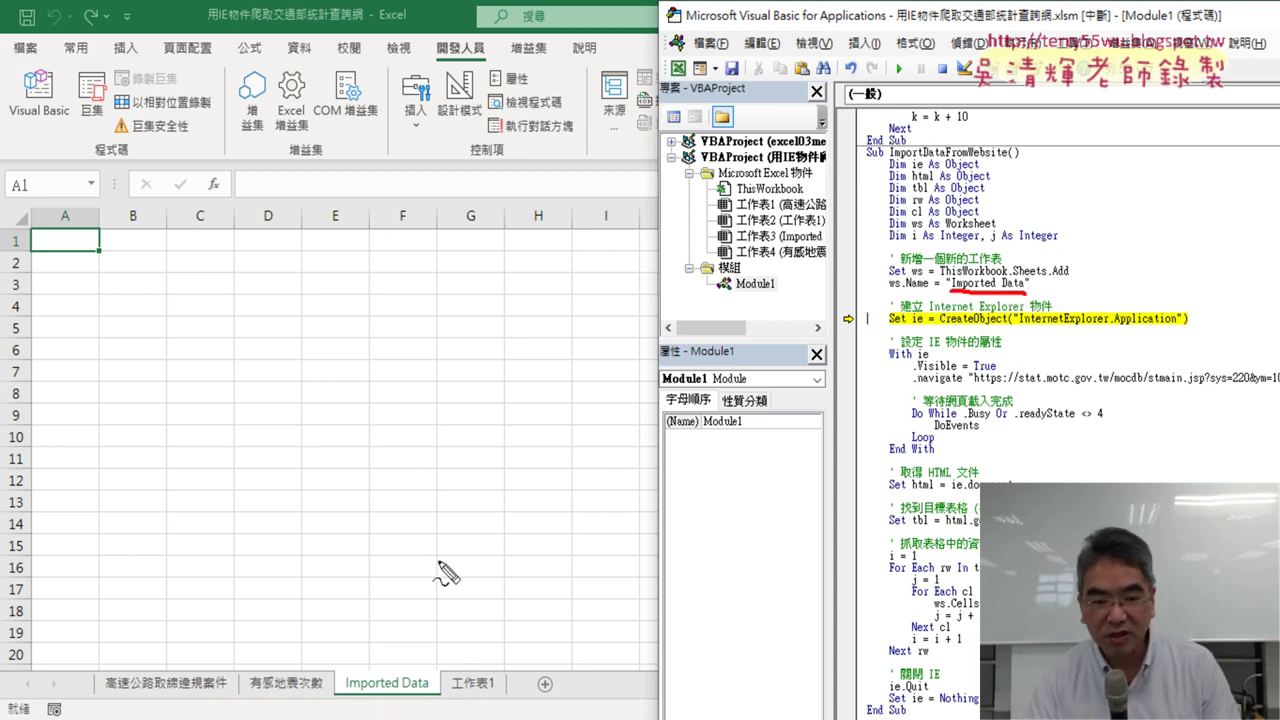
mouse_move(350, 698)
mouse_down()
mouse_move(380, 663)
mouse_move(345, 698)
mouse_up()
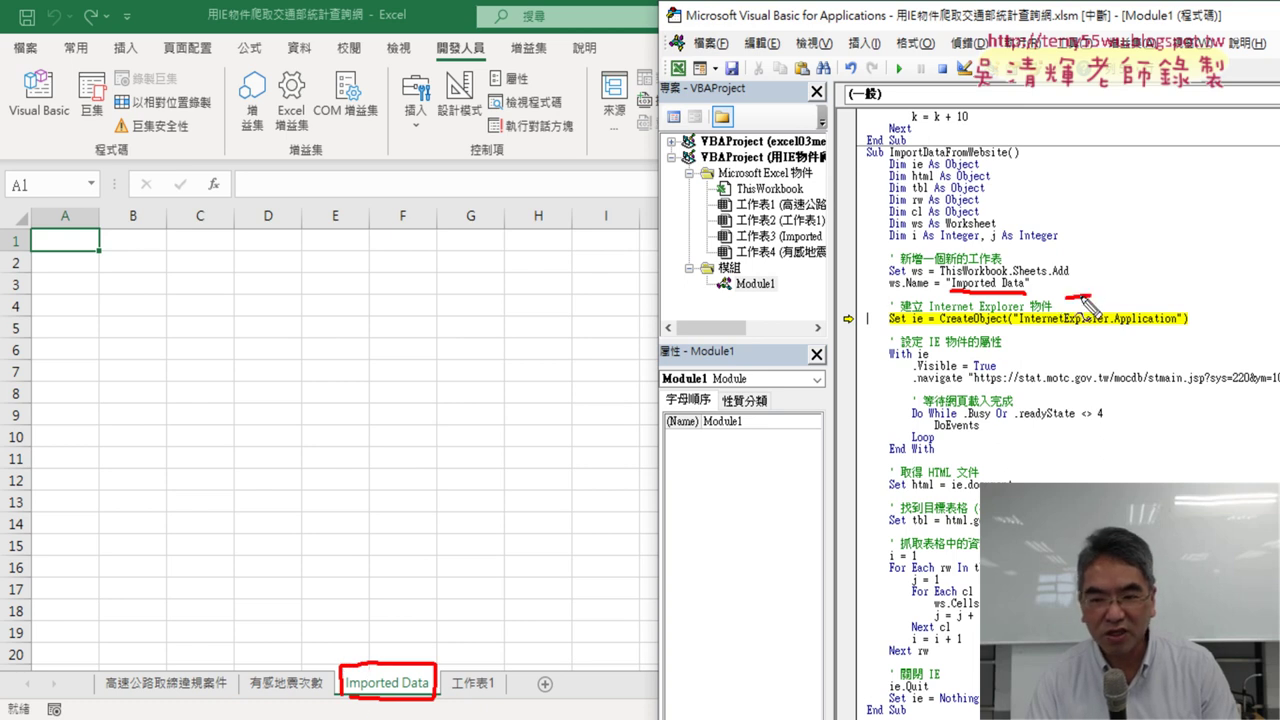
mouse_move(1068, 300)
mouse_down()
mouse_move(880, 300)
mouse_move(900, 255)
mouse_move(1127, 305)
mouse_move(1072, 300)
mouse_move(1115, 298)
mouse_up()
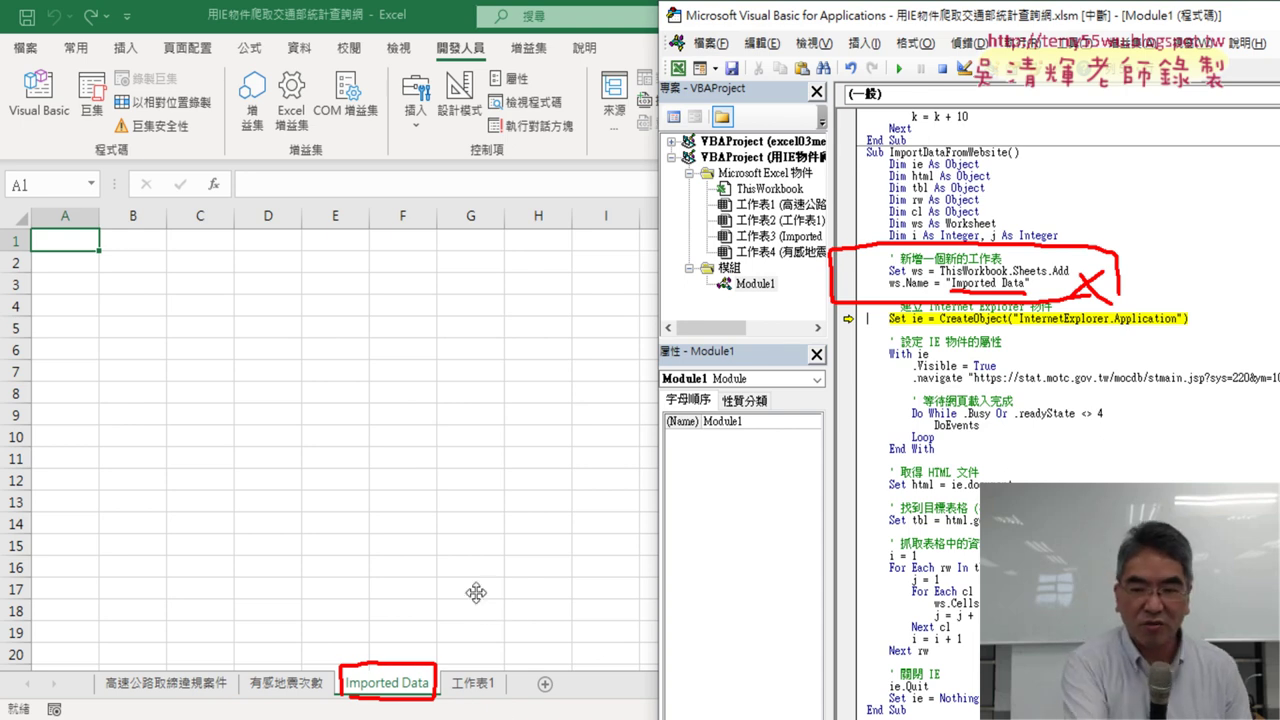
key(Escape)
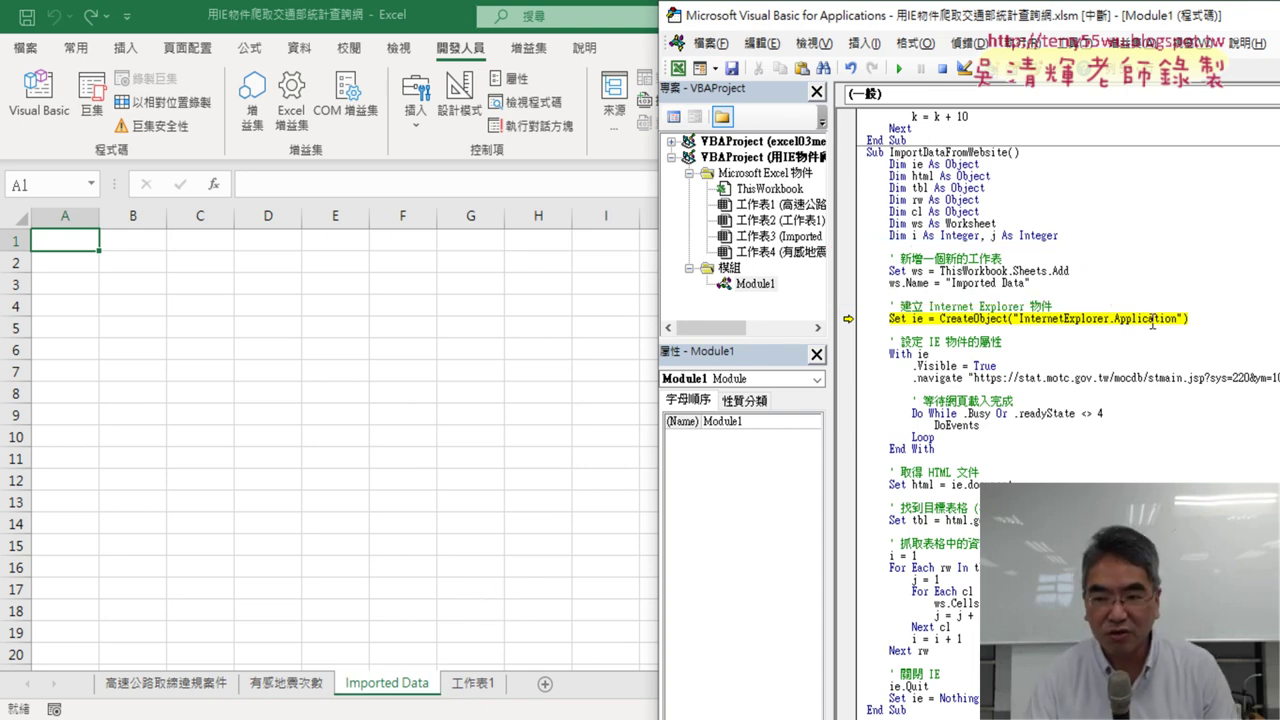
Run on to create the IE browser object and make it visible
key(F5)
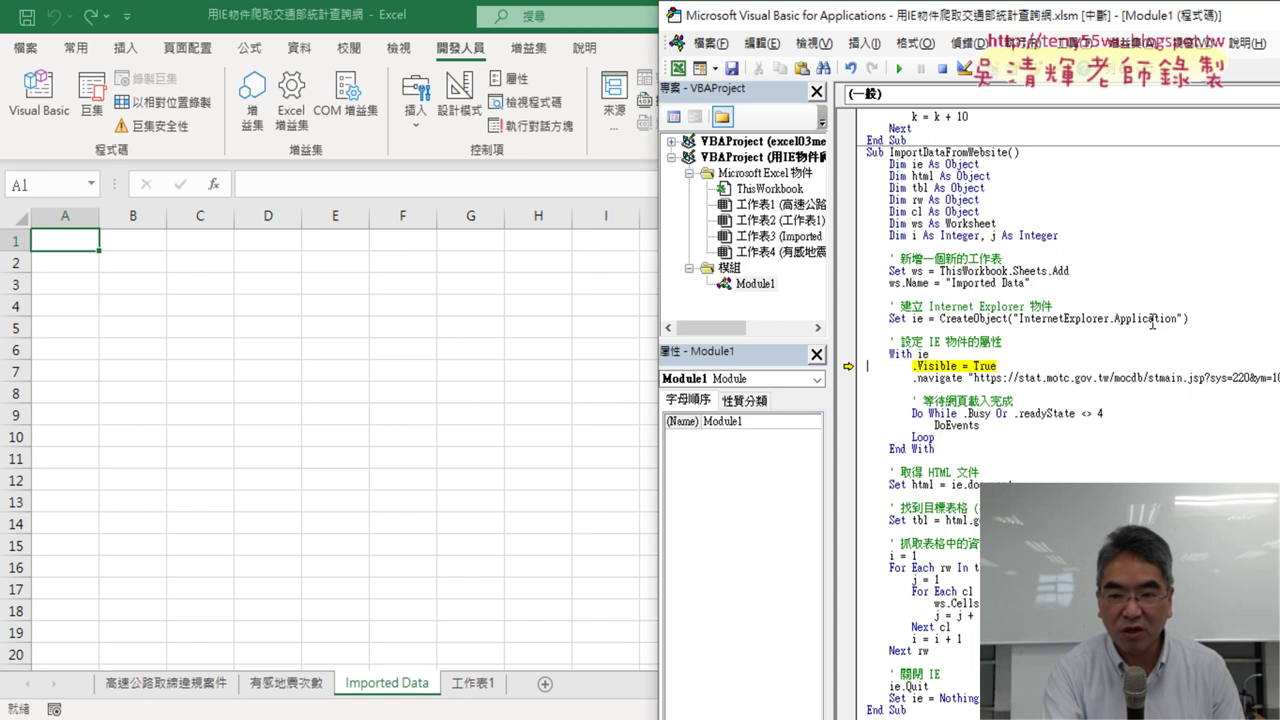
key(F8)
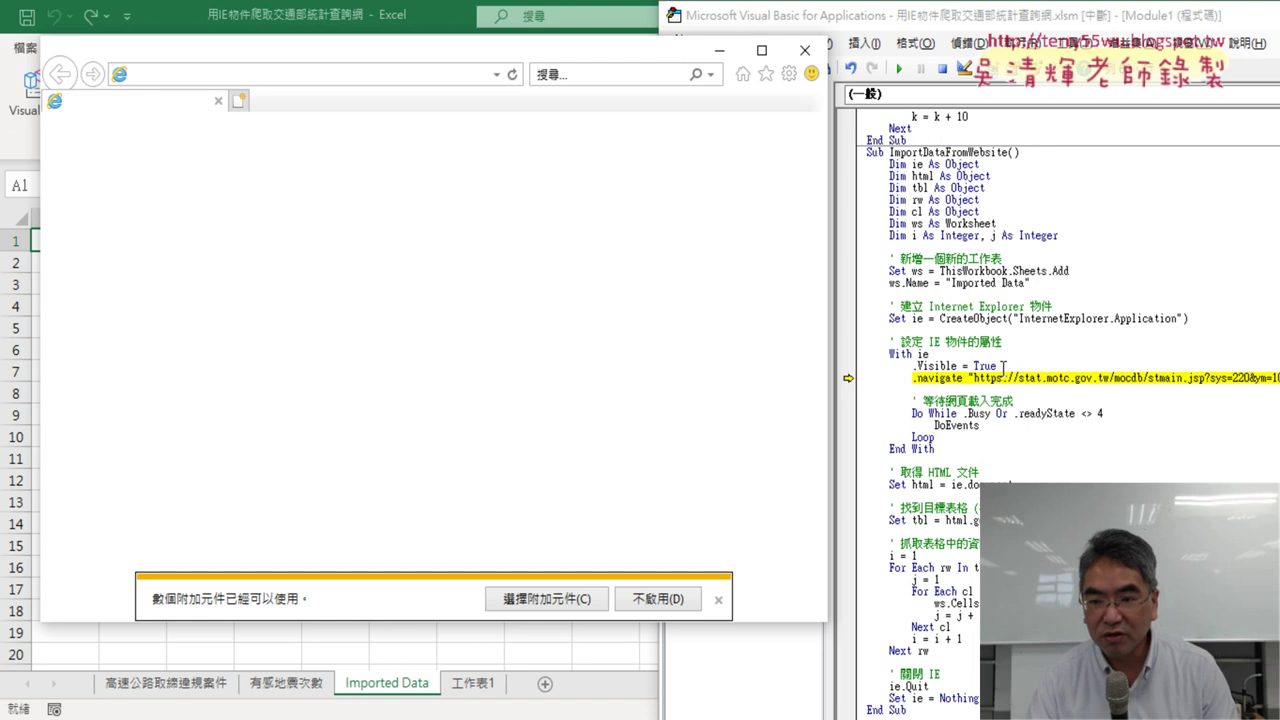
drag(1003, 367, 958, 366)
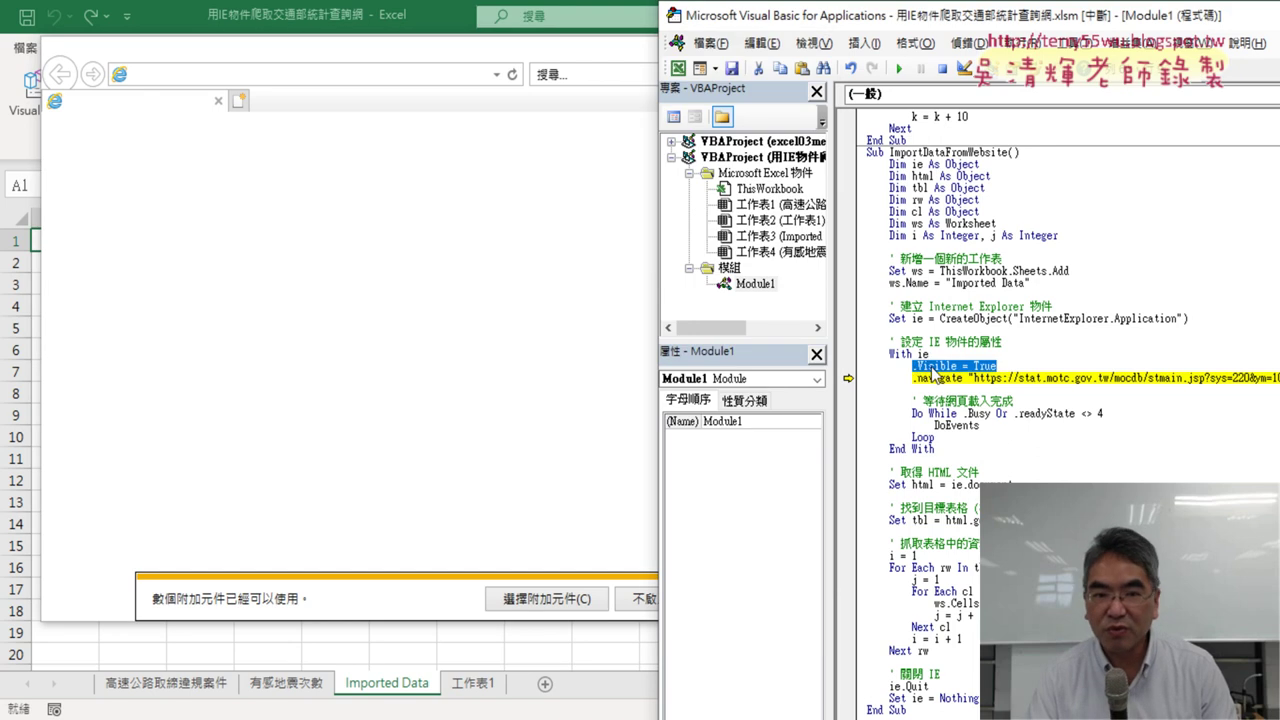
click(1040, 367)
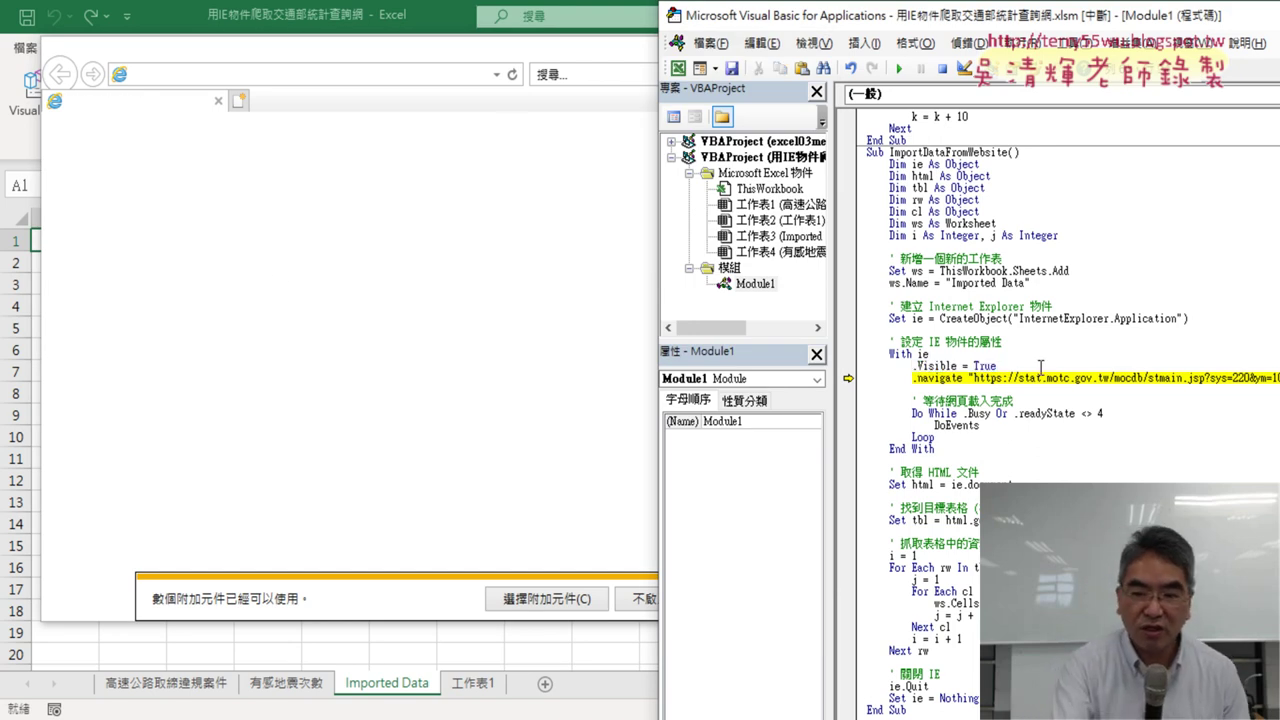
Step through loading the statistics page until reaching the line locating the data table
key(F8)
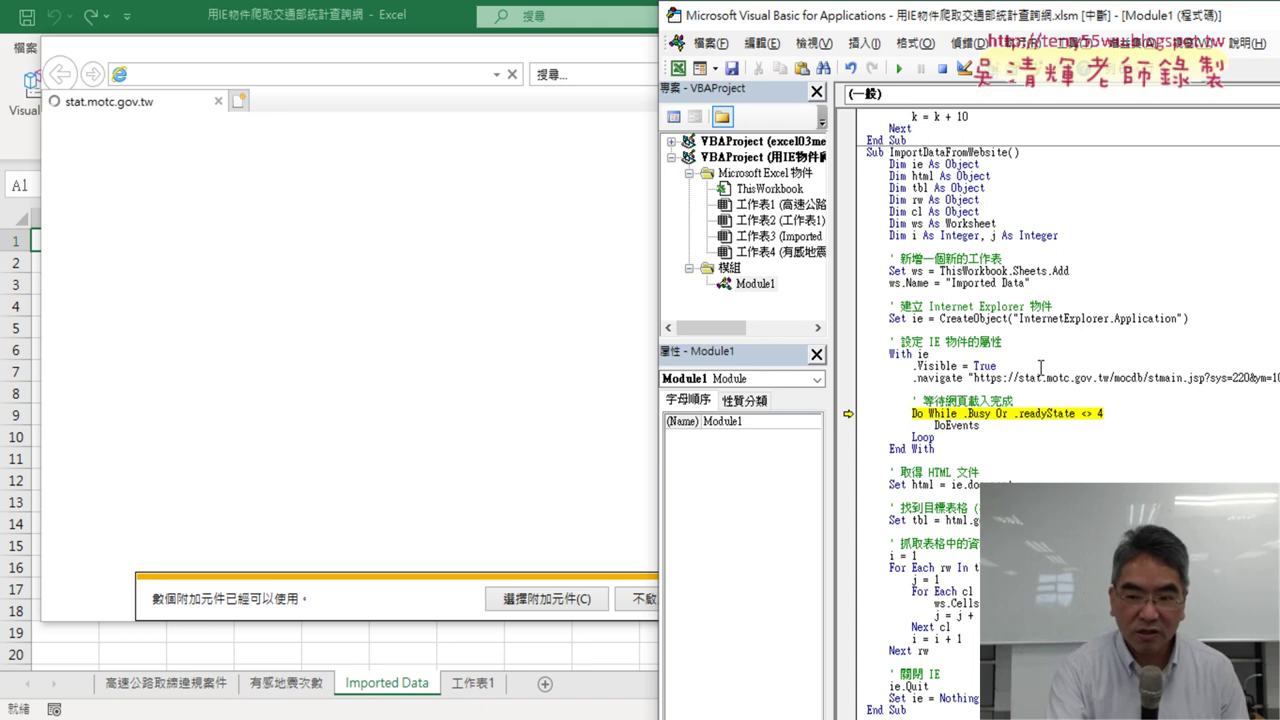
key(F8)
key(F8)
key(F8)
key(F8)
key(F8)
key(F8)
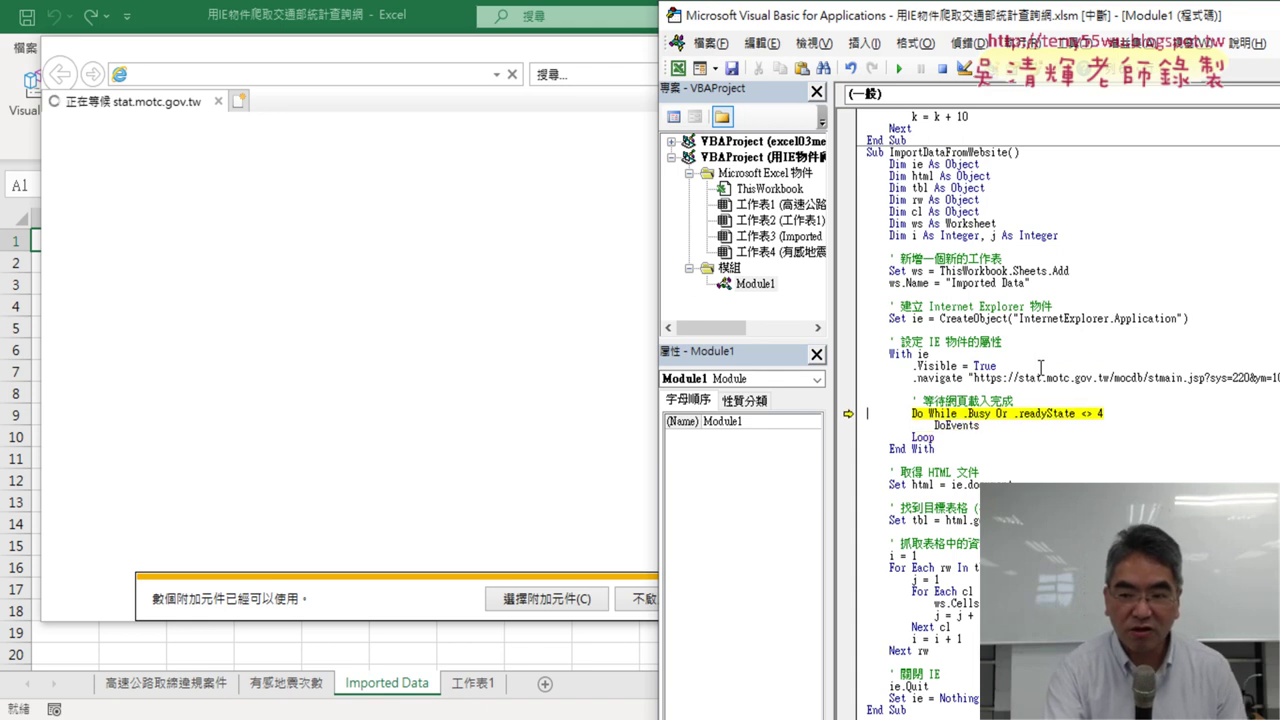
key(F8)
key(F8)
key(F8)
key(F8)
key(F8)
key(F8)
key(F8)
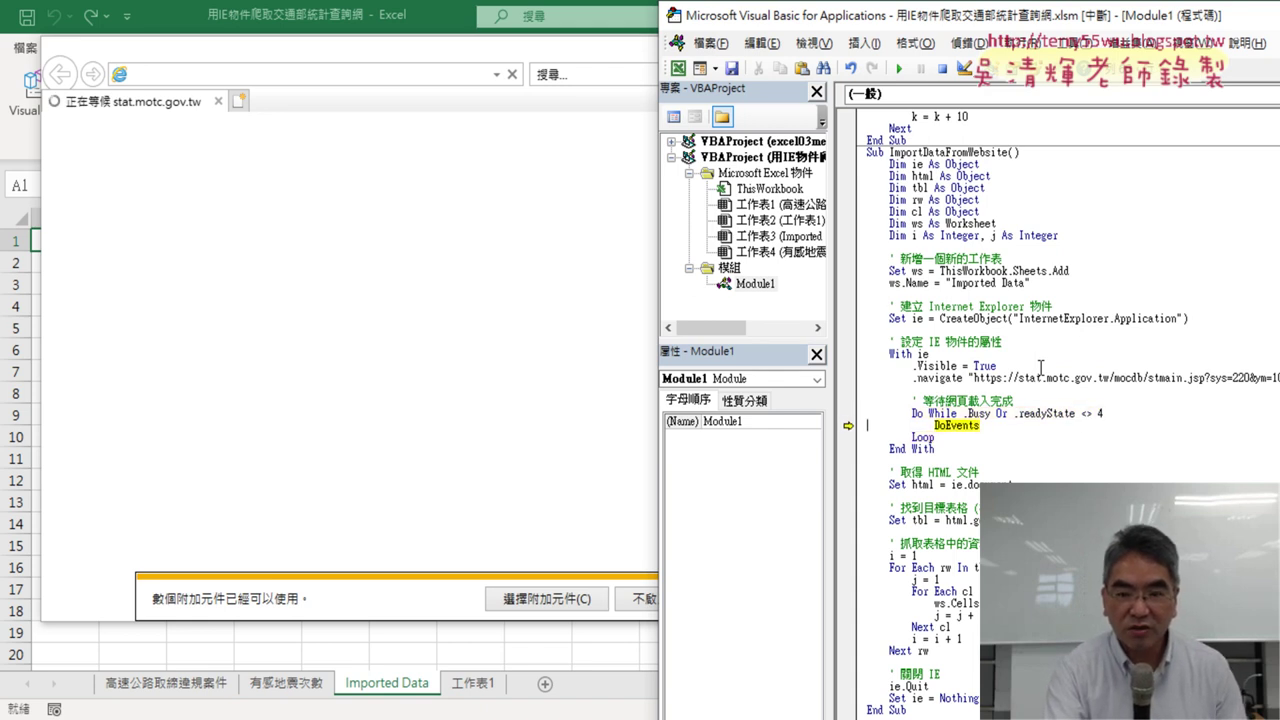
key(F8)
key(F8)
key(F8)
key(F8)
key(F8)
key(F8)
key(F8)
key(F8)
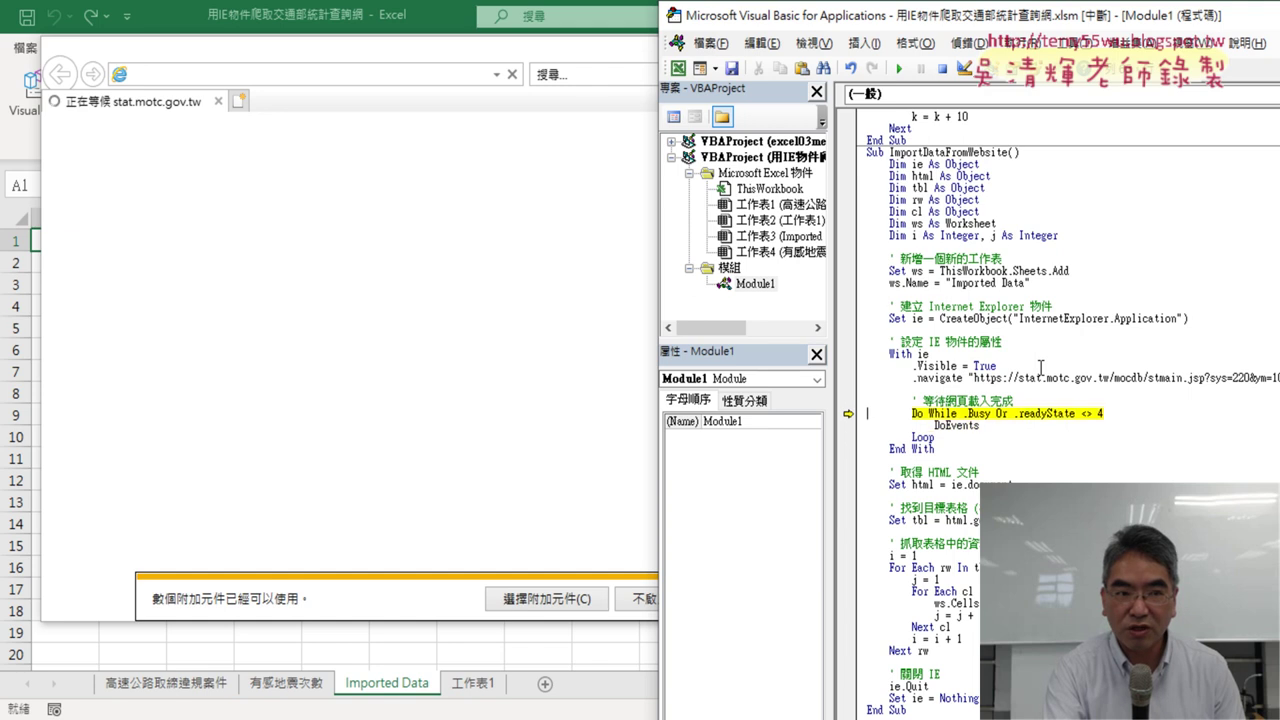
key(F8)
key(F8)
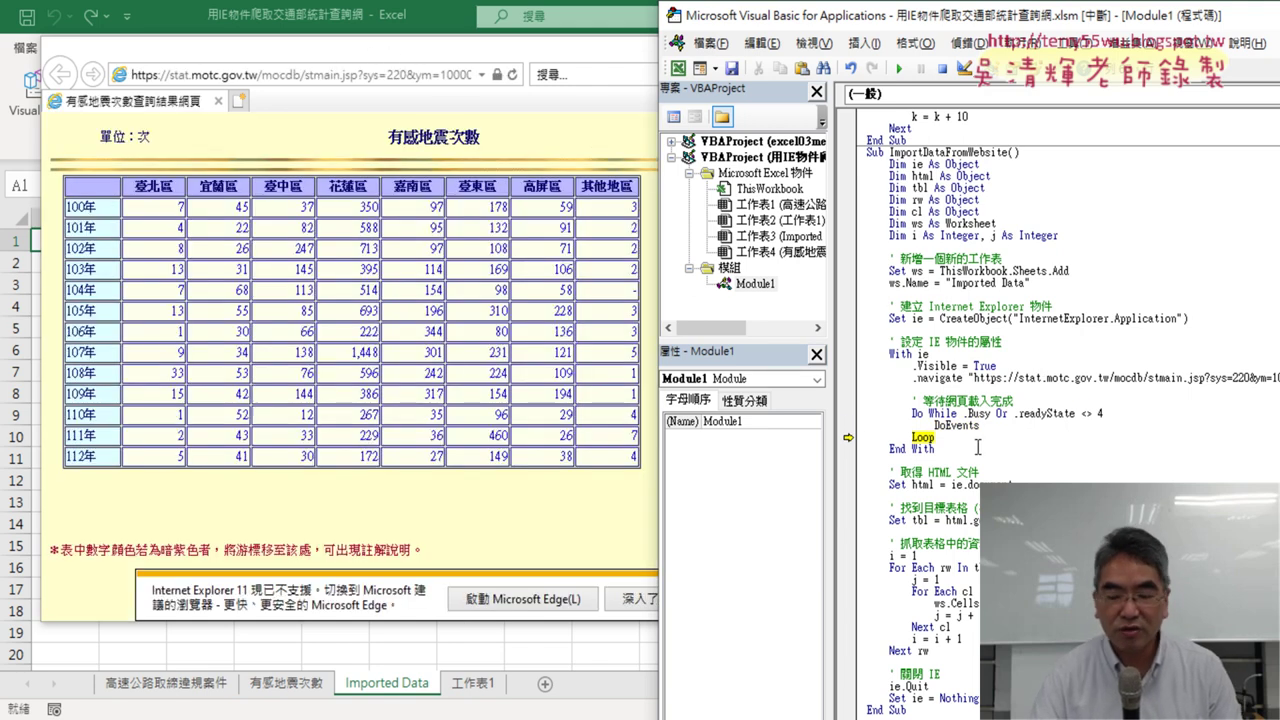
key(F8)
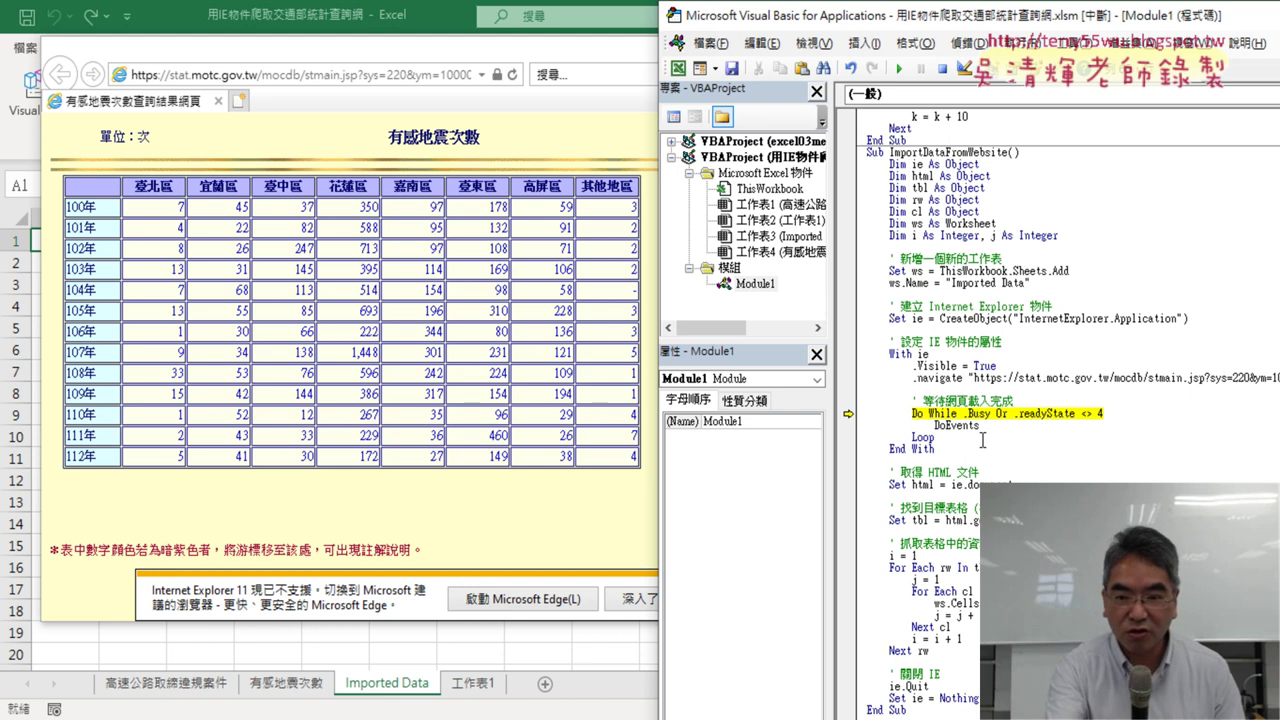
key(F8)
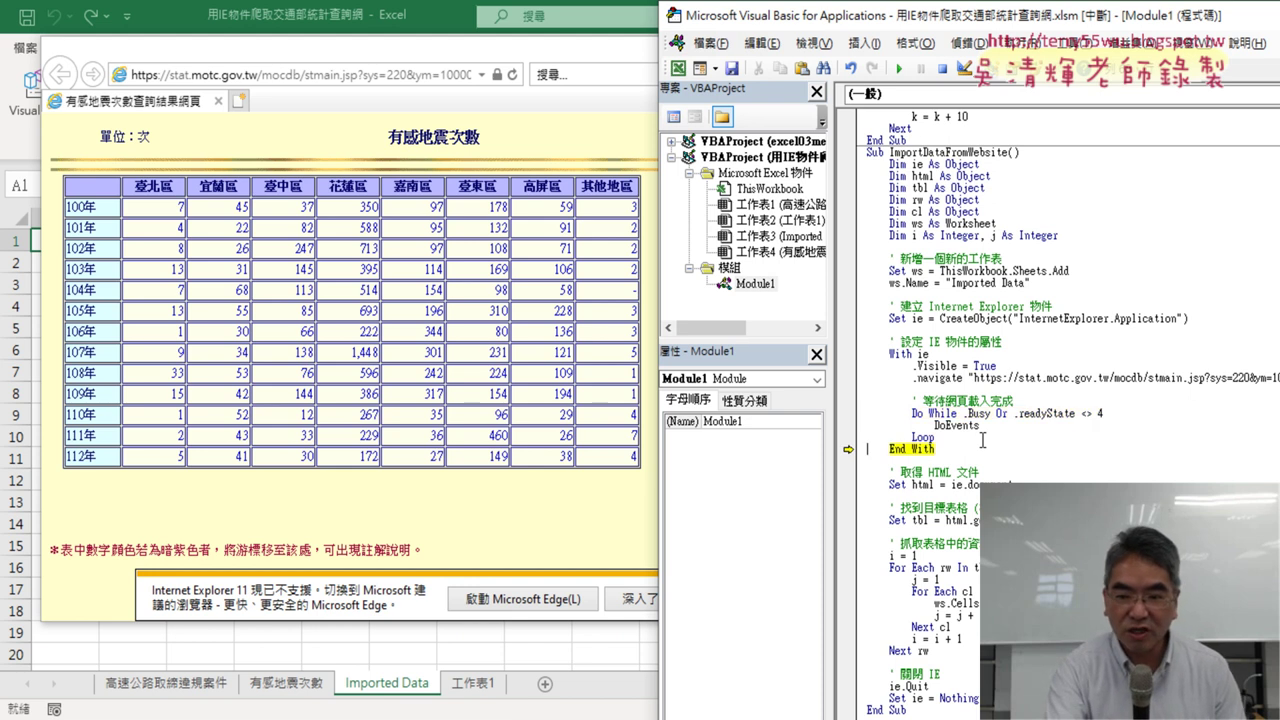
key(F8)
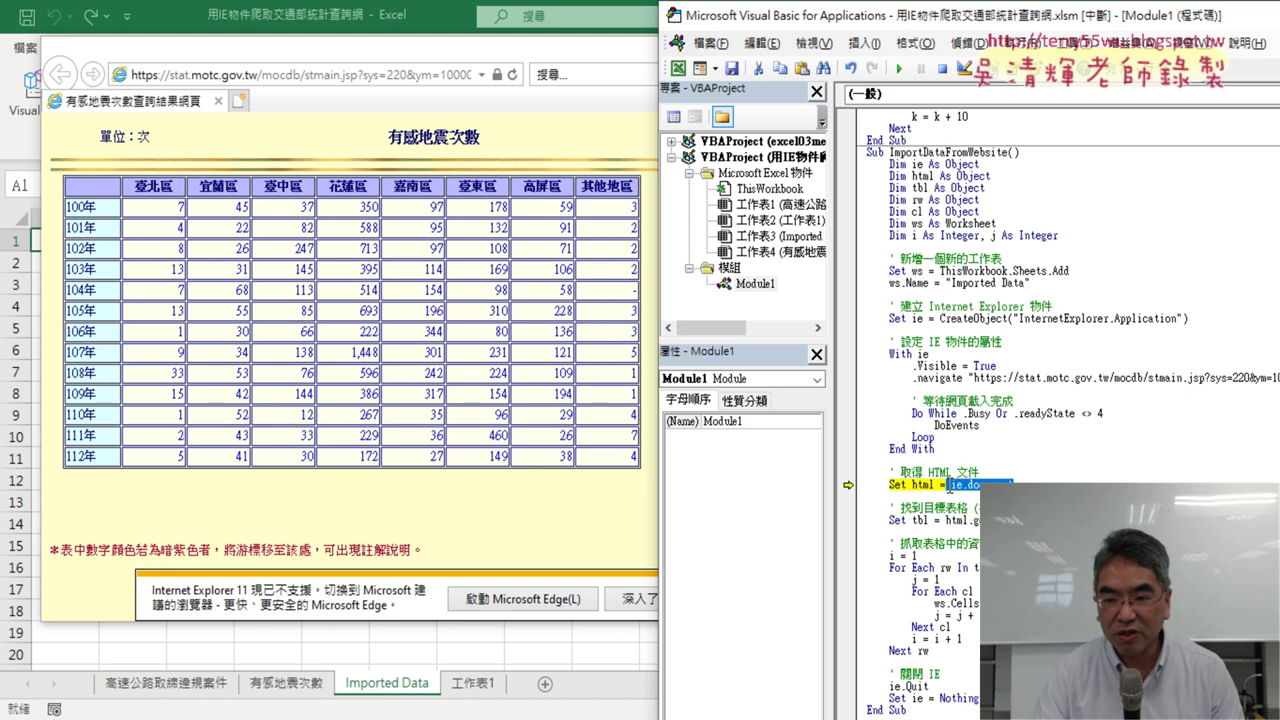
mouse_move(922, 484)
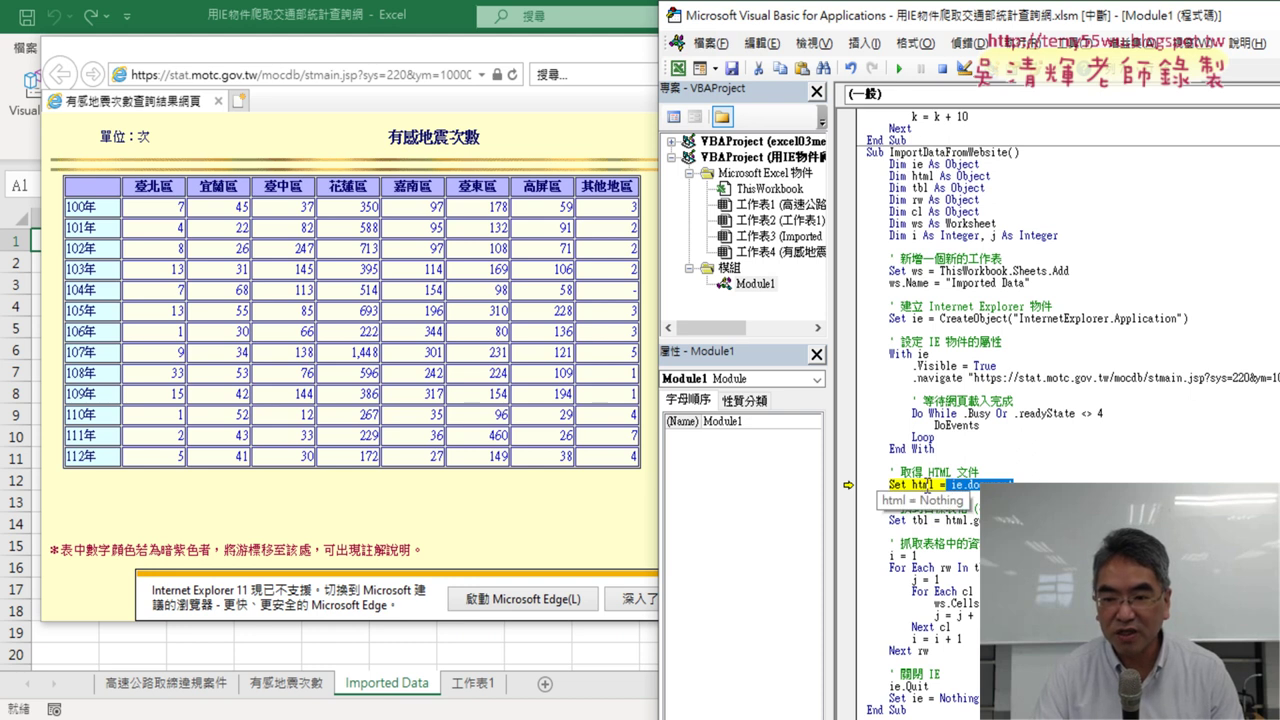
key(F8)
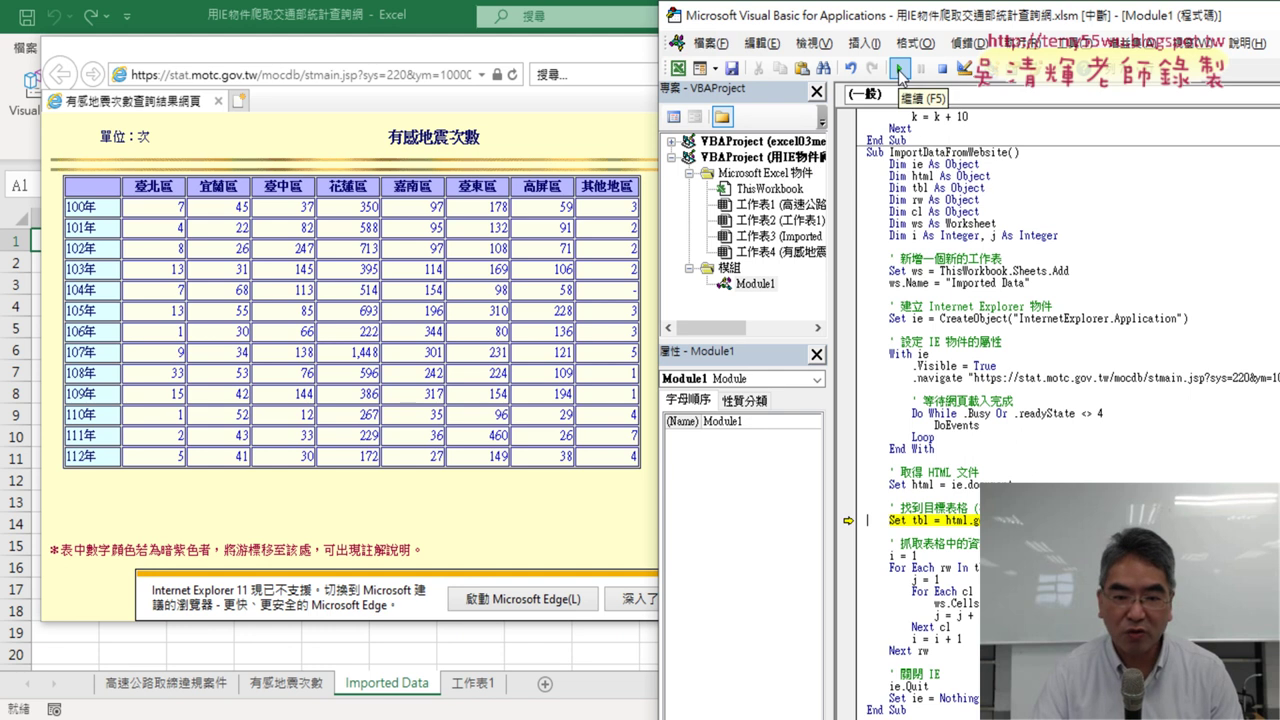
Resume the macro to completion and select A1:C1, the only header text imported into row 1
click(900, 70)
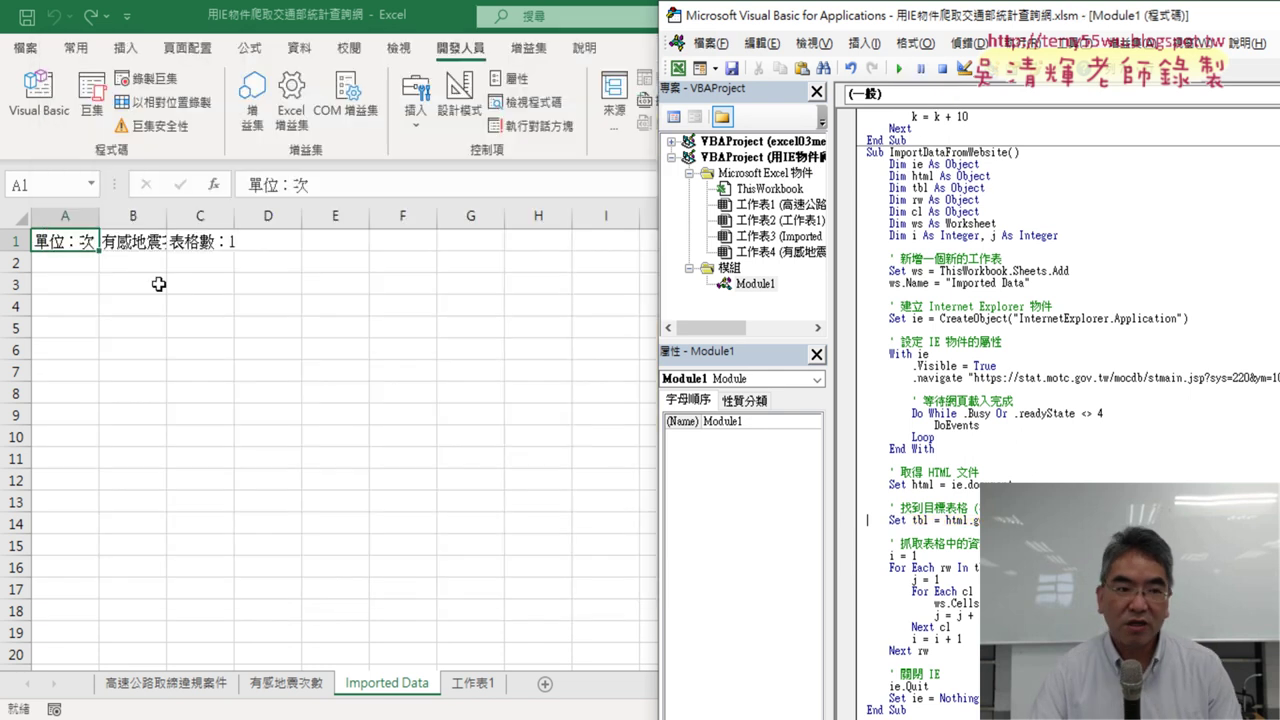
drag(47, 242, 228, 241)
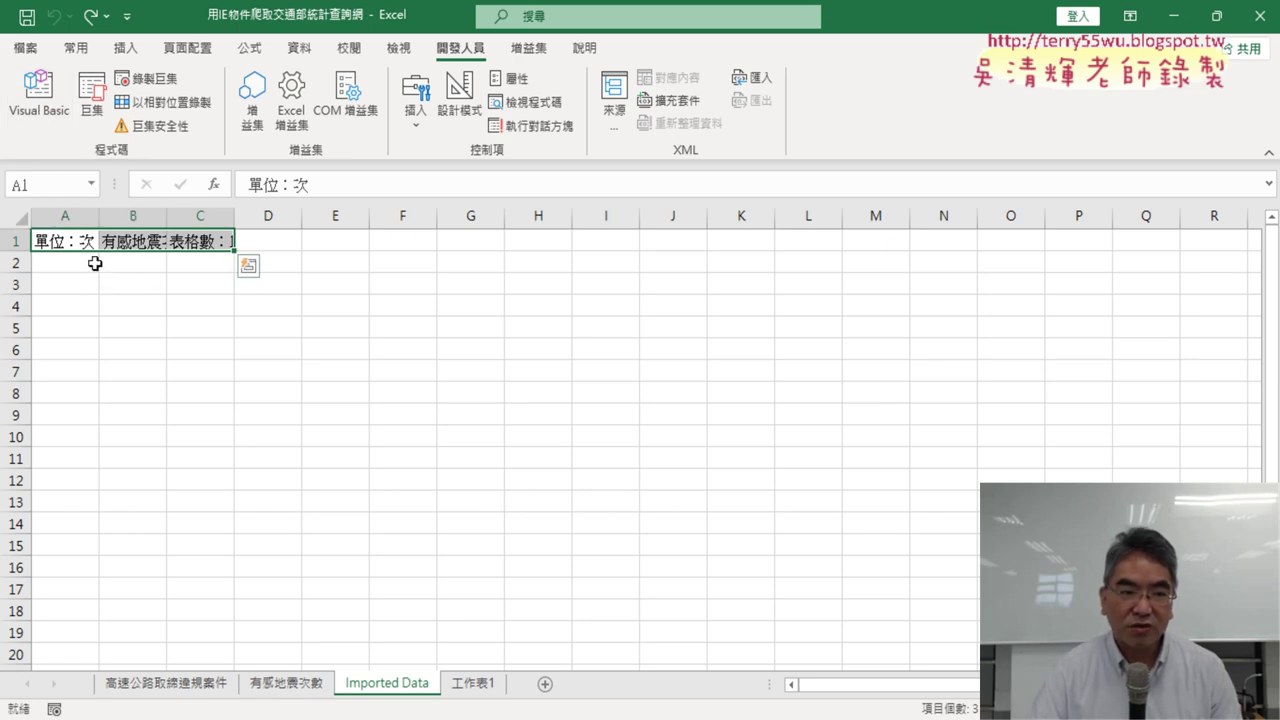
drag(50, 242, 206, 241)
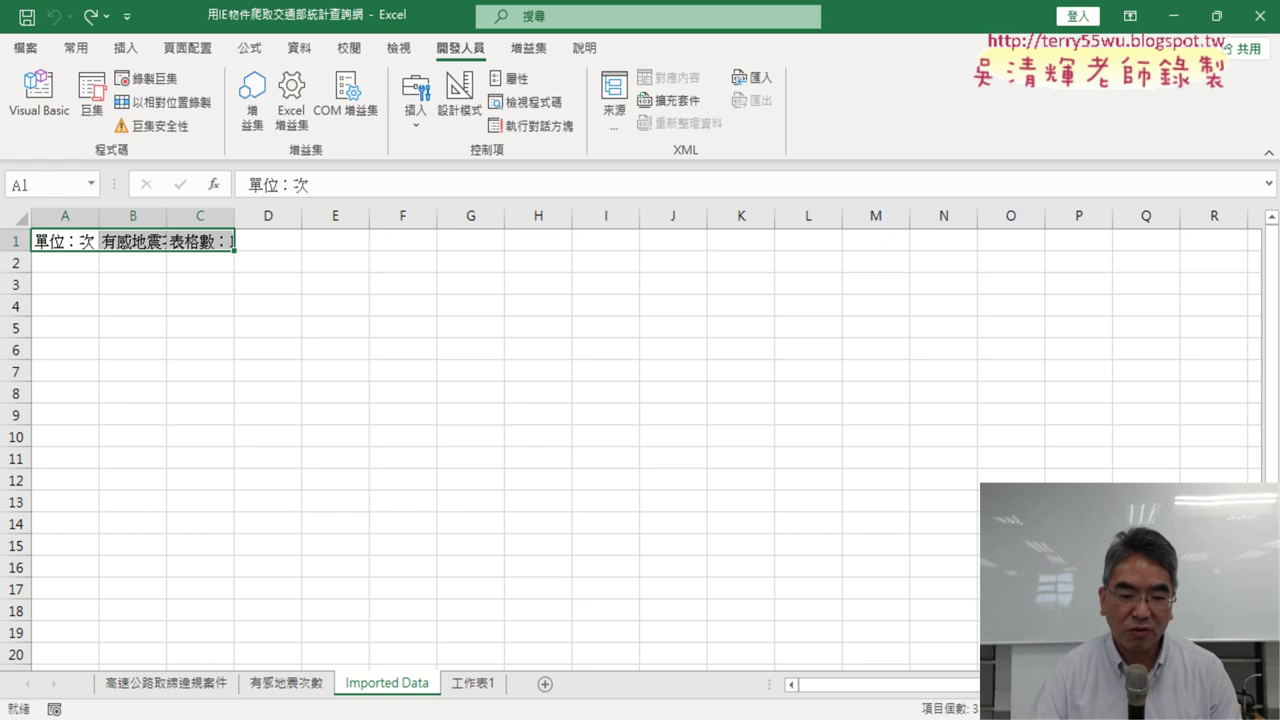
key(alt+Tab)
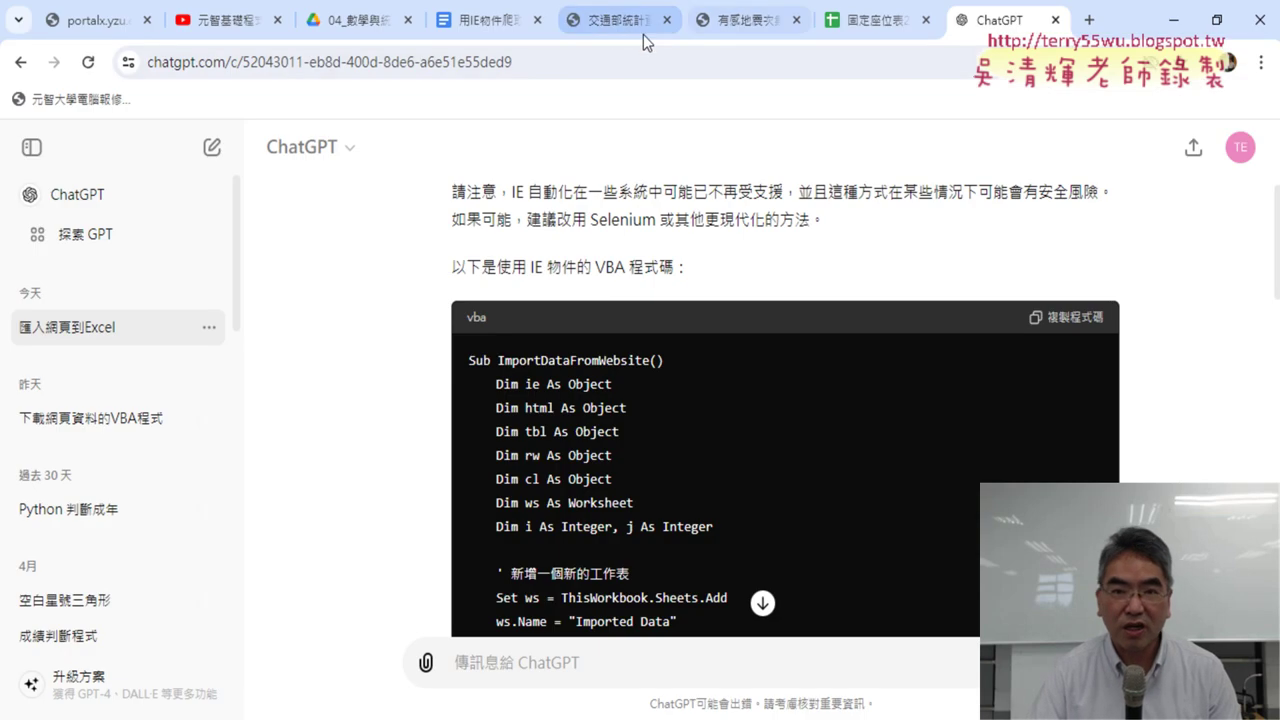
On the 有感地震次數 results page, outline the header strip that forms the page's first table
click(609, 28)
click(745, 22)
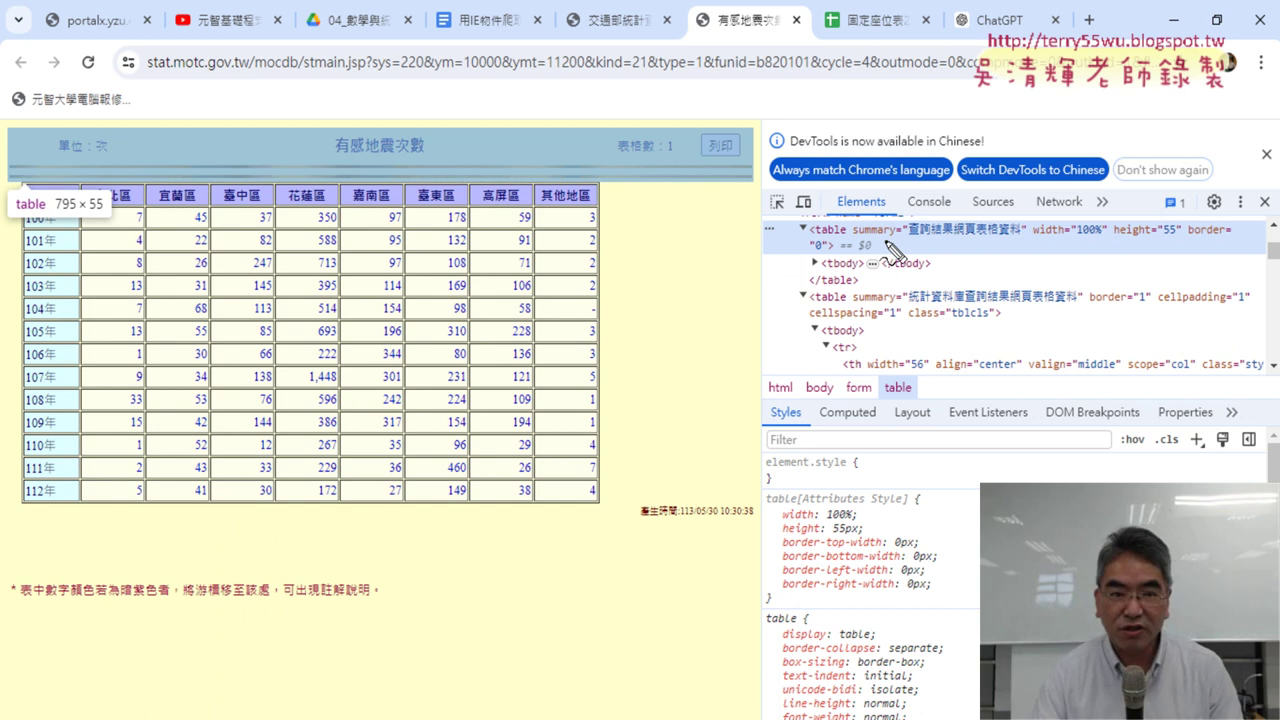
drag(33, 170, 692, 165)
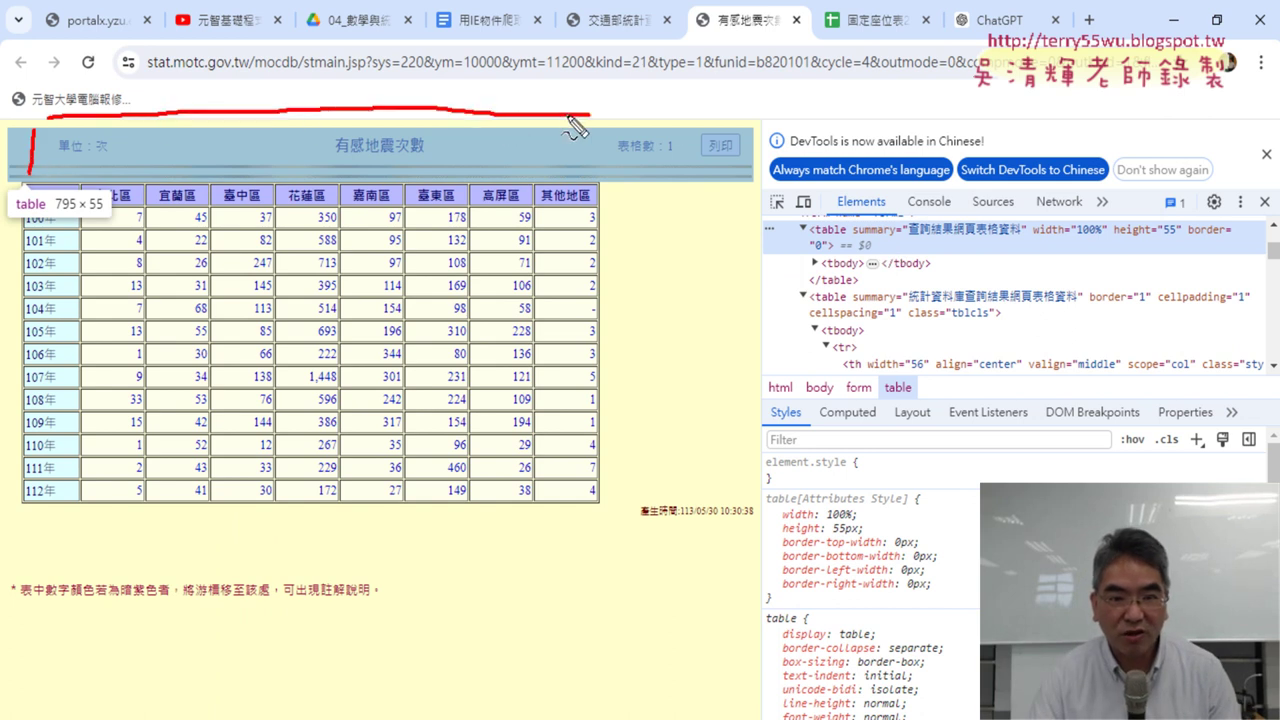
drag(45, 172, 697, 178)
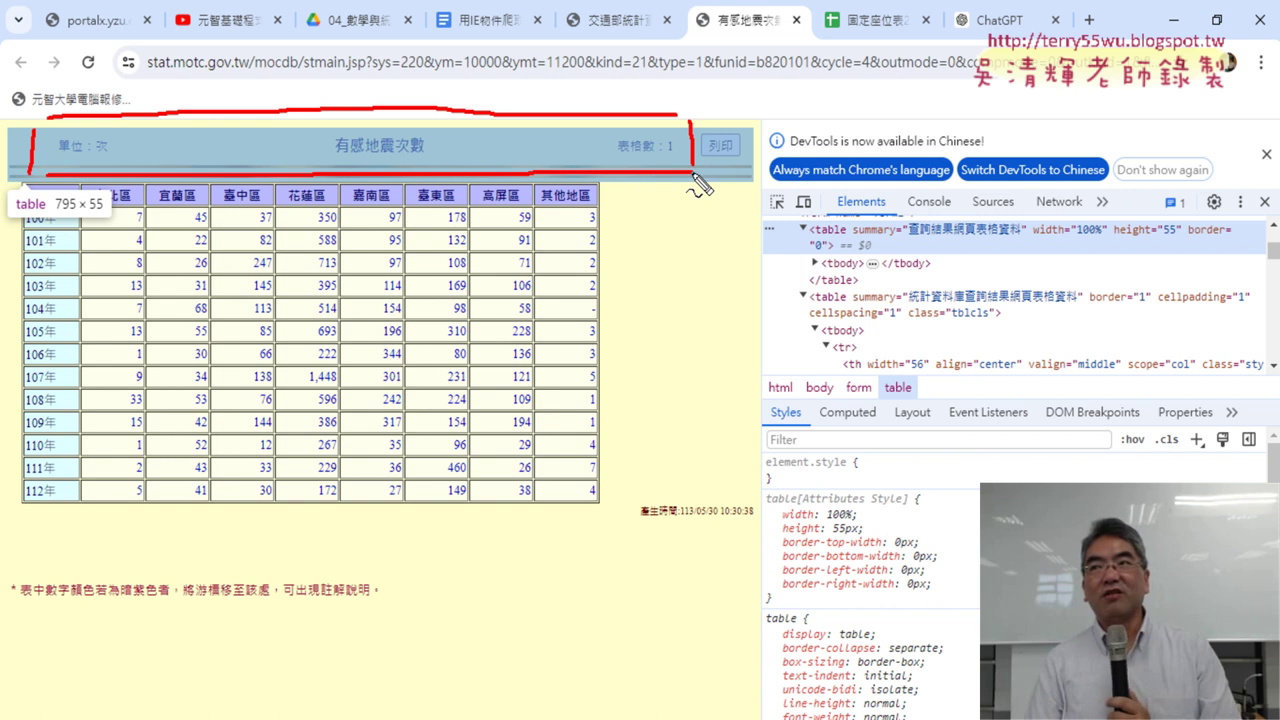
key(Escape)
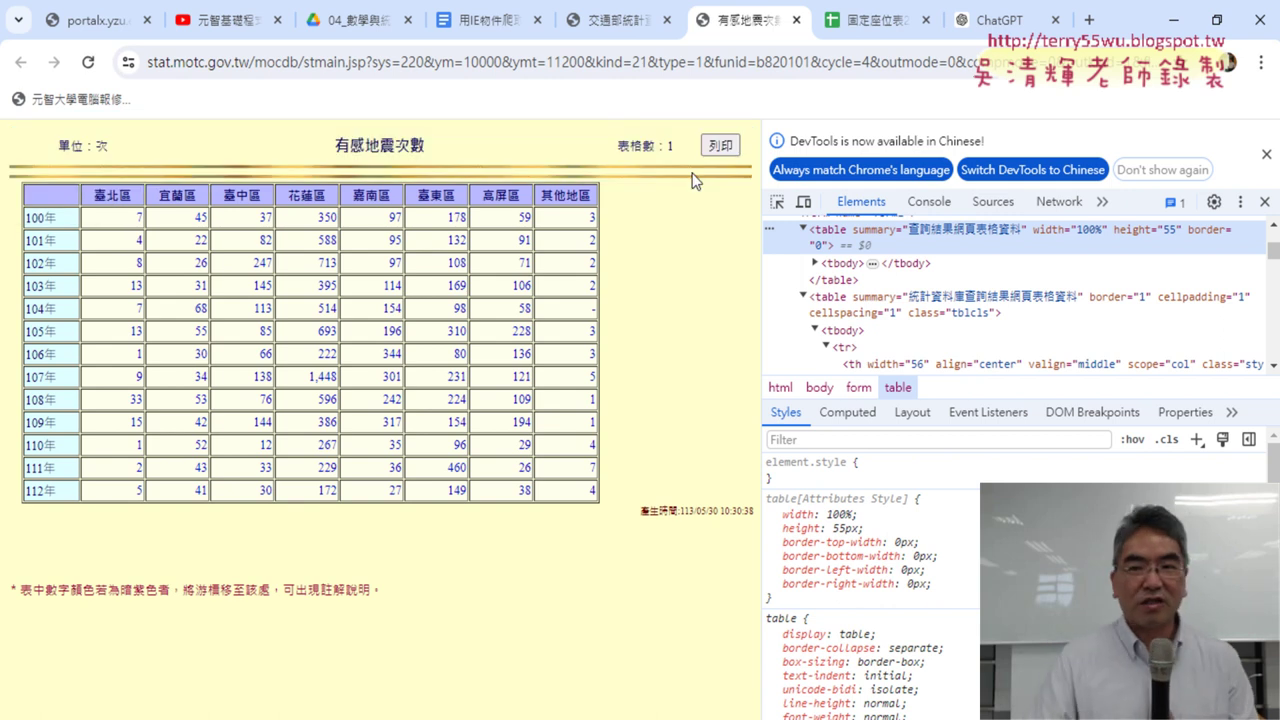
key(alt+Tab)
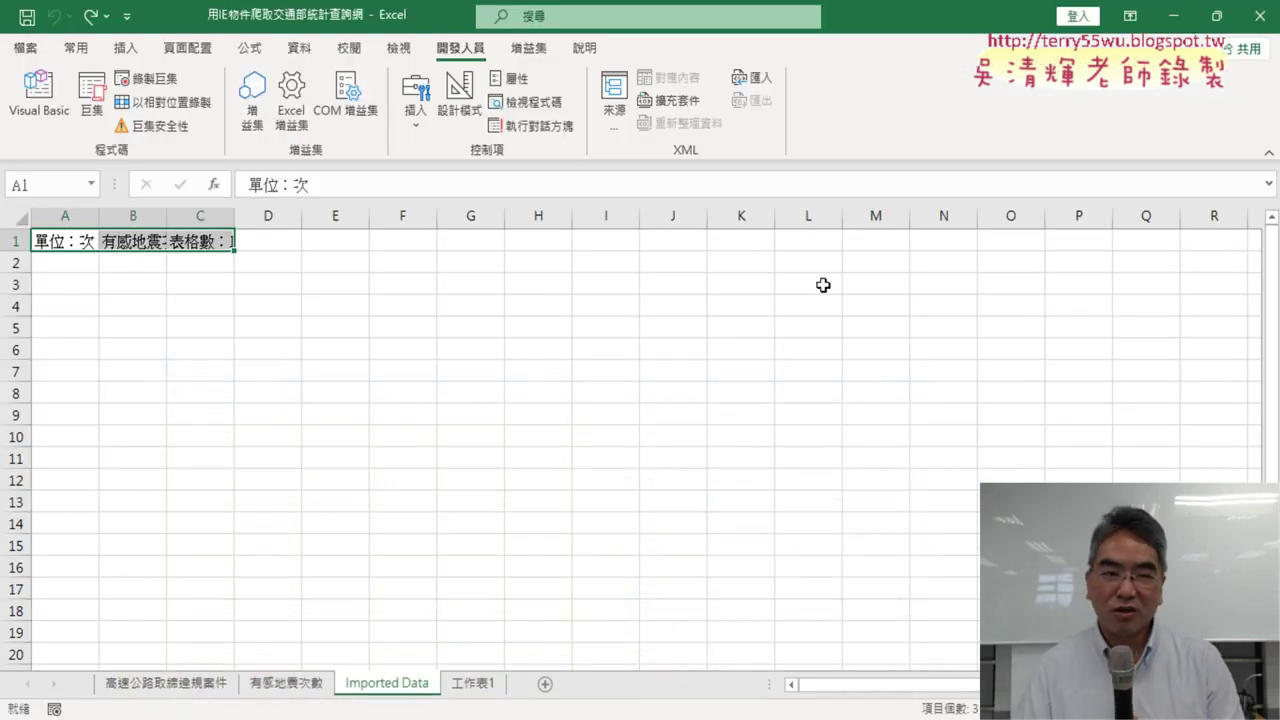
Open Module1's code and select the Set ws = Sheets.Add and ws.Name lines
click(37, 110)
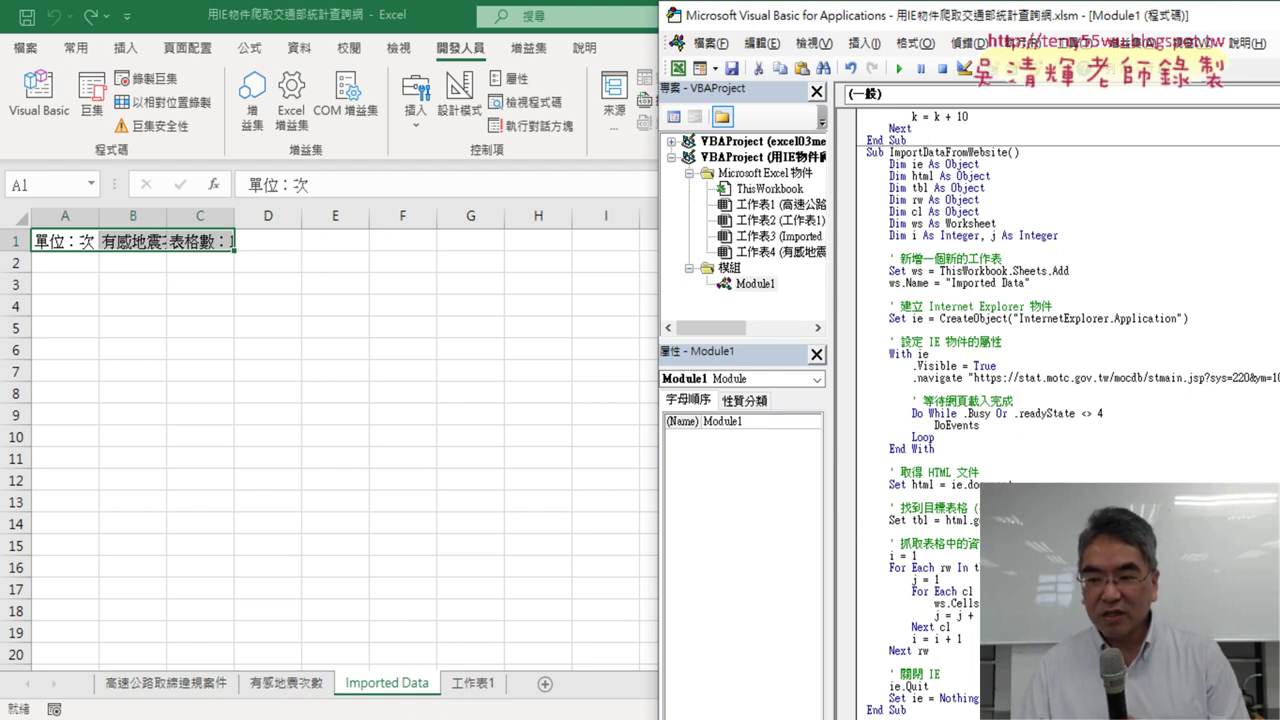
drag(1043, 290, 843, 258)
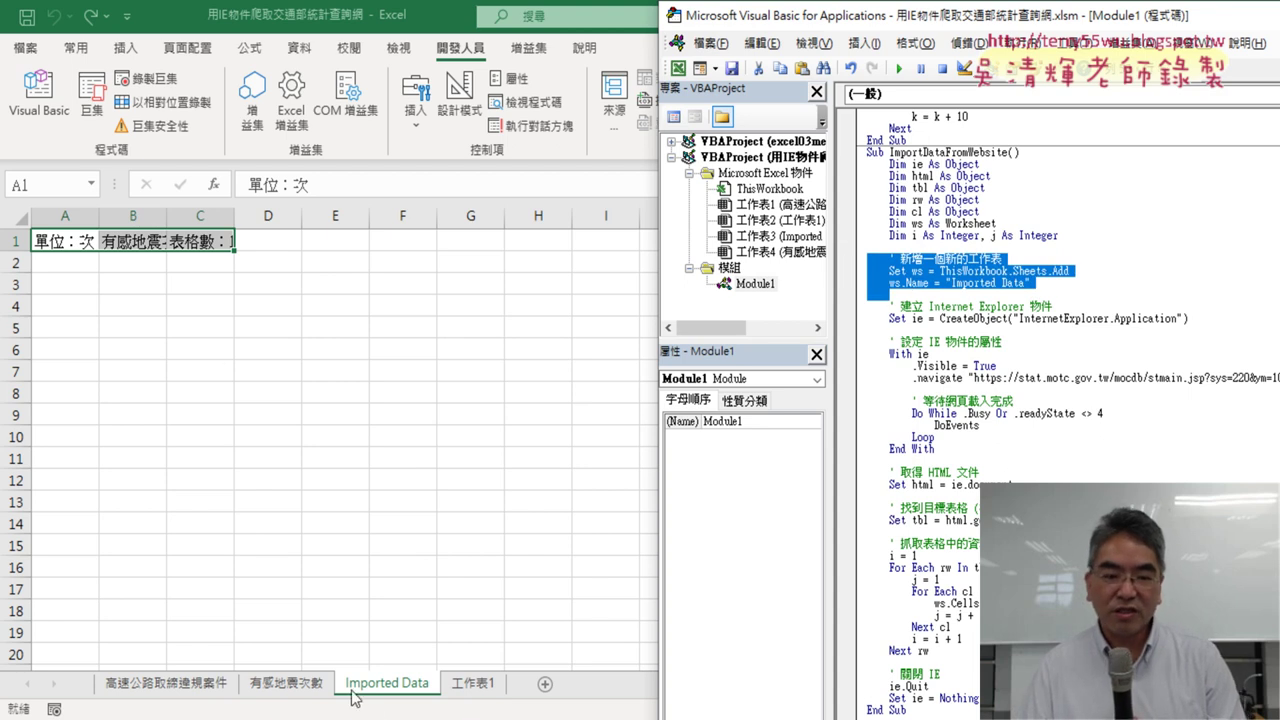
click(955, 291)
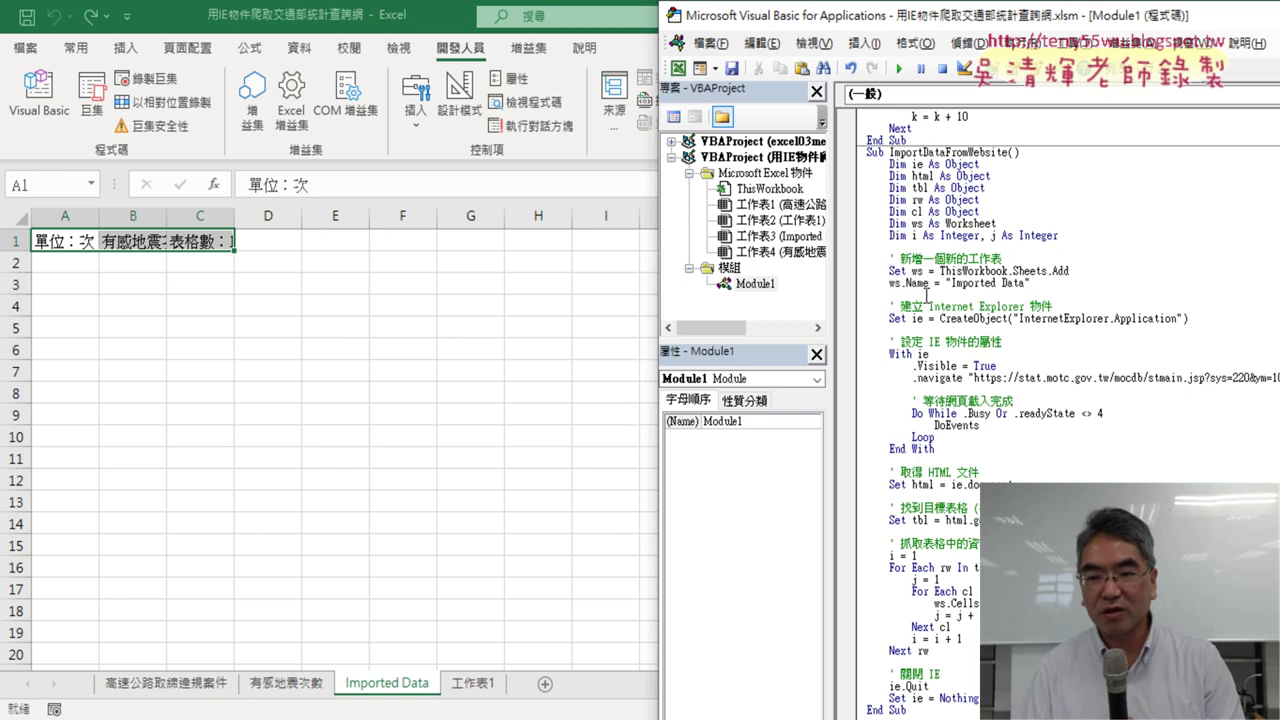
drag(927, 296, 843, 262)
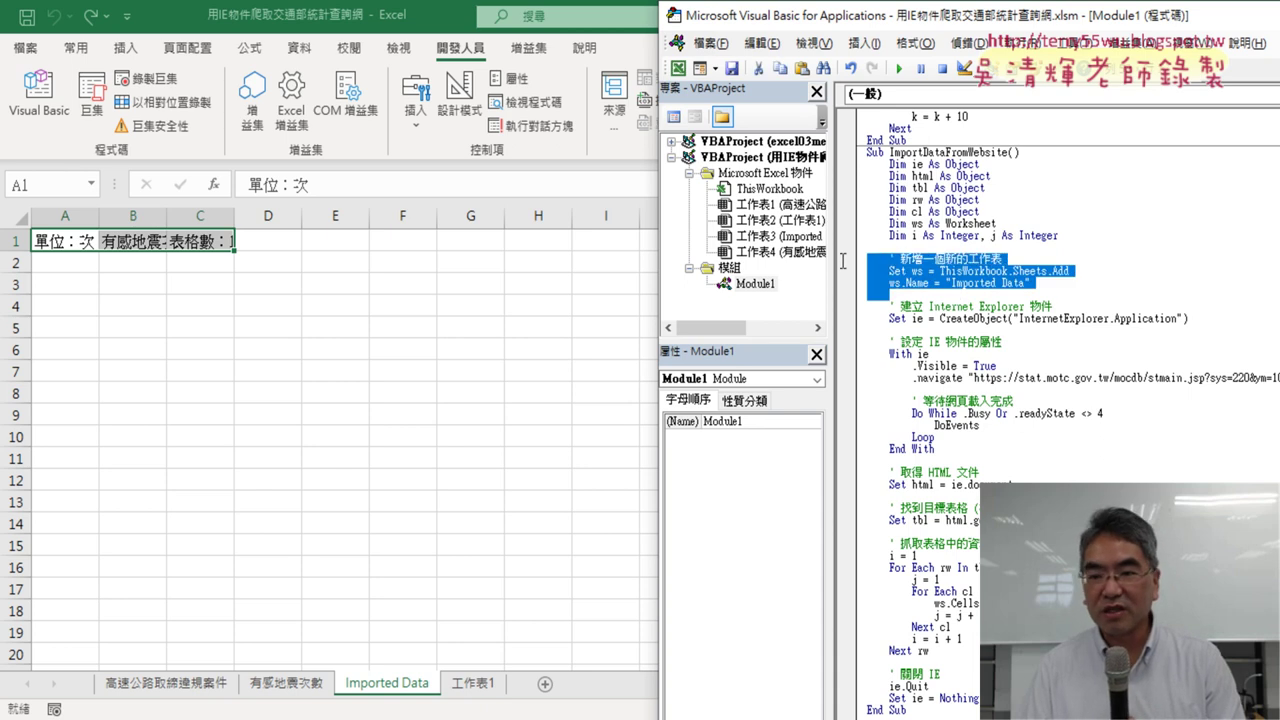
Show and dock the Edit toolbar, then comment out the selected lines with Comment Block
right_click(882, 75)
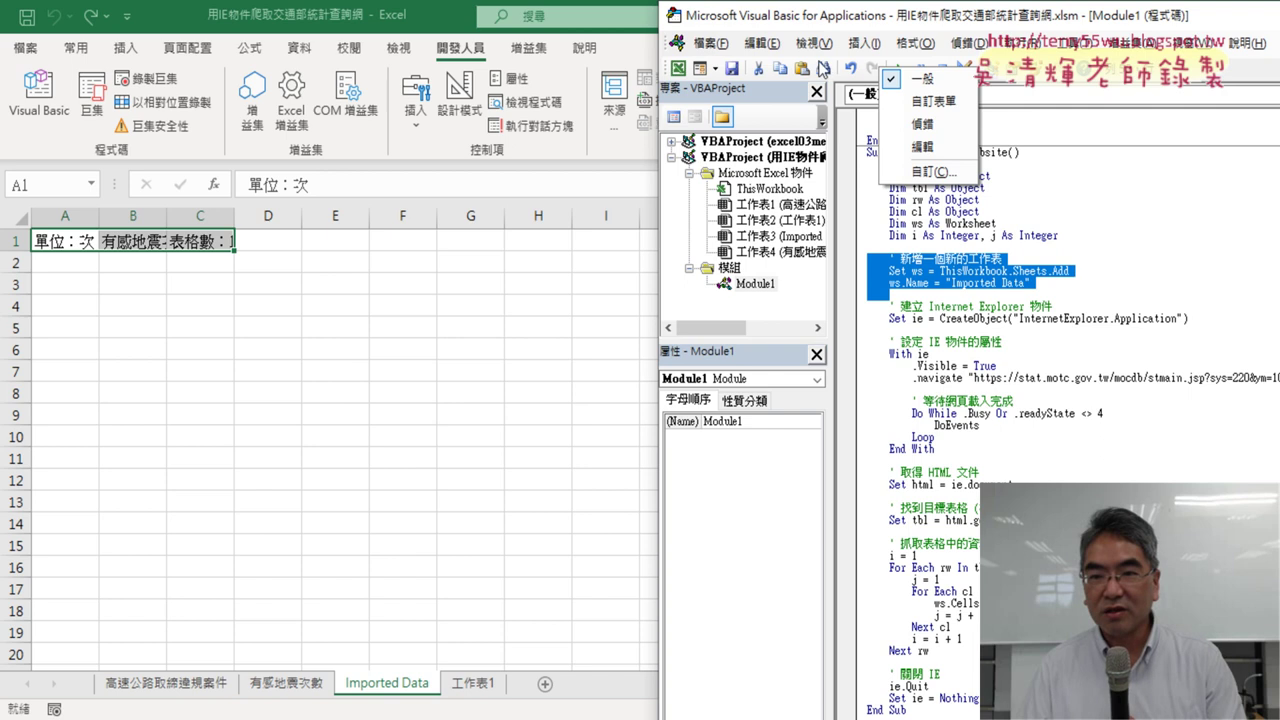
click(922, 147)
drag(277, 180, 745, 95)
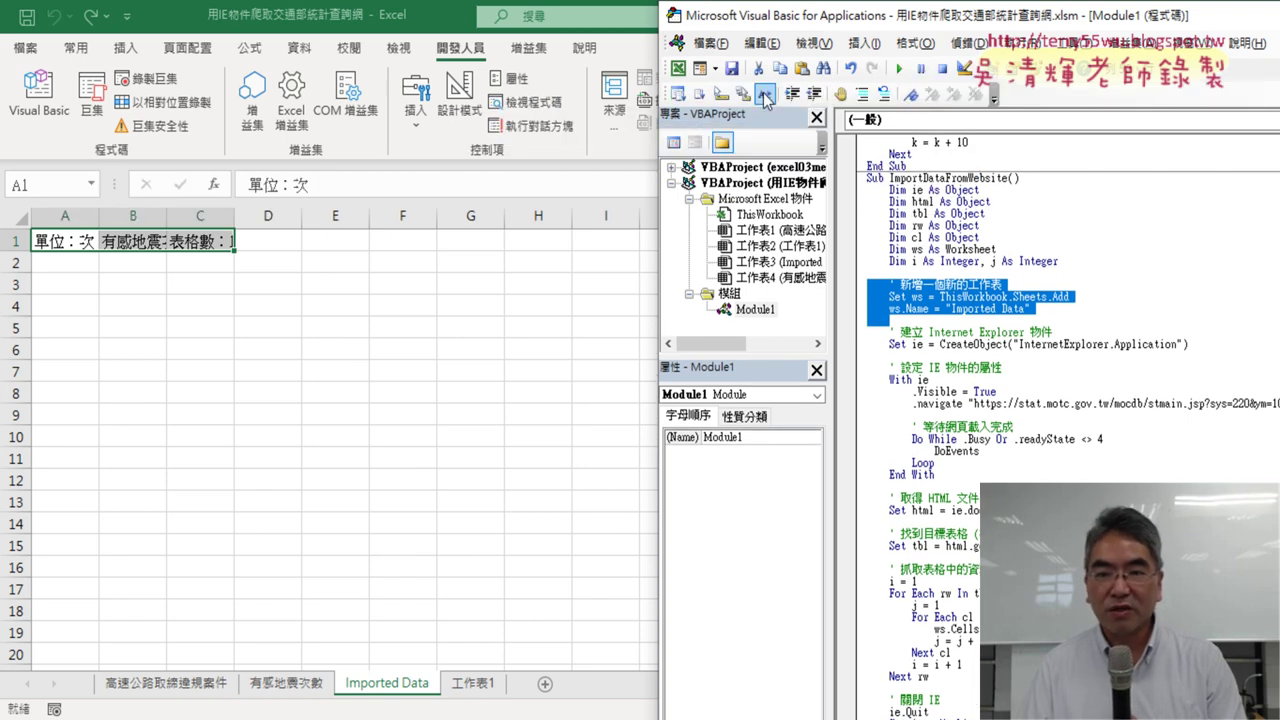
click(862, 98)
click(884, 272)
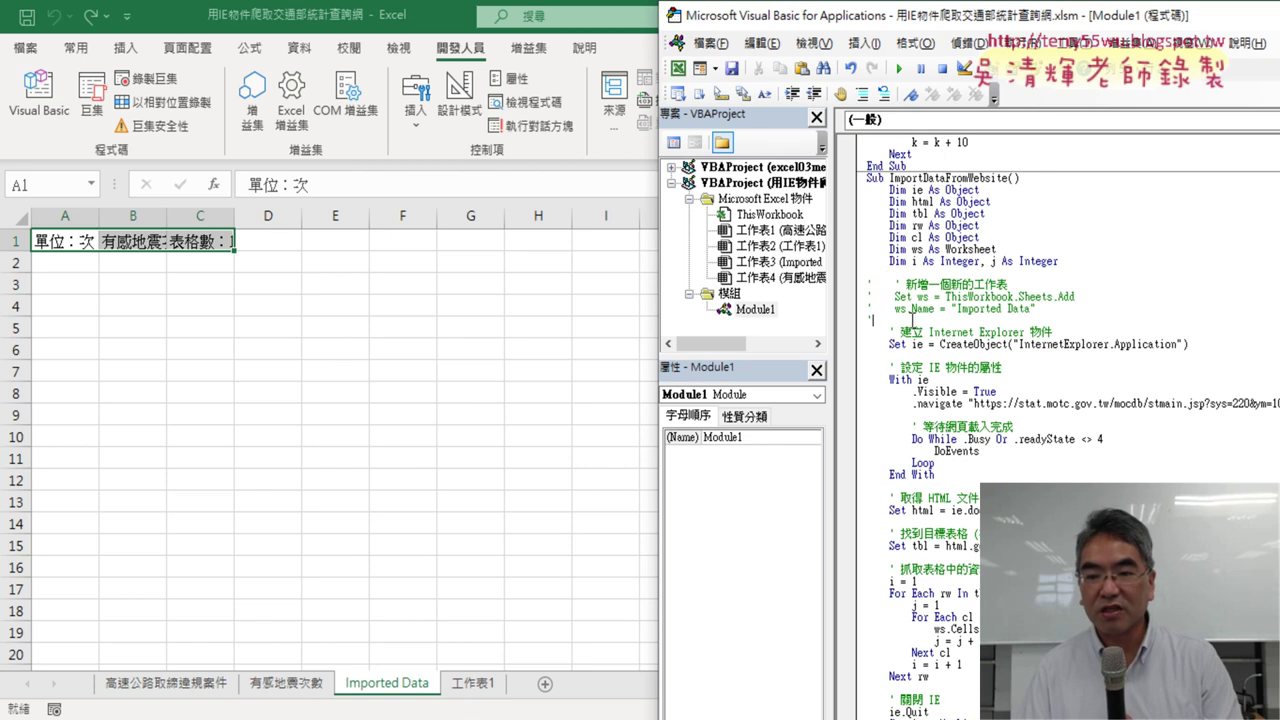
drag(911, 320, 846, 292)
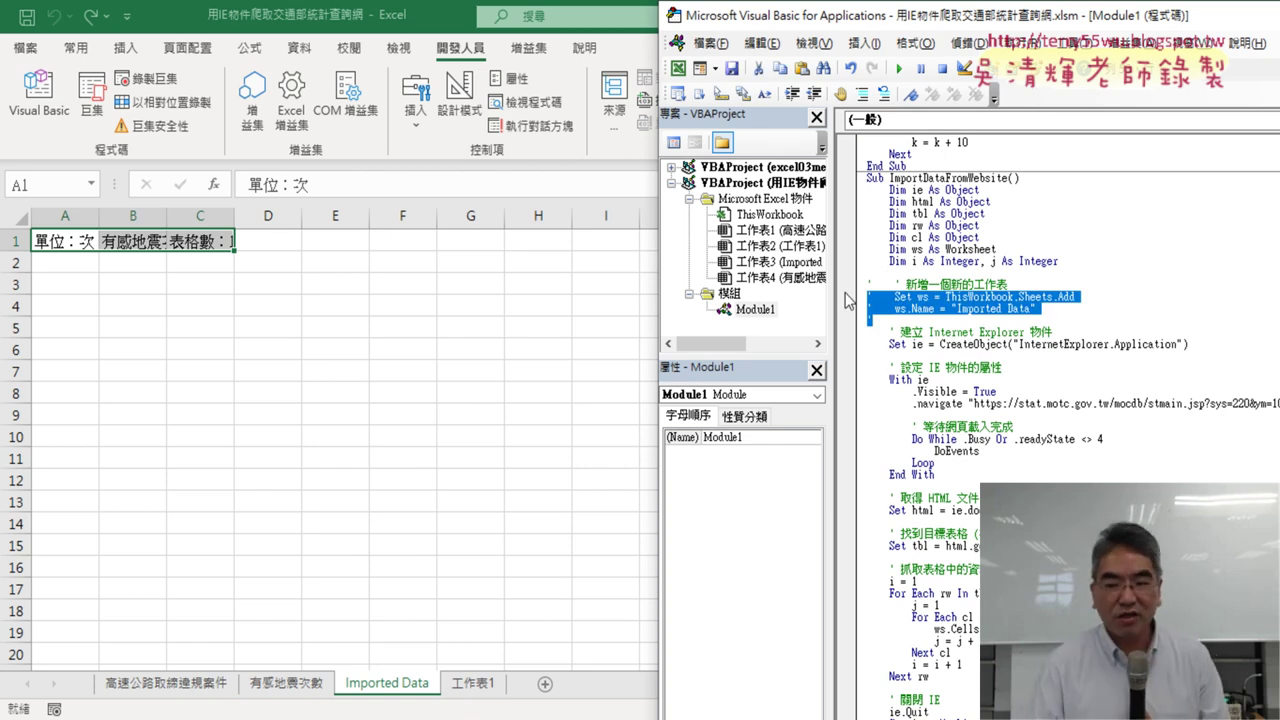
click(947, 176)
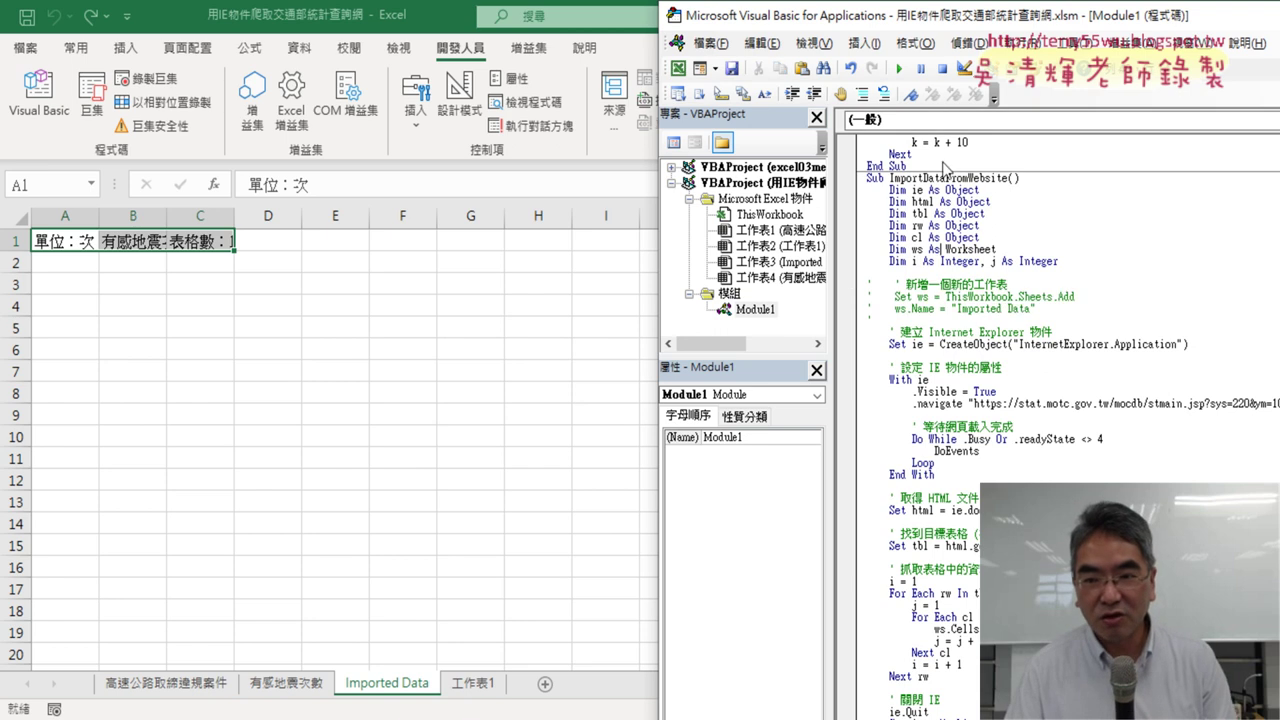
Rerun the import macro, enter break mode at the ws.Cells error 91 line, and close Internet Explorer
click(898, 69)
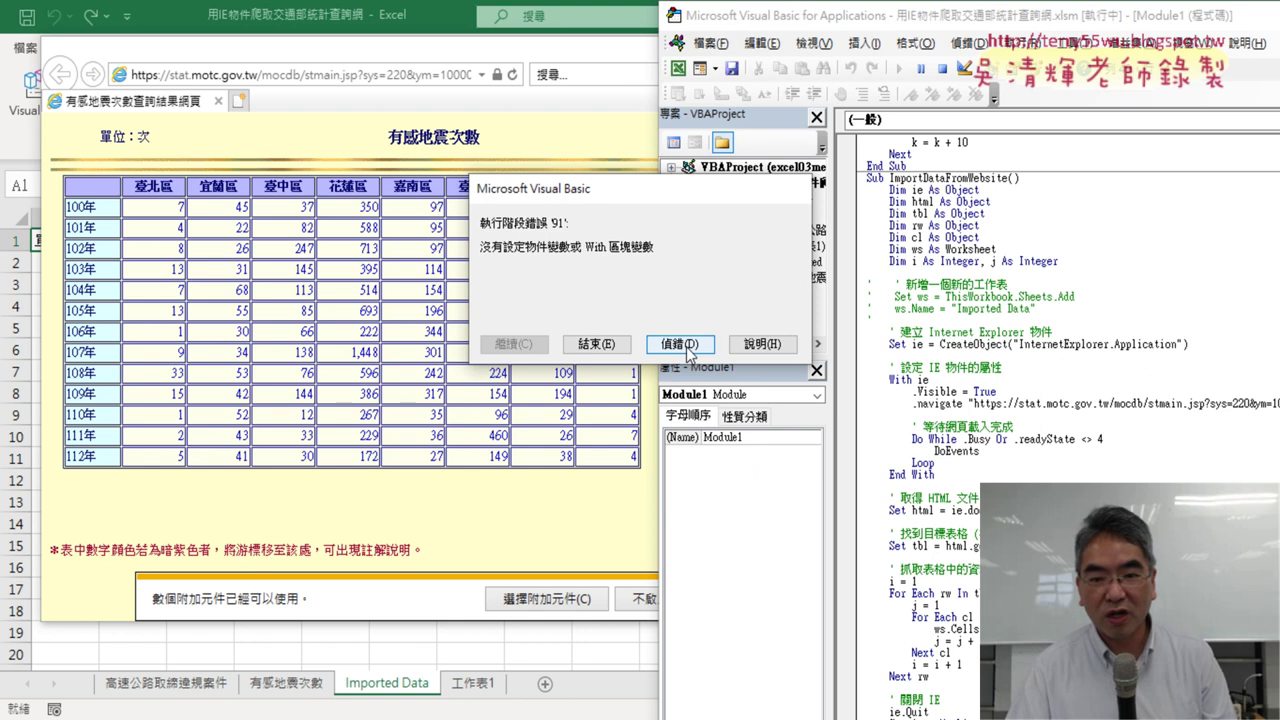
click(680, 344)
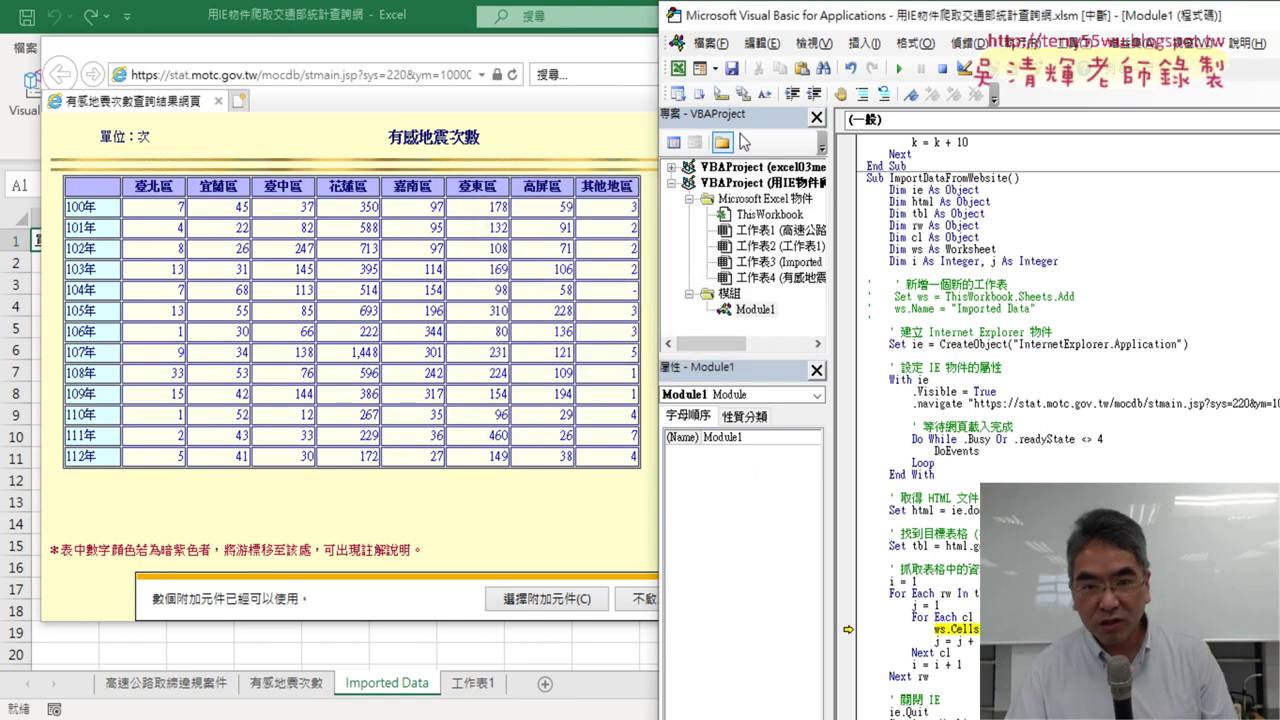
double_click(594, 46)
key(alt+F4)
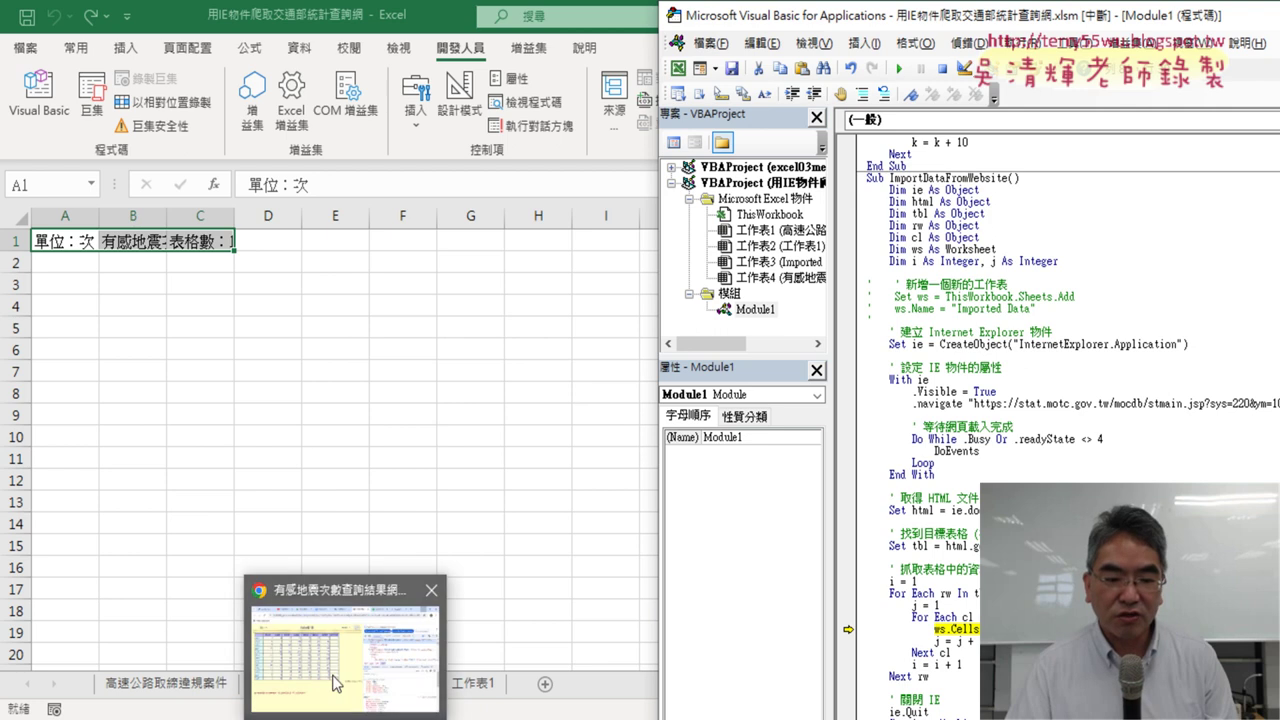
Return to the ChatGPT conversation in Chrome and select the original IE-object VBA request for the MOTC earthquake page
click(340, 645)
click(611, 23)
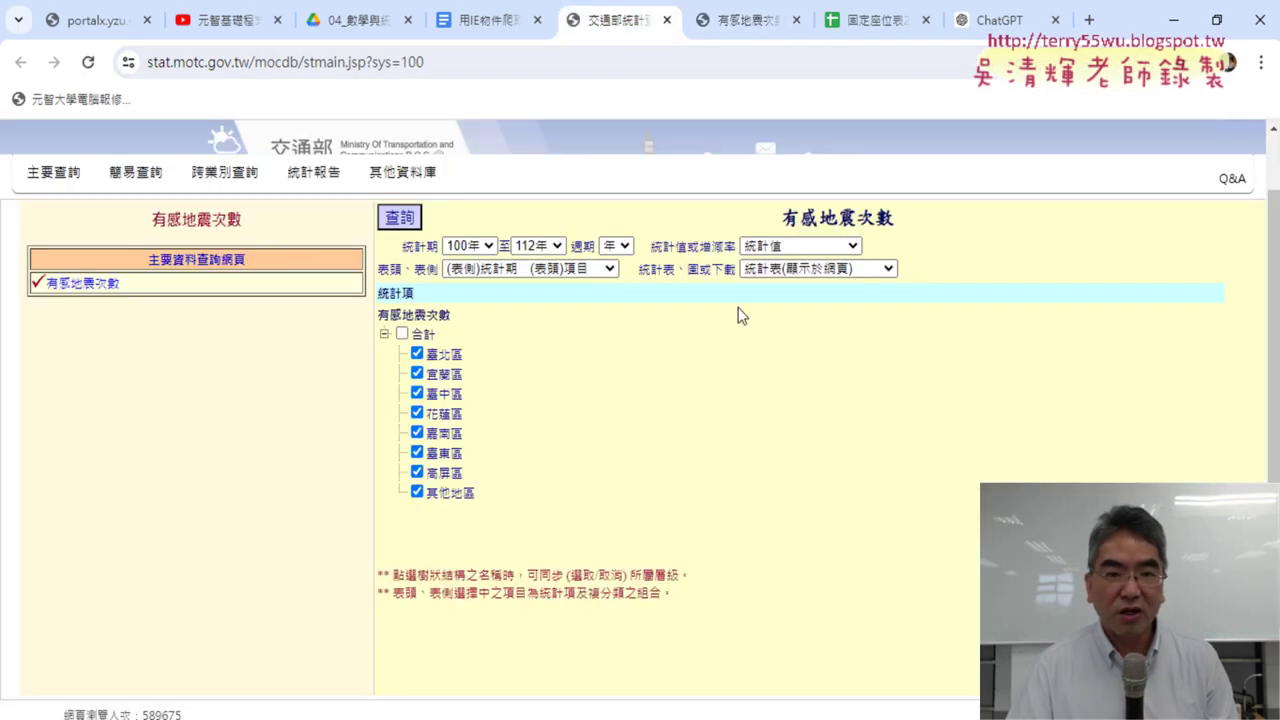
click(768, 22)
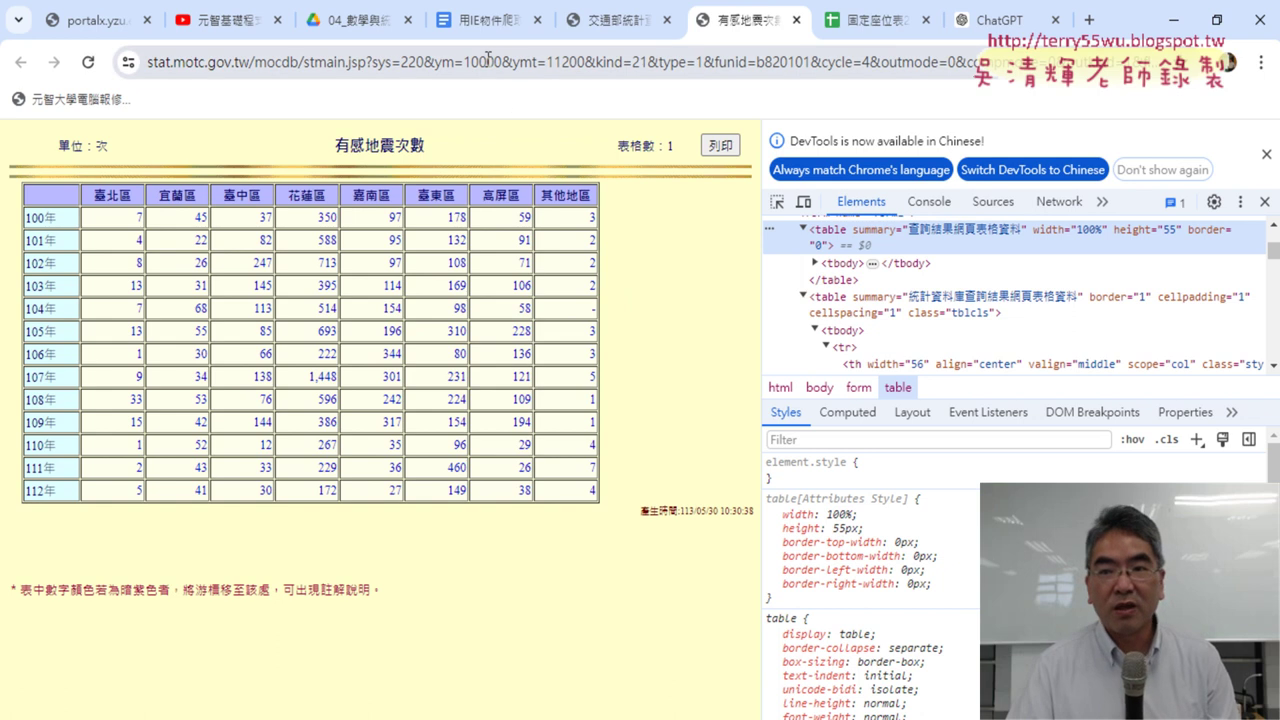
click(1018, 16)
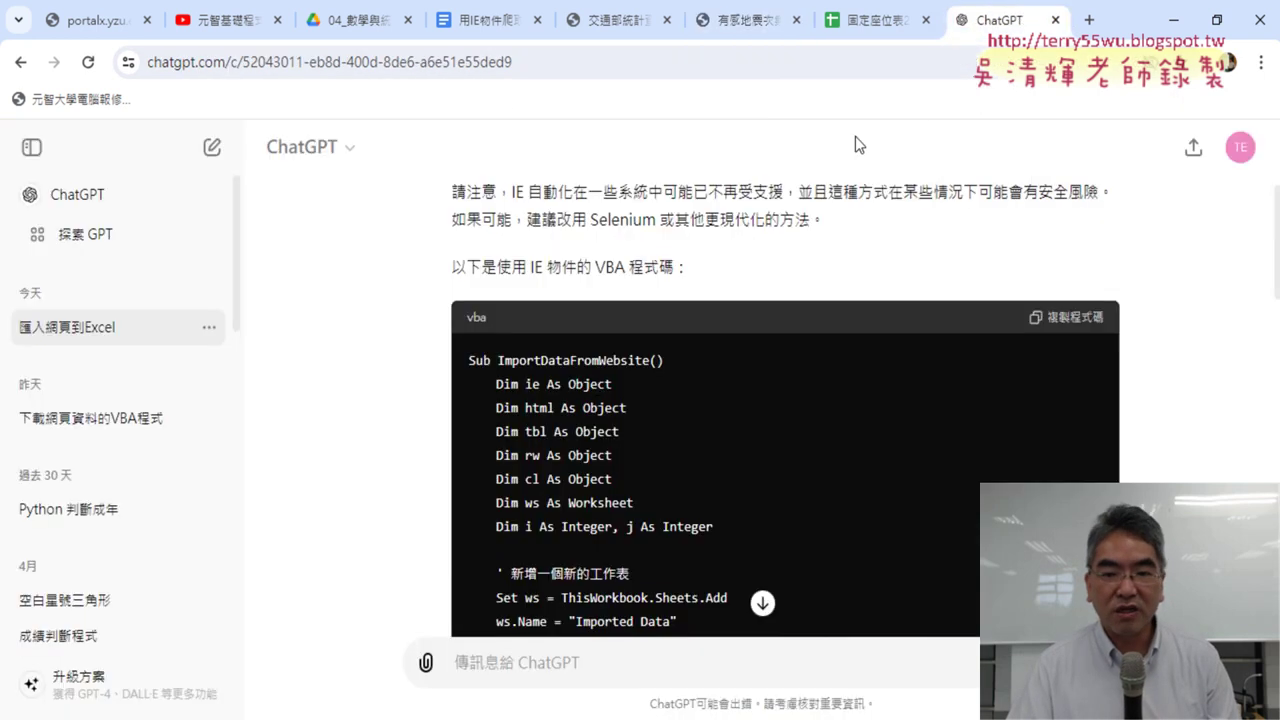
scroll(748, 275, up, 2)
scroll(748, 270, up, 2)
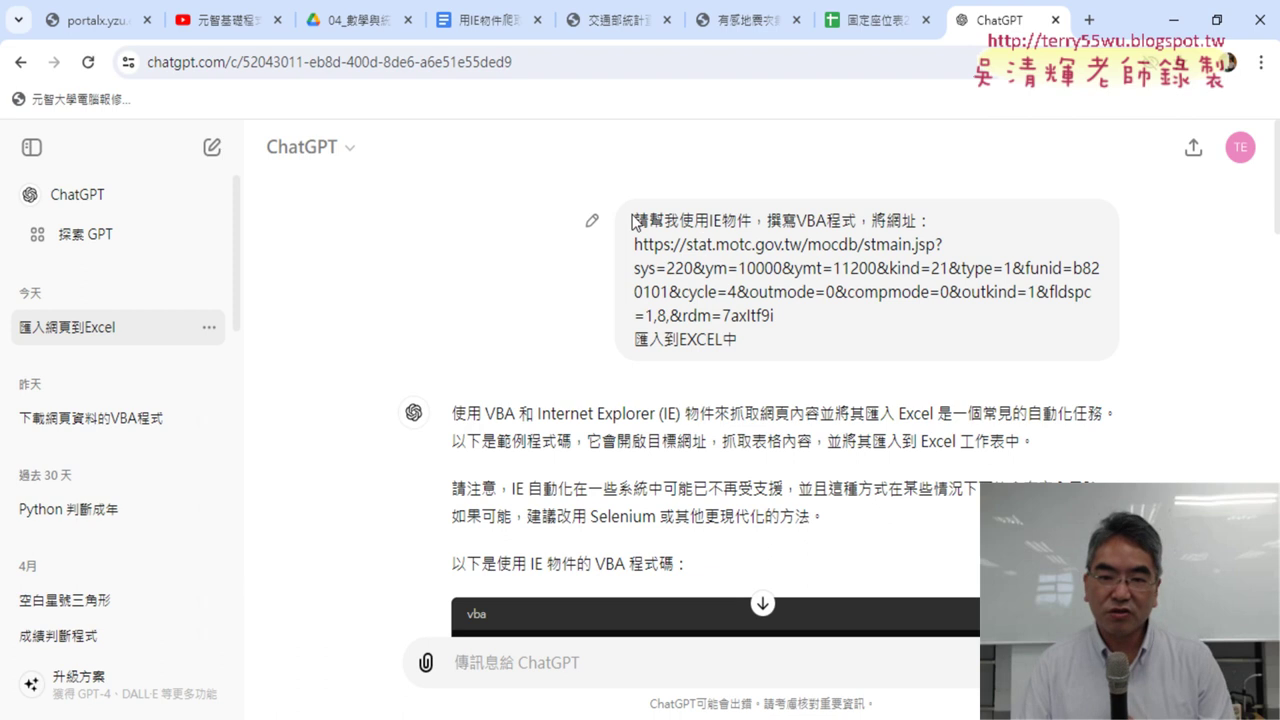
drag(634, 218, 815, 318)
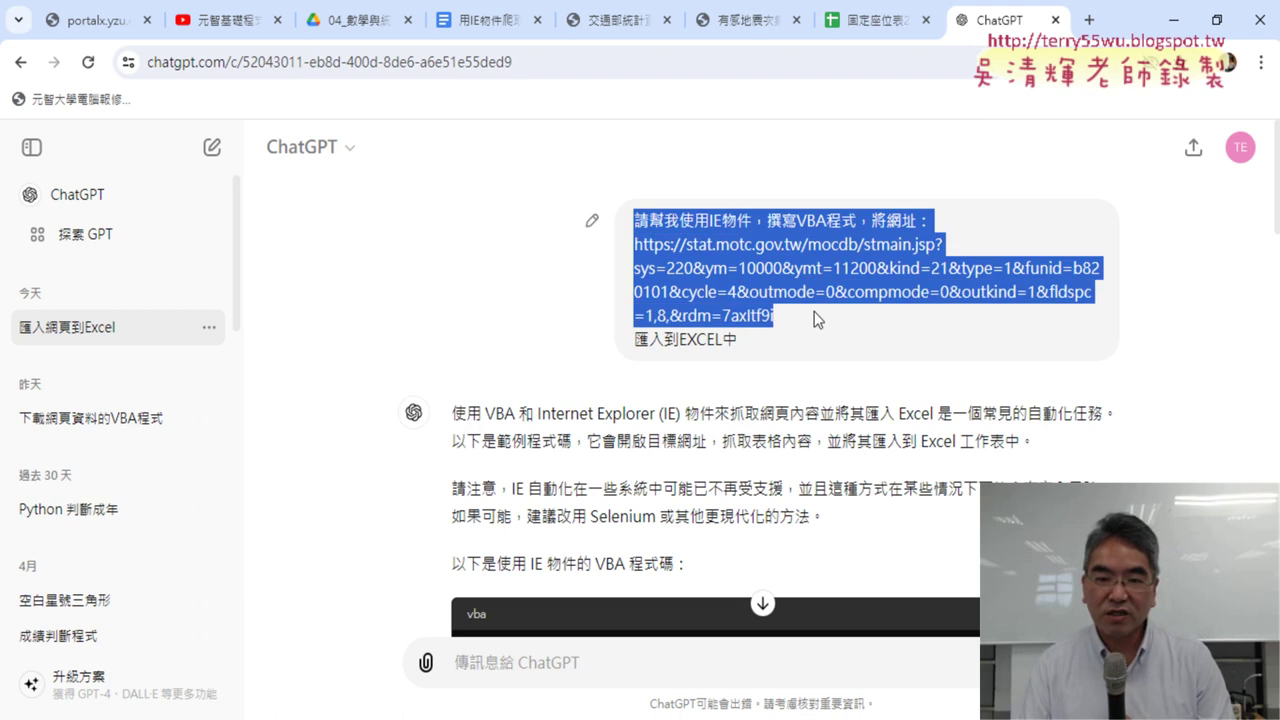